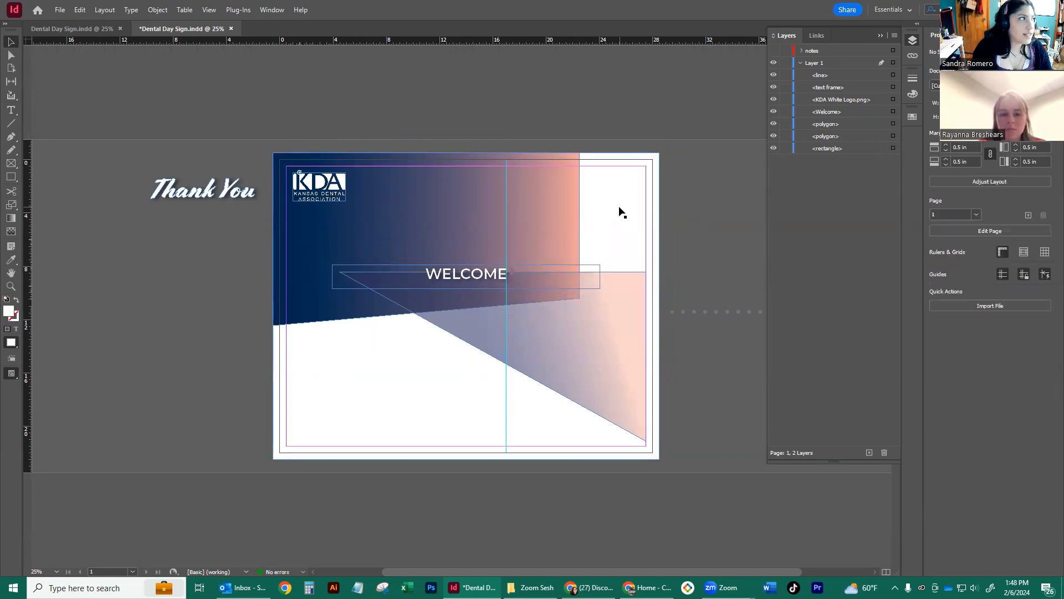
- Restore the deleted photo of clinking glasses and realign the gradient overlay with it in the page's upper right corner
{"action": "key", "text": "ctrl+z"}
{"action": "left_click_drag", "start_coordinate": [641, 226], "coordinate": [629, 192]}
{"action": "left_click_drag", "start_coordinate": [612, 256], "coordinate": [659, 239]}
{"action": "left_click", "coordinate": [373, 290]}
{"action": "left_click", "coordinate": [703, 245]}
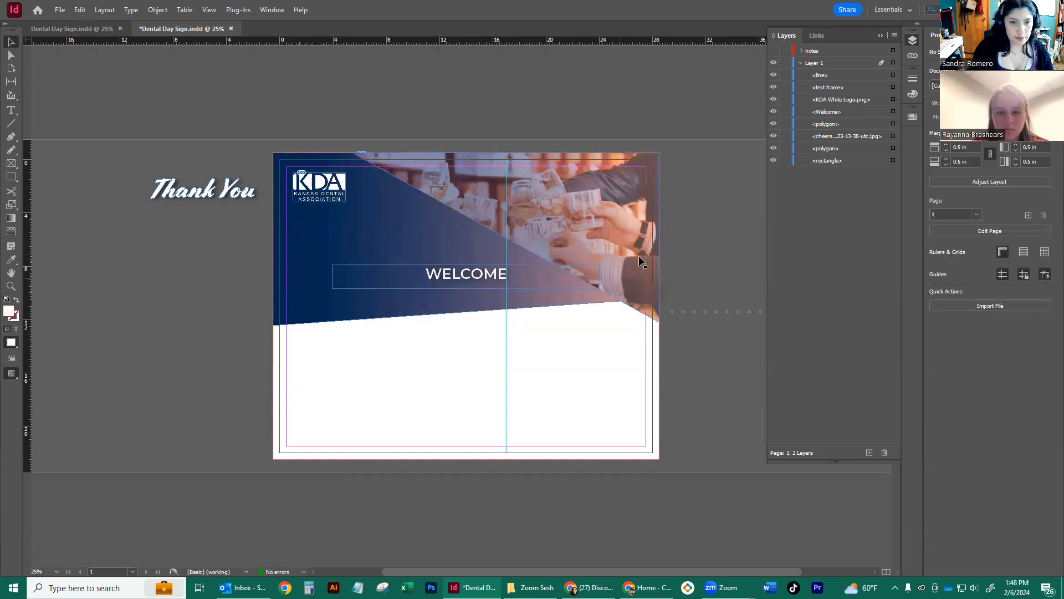
- Move the gradient overlay down off the photo and undo the move
{"action": "left_click", "coordinate": [609, 209]}
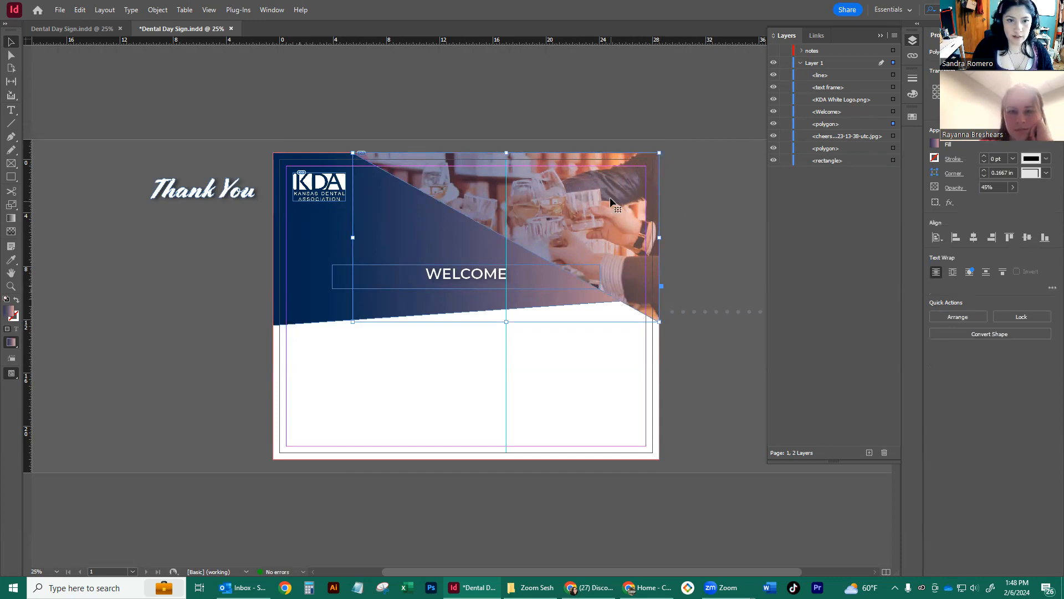
{"action": "left_click_drag", "start_coordinate": [615, 244], "coordinate": [629, 331]}
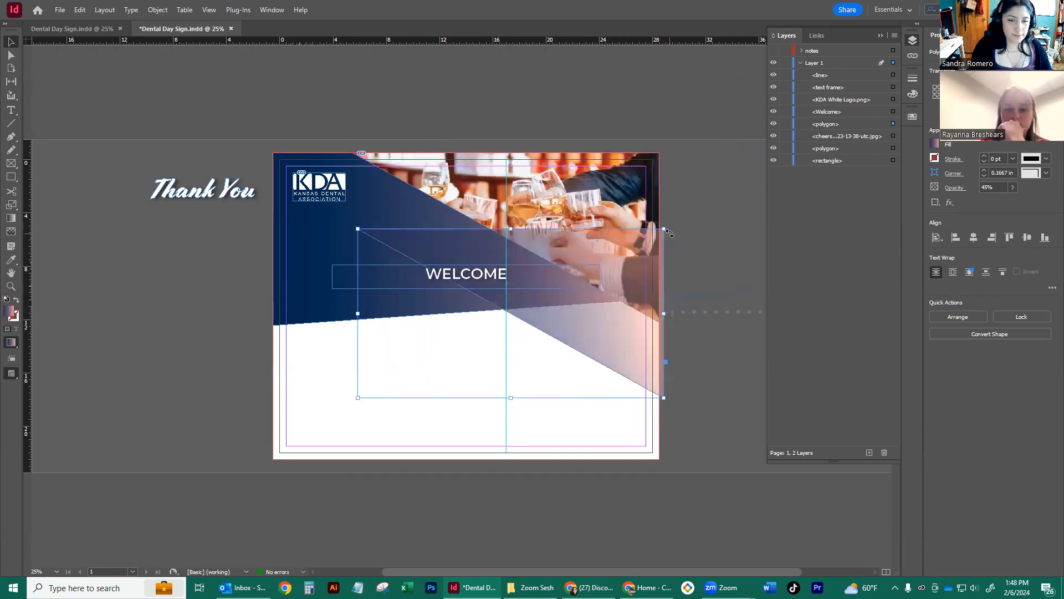
{"action": "key", "text": "ctrl+z"}
{"action": "key", "text": "ctrl+z"}
{"action": "key", "text": "ctrl+z"}
{"action": "key", "text": "ctrl+z"}
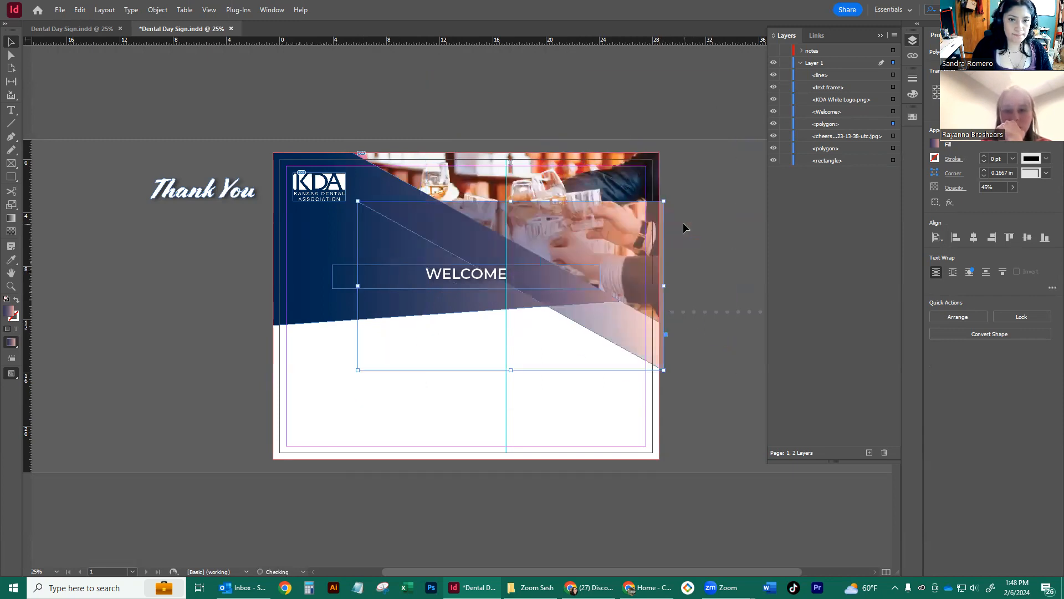
{"action": "key", "text": "ctrl+z"}
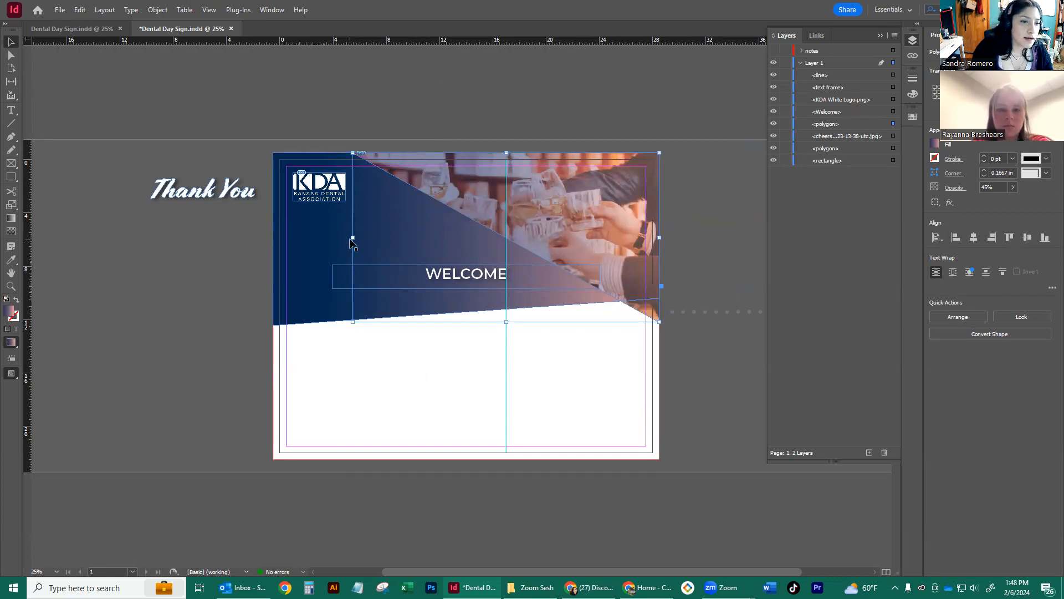
- Preview the sign without guides and frame edges, and return to the normal view
{"action": "left_click", "coordinate": [734, 159]}
{"action": "key", "text": "w"}
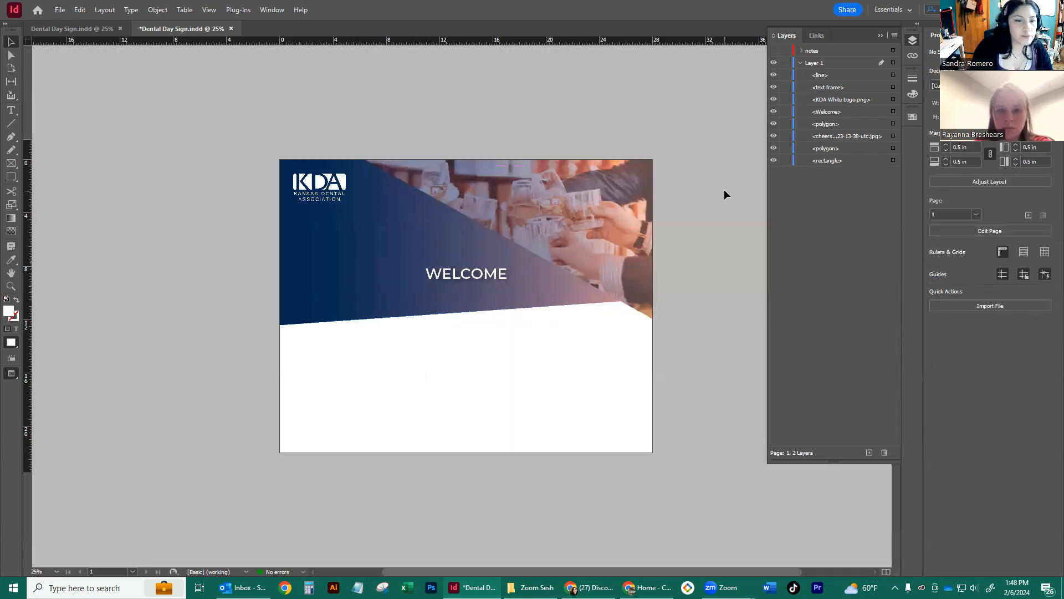
{"action": "key", "text": "w"}
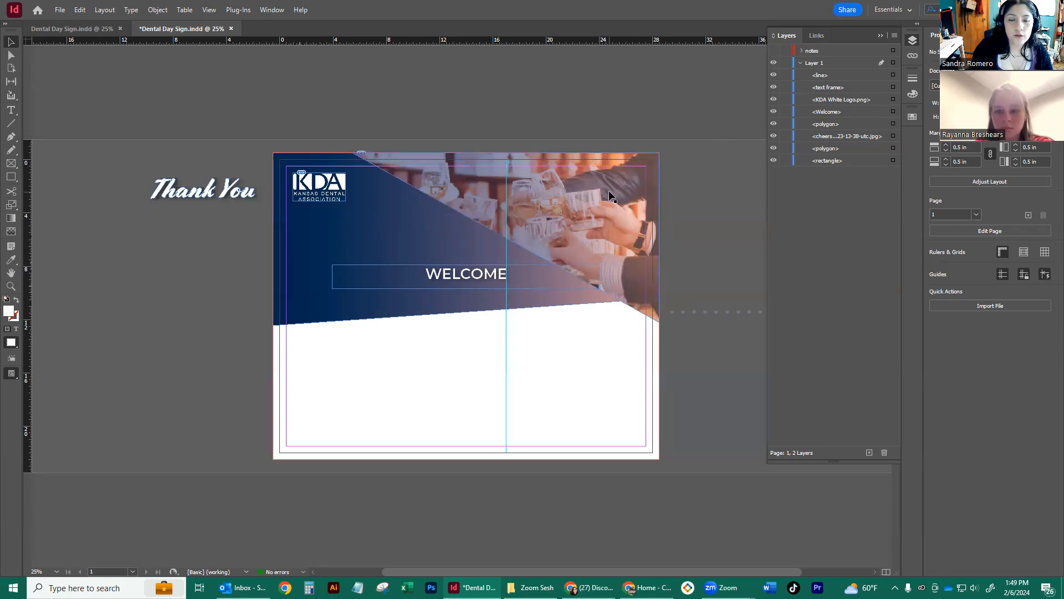
{"action": "left_click", "coordinate": [599, 176]}
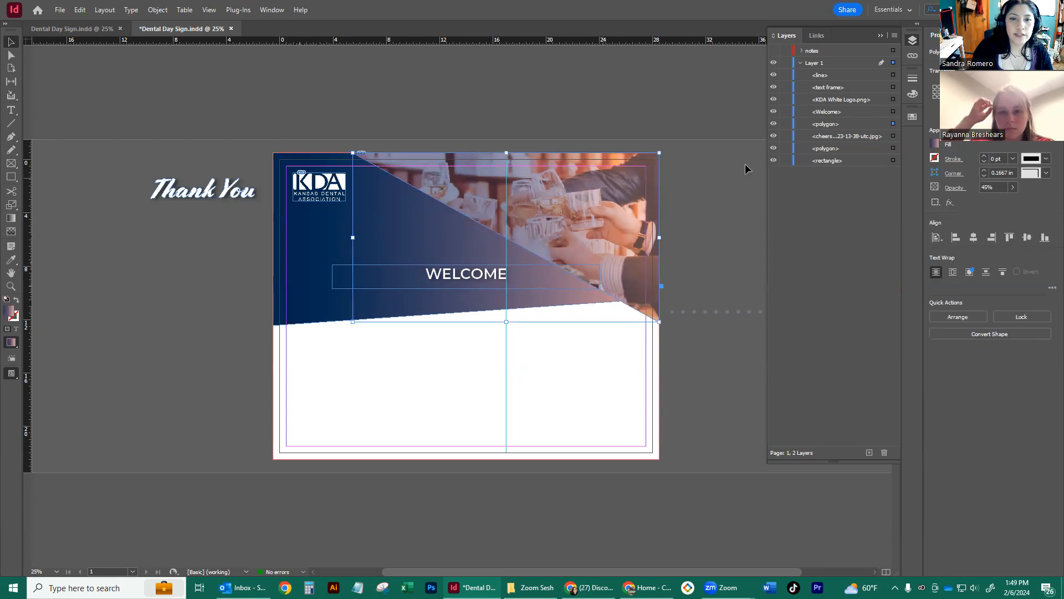
{"action": "left_click", "coordinate": [785, 124]}
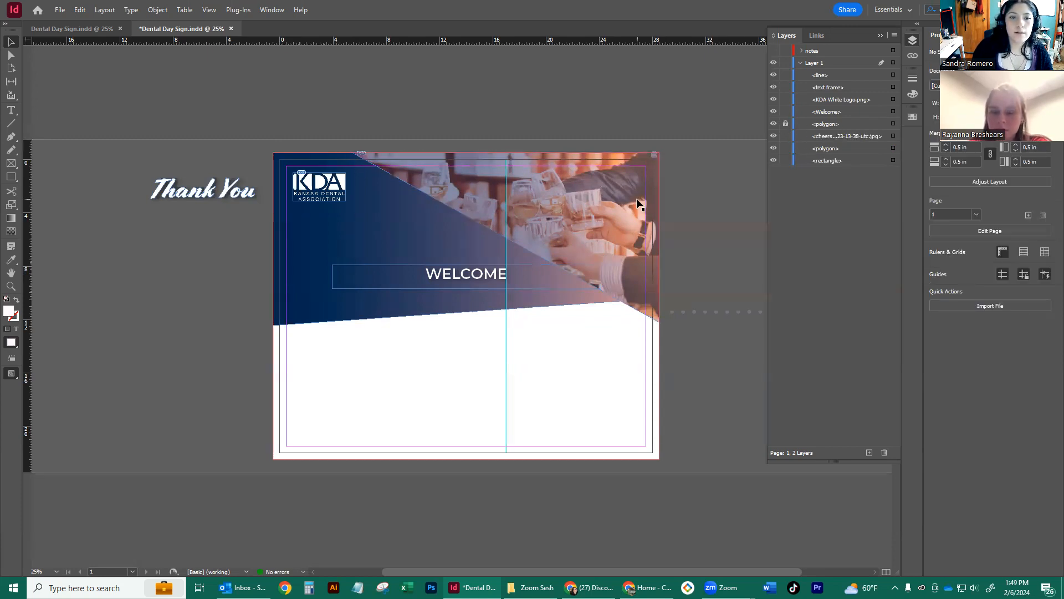
{"action": "left_click", "coordinate": [603, 192]}
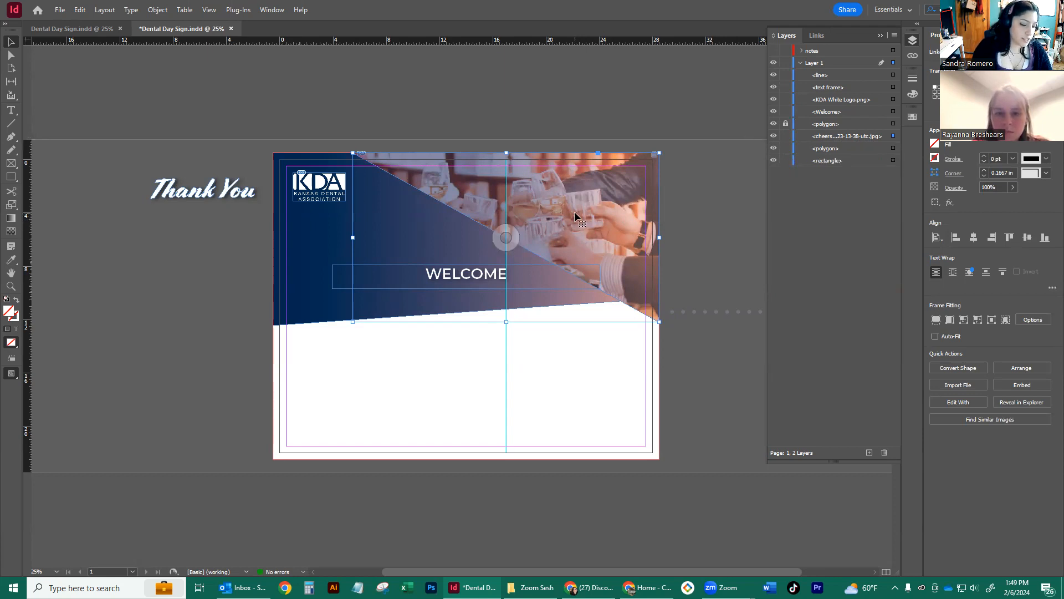
{"action": "key", "text": "ctrl+d"}
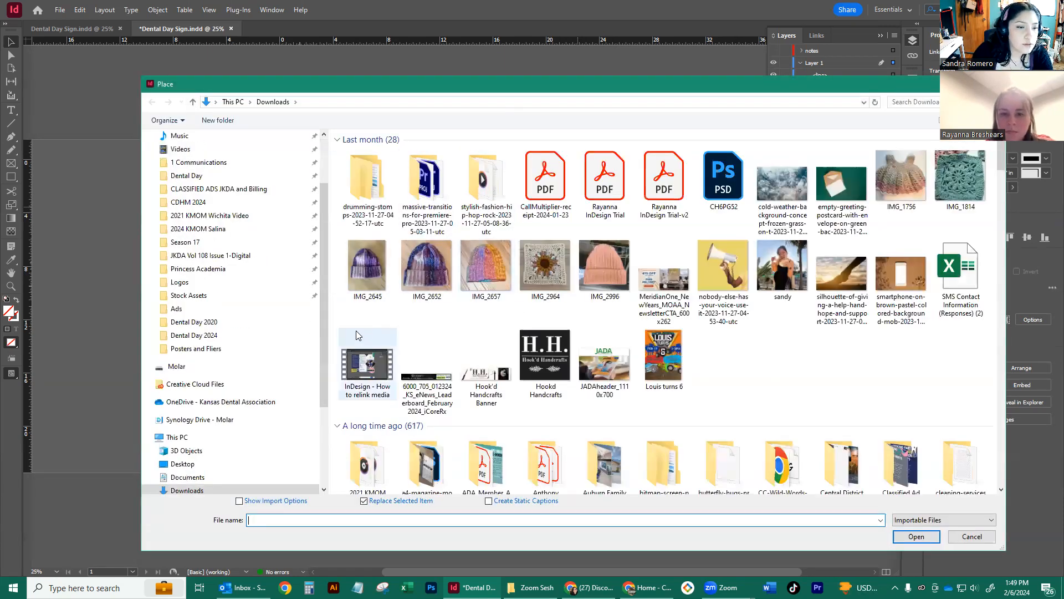
{"action": "left_click", "coordinate": [844, 271]}
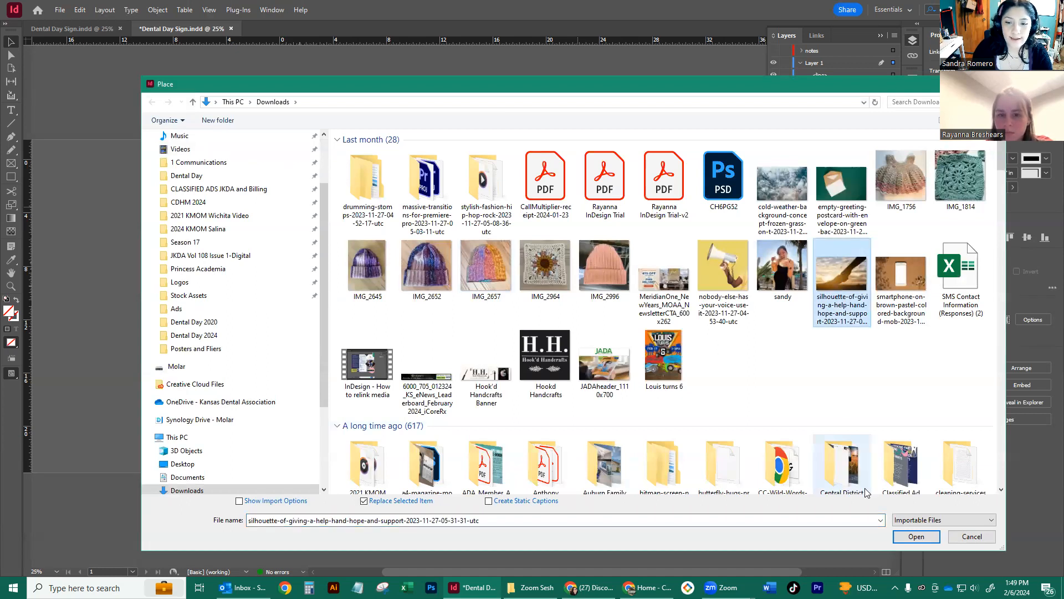
{"action": "left_click", "coordinate": [915, 537]}
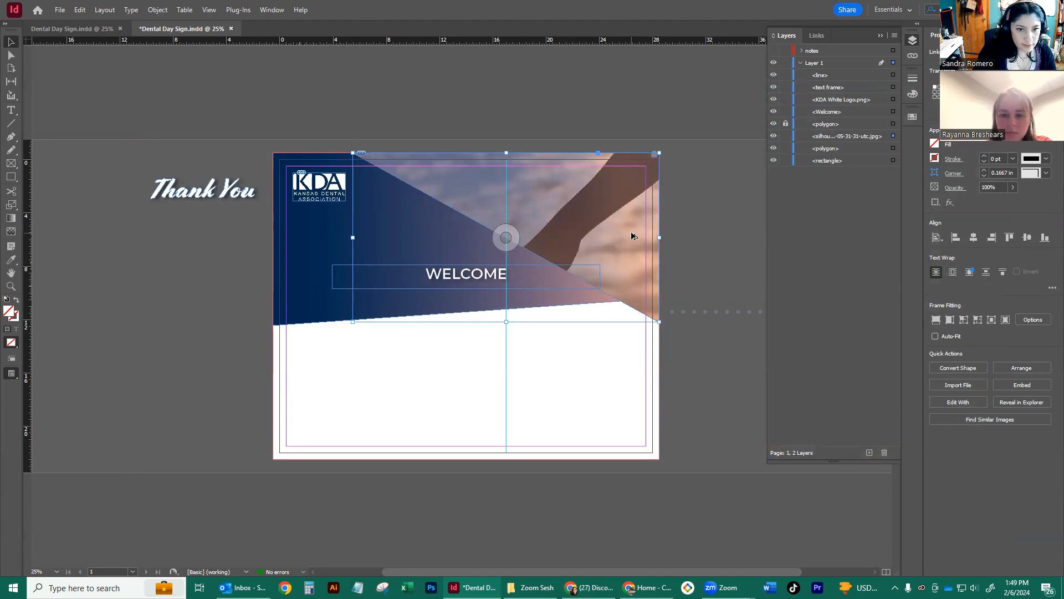
- Fit the silhouette image proportionally in its frame and shift it up and right within the frame so the clasped hands show
{"action": "key", "text": "ctrl+alt+shift+e"}
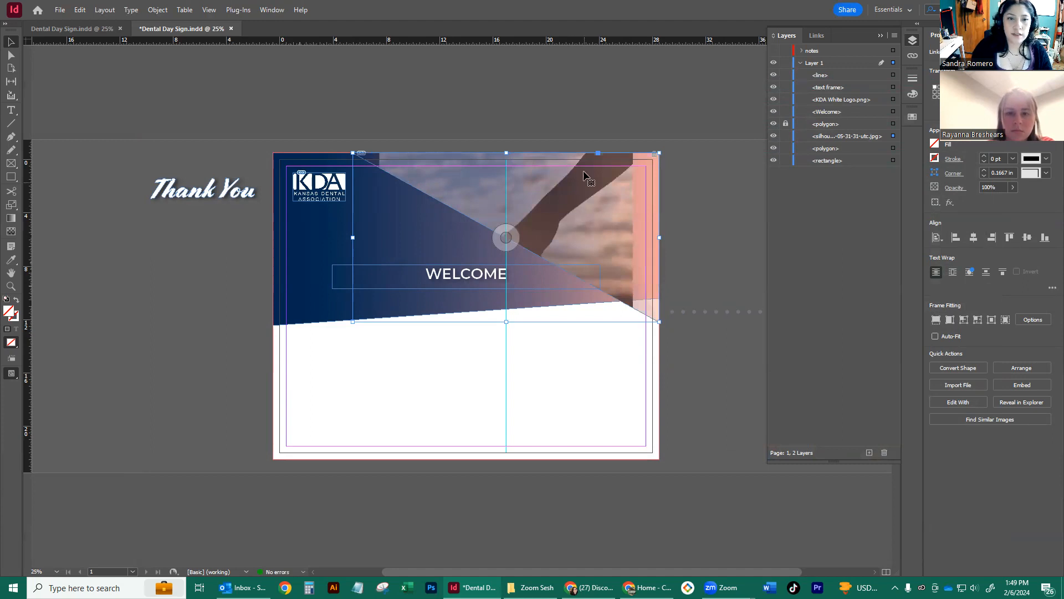
{"action": "left_click", "coordinate": [561, 124]}
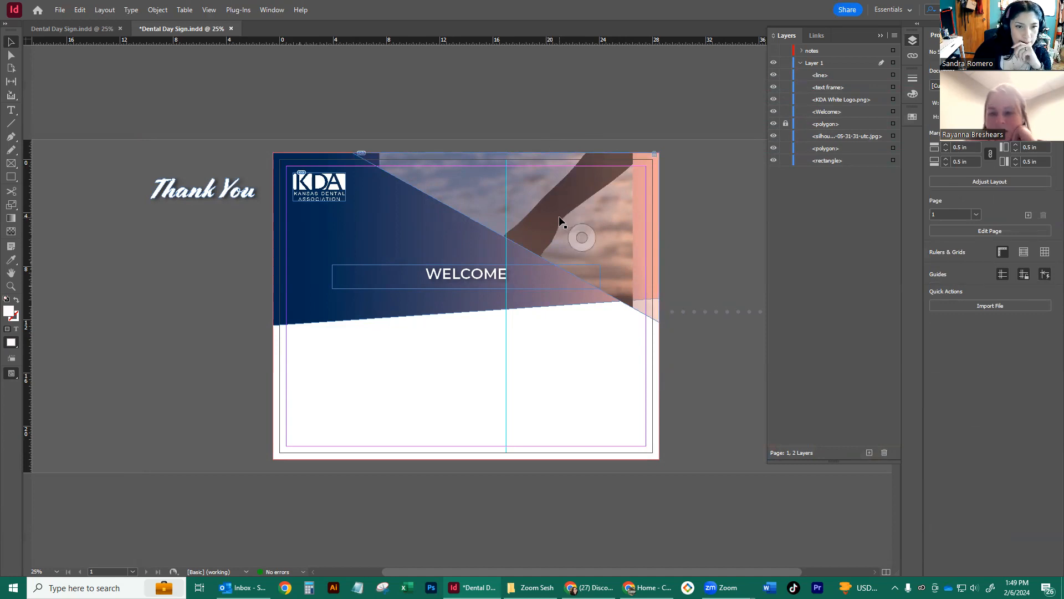
{"action": "left_click", "coordinate": [375, 160]}
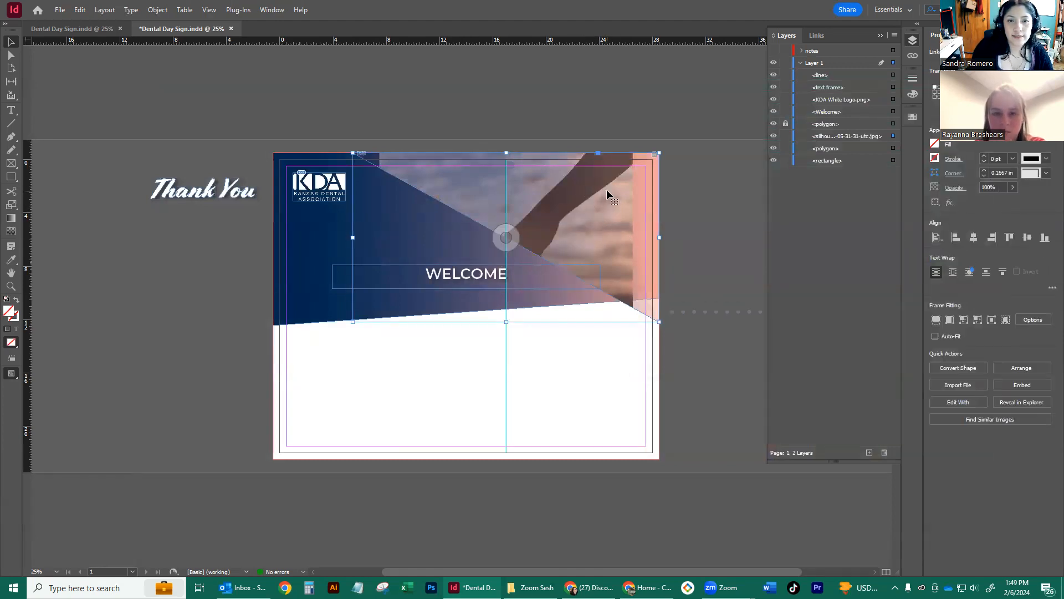
{"action": "double_click", "coordinate": [591, 192]}
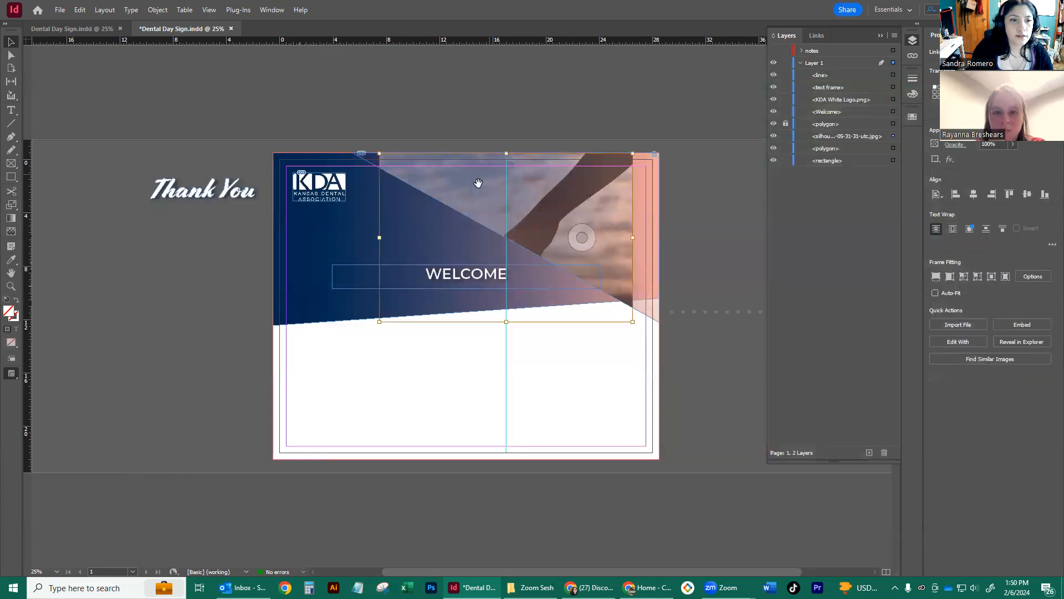
{"action": "left_click_drag", "start_coordinate": [560, 203], "coordinate": [601, 182]}
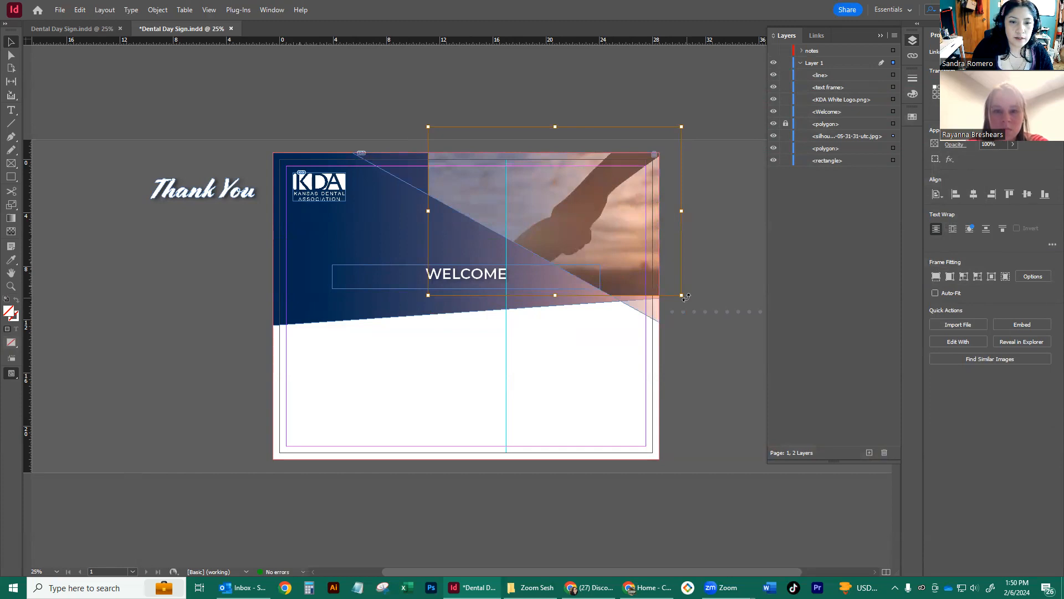
- Rotate the image counterclockwise until the arm runs nearly horizontal and enlarge it toward the frame's upper left, checking the result in preview
{"action": "left_click_drag", "start_coordinate": [685, 297], "coordinate": [721, 235]}
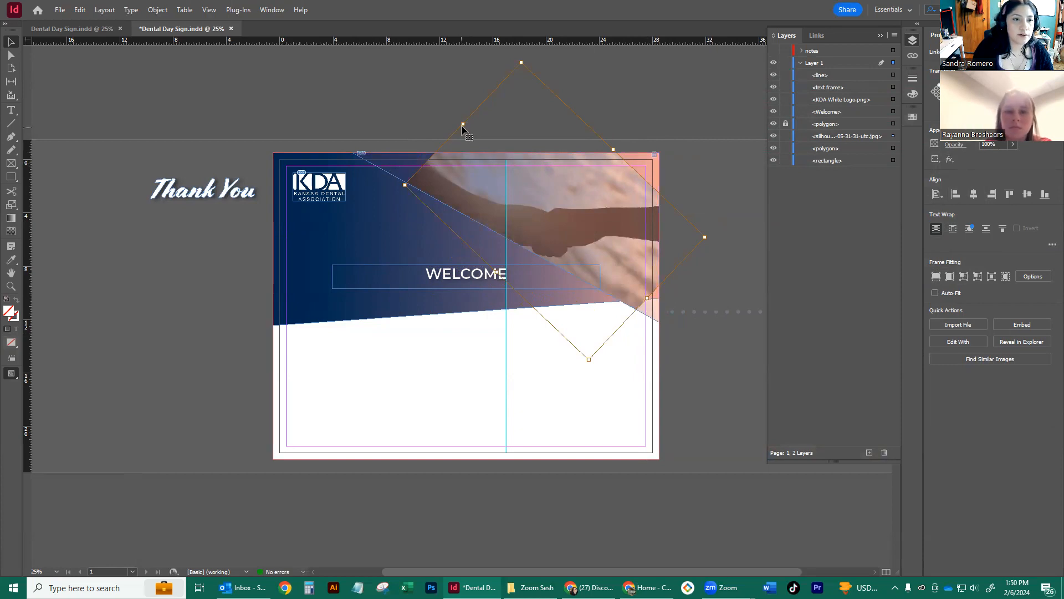
{"action": "left_click_drag", "start_coordinate": [463, 124], "coordinate": [414, 87]}
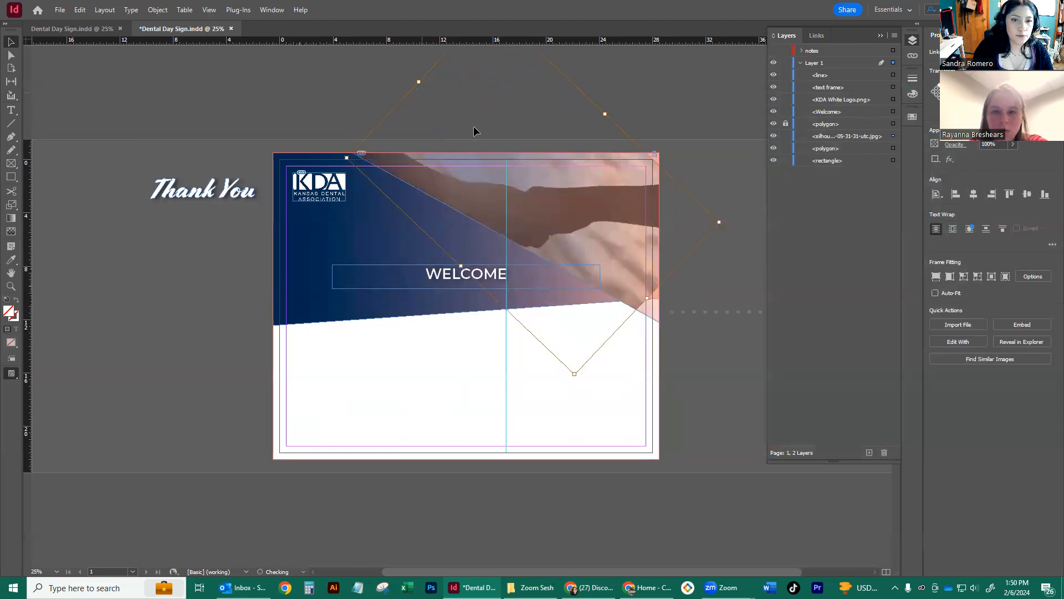
{"action": "left_click", "coordinate": [713, 285]}
{"action": "key", "text": "w"}
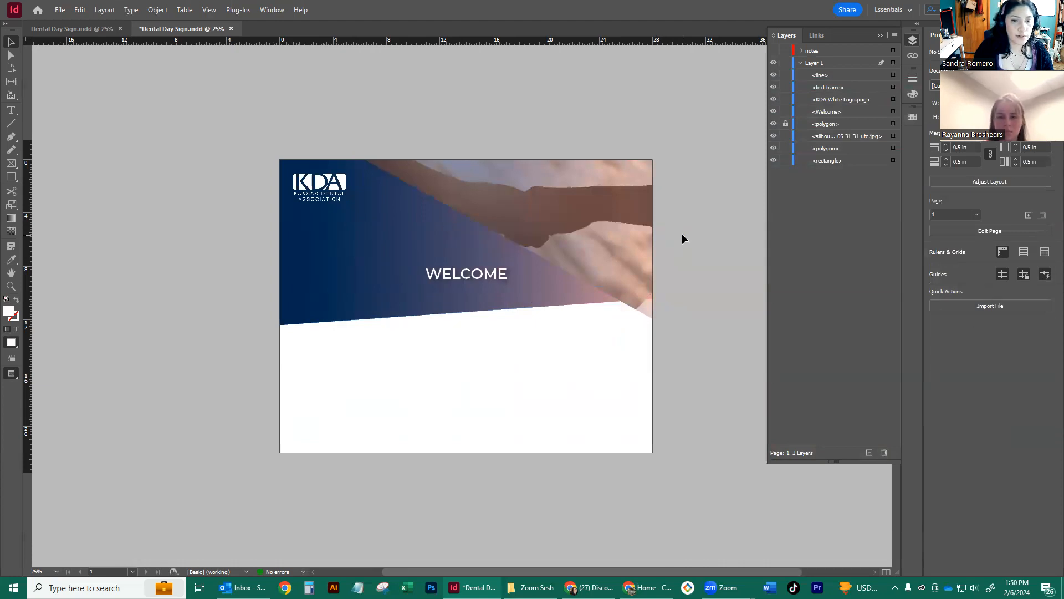
{"action": "key", "text": "w"}
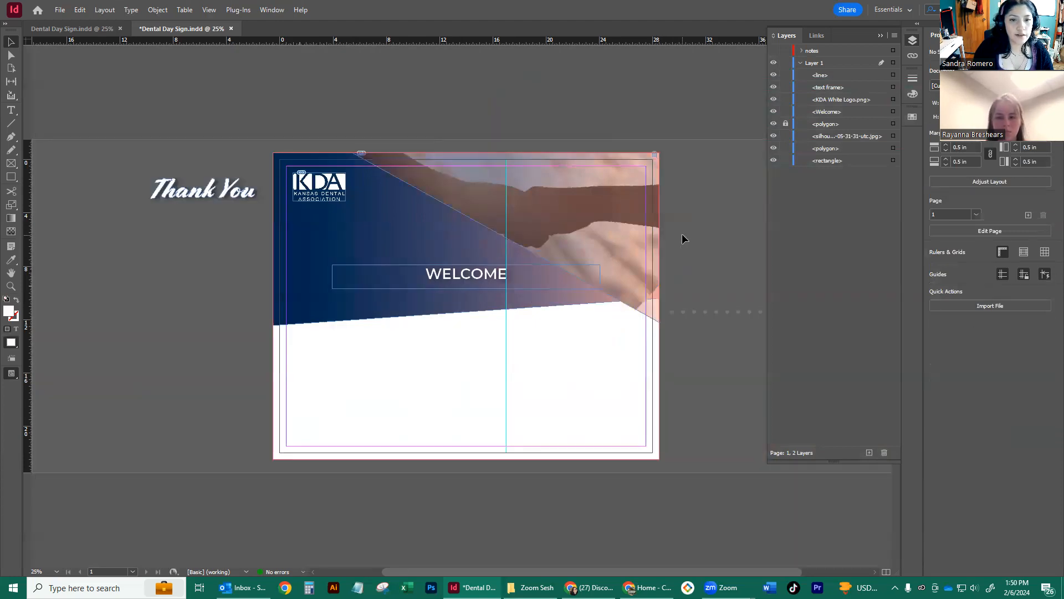
- Enlarge the rotated image so it covers the frame's lower right corner, and check it in preview
{"action": "left_click", "coordinate": [595, 197]}
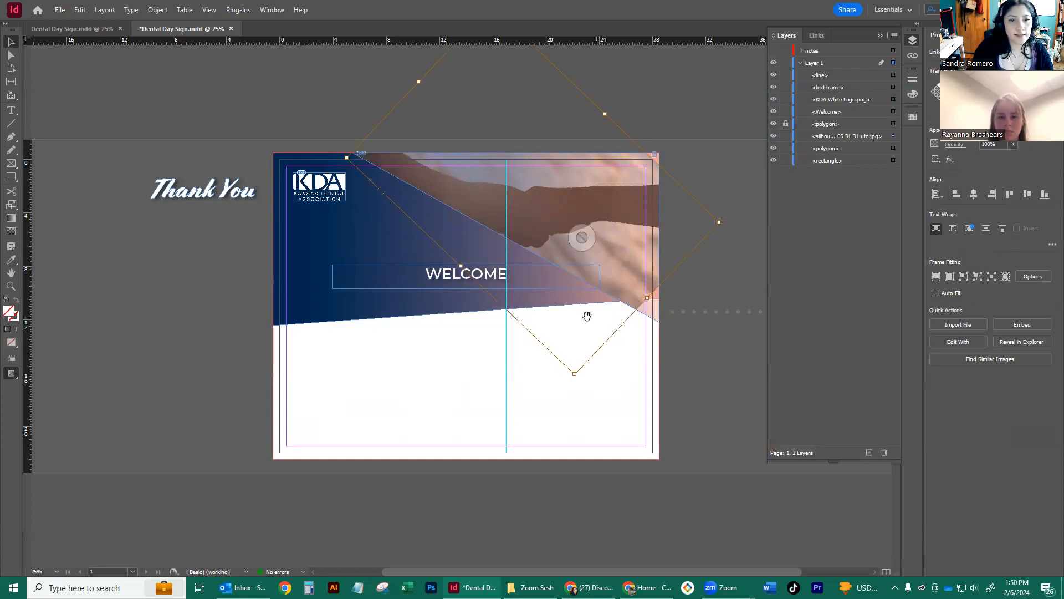
{"action": "left_click_drag", "start_coordinate": [647, 297], "coordinate": [669, 316]}
{"action": "left_click", "coordinate": [720, 285]}
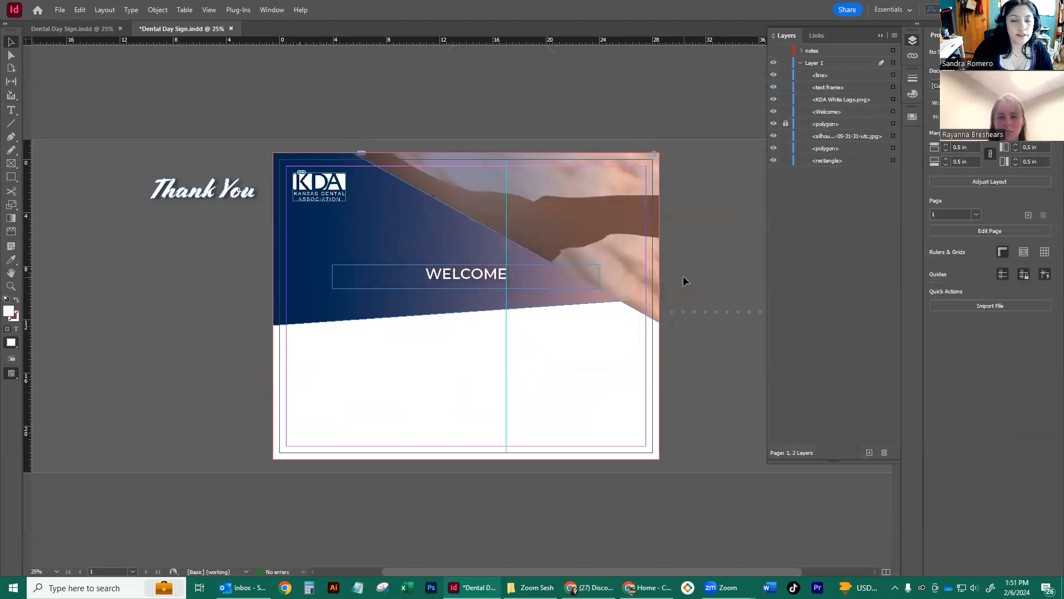
{"action": "key", "text": "w"}
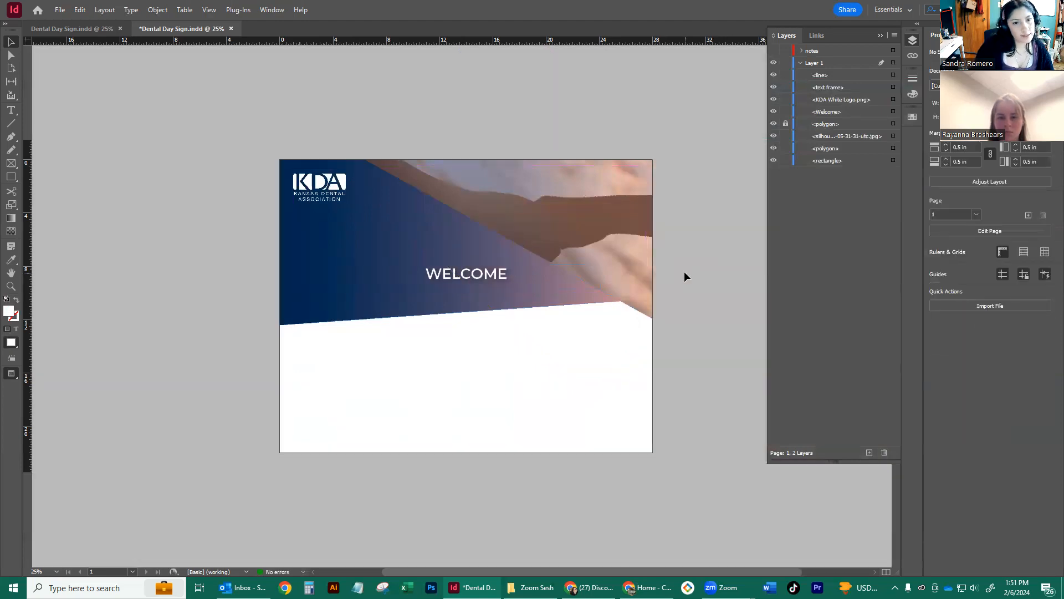
{"action": "key", "text": "w"}
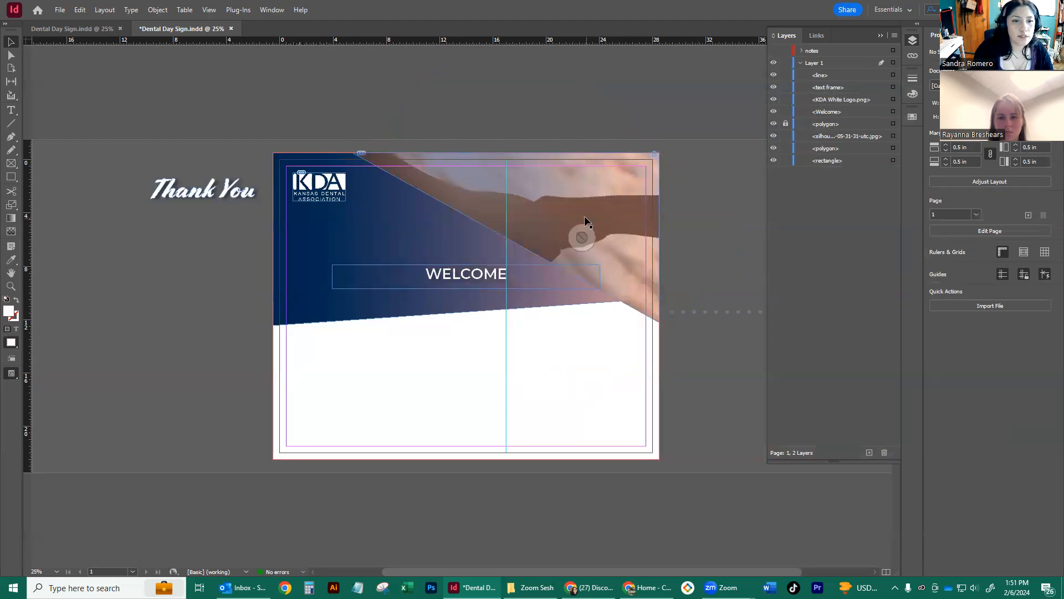
- Reposition the image slightly higher inside its frame so the clasped hands clear the diagonal edge
{"action": "left_click", "coordinate": [526, 222]}
{"action": "double_click", "coordinate": [565, 211]}
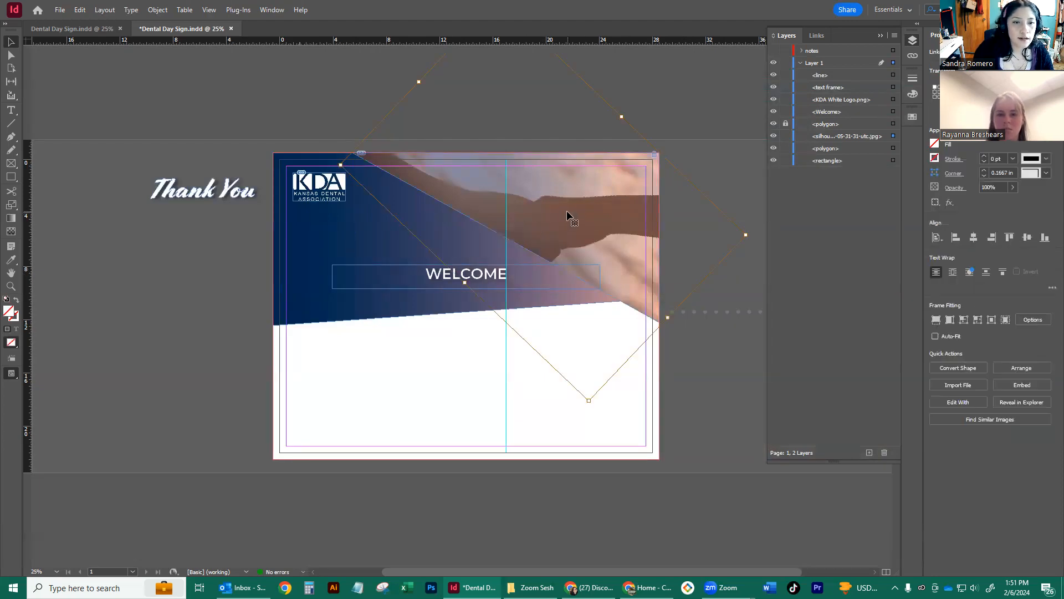
{"action": "mouse_move", "coordinate": [561, 207]}
{"action": "left_mouse_down"}
{"action": "mouse_move", "coordinate": [574, 197]}
{"action": "mouse_move", "coordinate": [552, 200]}
{"action": "mouse_move", "coordinate": [605, 195]}
{"action": "mouse_move", "coordinate": [556, 200]}
{"action": "left_mouse_up"}
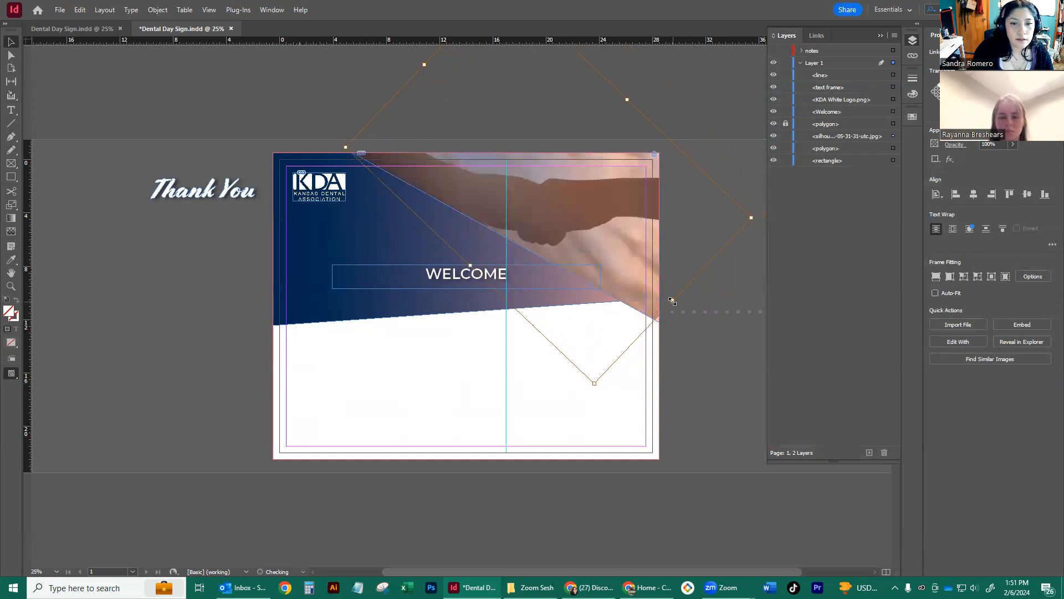
{"action": "left_click", "coordinate": [708, 118]}
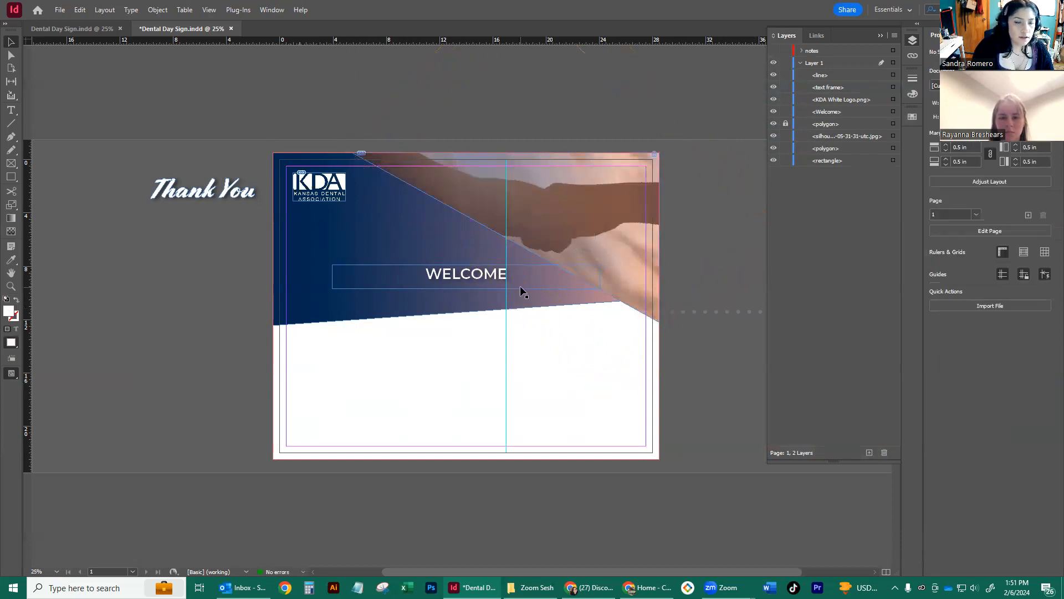
- Extend the WELCOME text frame upward and downward and set its font size to 200 pt
{"action": "left_click", "coordinate": [463, 280]}
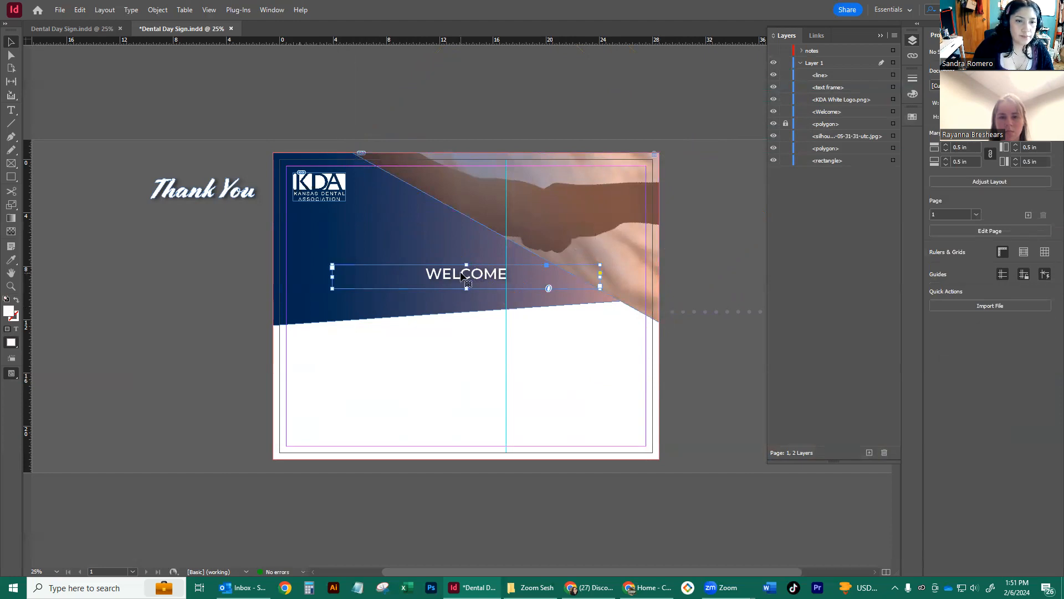
{"action": "left_click_drag", "start_coordinate": [467, 265], "coordinate": [466, 248]}
{"action": "left_click_drag", "start_coordinate": [466, 288], "coordinate": [467, 314]}
{"action": "left_click", "coordinate": [955, 339]}
{"action": "type", "text": "200"}
{"action": "key", "text": "Return"}
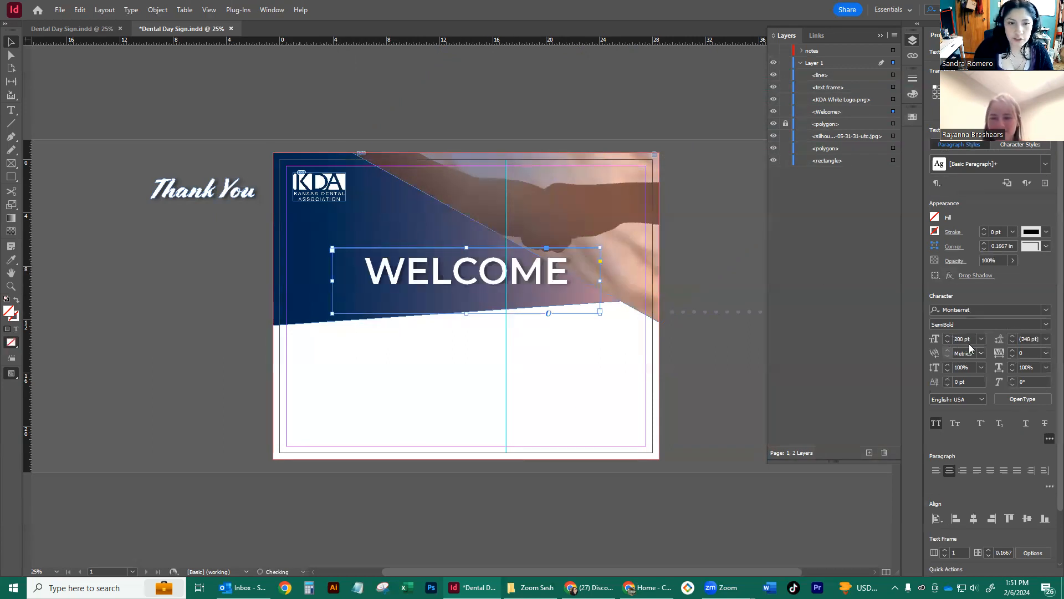
- Move the WELCOME text frame slightly up, keeping it horizontally centred on the page
{"action": "left_click", "coordinate": [719, 254]}
{"action": "left_click_drag", "start_coordinate": [533, 281], "coordinate": [532, 274]}
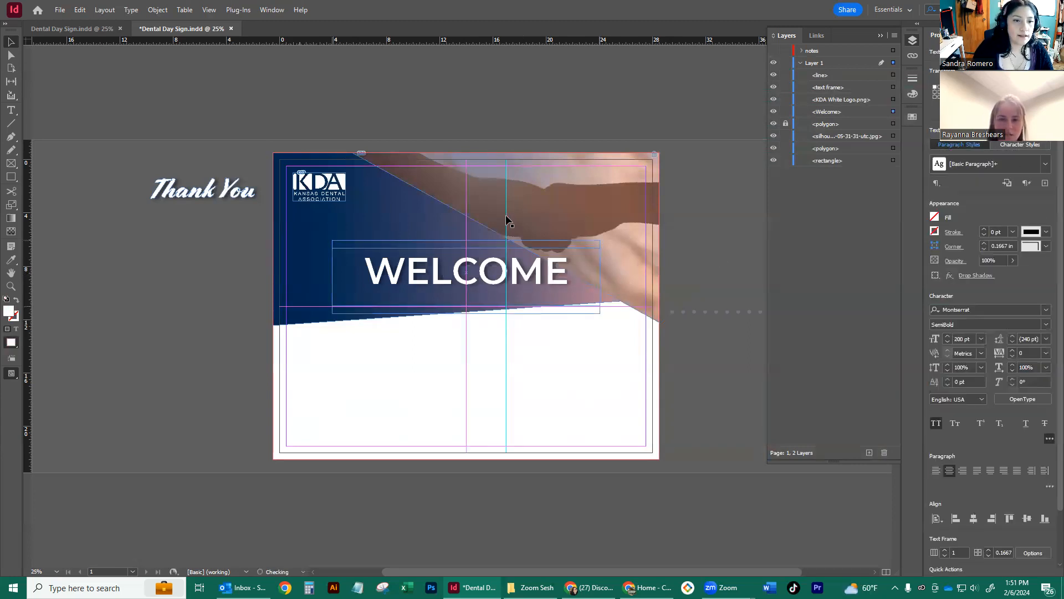
- Remove the vertical ruler guide from the page, undoing any accidental shift of the background rectangle
{"action": "mouse_move", "coordinate": [505, 215]}
{"action": "left_mouse_down"}
{"action": "mouse_move", "coordinate": [420, 222]}
{"action": "mouse_move", "coordinate": [389, 209]}
{"action": "mouse_move", "coordinate": [518, 217]}
{"action": "mouse_move", "coordinate": [477, 215]}
{"action": "mouse_move", "coordinate": [512, 224]}
{"action": "left_mouse_up"}
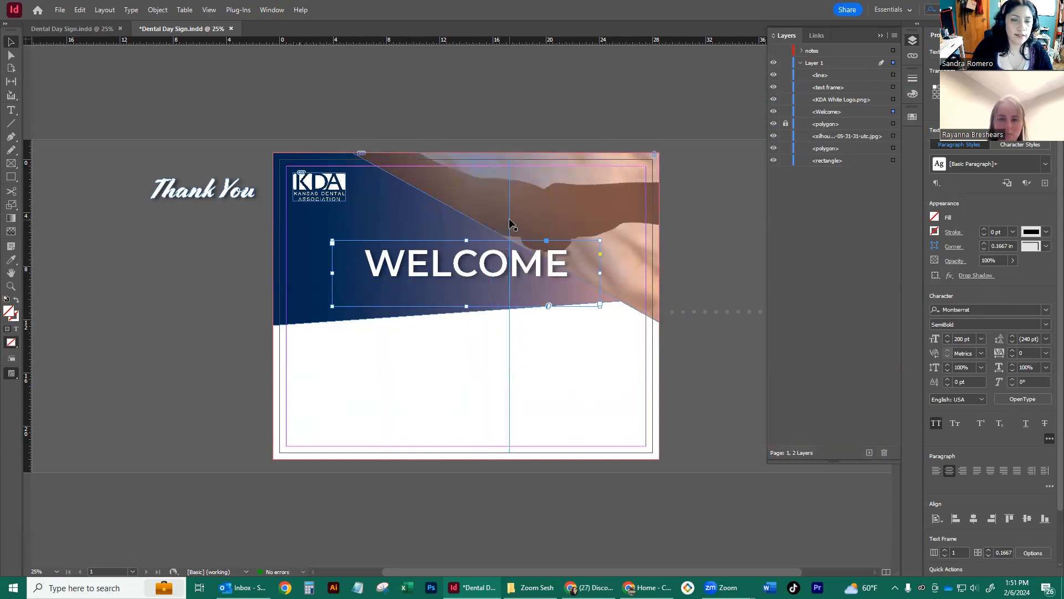
{"action": "left_click", "coordinate": [510, 348]}
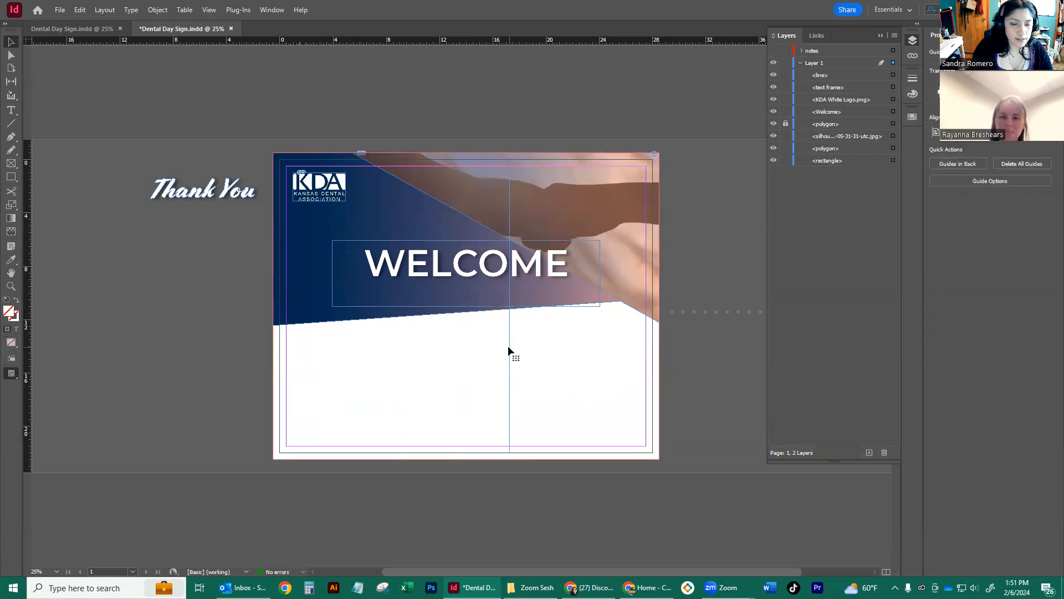
{"action": "left_click_drag", "start_coordinate": [497, 335], "coordinate": [28, 331]}
{"action": "key", "text": "ctrl+z"}
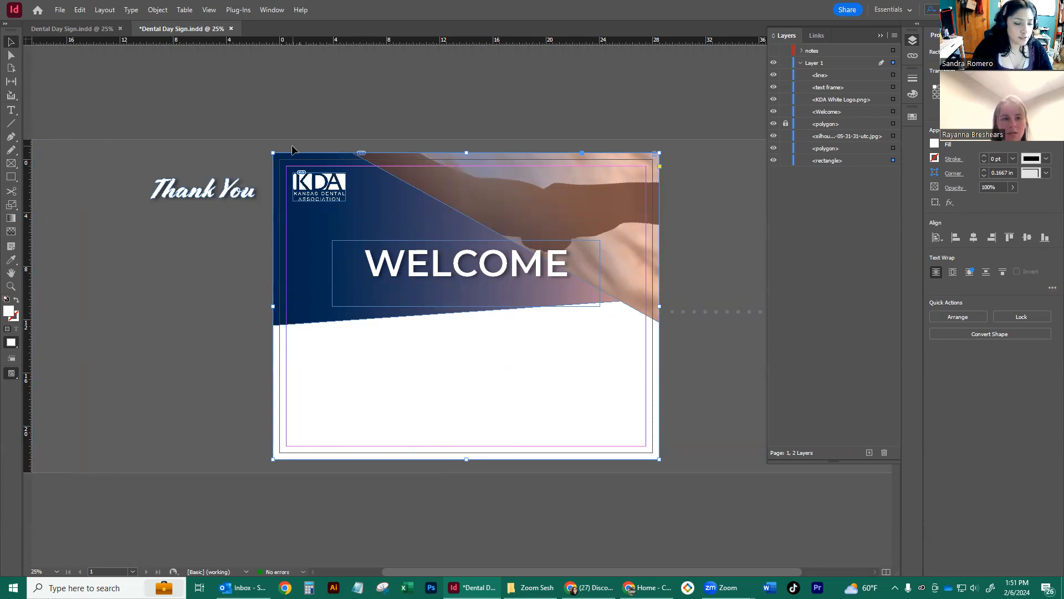
- Hide and redisplay the rulers, and place a horizontal ruler guide across the white lower part of the page
{"action": "key", "text": "ctrl+r"}
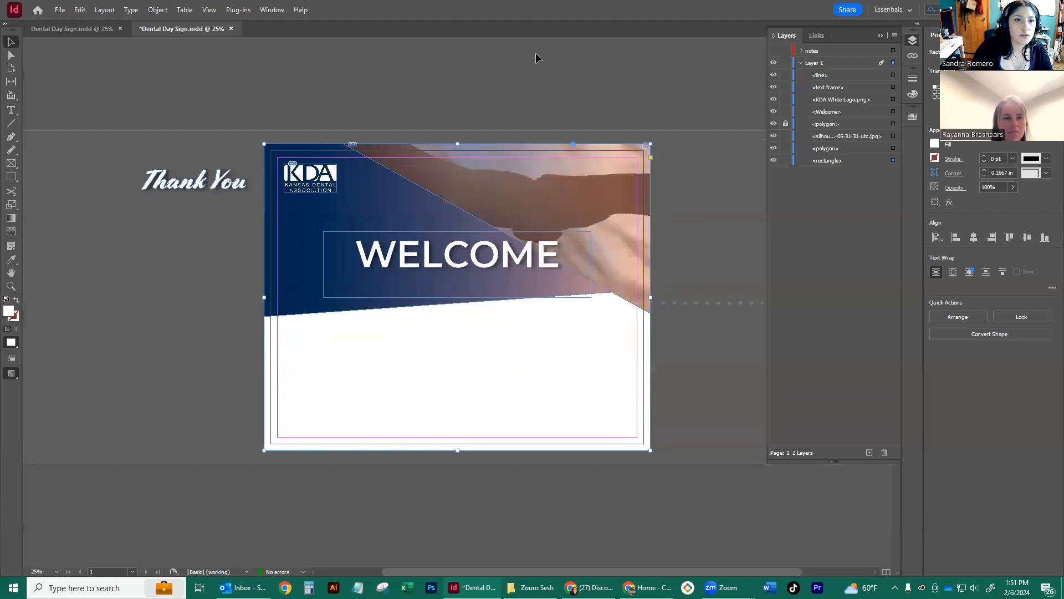
{"action": "left_click", "coordinate": [247, 69]}
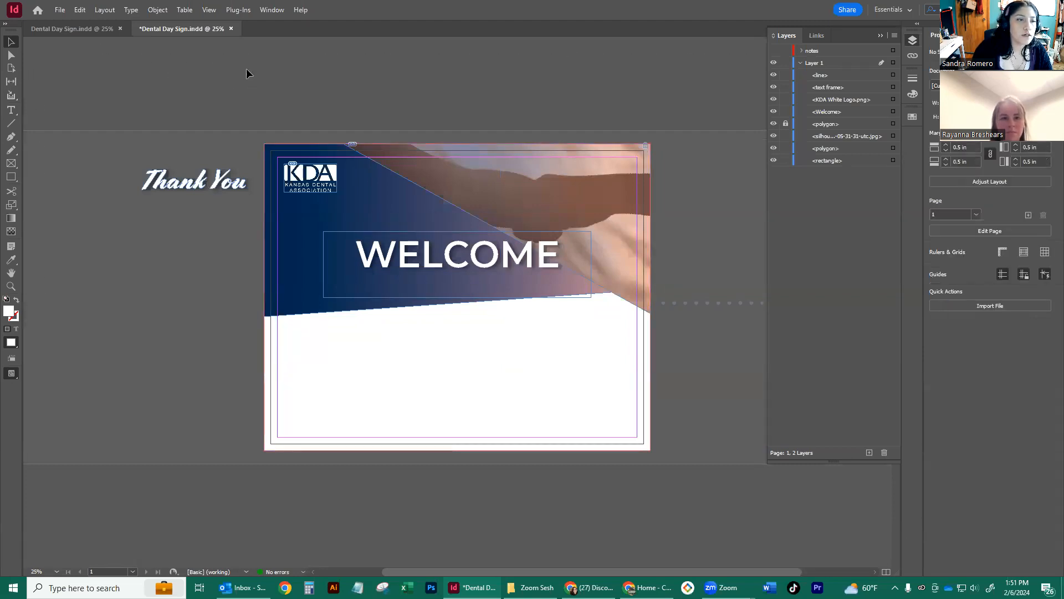
{"action": "left_click", "coordinate": [210, 11]}
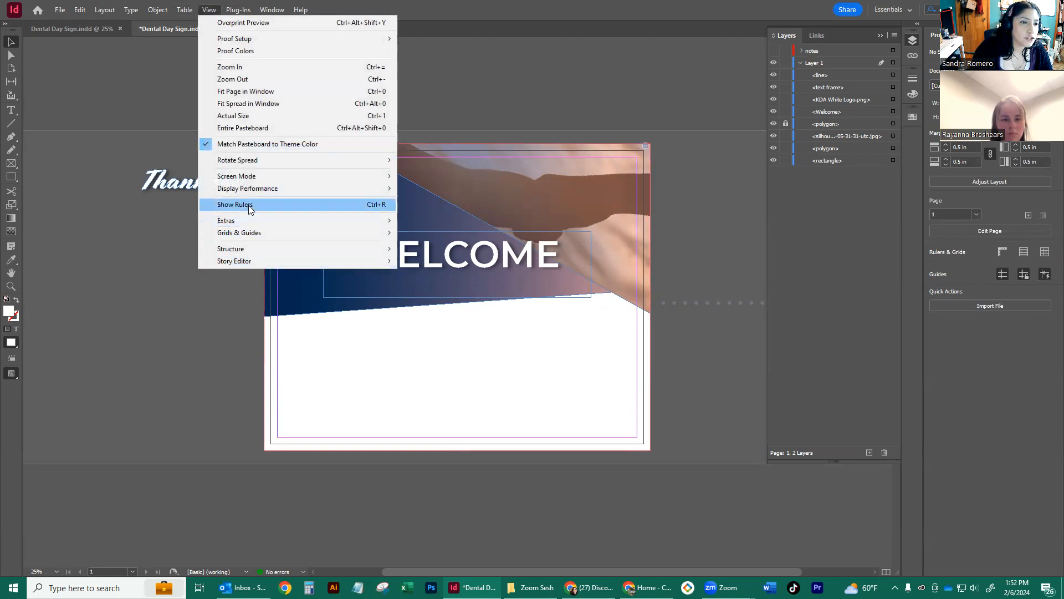
{"action": "left_click", "coordinate": [292, 211]}
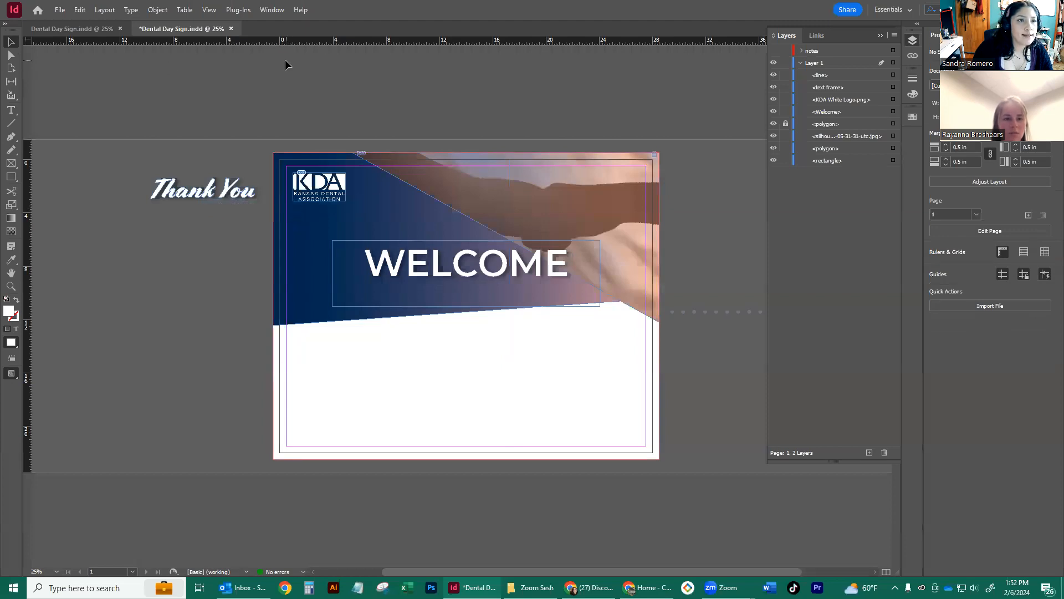
{"action": "left_click_drag", "start_coordinate": [355, 38], "coordinate": [351, 405]}
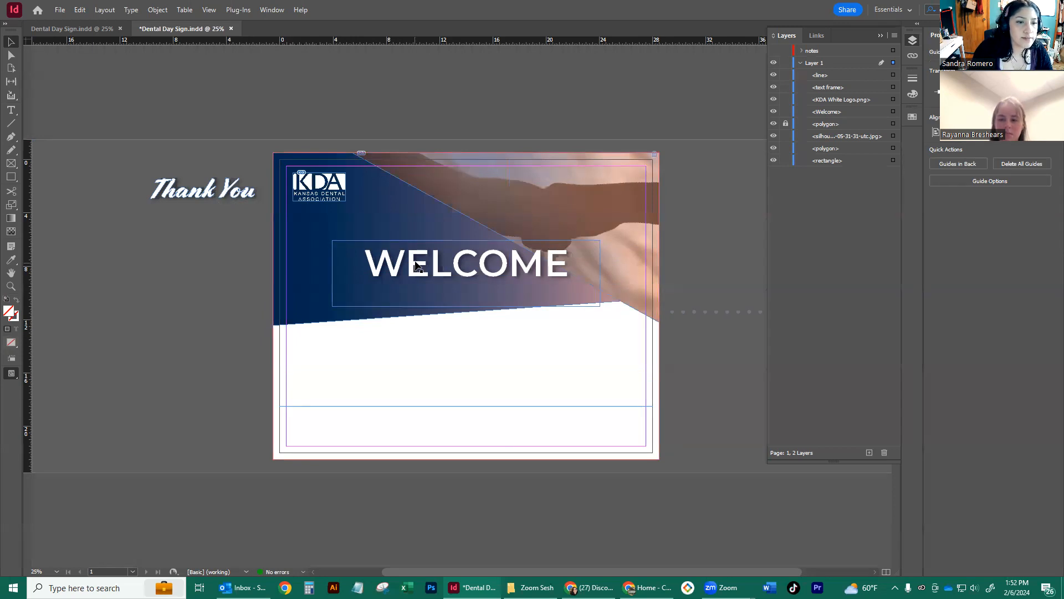
- Nudge the WELCOME text frame and narrow it by pulling its left edge inward
{"action": "left_click_drag", "start_coordinate": [413, 268], "coordinate": [417, 266]}
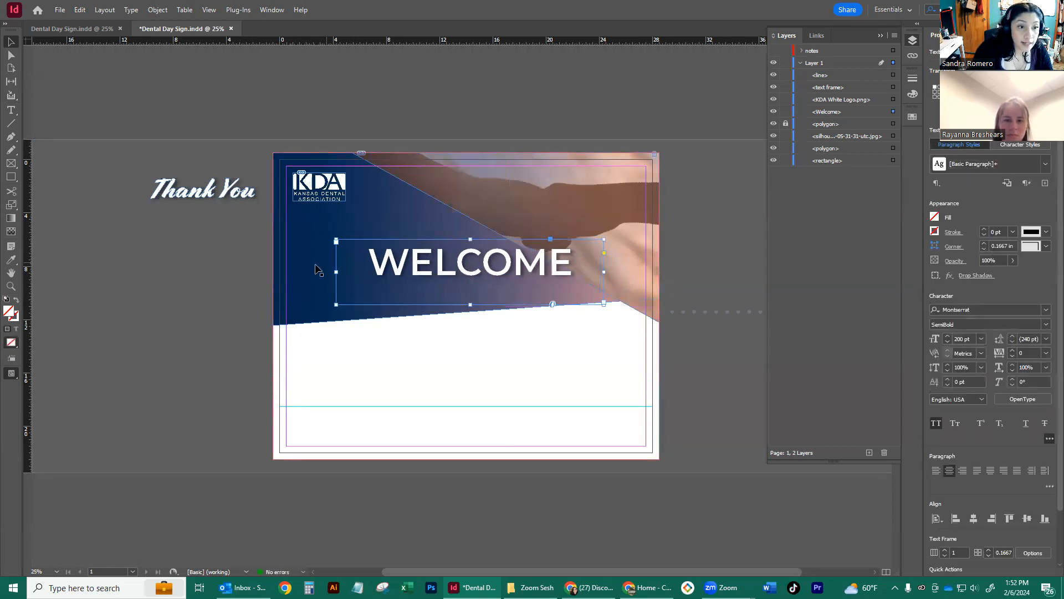
{"action": "left_click_drag", "start_coordinate": [337, 271], "coordinate": [370, 271]}
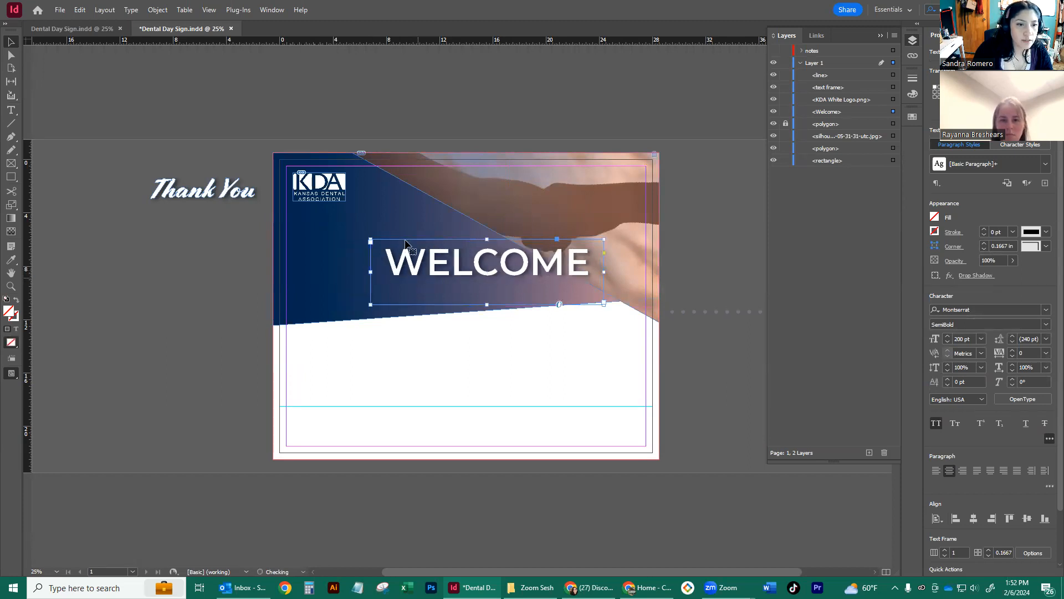
- Align the top edges of the KDA logo and the WELCOME text frame, using Align to Selection
{"action": "left_click", "coordinate": [344, 190], "text": "shift"}
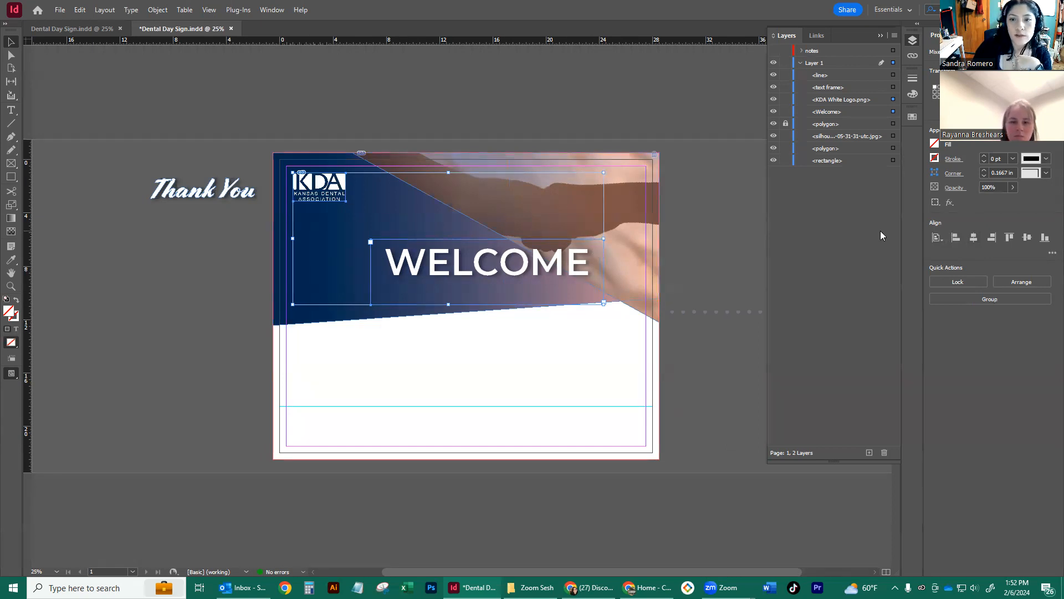
{"action": "left_click", "coordinate": [939, 241]}
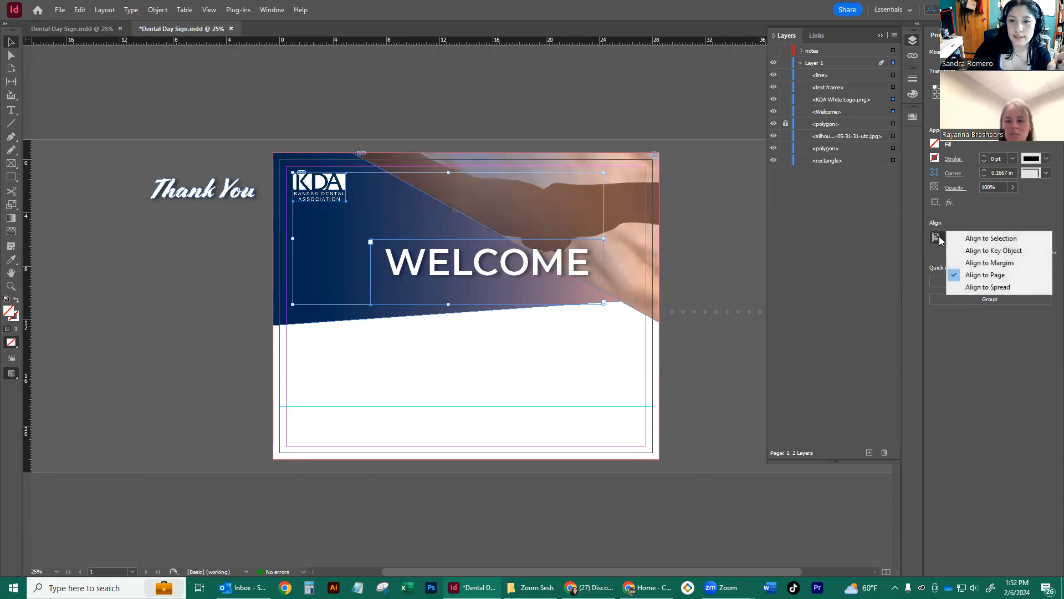
{"action": "left_click", "coordinate": [991, 238]}
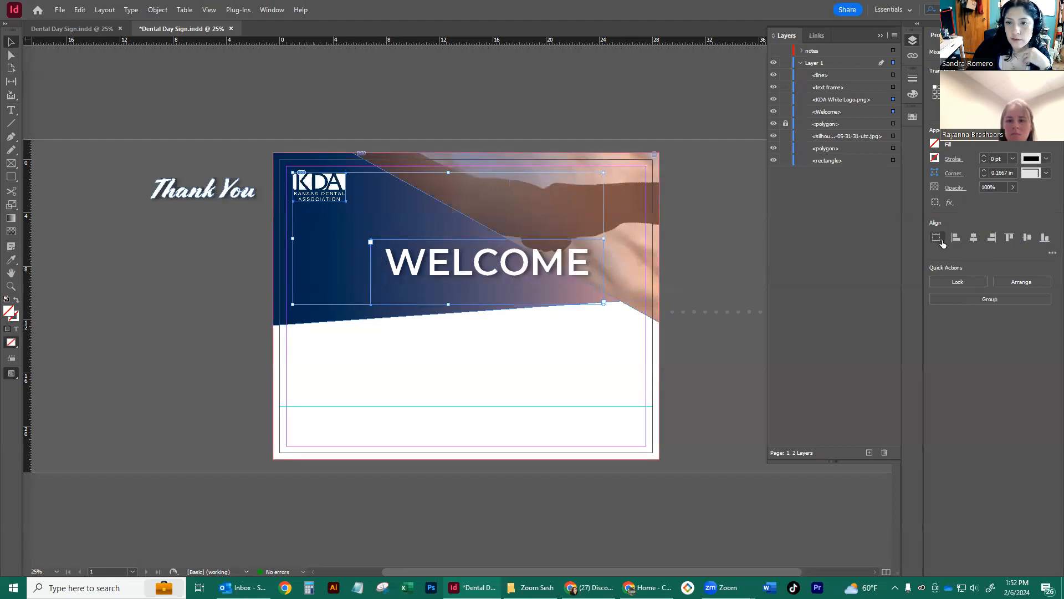
{"action": "left_click", "coordinate": [1010, 238]}
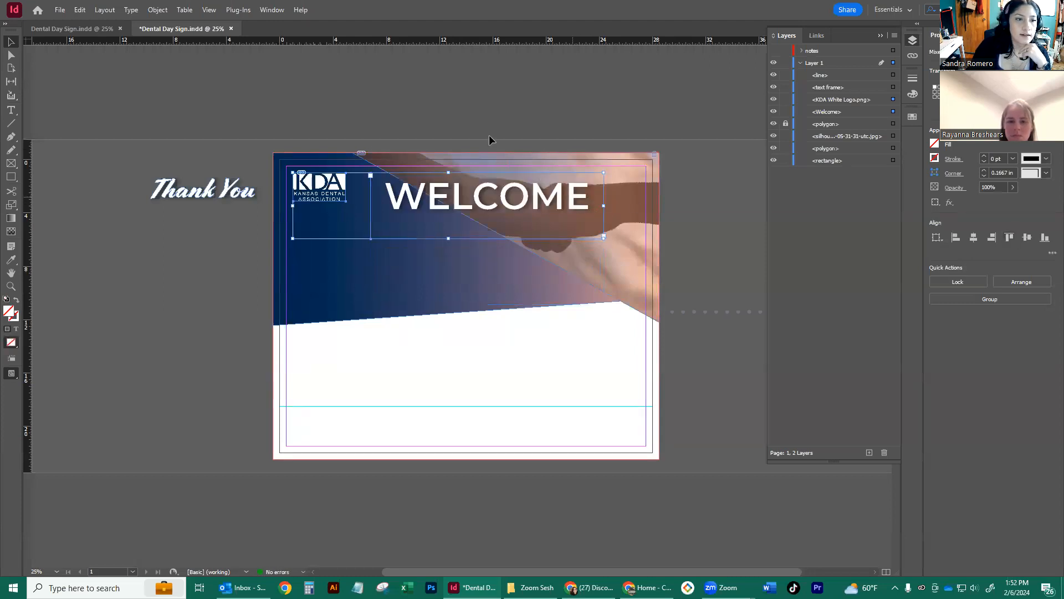
{"action": "left_click", "coordinate": [412, 115]}
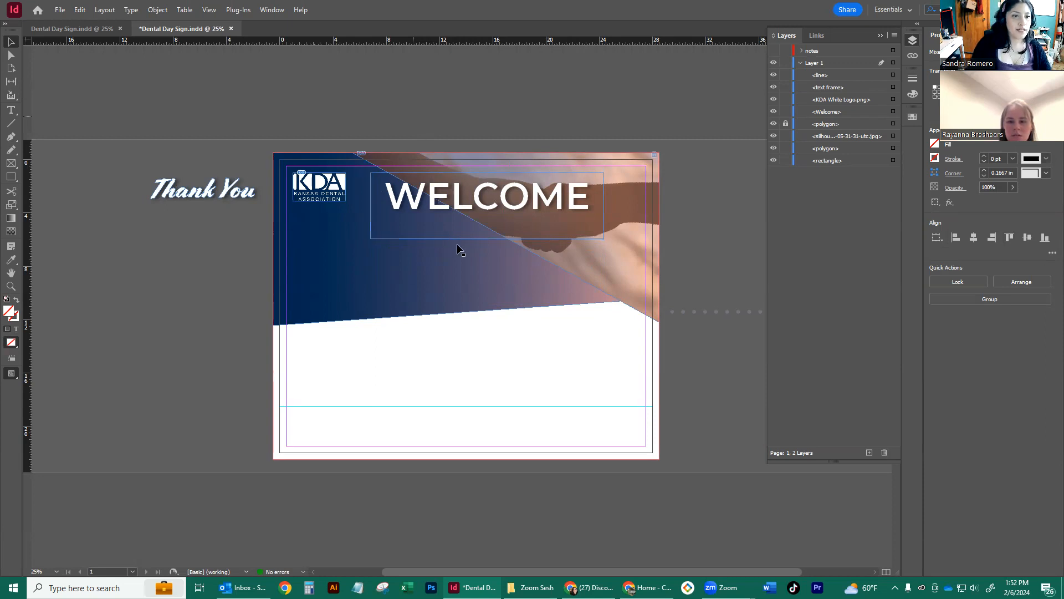
- Move the WELCOME text frame horizontally so its left edge sits beside the KDA logo's right edge
{"action": "scroll", "coordinate": [383, 197], "scroll_direction": "up", "scroll_amount": 4}
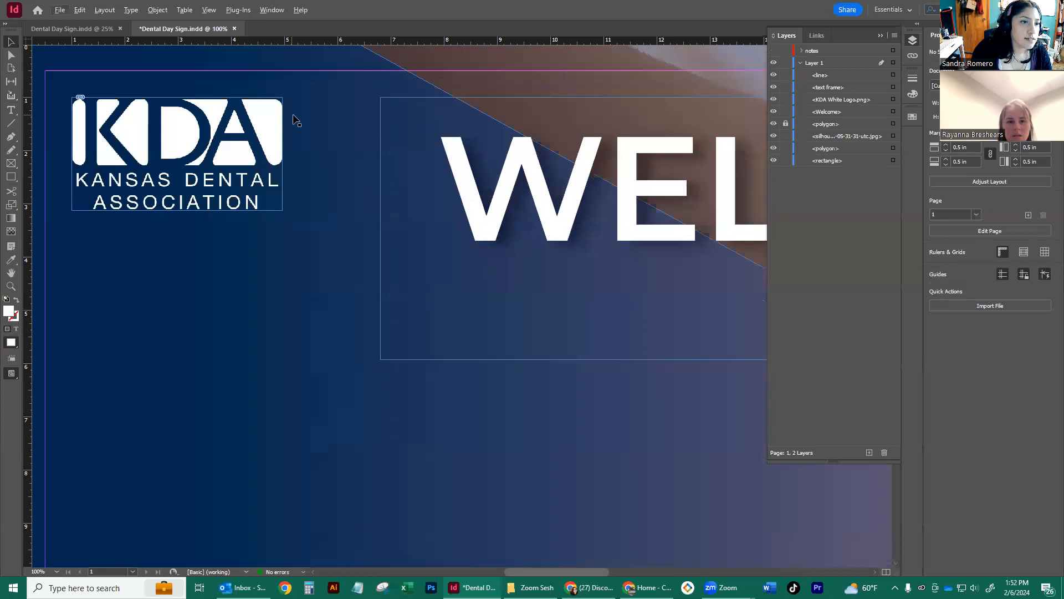
{"action": "left_click_drag", "start_coordinate": [456, 155], "coordinate": [361, 149]}
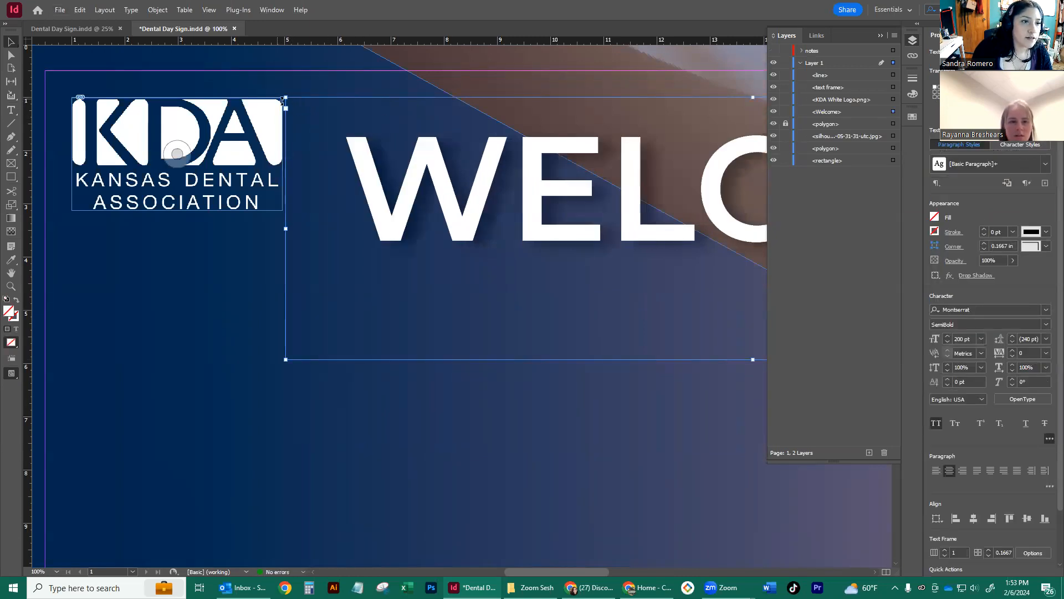
{"action": "scroll", "coordinate": [360, 185], "scroll_direction": "down", "scroll_amount": 4}
{"action": "left_click", "coordinate": [391, 104]}
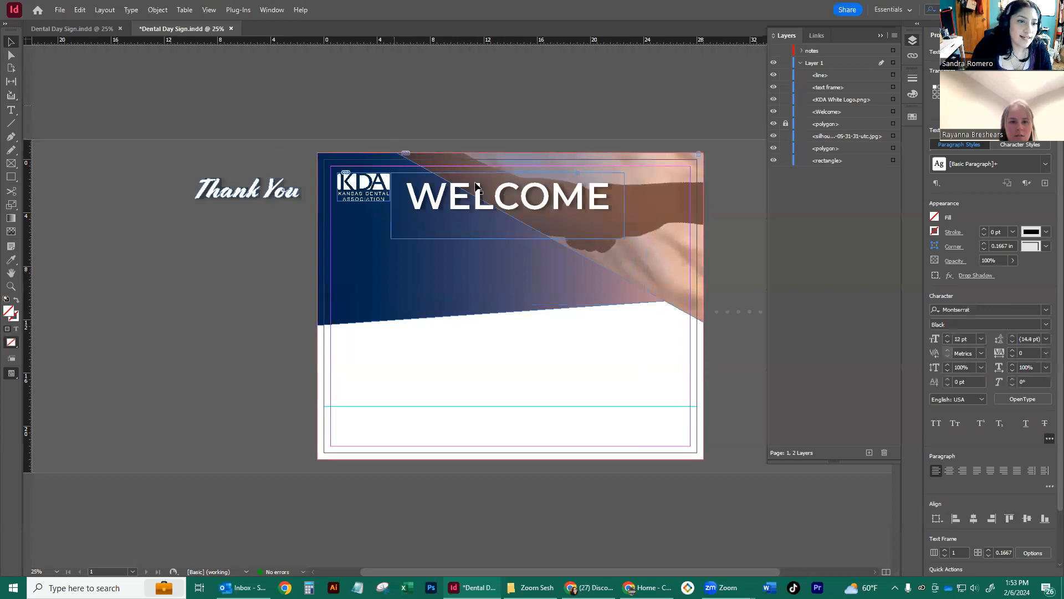
- Preview the page without guides and frame edges, and return to the normal screen mode
{"action": "scroll", "coordinate": [397, 191], "scroll_direction": "up", "scroll_amount": 2}
{"action": "scroll", "coordinate": [397, 191], "scroll_direction": "down", "scroll_amount": 3}
{"action": "key", "text": "alt+w"}
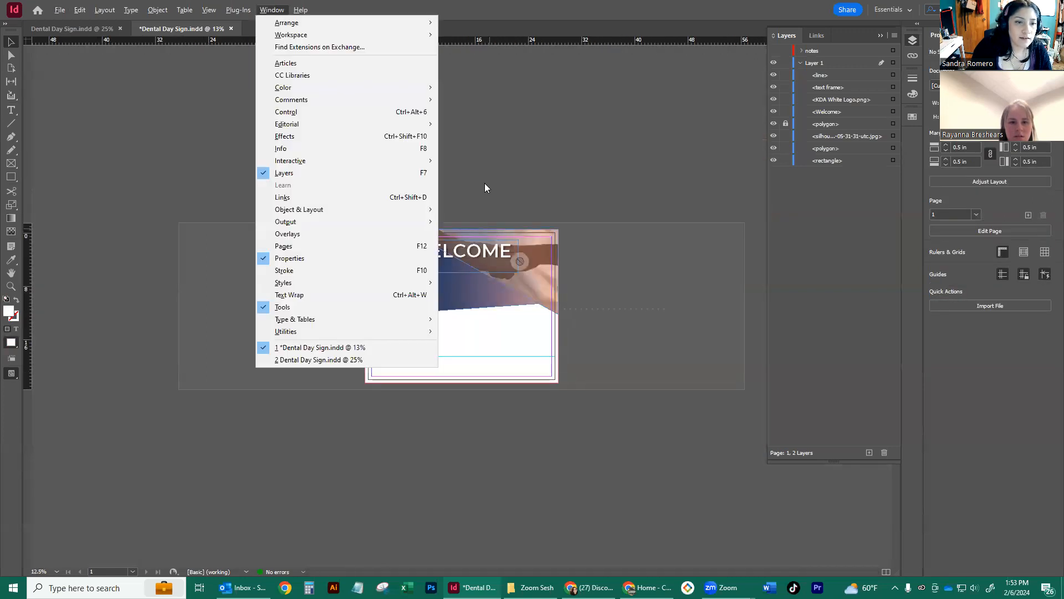
{"action": "key", "text": "Escape"}
{"action": "key", "text": "w"}
{"action": "scroll", "coordinate": [453, 278], "scroll_direction": "up", "scroll_amount": 1}
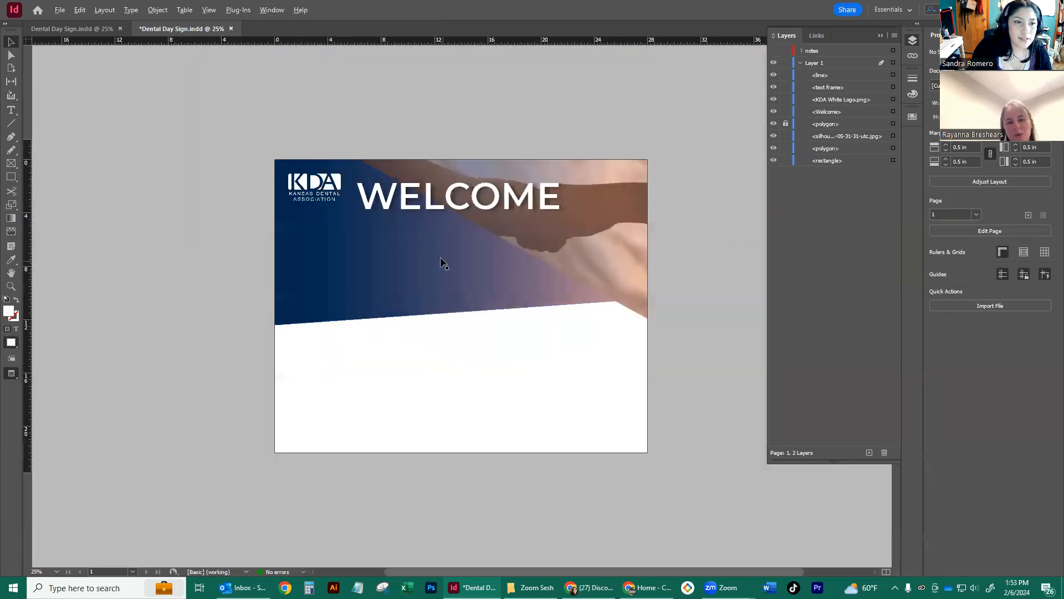
{"action": "key", "text": "w"}
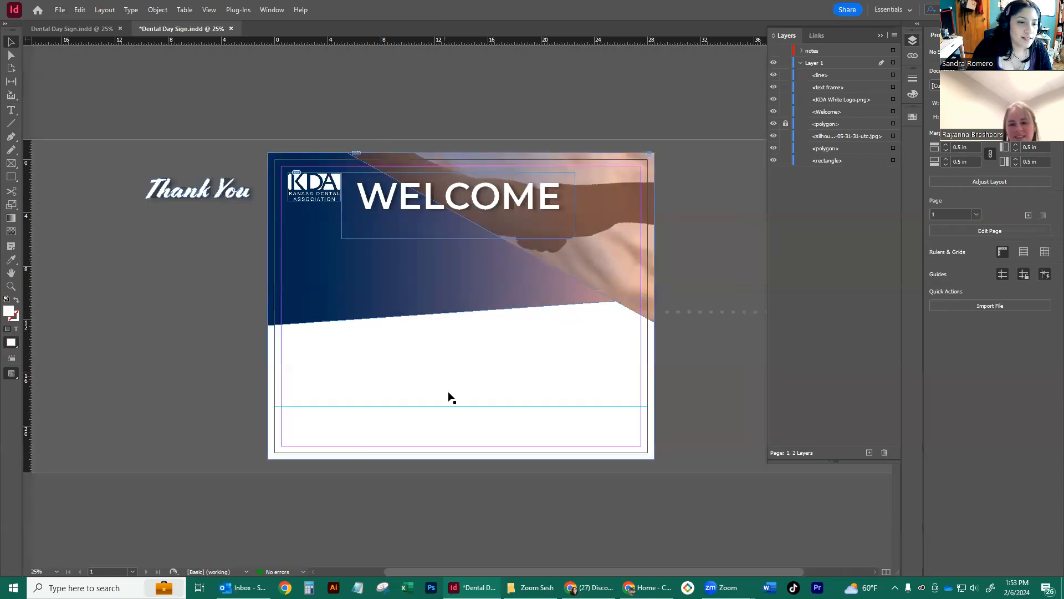
- Move the horizontal guide to the KDA logo's top edge, raise the WELCOME letters to meet it, and preview the page
{"action": "left_click_drag", "start_coordinate": [443, 406], "coordinate": [437, 173]}
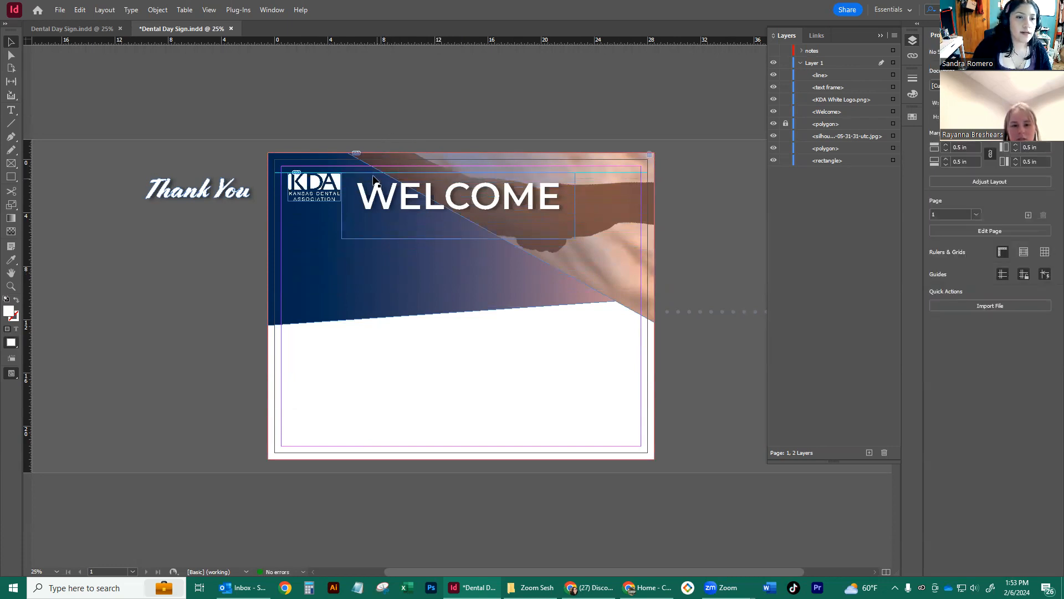
{"action": "scroll", "coordinate": [374, 177], "scroll_direction": "up", "scroll_amount": 3}
{"action": "left_click_drag", "start_coordinate": [416, 226], "coordinate": [415, 194]}
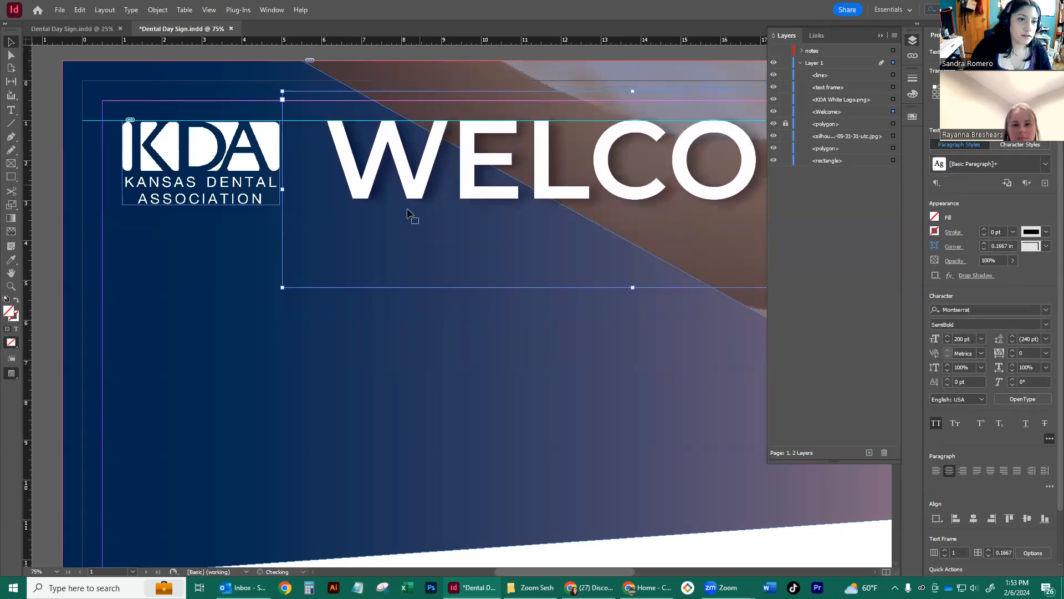
{"action": "key", "text": "ctrl+minus"}
{"action": "key", "text": "ctrl+minus"}
{"action": "key", "text": "ctrl+minus"}
{"action": "key", "text": "ctrl+equal"}
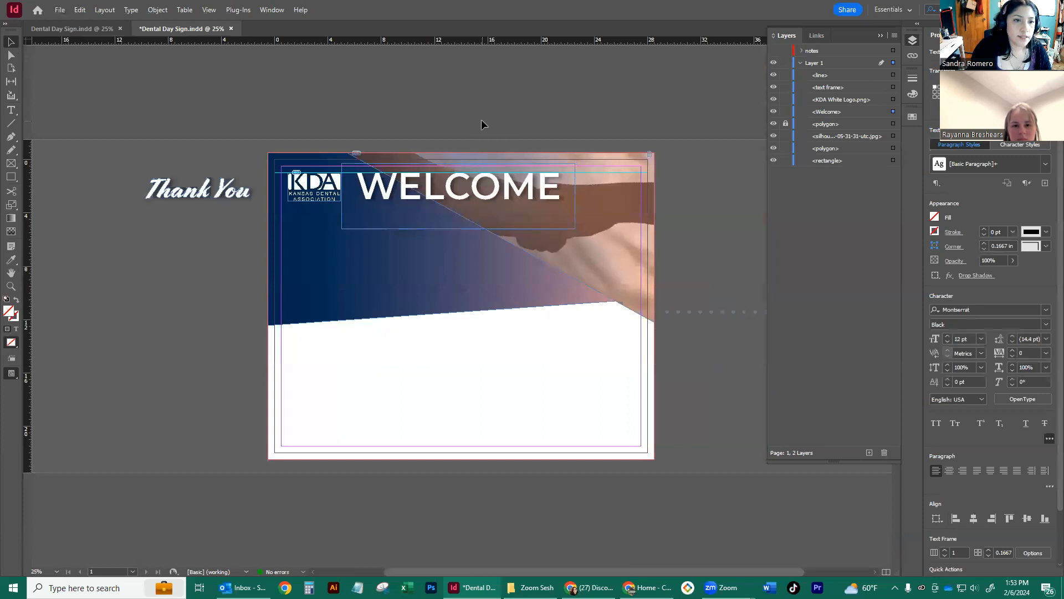
{"action": "left_click", "coordinate": [481, 118]}
{"action": "key", "text": "w"}
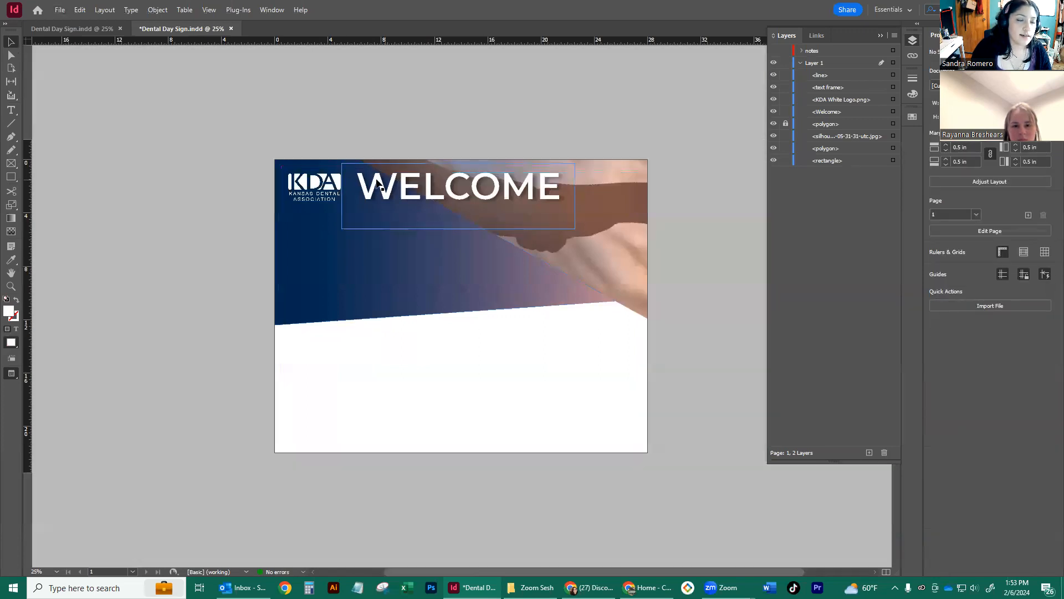
{"action": "key", "text": "w"}
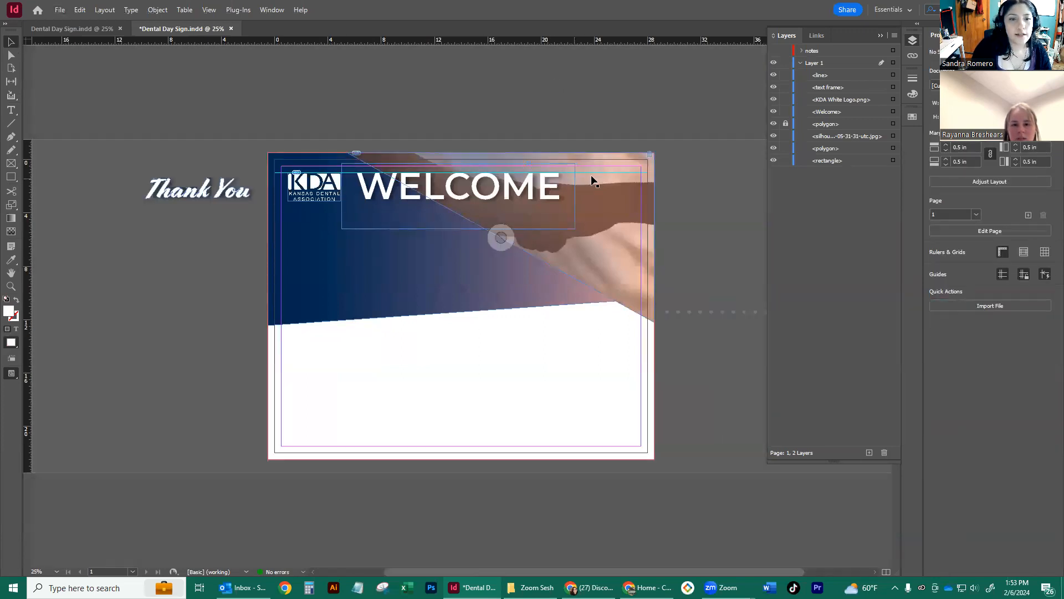
- Remove the horizontal guide from the page by moving it out above the pasteboard
{"action": "left_click_drag", "start_coordinate": [594, 173], "coordinate": [579, 140]}
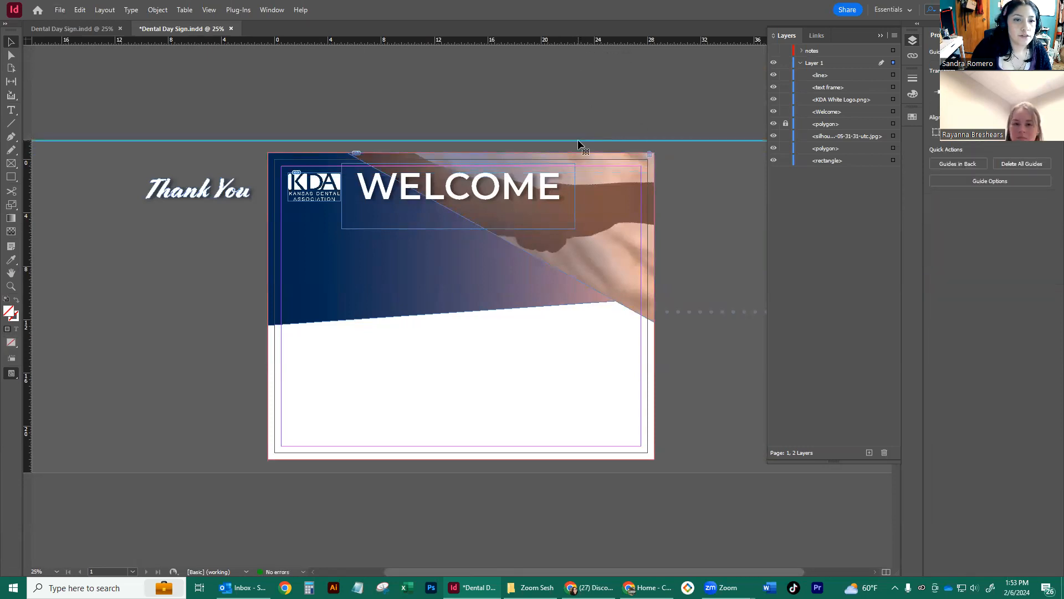
{"action": "left_click", "coordinate": [410, 131]}
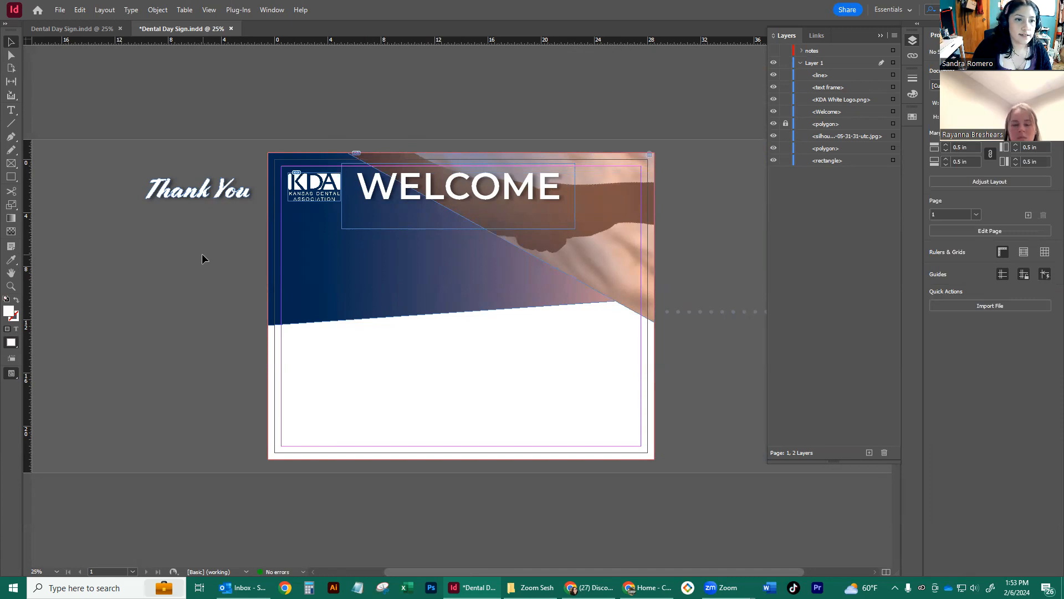
{"action": "scroll", "coordinate": [421, 321], "scroll_direction": "up", "scroll_amount": 1}
{"action": "scroll", "coordinate": [460, 282], "scroll_direction": "down", "scroll_amount": 1}
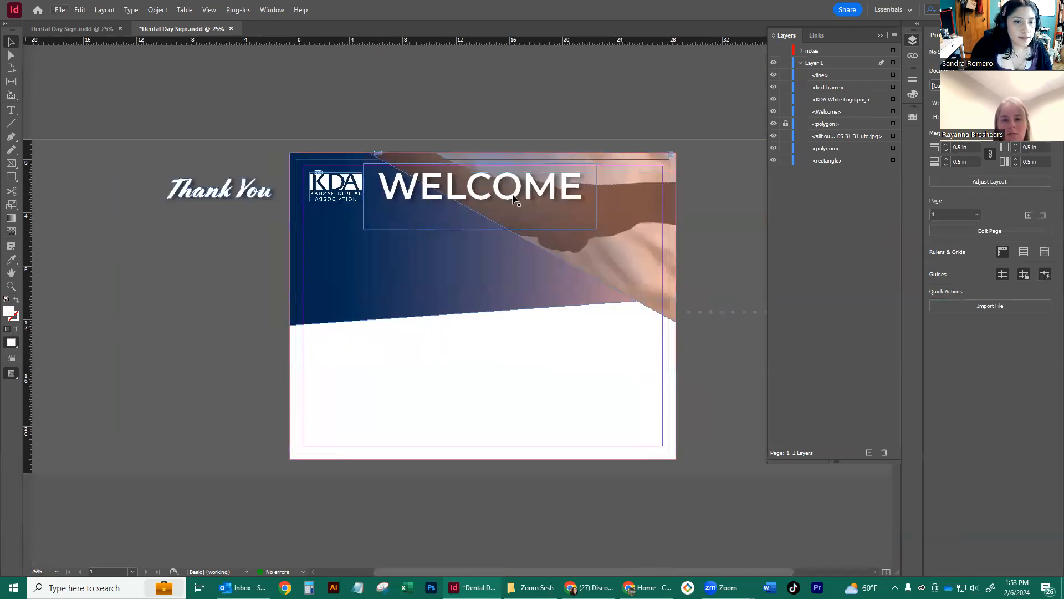
- Move the WELCOME text frame down below the logo and centre it horizontally and vertically, using Align to Page
{"action": "left_click_drag", "start_coordinate": [519, 191], "coordinate": [529, 272]}
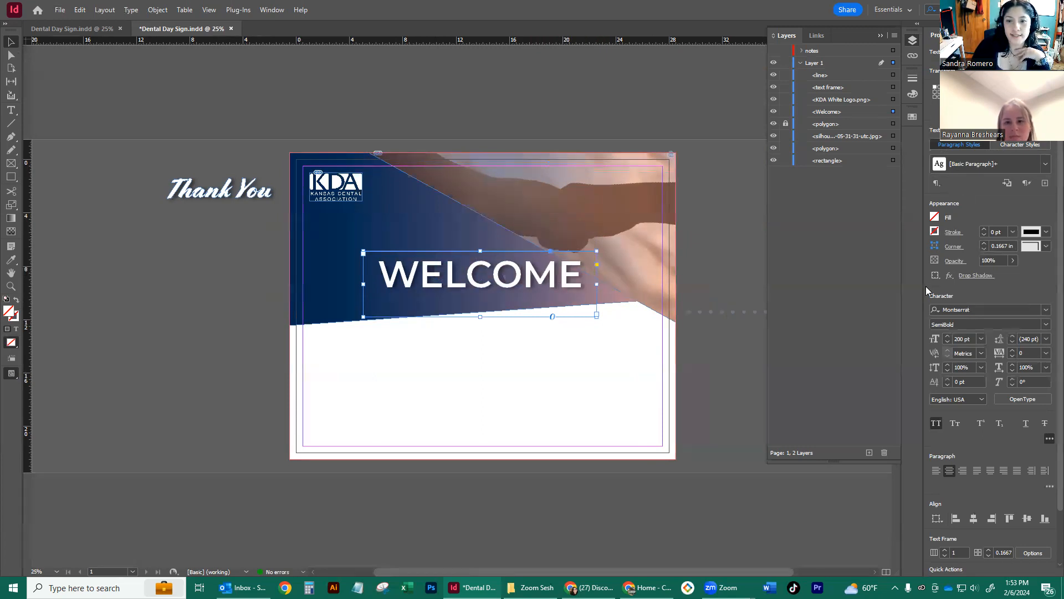
{"action": "scroll", "coordinate": [950, 288], "scroll_direction": "down", "scroll_amount": 2}
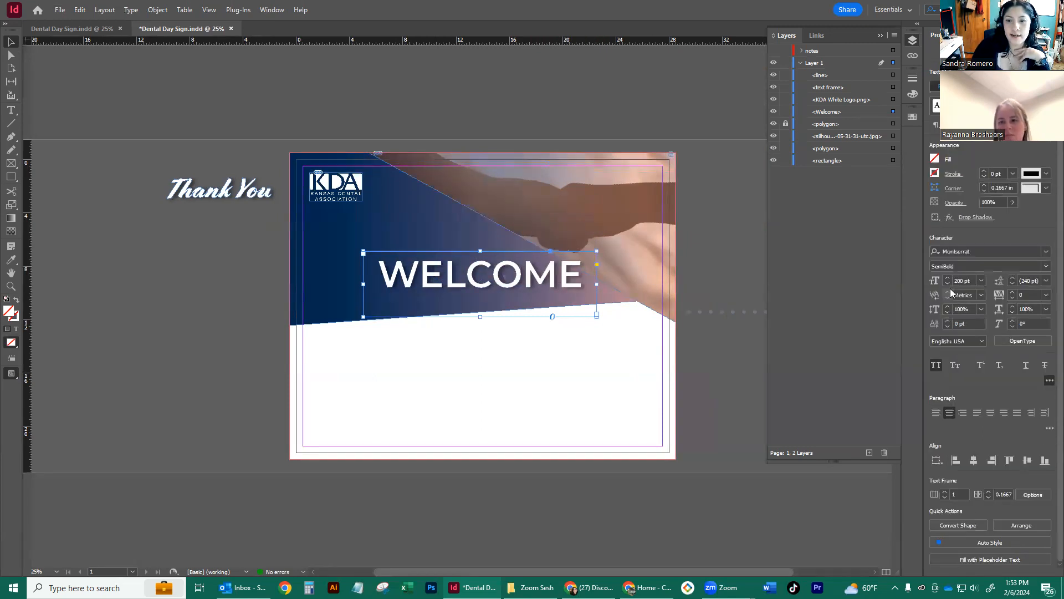
{"action": "left_click", "coordinate": [936, 462]}
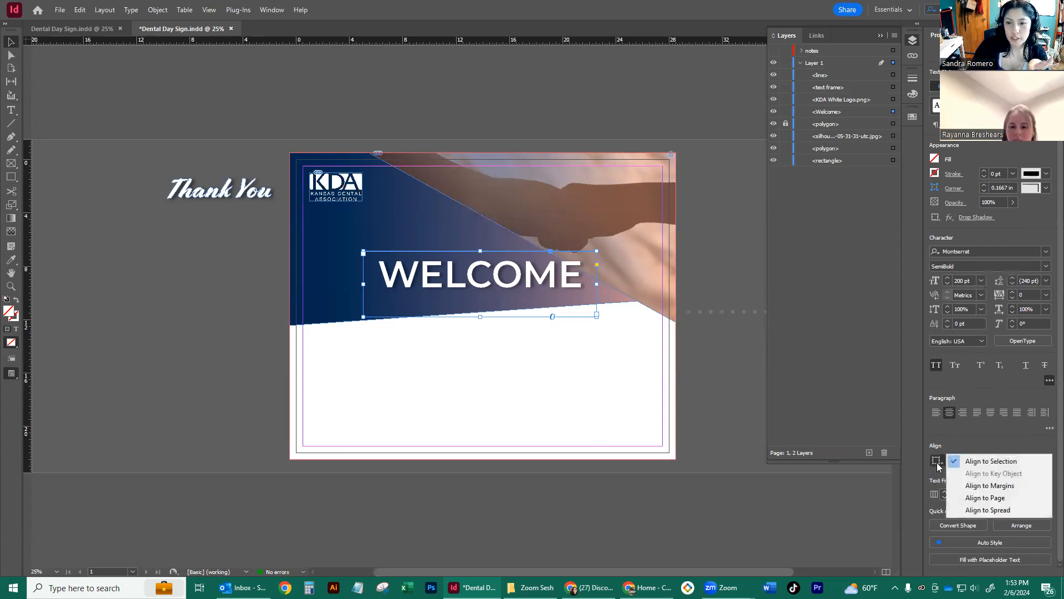
{"action": "left_click", "coordinate": [975, 498]}
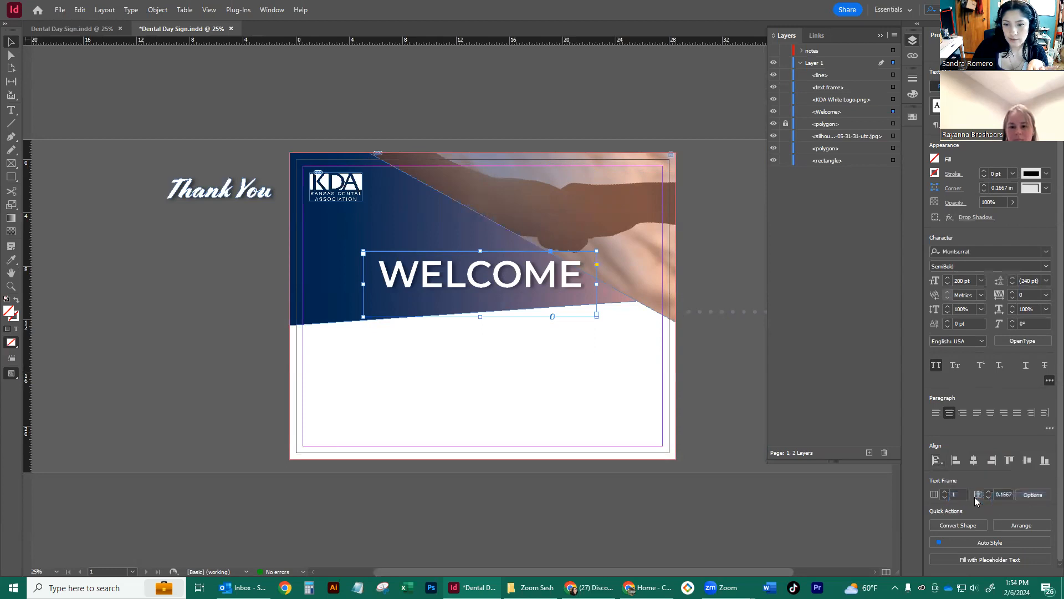
{"action": "left_click", "coordinate": [973, 461]}
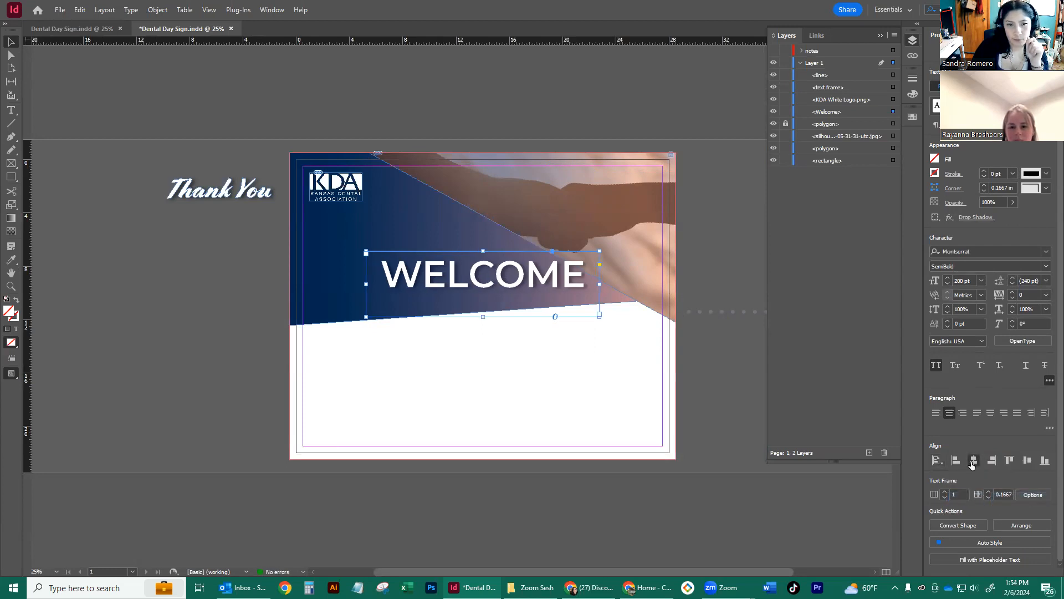
{"action": "left_click", "coordinate": [1027, 461]}
- Raise the WELCOME text frame to sit within the blue gradient area, keeping it horizontally centred, and preview the page
{"action": "left_click", "coordinate": [699, 271]}
{"action": "left_click_drag", "start_coordinate": [555, 295], "coordinate": [555, 261]}
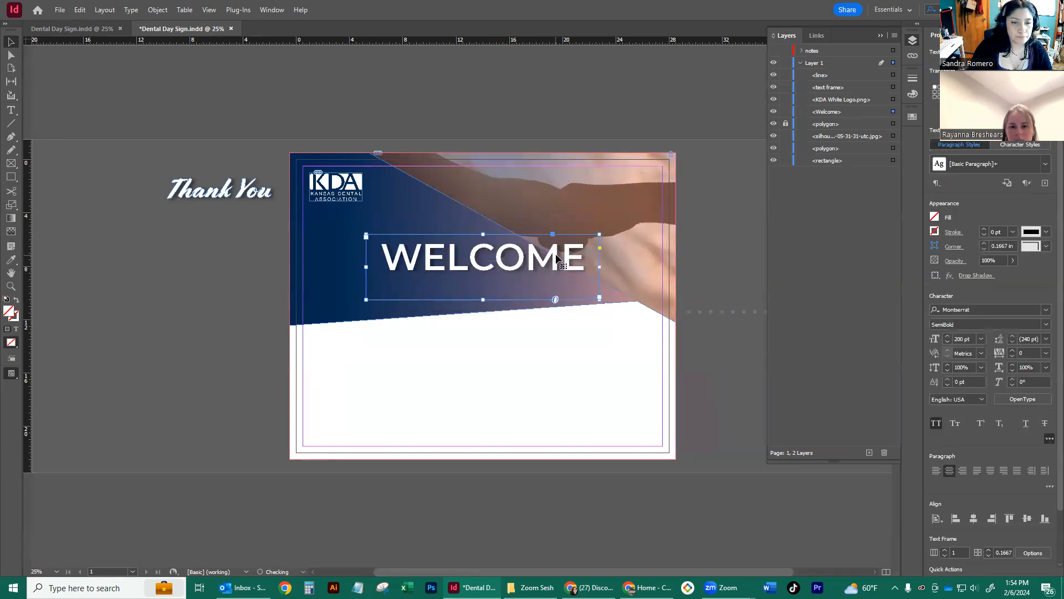
{"action": "left_click", "coordinate": [701, 235]}
{"action": "key", "text": "w"}
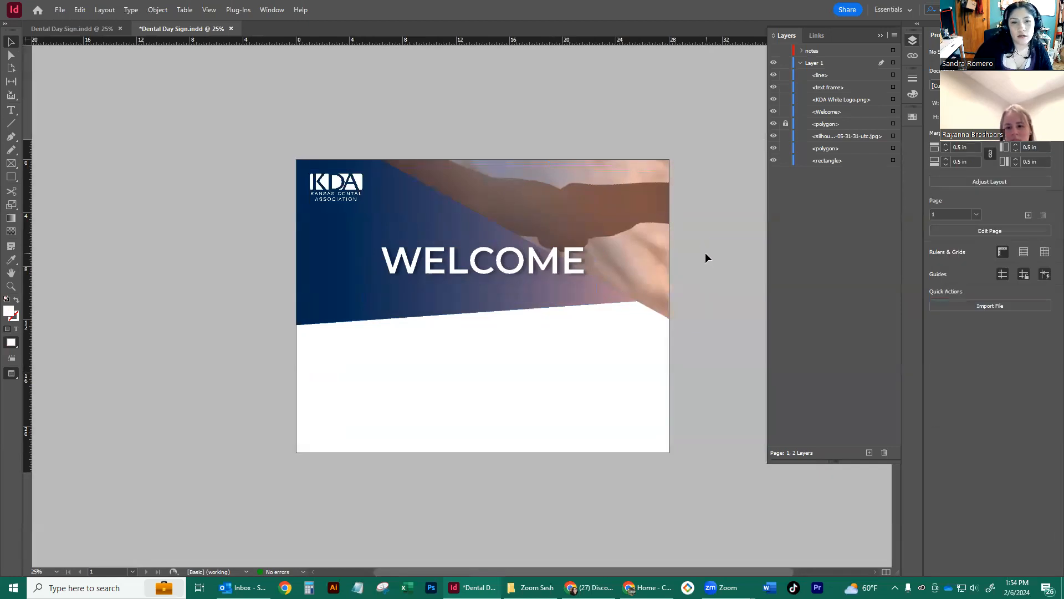
{"action": "key", "text": "w"}
- Try ExtraBold on the WELCOME heading, and settle on Montserrat's Black font style
{"action": "left_click", "coordinate": [555, 271]}
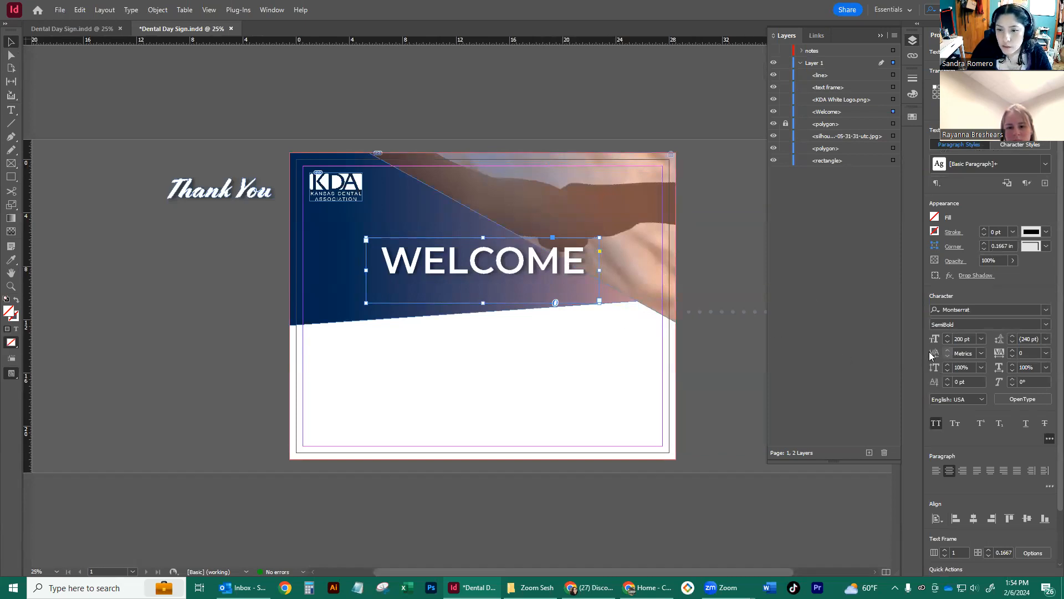
{"action": "left_click", "coordinate": [972, 323]}
{"action": "left_click", "coordinate": [1046, 325]}
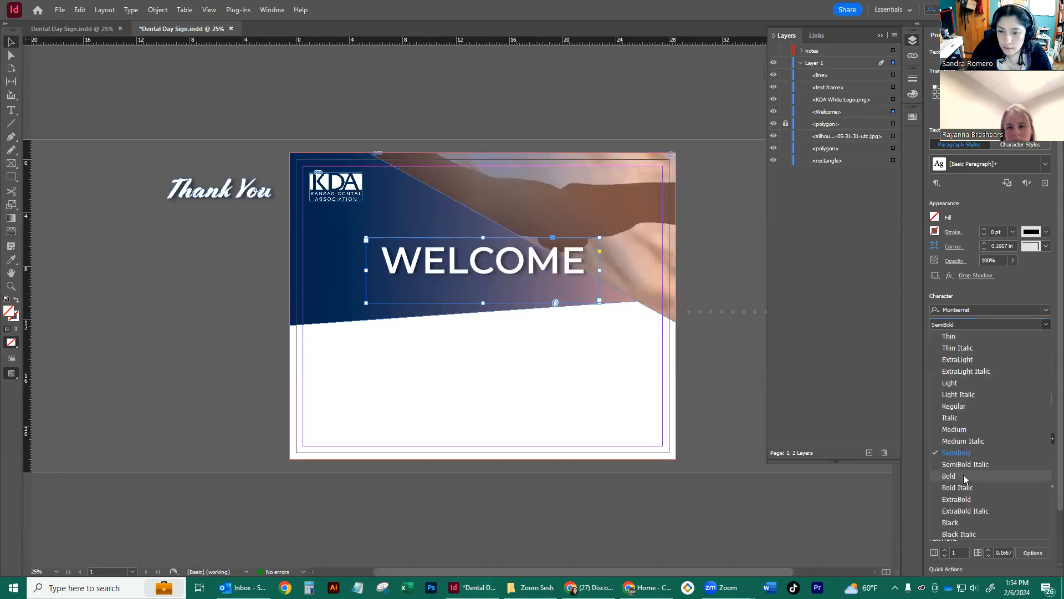
{"action": "left_click", "coordinate": [971, 498]}
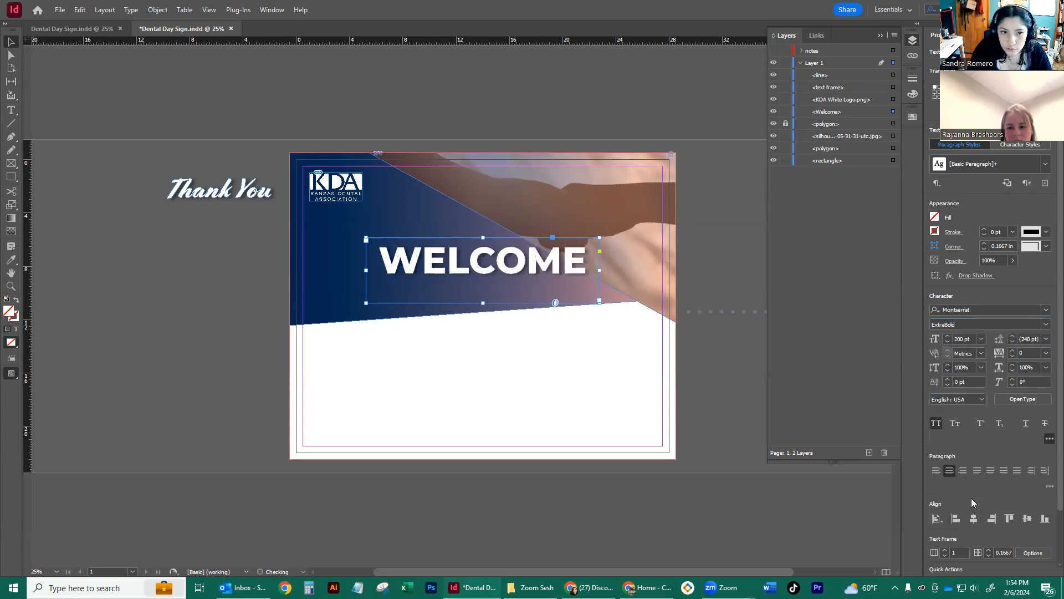
{"action": "left_click", "coordinate": [1046, 325]}
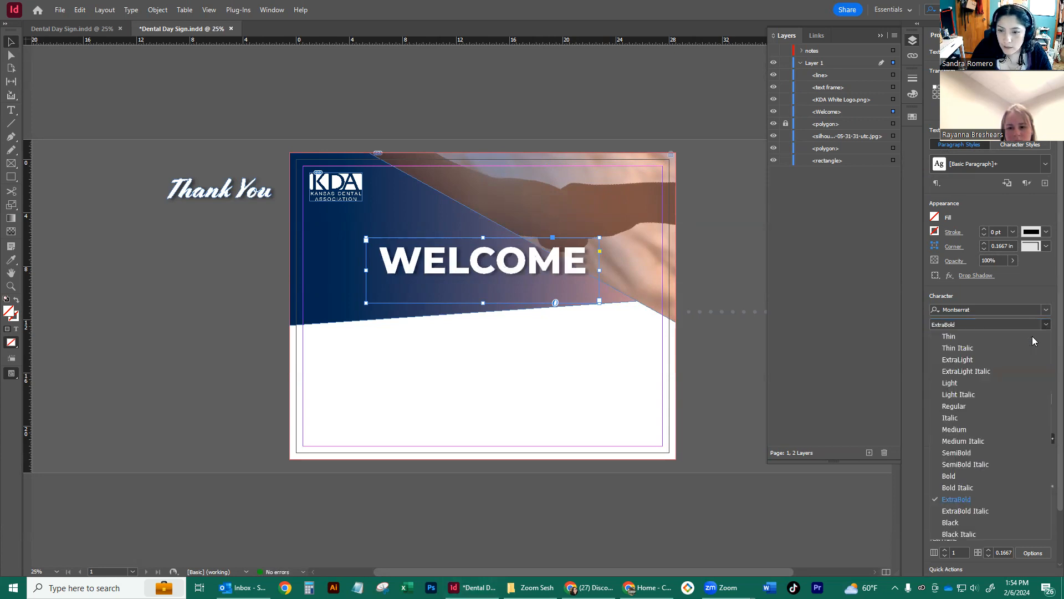
{"action": "left_click", "coordinate": [954, 531]}
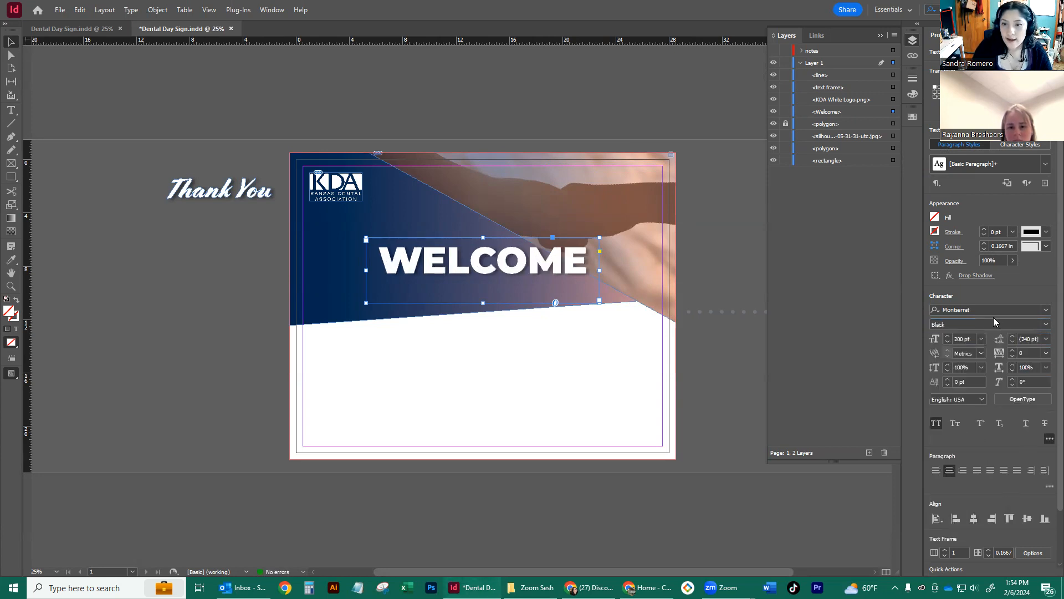
- Set the WELCOME heading's font size to 400 pt
{"action": "left_click", "coordinate": [980, 339]}
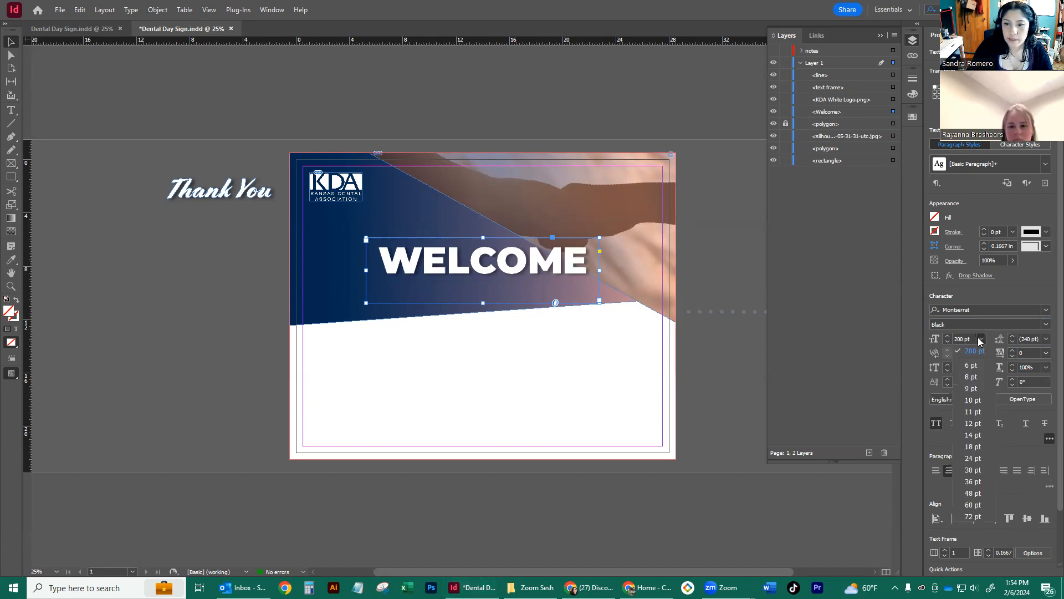
{"action": "left_click_drag", "start_coordinate": [964, 338], "coordinate": [949, 341]}
{"action": "type", "text": "4"}
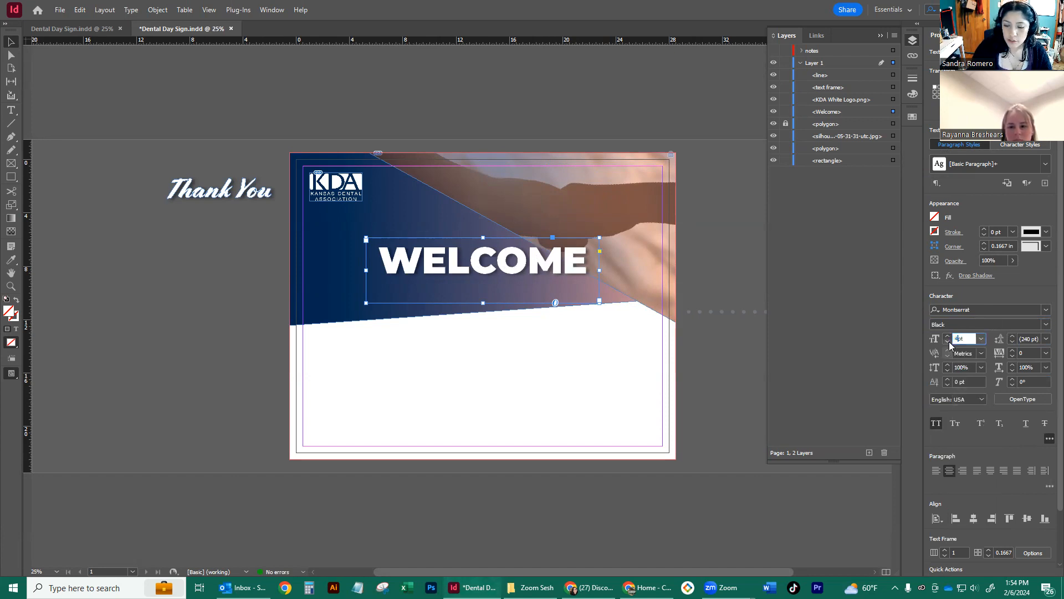
{"action": "key", "text": "Return"}
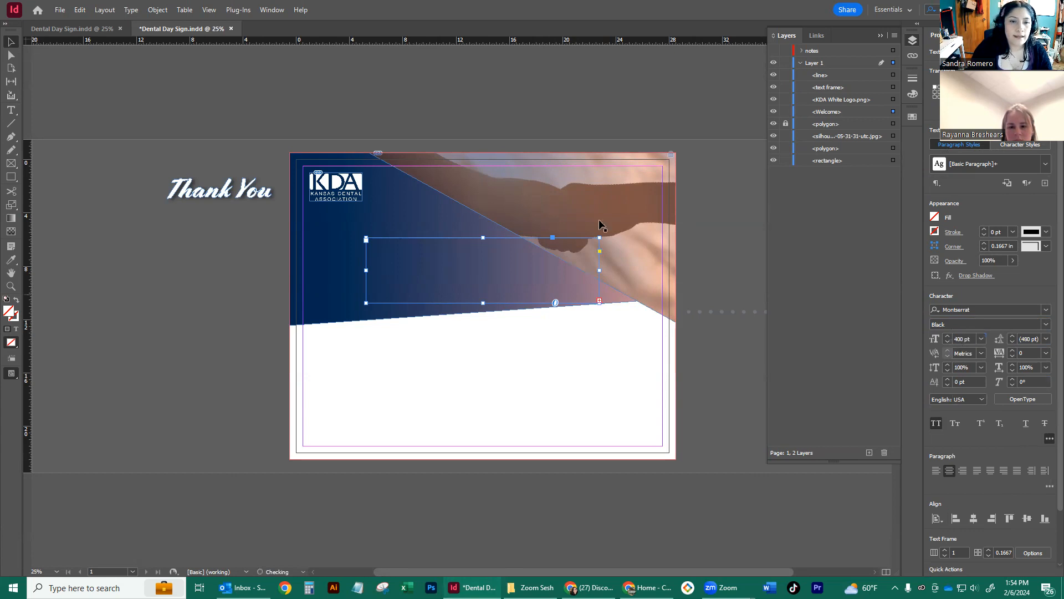
{"action": "left_click", "coordinate": [731, 234]}
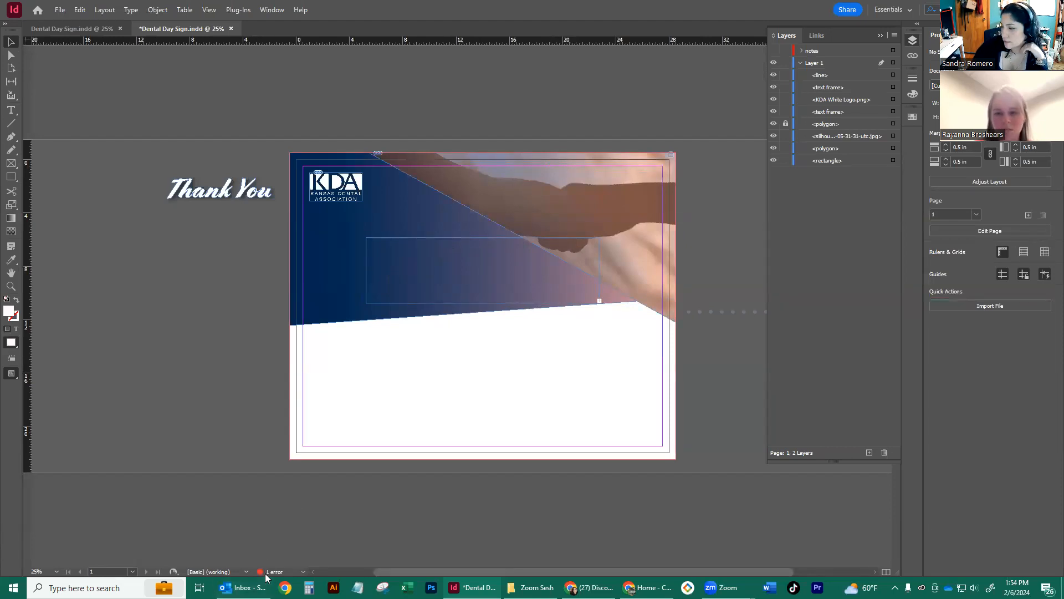
- Enlarge the WELCOME text frame on all four sides, extending its left edge well past the page
{"action": "left_click", "coordinate": [368, 273]}
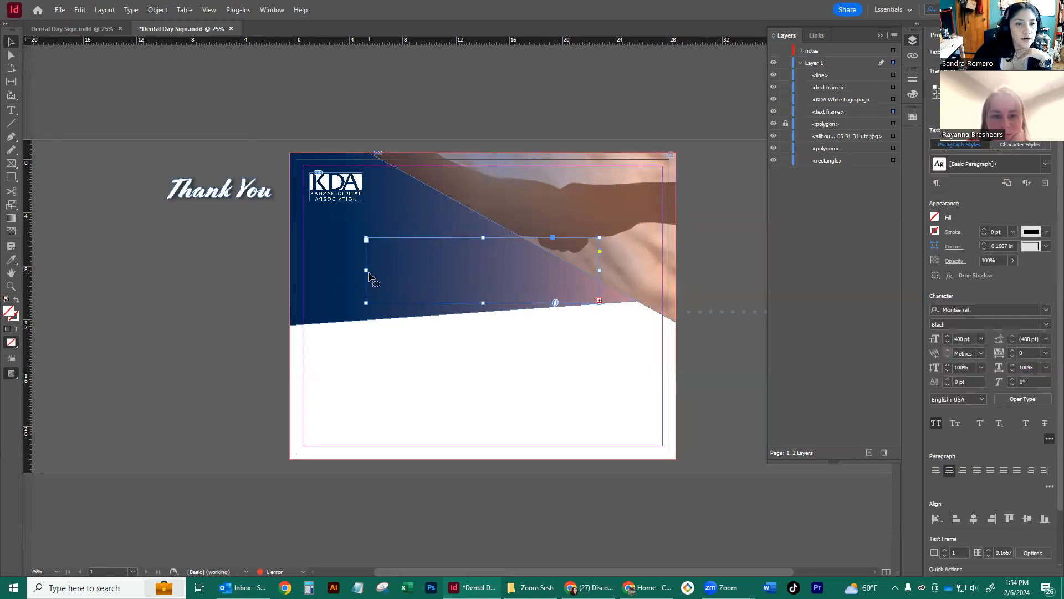
{"action": "left_click_drag", "start_coordinate": [366, 271], "coordinate": [331, 271]}
{"action": "left_click_drag", "start_coordinate": [600, 270], "coordinate": [650, 268]}
{"action": "left_click_drag", "start_coordinate": [490, 303], "coordinate": [490, 333]}
{"action": "left_click_drag", "start_coordinate": [490, 238], "coordinate": [490, 207]}
{"action": "left_click_drag", "start_coordinate": [490, 334], "coordinate": [490, 385]}
{"action": "left_click_drag", "start_coordinate": [330, 297], "coordinate": [242, 299]}
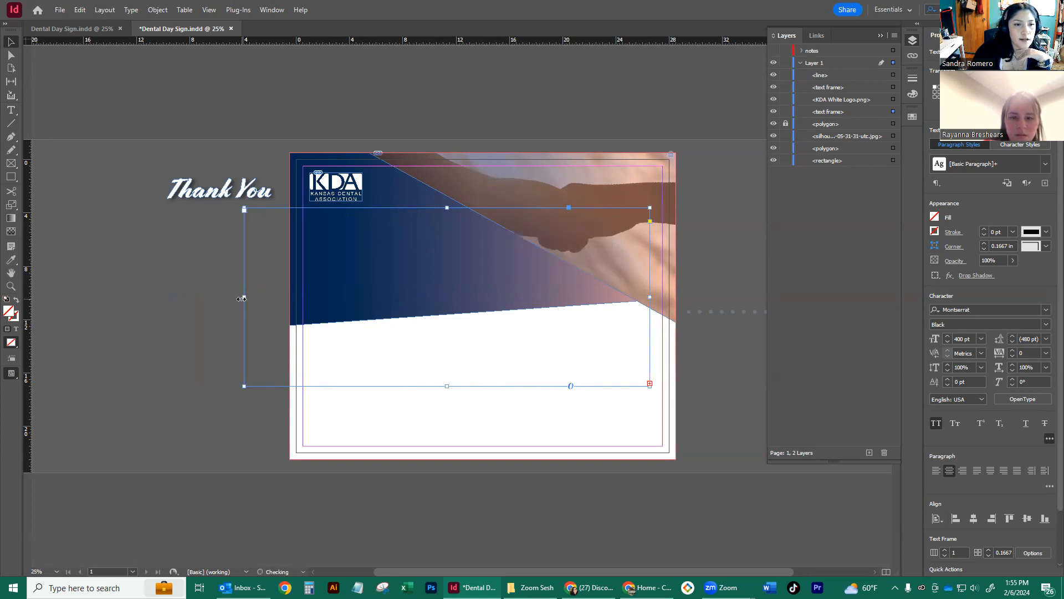
- Set the WELCOME heading's font size to 300 pt
{"action": "double_click", "coordinate": [960, 338]}
{"action": "type", "text": "3"}
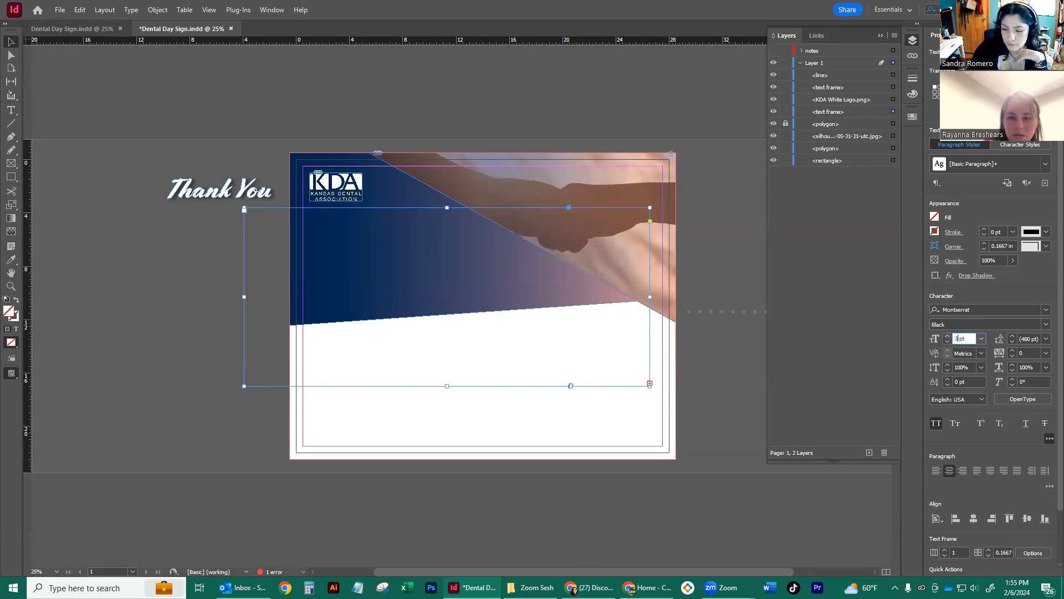
{"action": "type", "text": "00"}
{"action": "key", "text": "Return"}
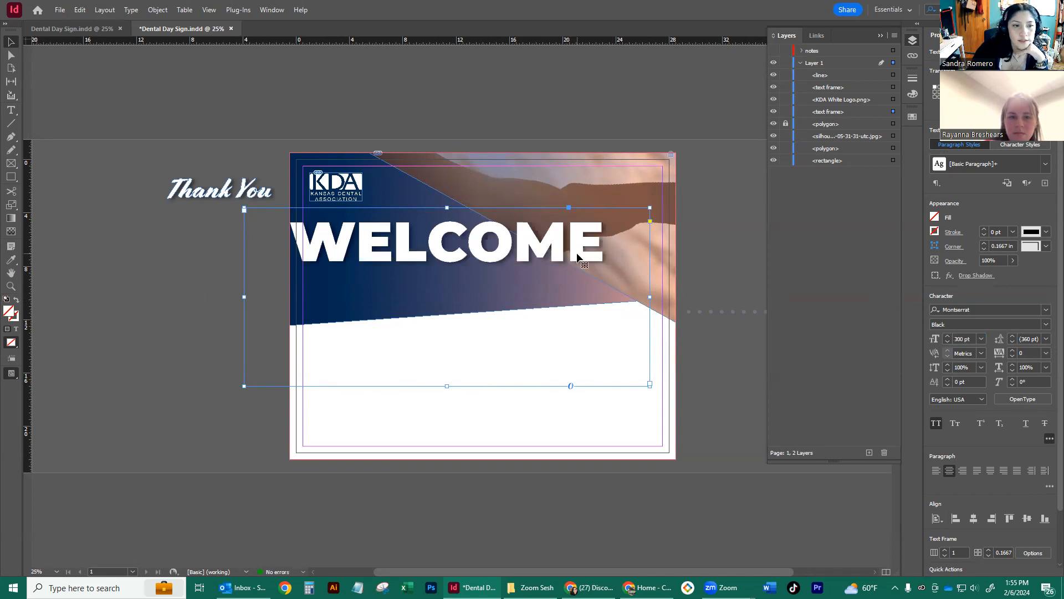
- Centre the WELCOME frame horizontally over the gradient and resize it to about 27 in wide by 5.08 in high
{"action": "left_click_drag", "start_coordinate": [649, 297], "coordinate": [609, 297]}
{"action": "left_click_drag", "start_coordinate": [559, 242], "coordinate": [569, 250]}
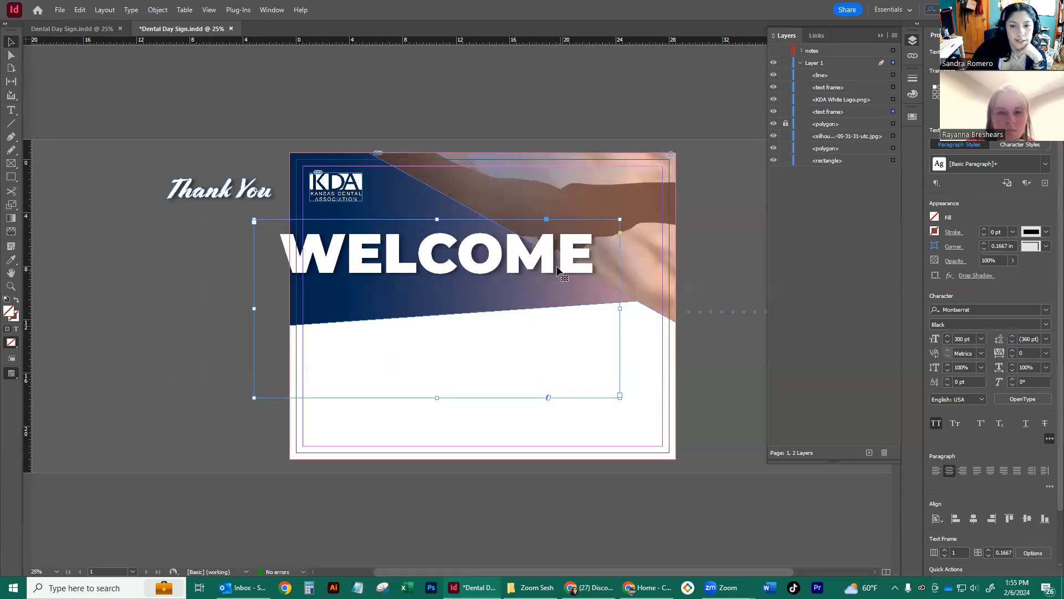
{"action": "left_click", "coordinate": [974, 518]}
{"action": "left_click_drag", "start_coordinate": [483, 397], "coordinate": [485, 286]}
{"action": "left_click", "coordinate": [712, 261]}
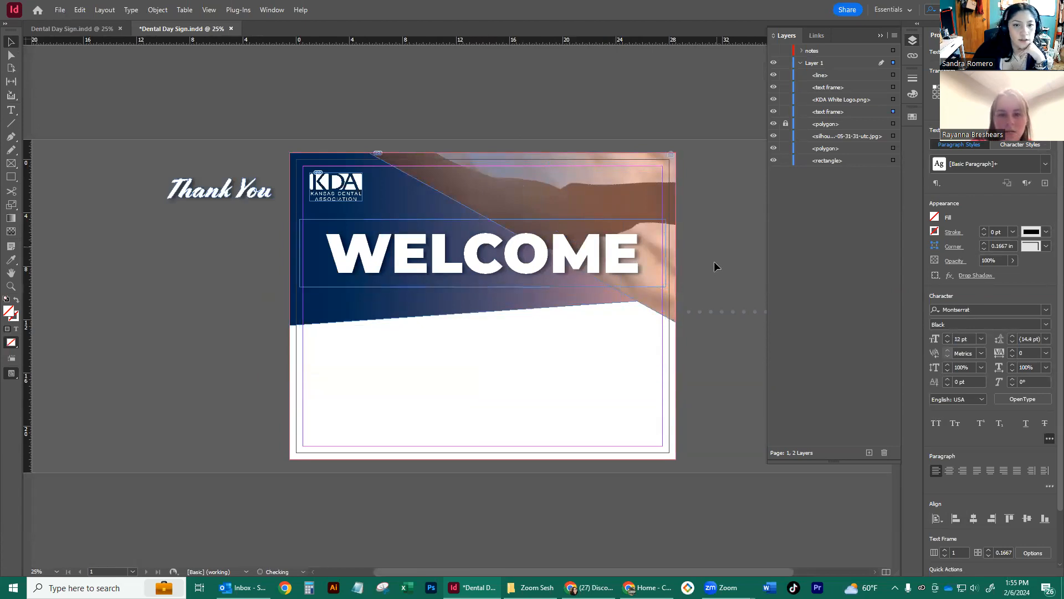
{"action": "left_click", "coordinate": [646, 258]}
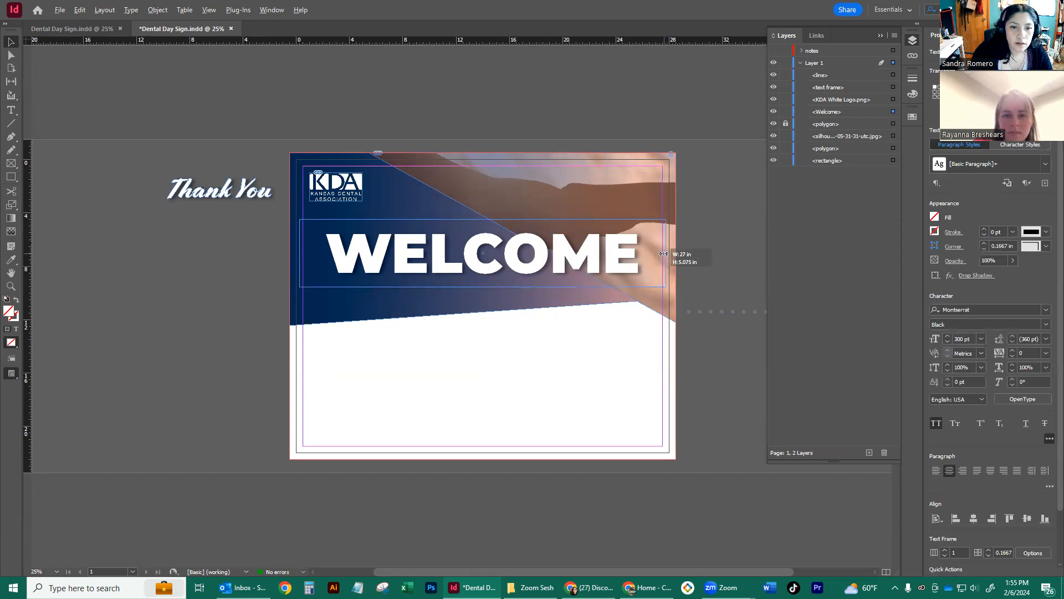
{"action": "left_click", "coordinate": [717, 208]}
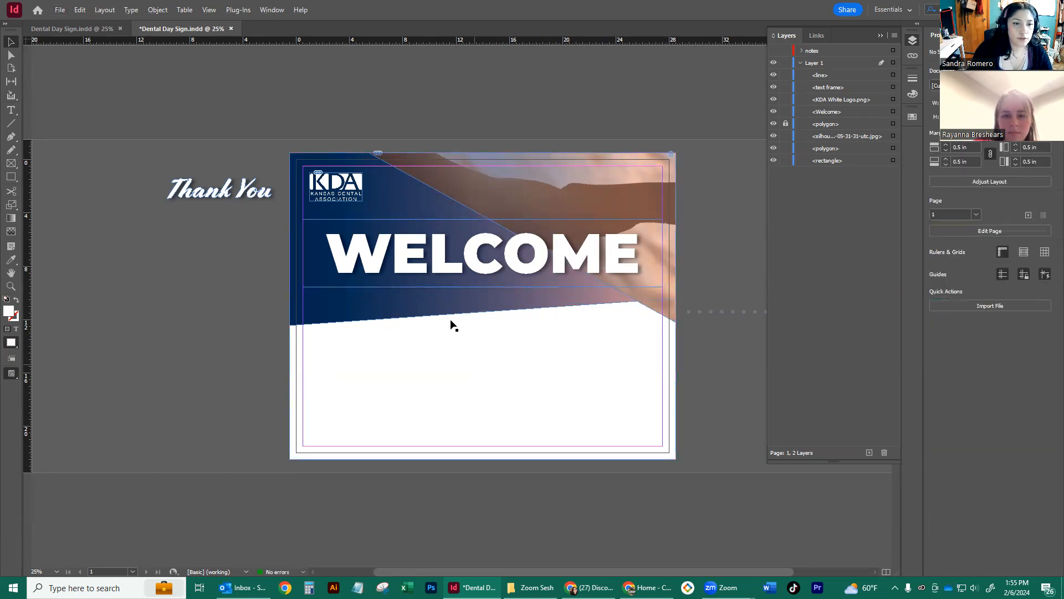
- Enlarge the KDA logo's frame slightly, fill it proportionally with the logo, and preview the page
{"action": "left_click", "coordinate": [363, 201]}
{"action": "left_click_drag", "start_coordinate": [364, 202], "coordinate": [372, 209]}
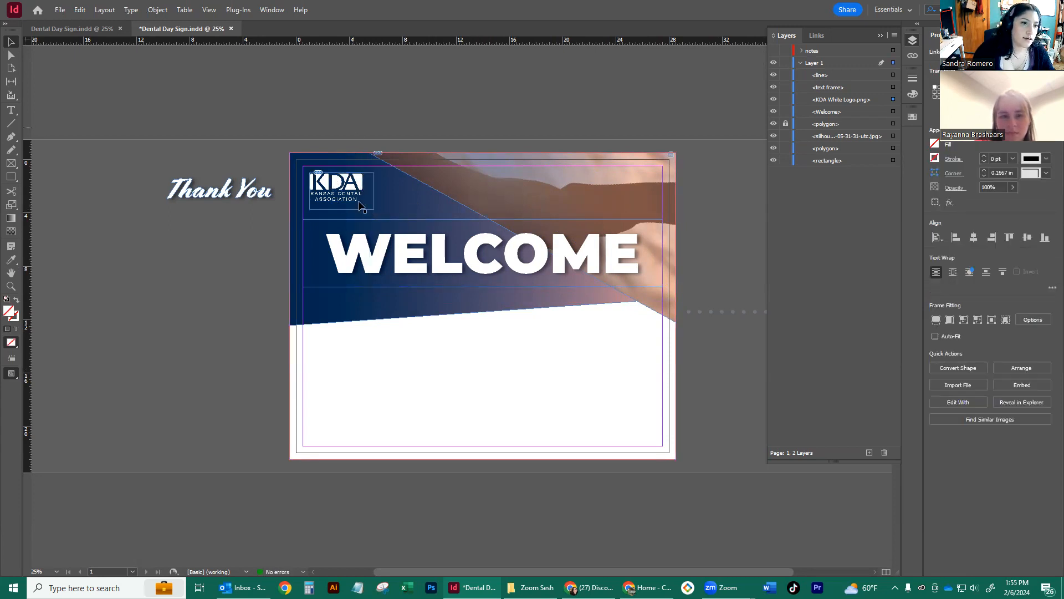
{"action": "left_click", "coordinate": [360, 126]}
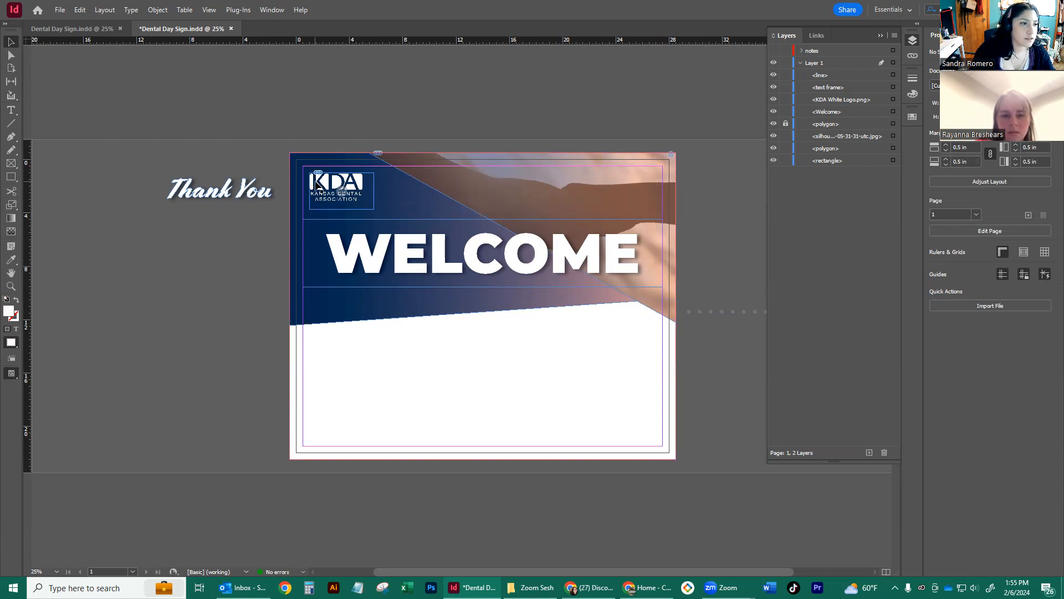
{"action": "left_click", "coordinate": [360, 188]}
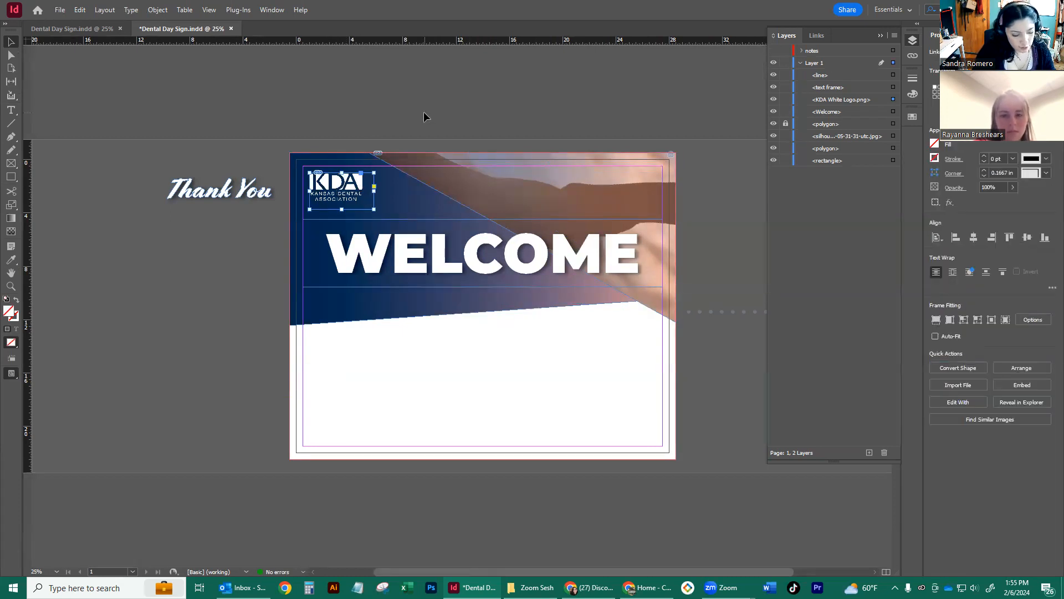
{"action": "key", "text": "ctrl+alt+shift+c"}
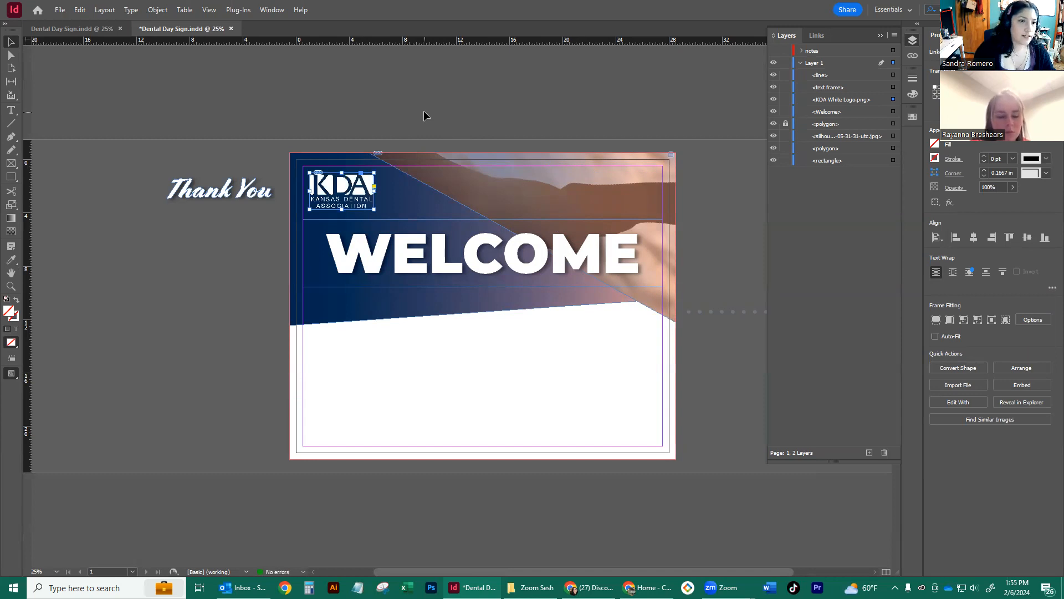
{"action": "left_click", "coordinate": [423, 113]}
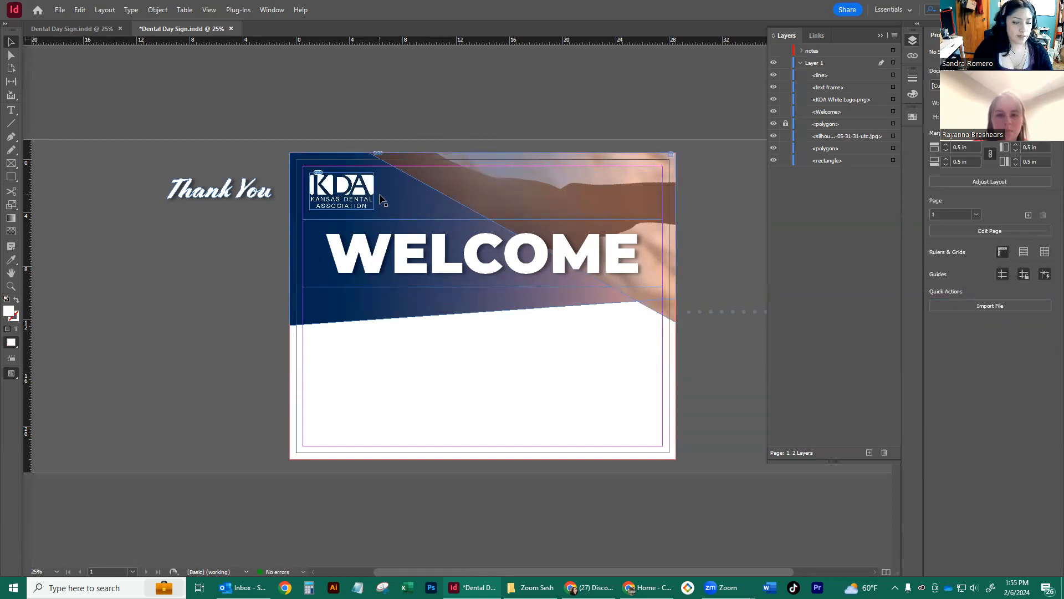
{"action": "key", "text": "w"}
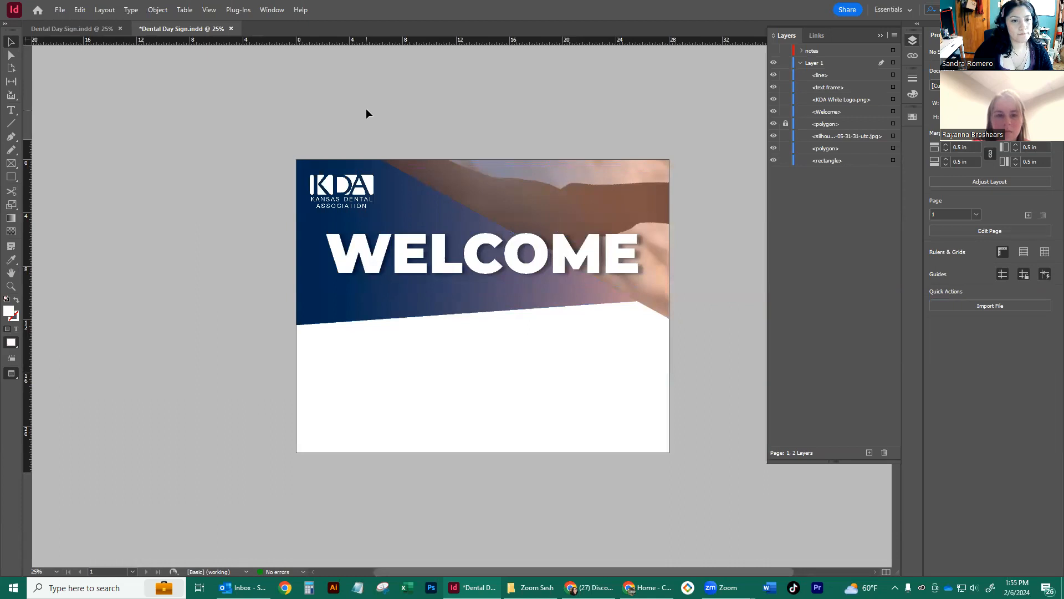
{"action": "key", "text": "w"}
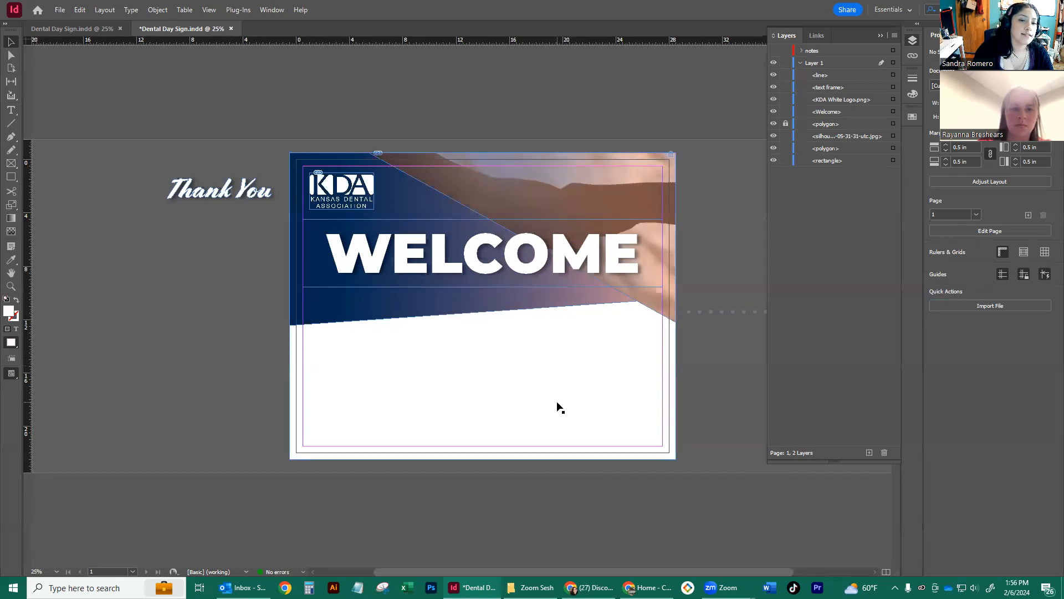
- Duplicate the WELCOME text frame straight down into the white area of the page
{"action": "left_click", "coordinate": [514, 254]}
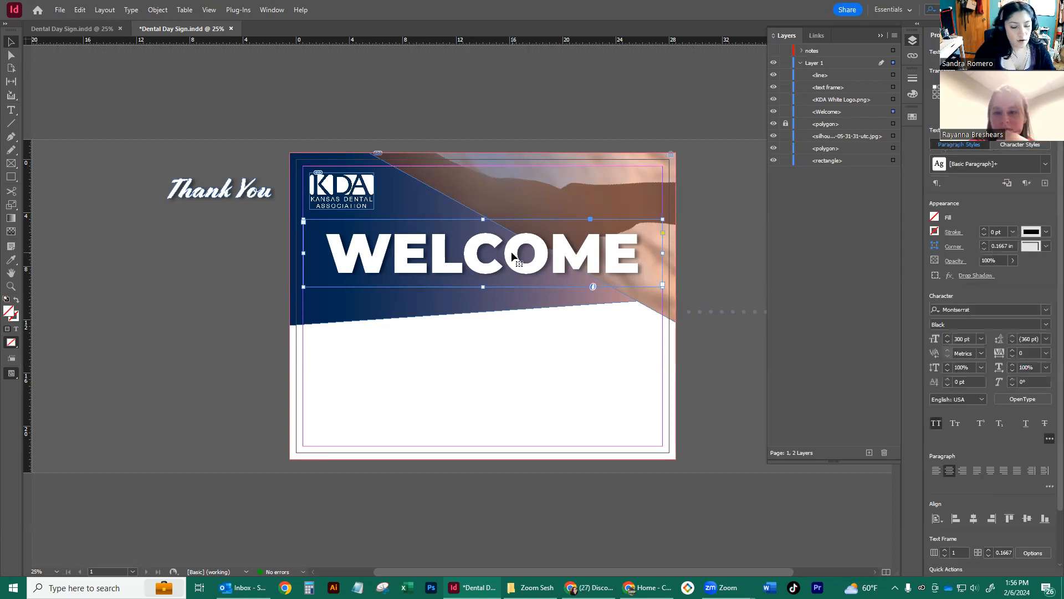
{"action": "left_click_drag", "start_coordinate": [512, 255], "coordinate": [514, 372]}
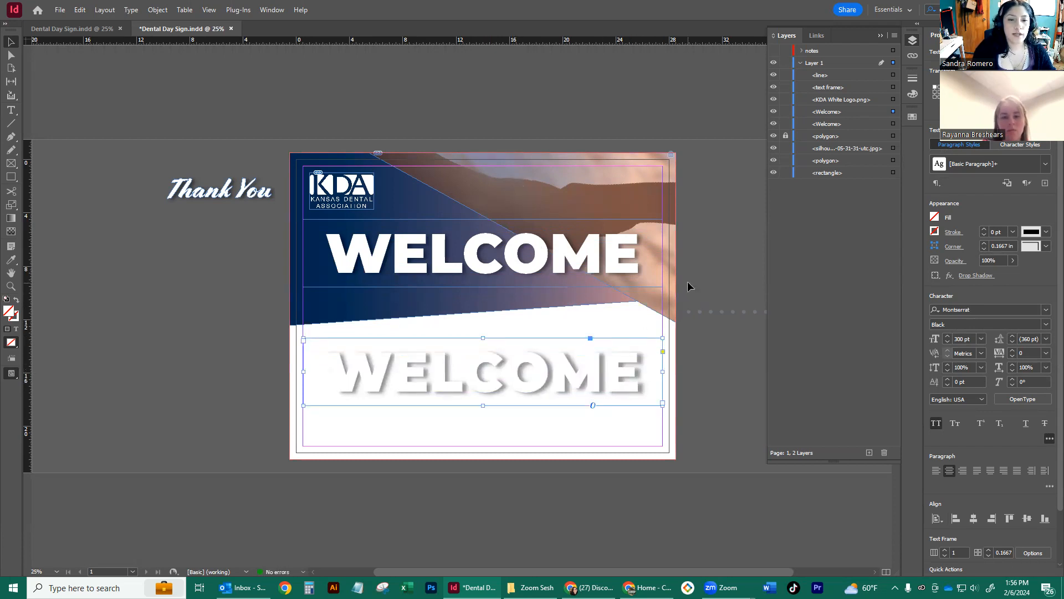
{"action": "left_click", "coordinate": [741, 252]}
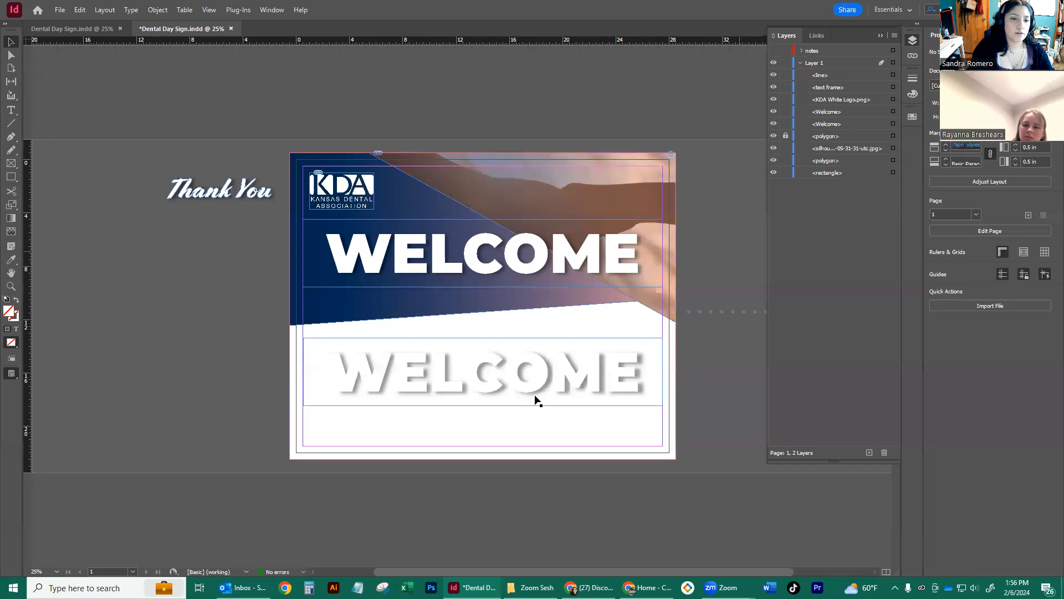
- Fill the lower WELCOME text with dark blue #00264f, sampled from the gradient at the page's top-left corner
{"action": "left_click", "coordinate": [469, 391]}
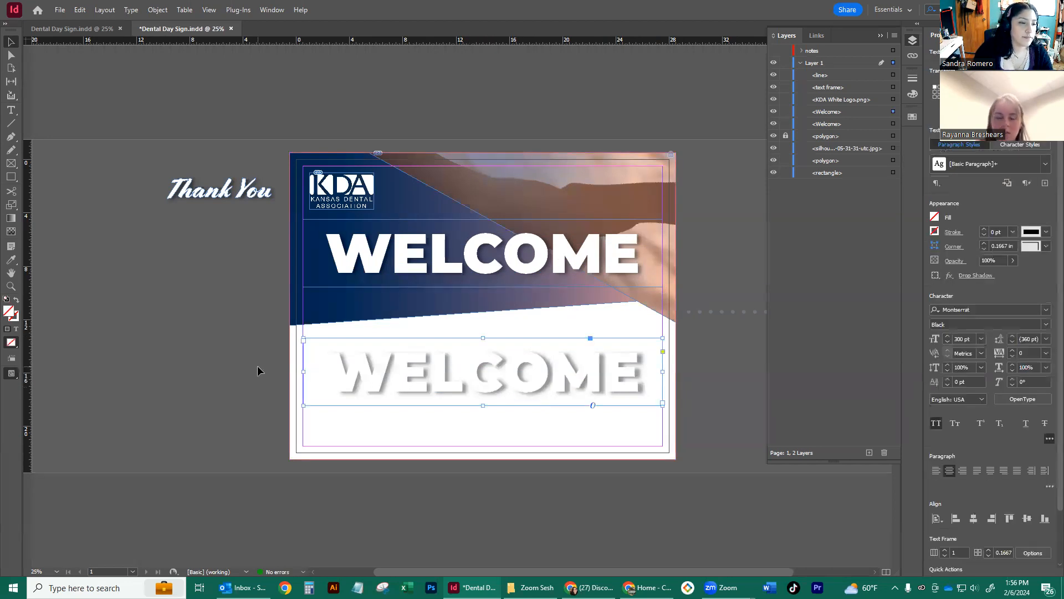
{"action": "left_click", "coordinate": [16, 330]}
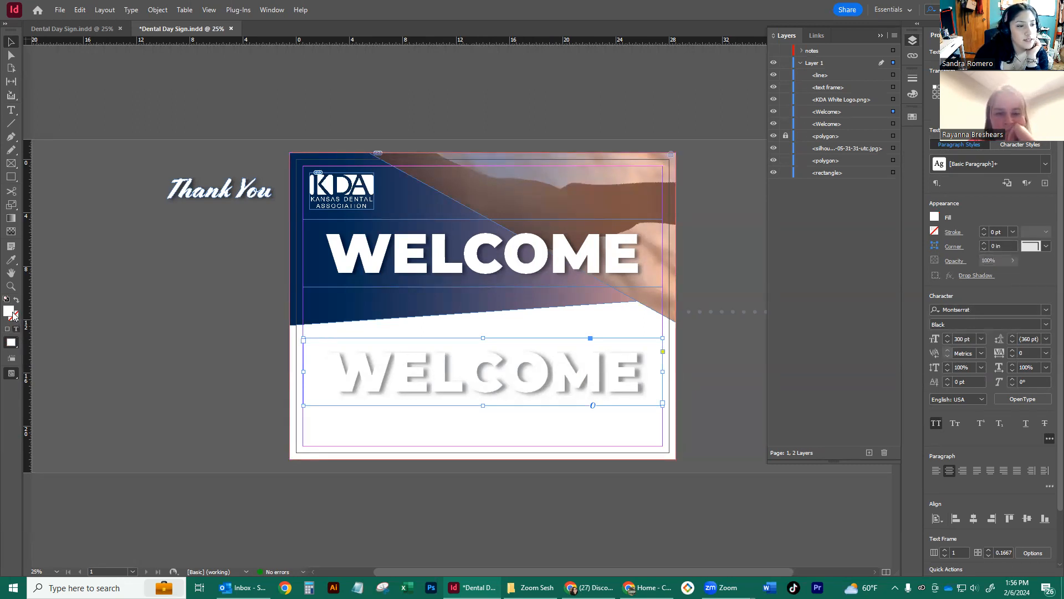
{"action": "double_click", "coordinate": [9, 312]}
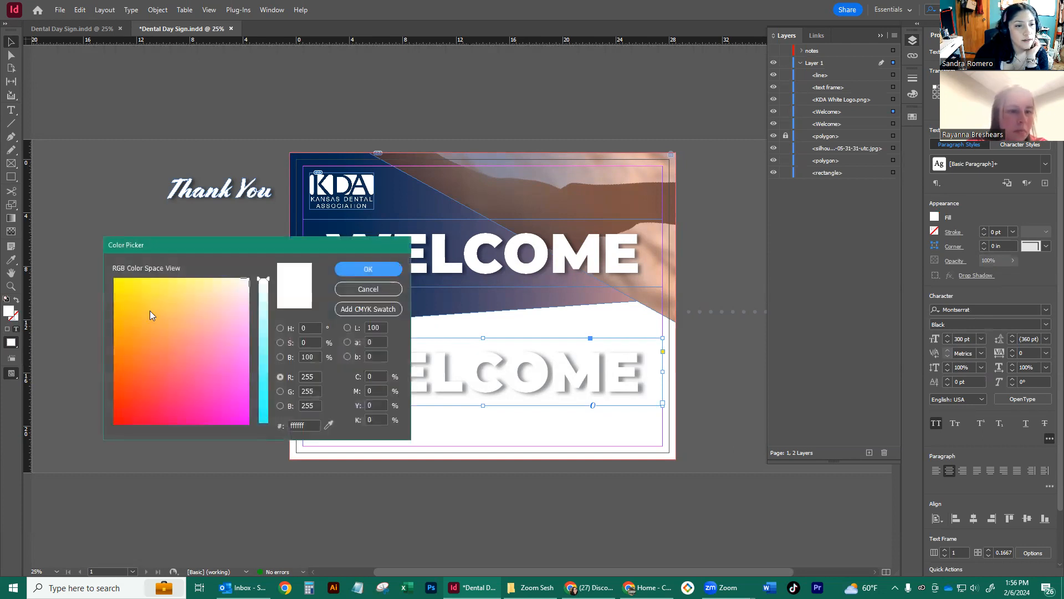
{"action": "left_click", "coordinate": [329, 424]}
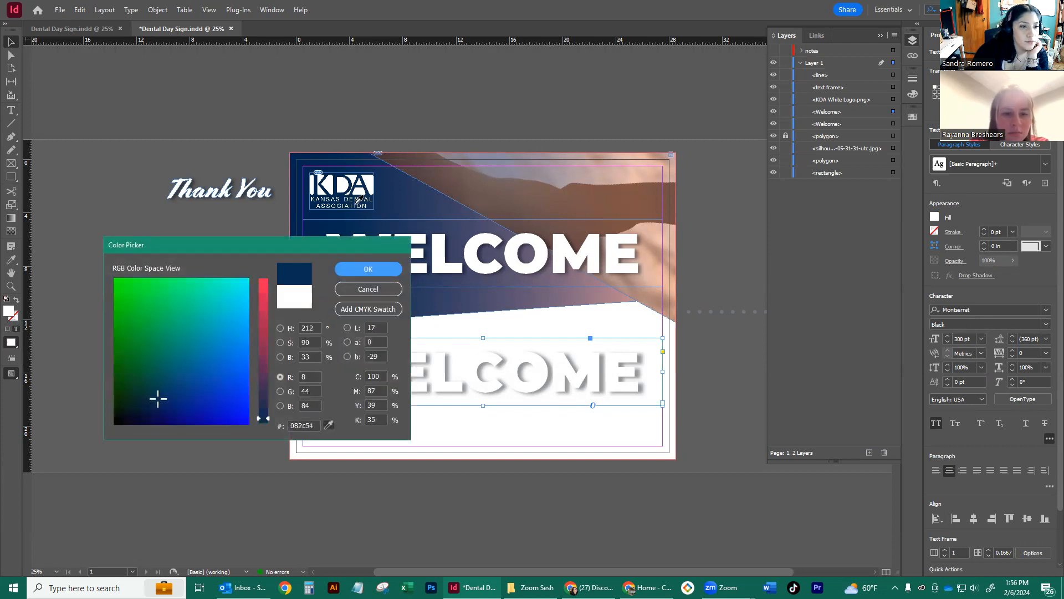
{"action": "left_click", "coordinate": [298, 159]}
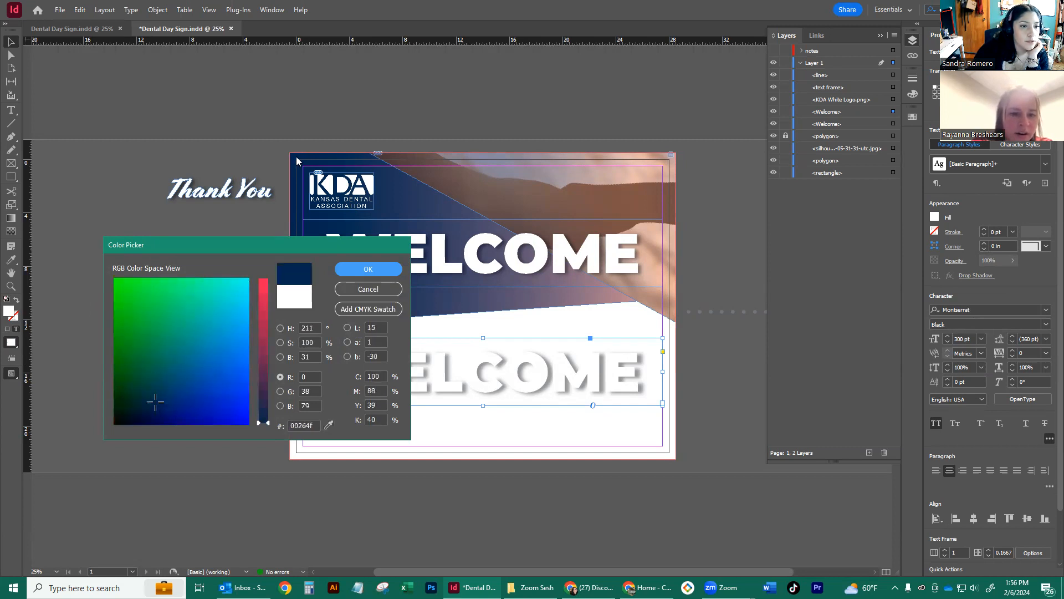
{"action": "left_click", "coordinate": [367, 269]}
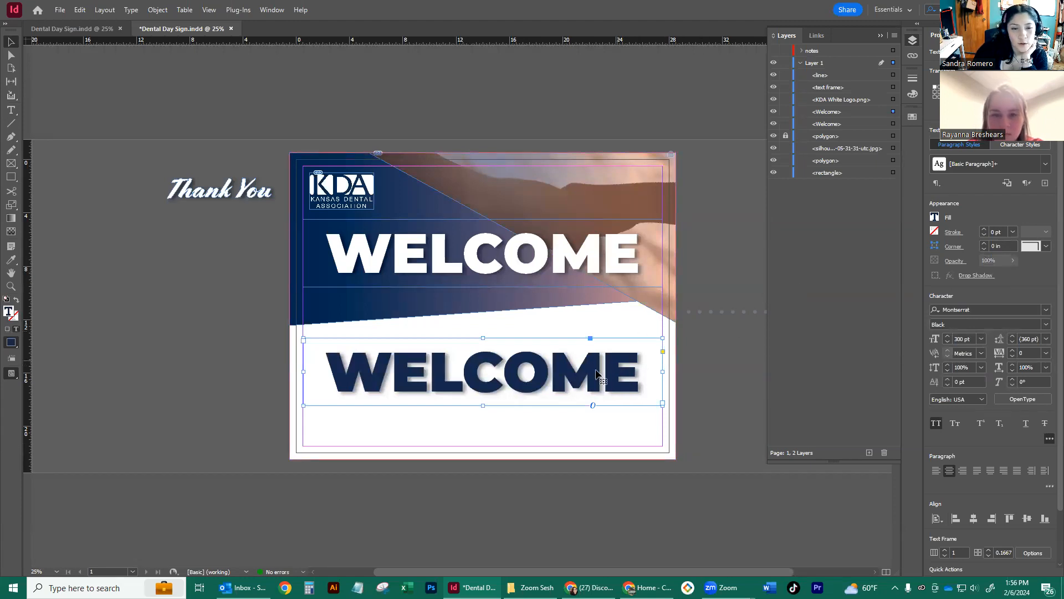
{"action": "left_click", "coordinate": [703, 344]}
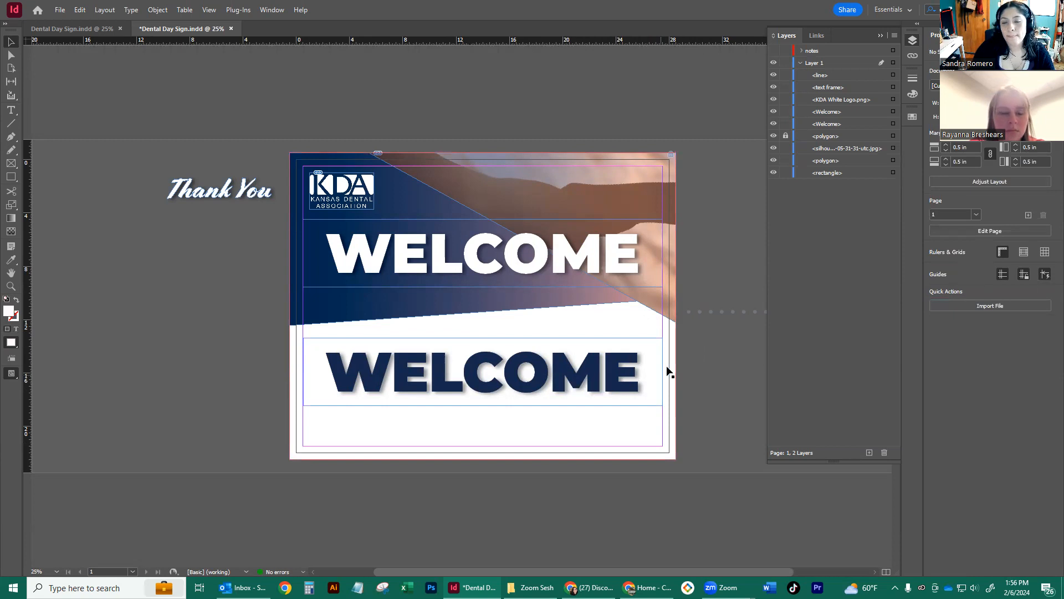
{"action": "left_click", "coordinate": [652, 382]}
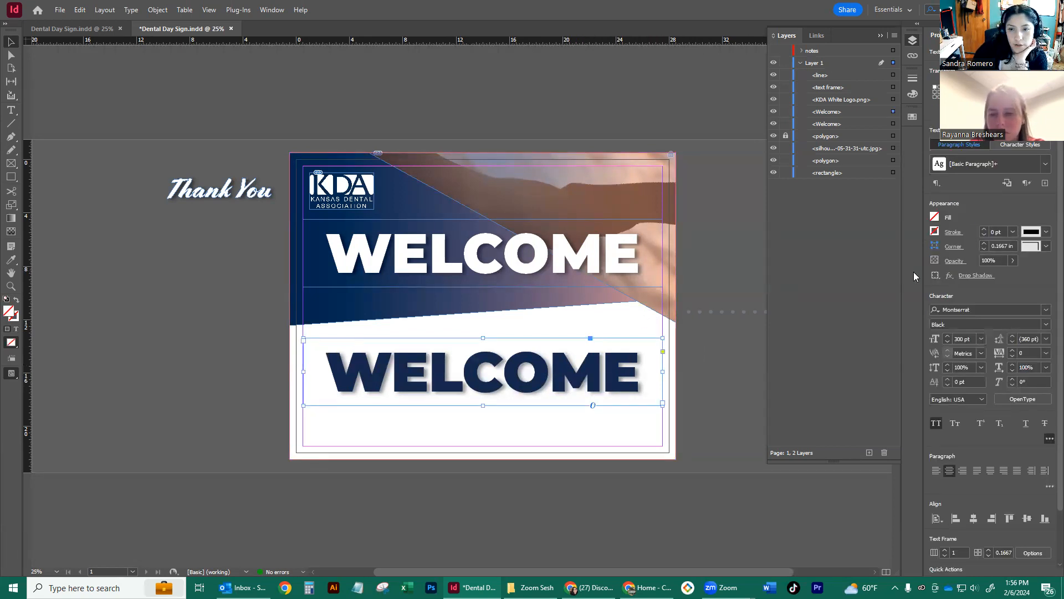
{"action": "left_click", "coordinate": [976, 277]}
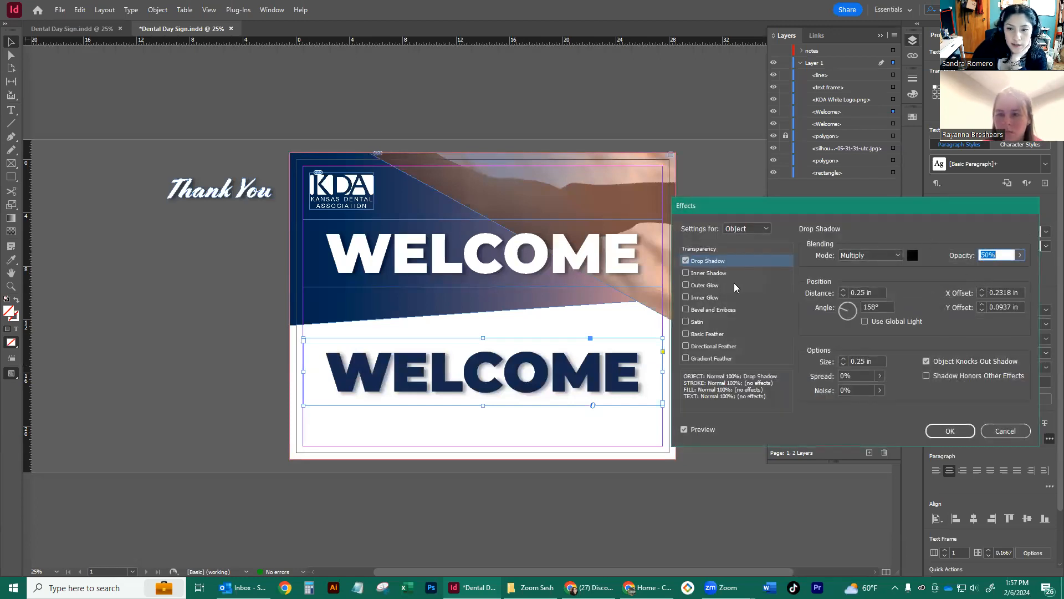
{"action": "left_click", "coordinate": [1000, 434]}
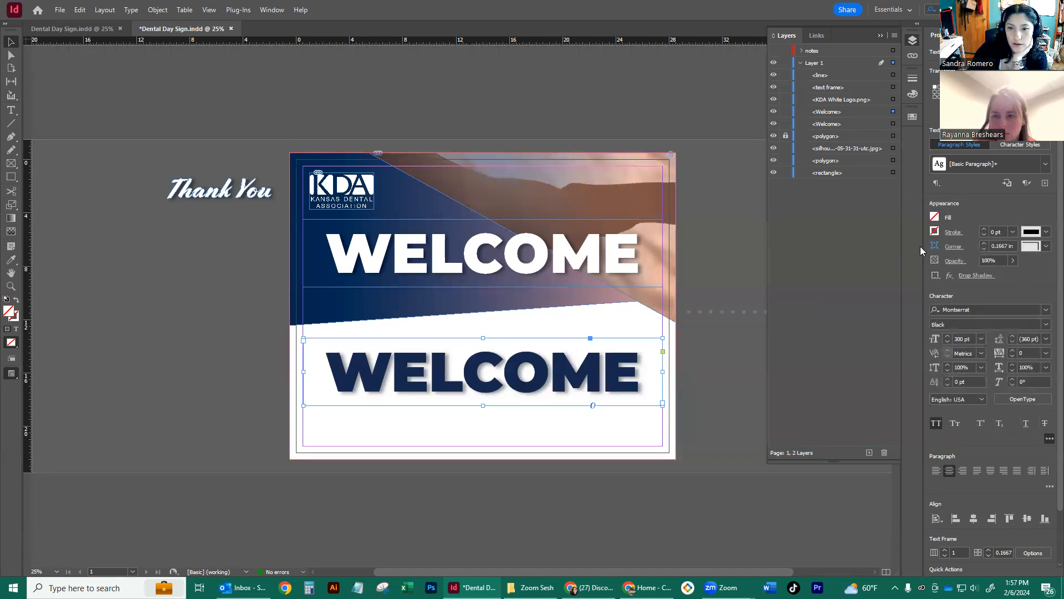
{"action": "left_click", "coordinate": [976, 275]}
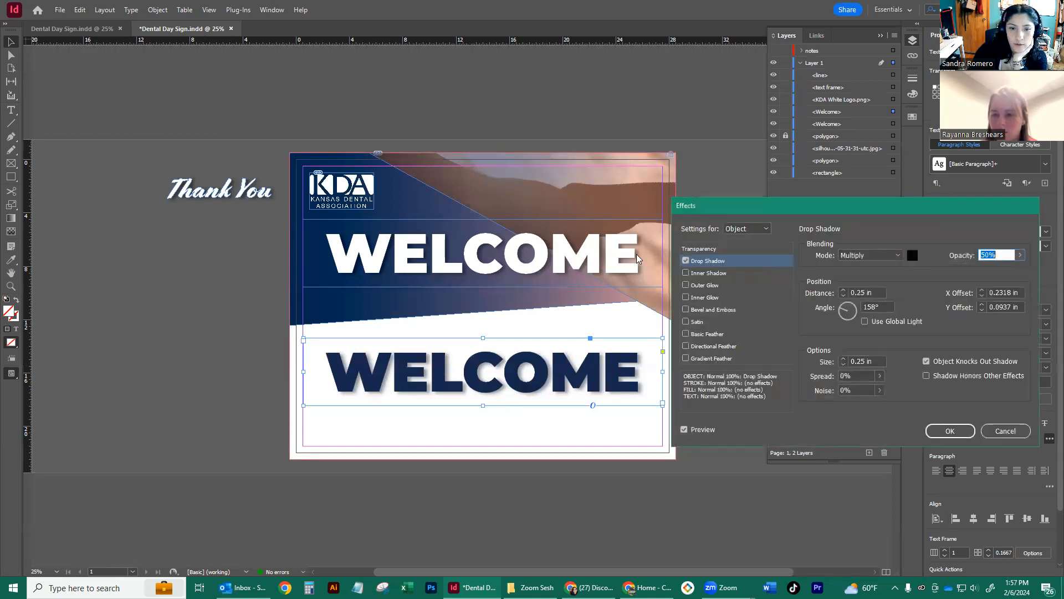
{"action": "left_click", "coordinate": [686, 261]}
{"action": "left_click", "coordinate": [949, 431]}
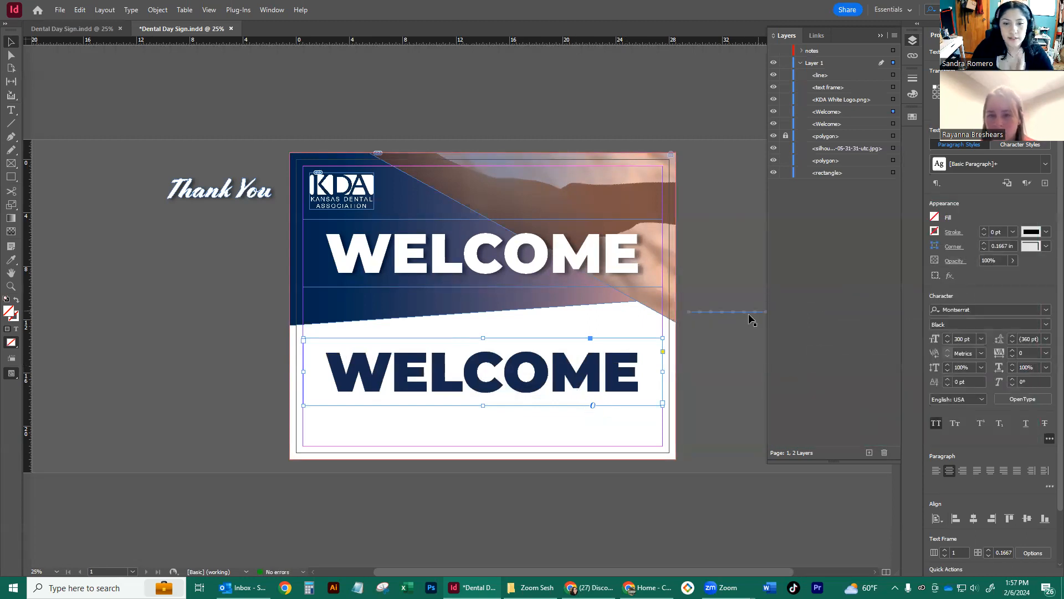
{"action": "key", "text": "ctrl+z"}
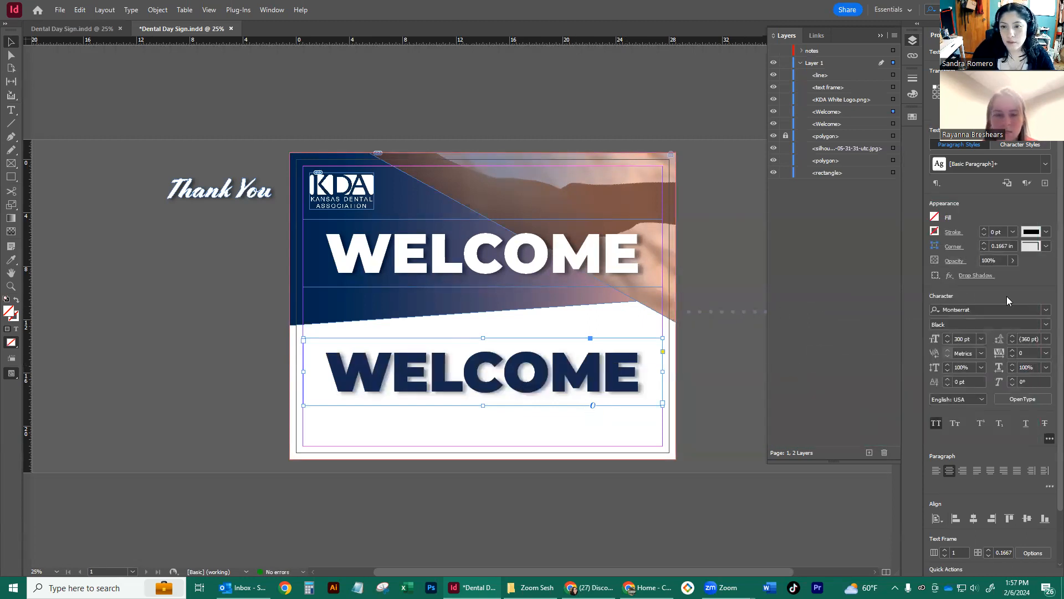
{"action": "left_click", "coordinate": [950, 277]}
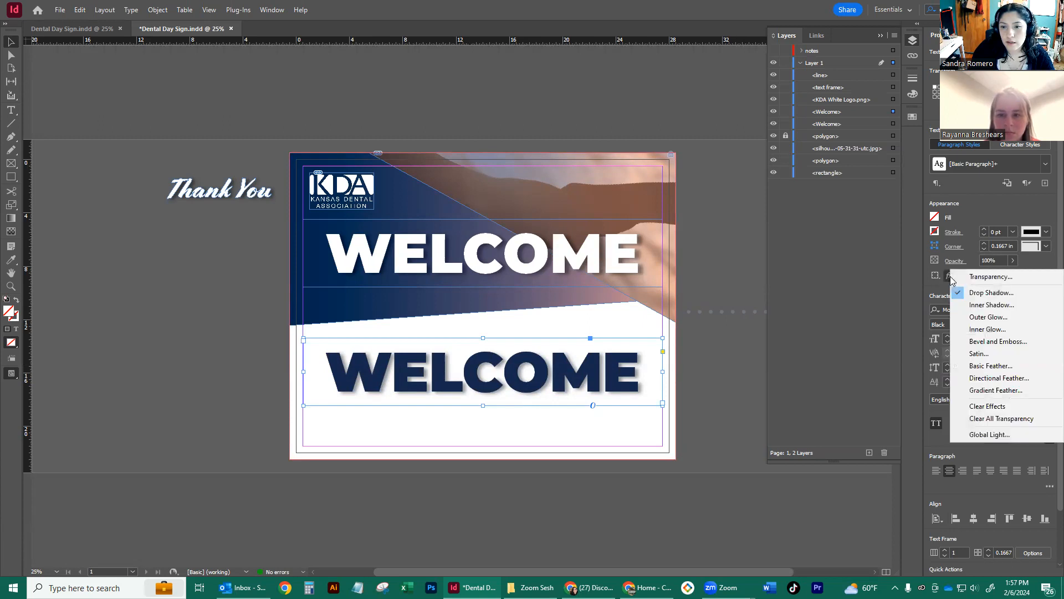
{"action": "left_click", "coordinate": [948, 277]}
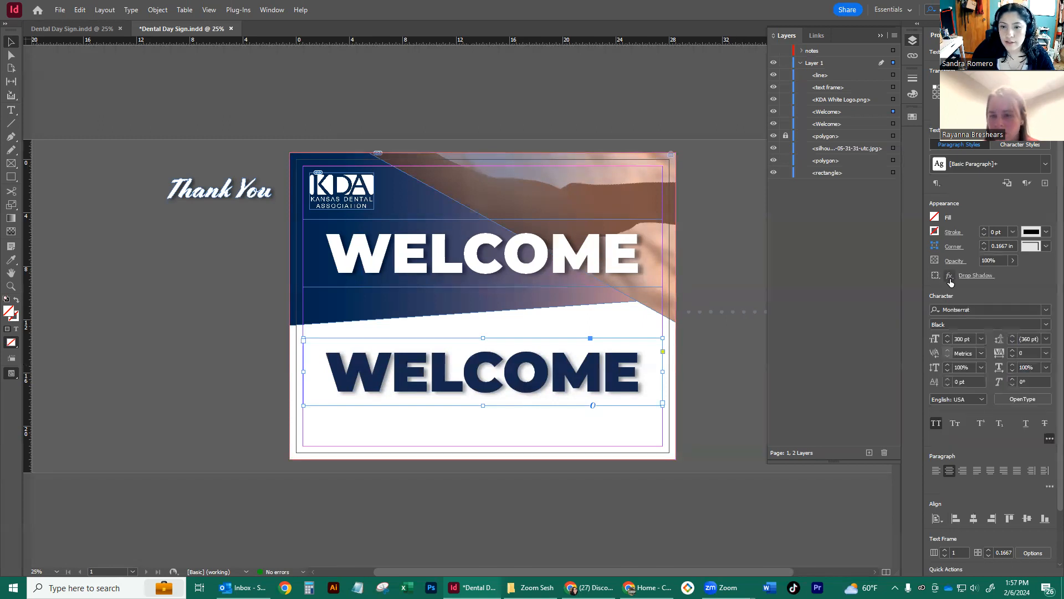
{"action": "left_click", "coordinate": [949, 276]}
{"action": "left_click", "coordinate": [991, 292]}
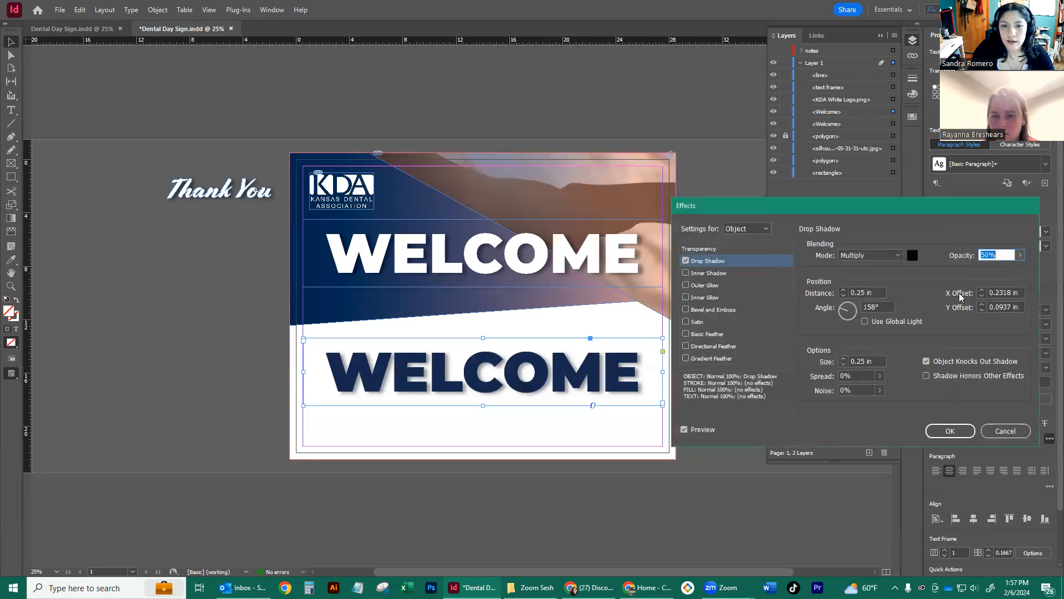
{"action": "left_click", "coordinate": [686, 260]}
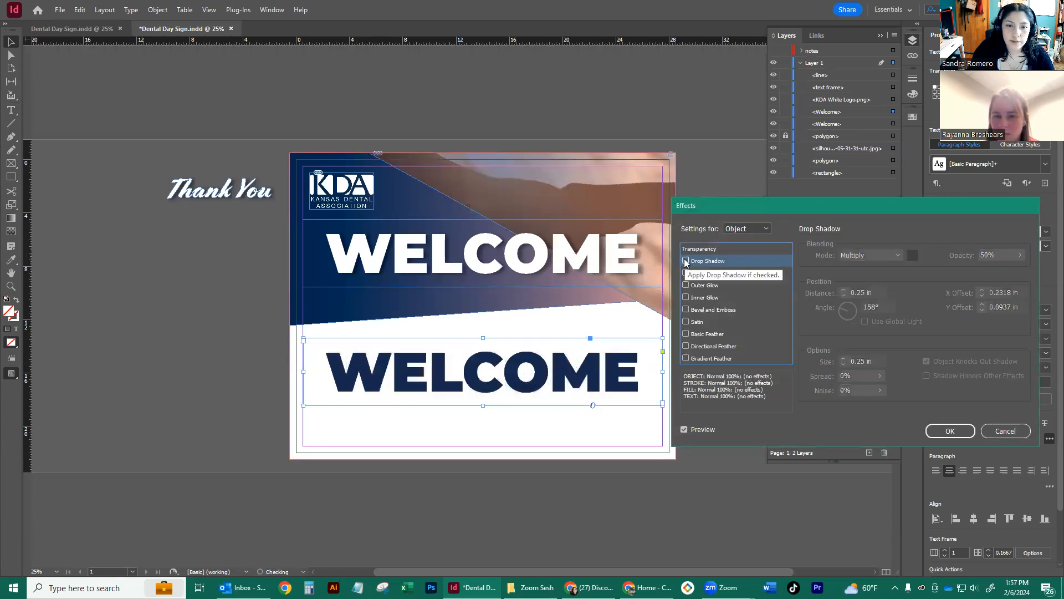
{"action": "left_click", "coordinate": [1005, 431]}
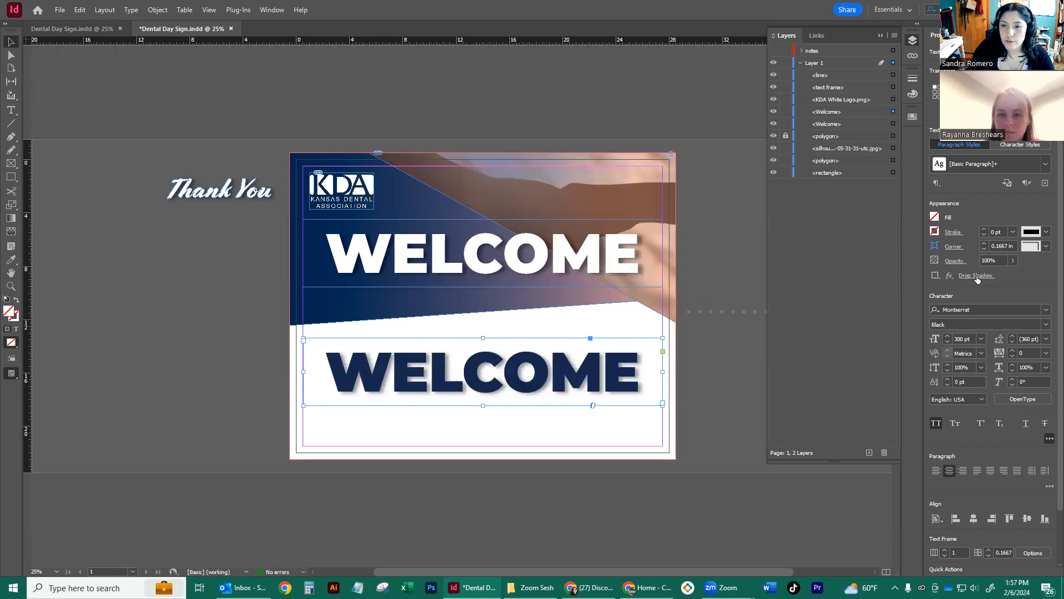
- Remove the object-level Drop Shadow effect from the lower dark blue WELCOME text frame
{"action": "left_click", "coordinate": [936, 276]}
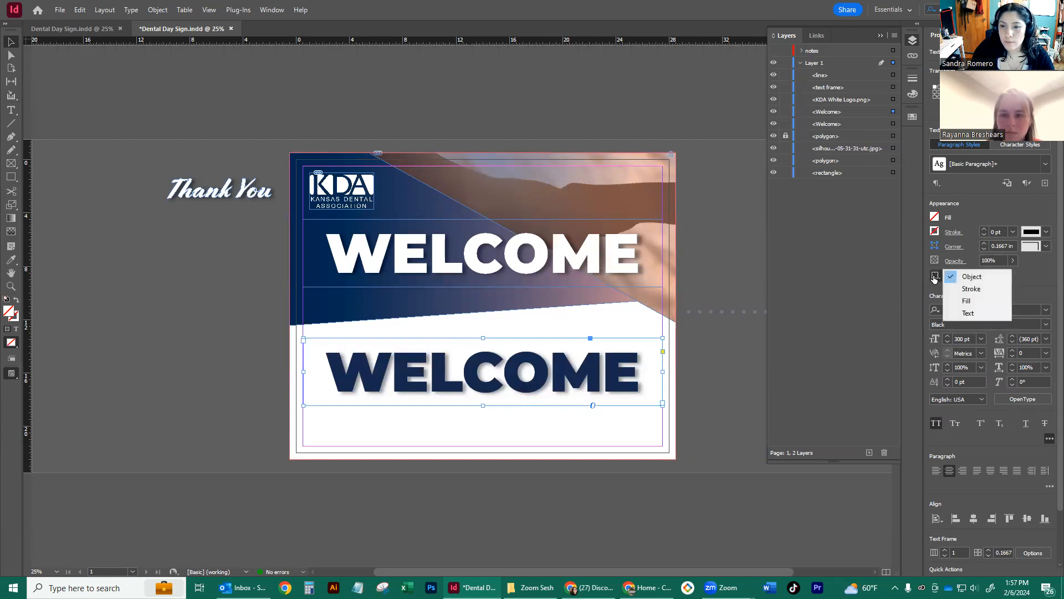
{"action": "left_click", "coordinate": [985, 276]}
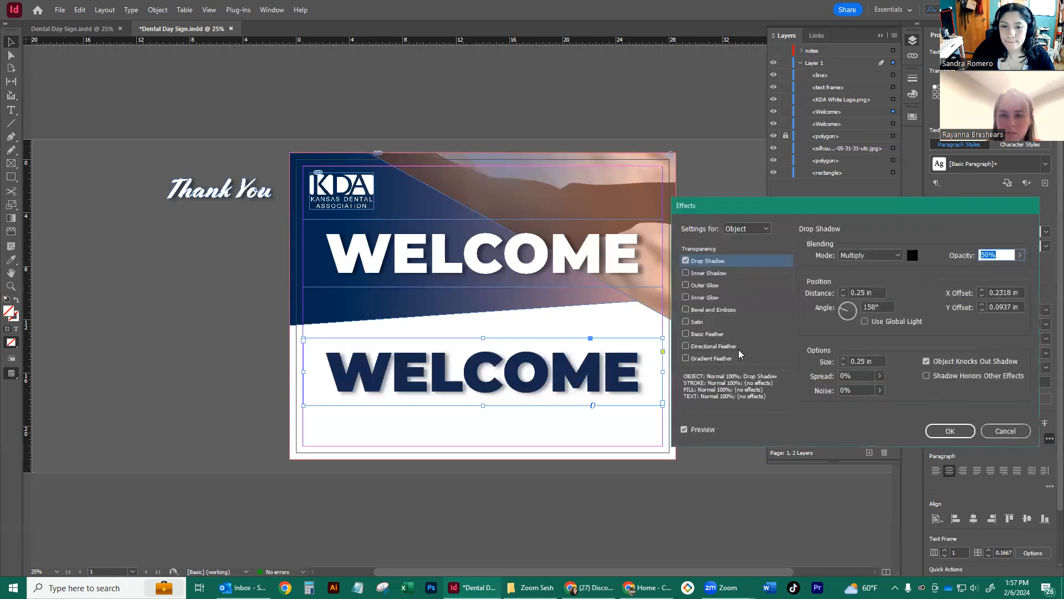
{"action": "left_click", "coordinate": [686, 261]}
{"action": "left_click", "coordinate": [950, 431]}
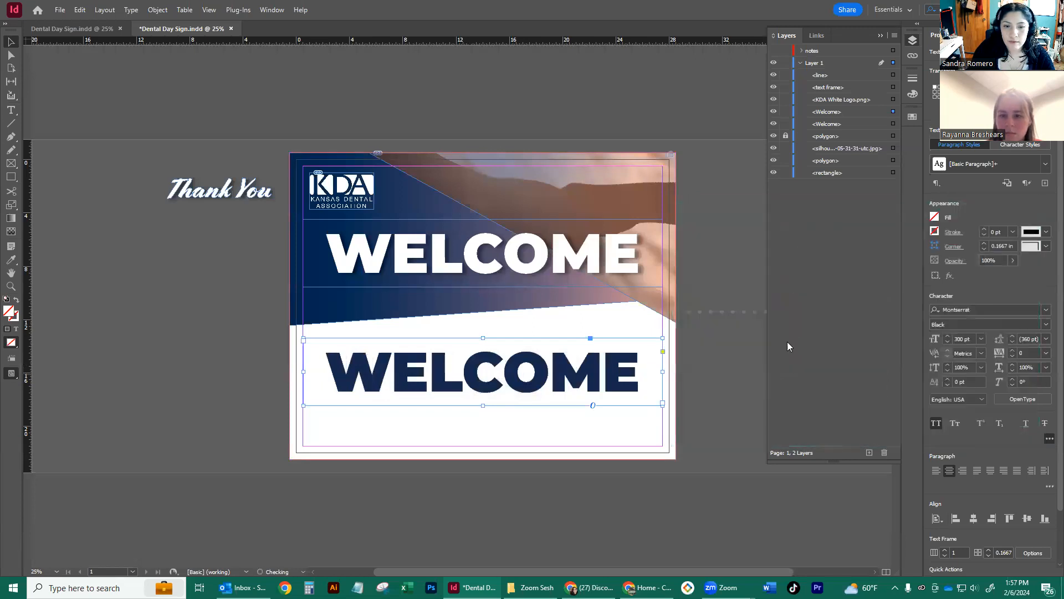
- Replace the lower WELCOME text with ESTEEMED GUESTS
{"action": "double_click", "coordinate": [609, 369]}
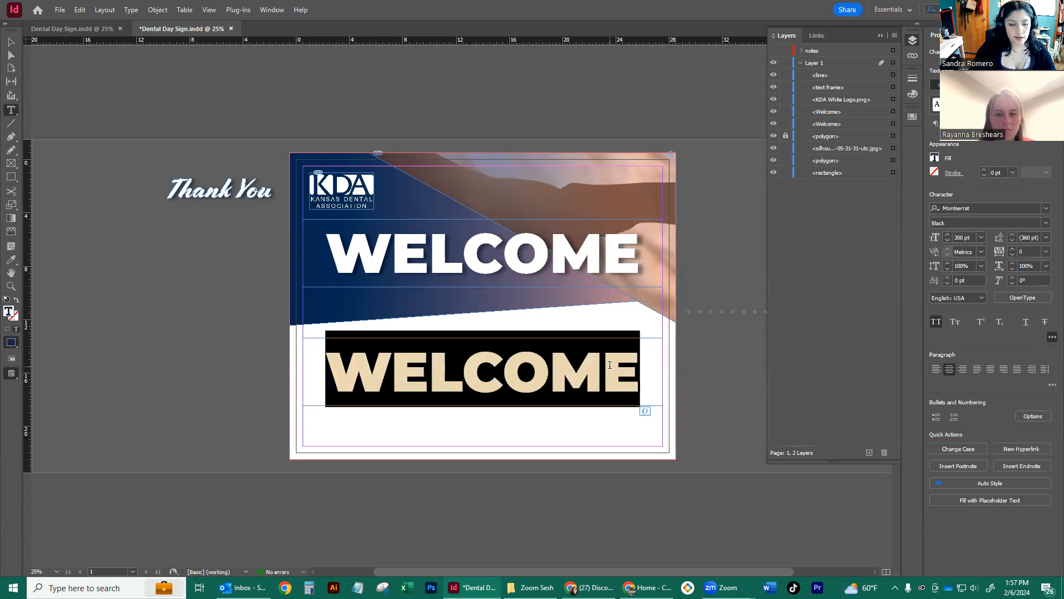
{"action": "type", "text": "ESTEME"}
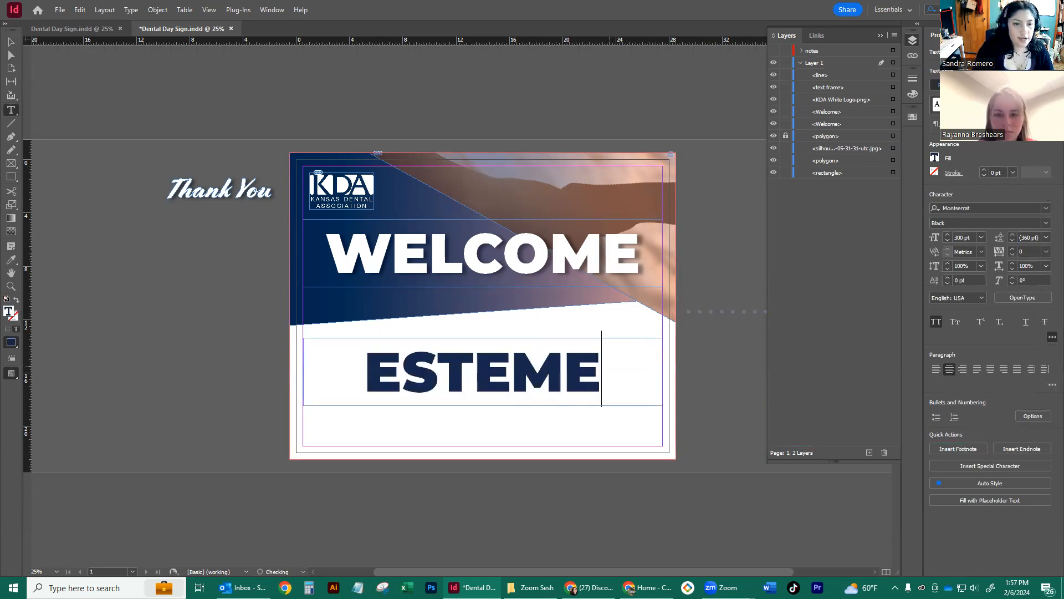
{"action": "key", "text": "BackSpace"}
{"action": "key", "text": "BackSpace"}
{"action": "type", "text": "EMED"}
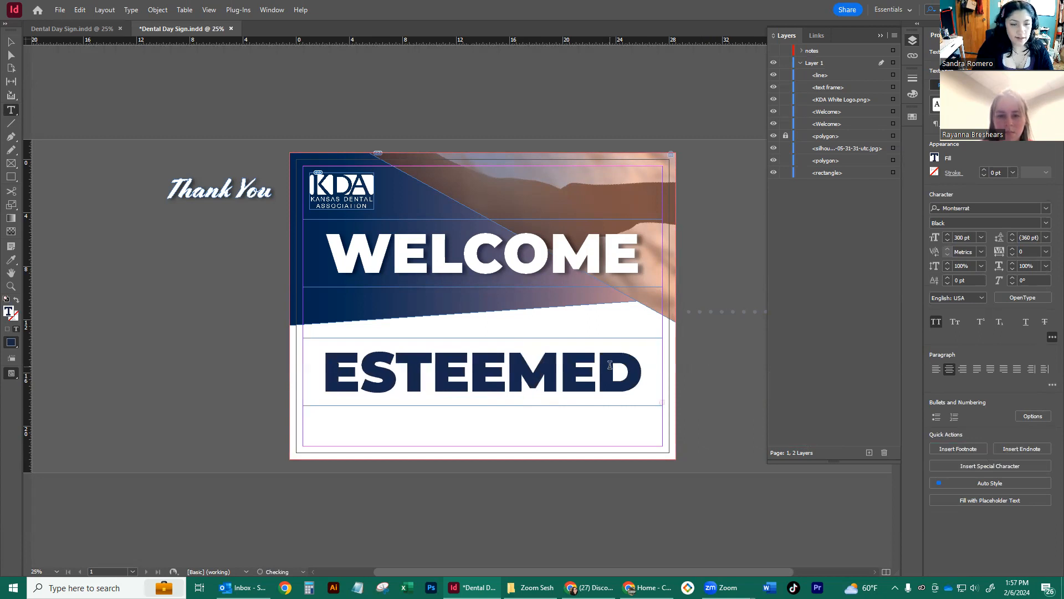
{"action": "key", "text": "Escape"}
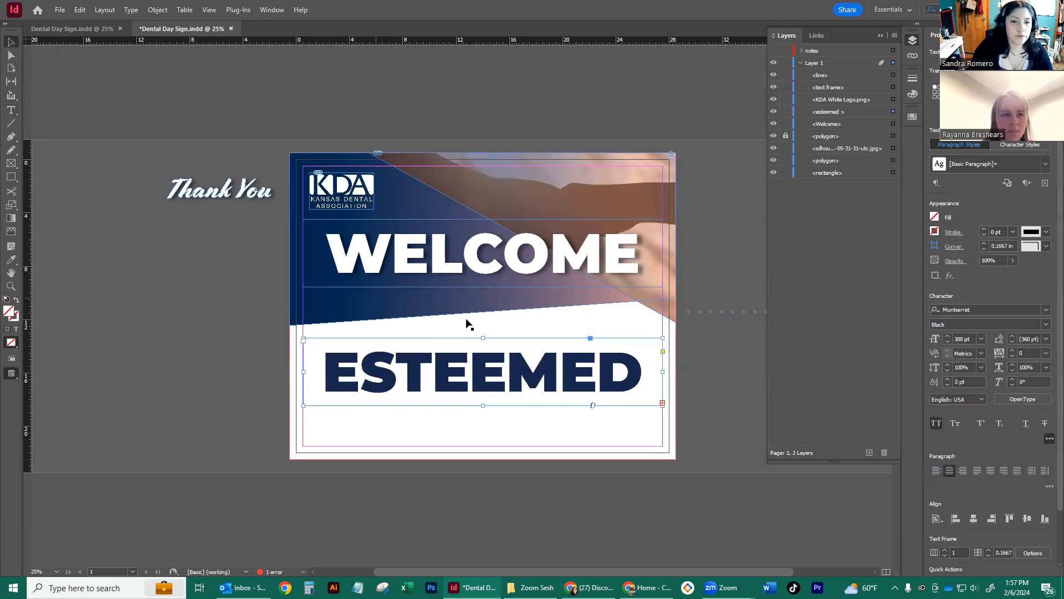
- Set the font size of the ESTEEMED GUESTS text to 150 pt
{"action": "double_click", "coordinate": [961, 340]}
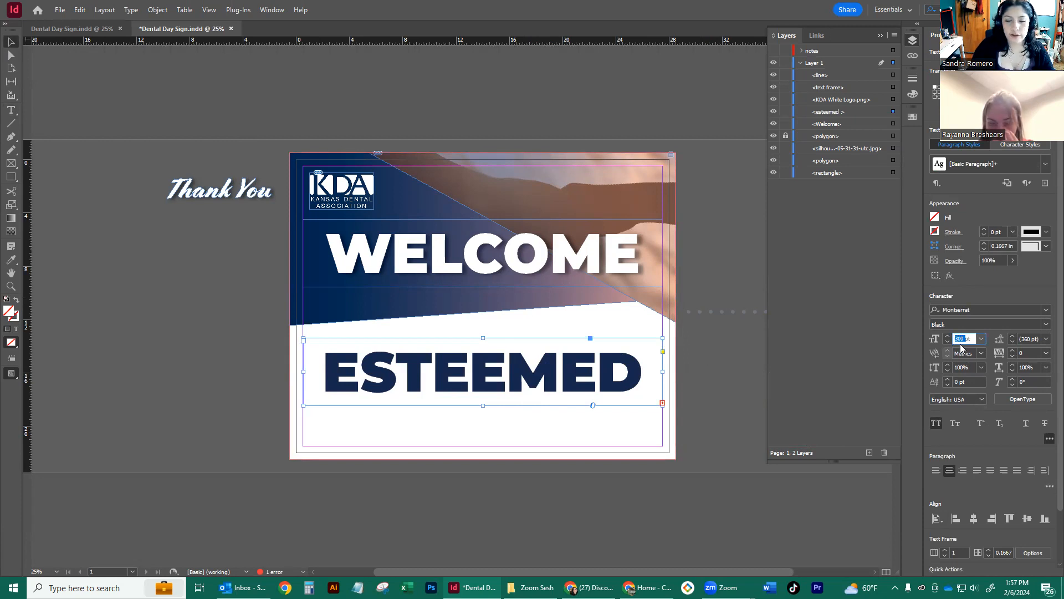
{"action": "type", "text": "150"}
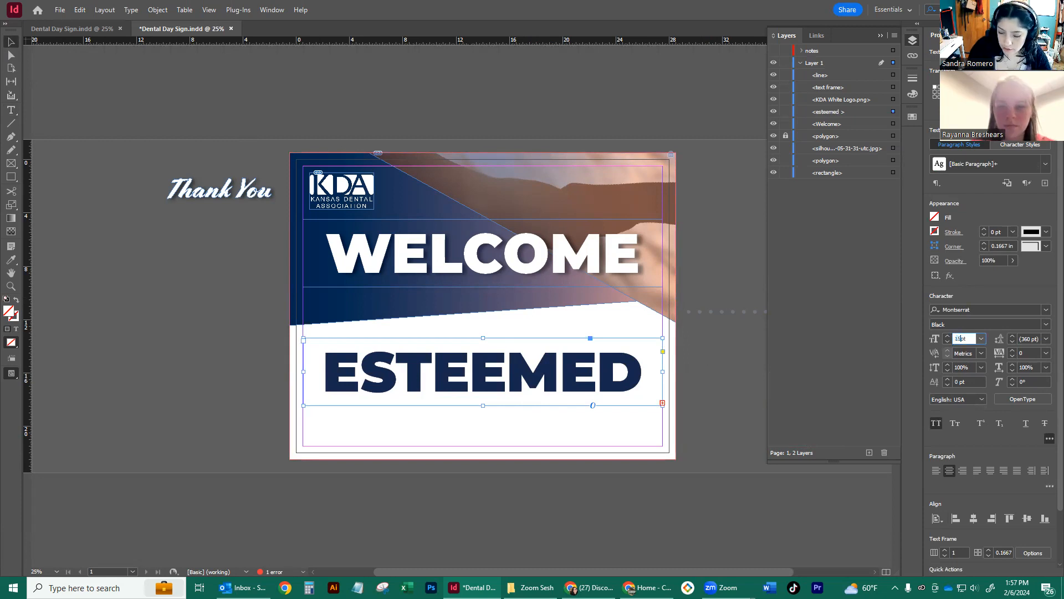
{"action": "key", "text": "Return"}
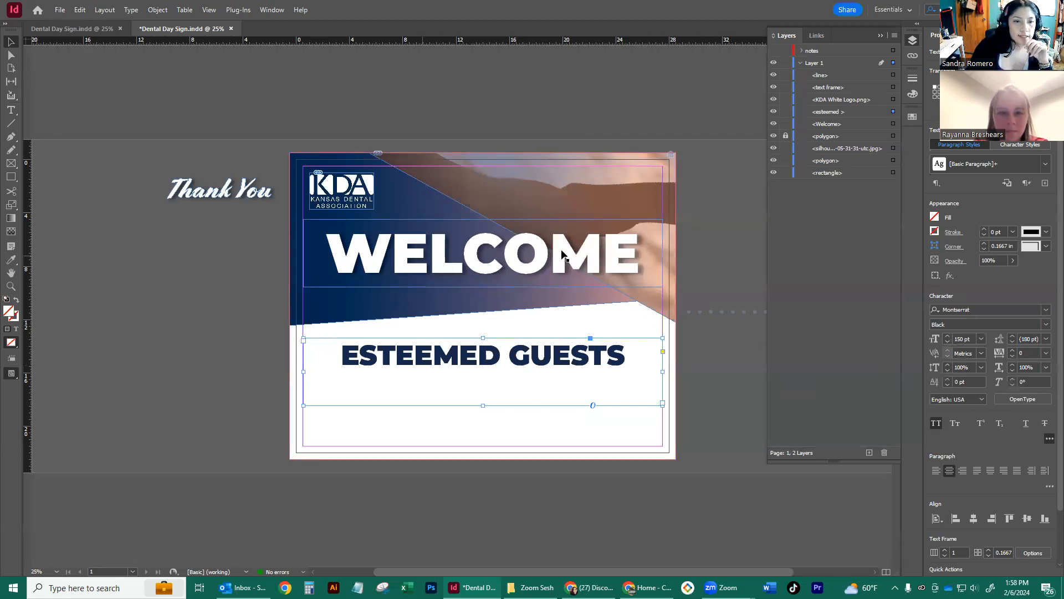
- Change the font family of the ESTEEMED GUESTS text to Playfair Display
{"action": "left_click", "coordinate": [1045, 312]}
{"action": "left_click", "coordinate": [1037, 311]}
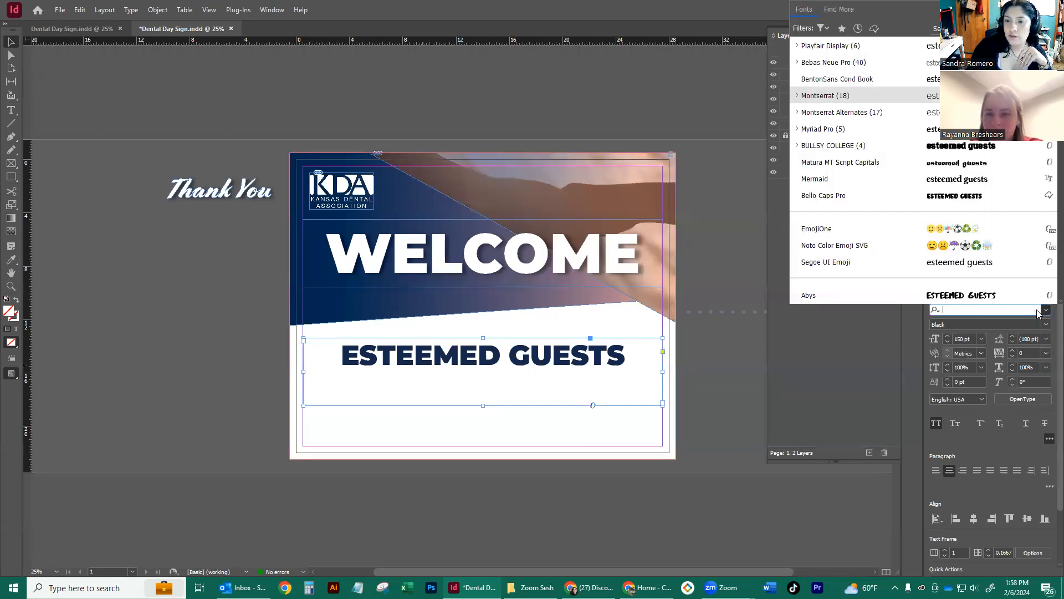
{"action": "left_click", "coordinate": [980, 327]}
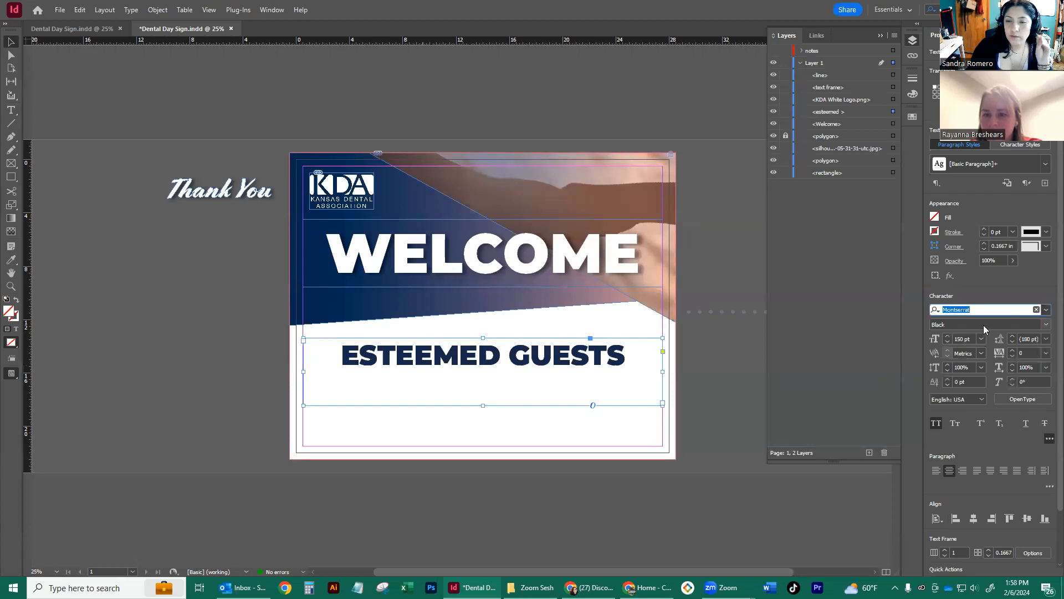
{"action": "left_click", "coordinate": [1045, 310]}
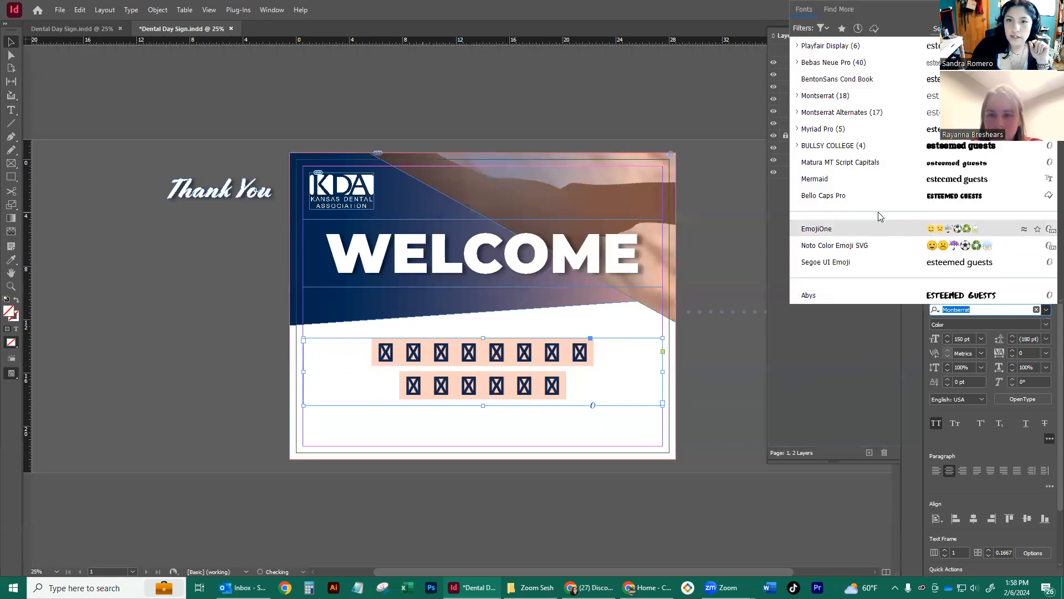
{"action": "left_click", "coordinate": [825, 46]}
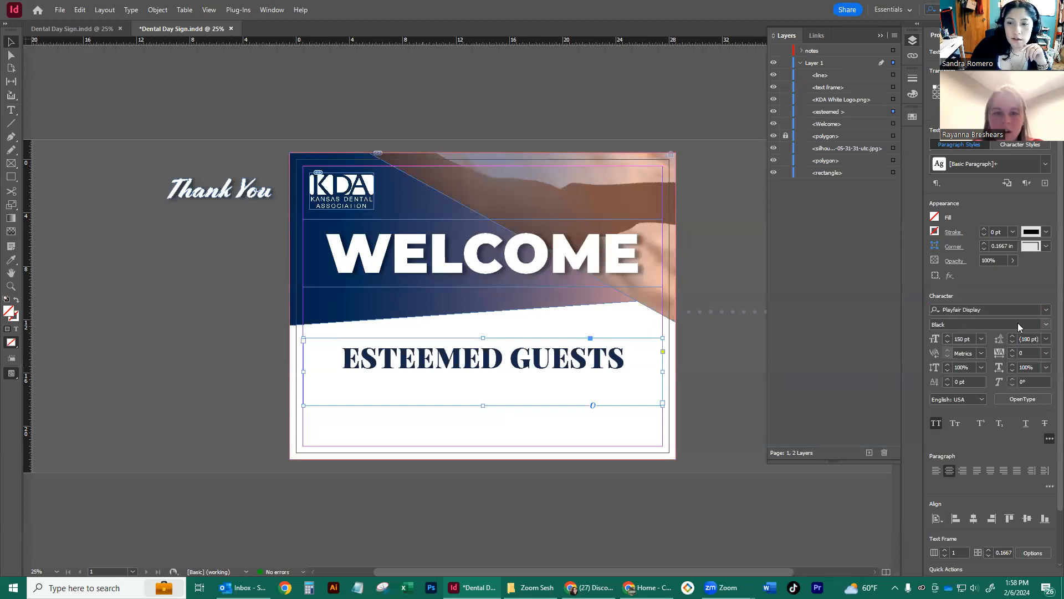
- Try the Italic and Bold Italic styles on the ESTEEMED GUESTS text and settle on Black Italic
{"action": "left_click", "coordinate": [949, 325]}
{"action": "left_click", "coordinate": [957, 348]}
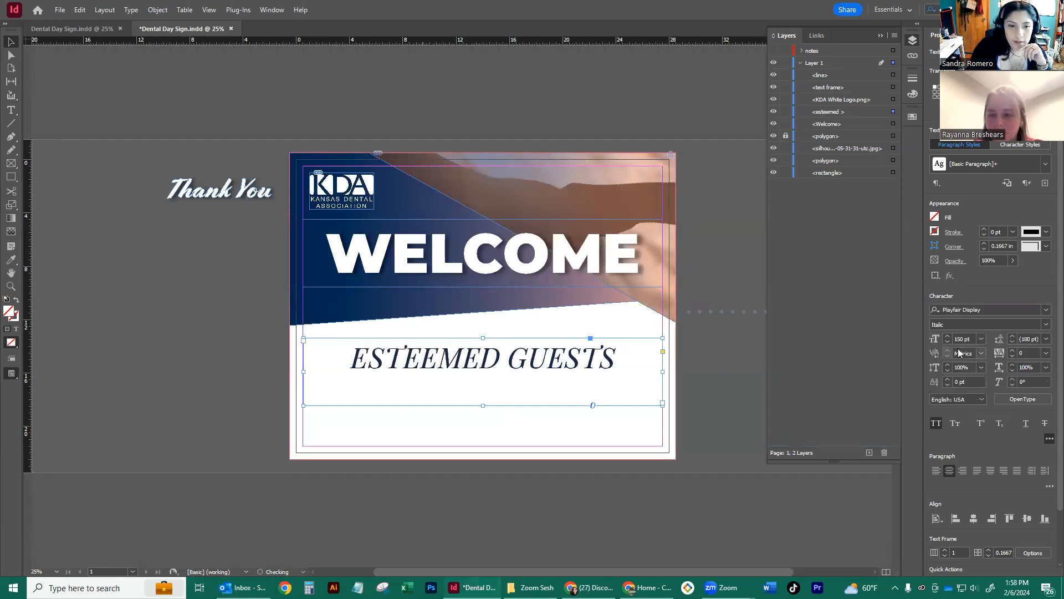
{"action": "left_click", "coordinate": [1045, 325]}
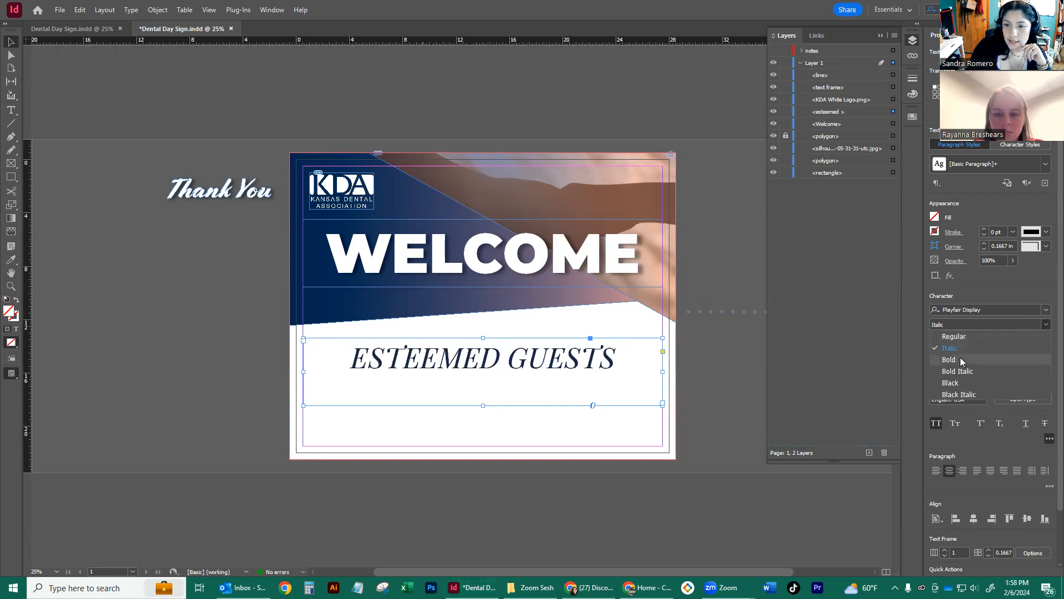
{"action": "left_click", "coordinate": [964, 371]}
{"action": "left_click", "coordinate": [1045, 324]}
{"action": "left_click", "coordinate": [965, 394]}
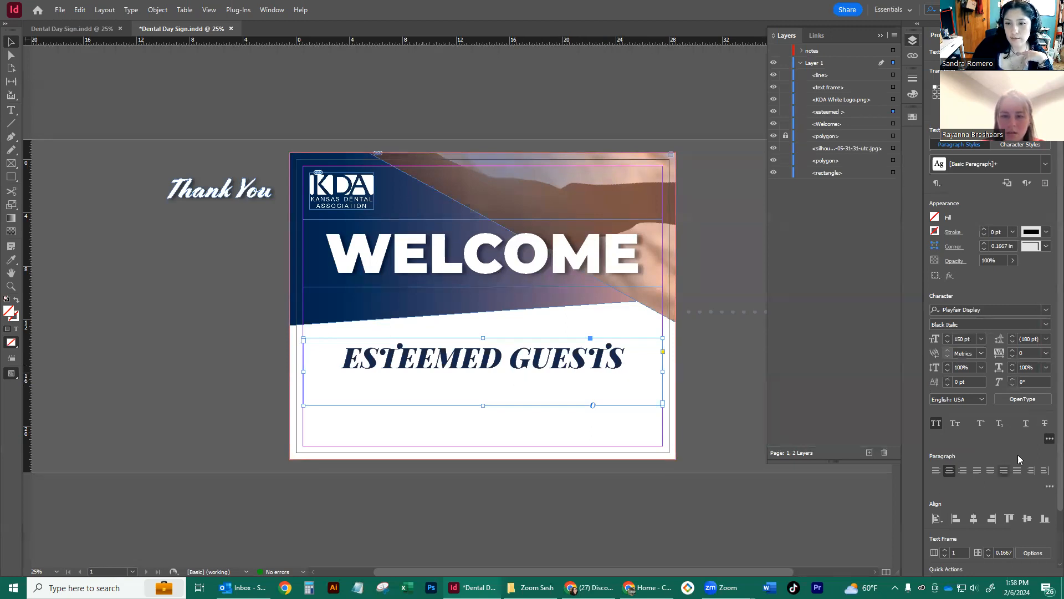
- Turn off All Caps for the lower text and capitalise both words' initials so it reads Esteemed Guests
{"action": "left_click", "coordinate": [936, 425]}
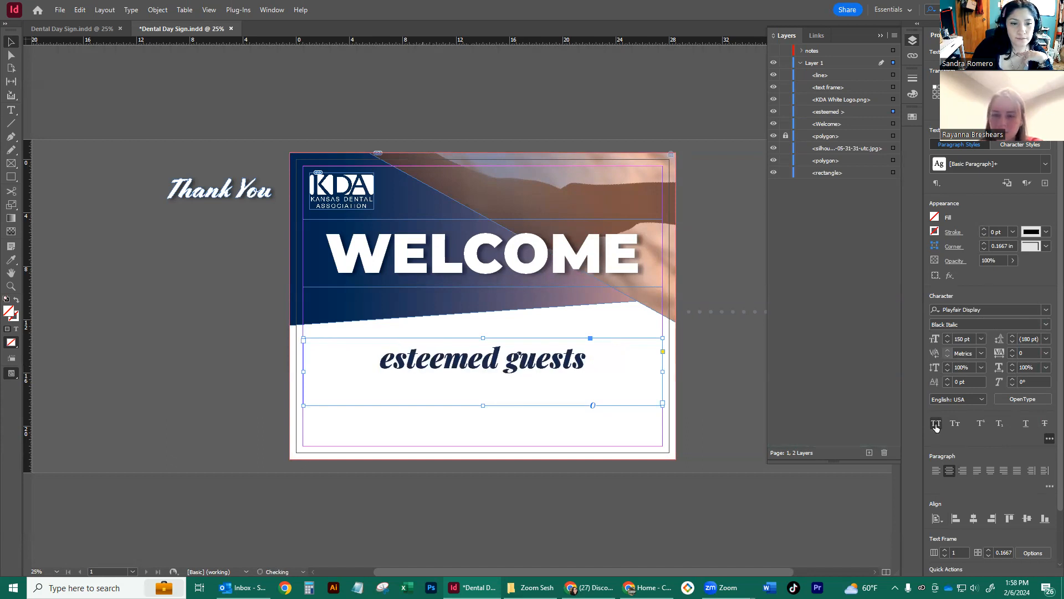
{"action": "left_click", "coordinate": [705, 360]}
{"action": "double_click", "coordinate": [396, 359]}
{"action": "key", "text": "BackSpace"}
{"action": "type", "text": "E"}
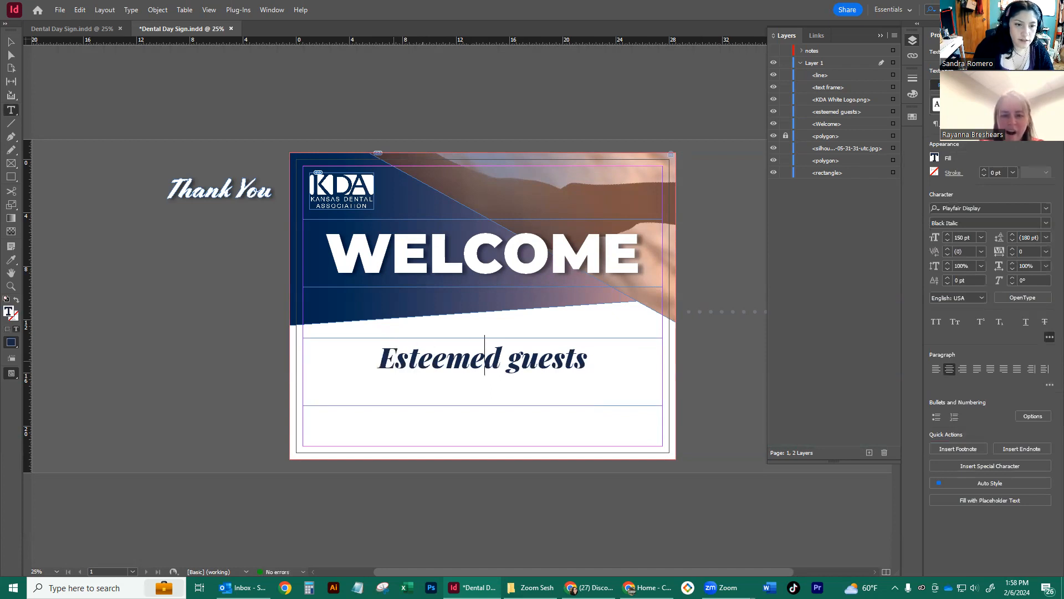
{"action": "left_click", "coordinate": [522, 354]}
{"action": "key", "text": "BackSpace"}
{"action": "type", "text": "G"}
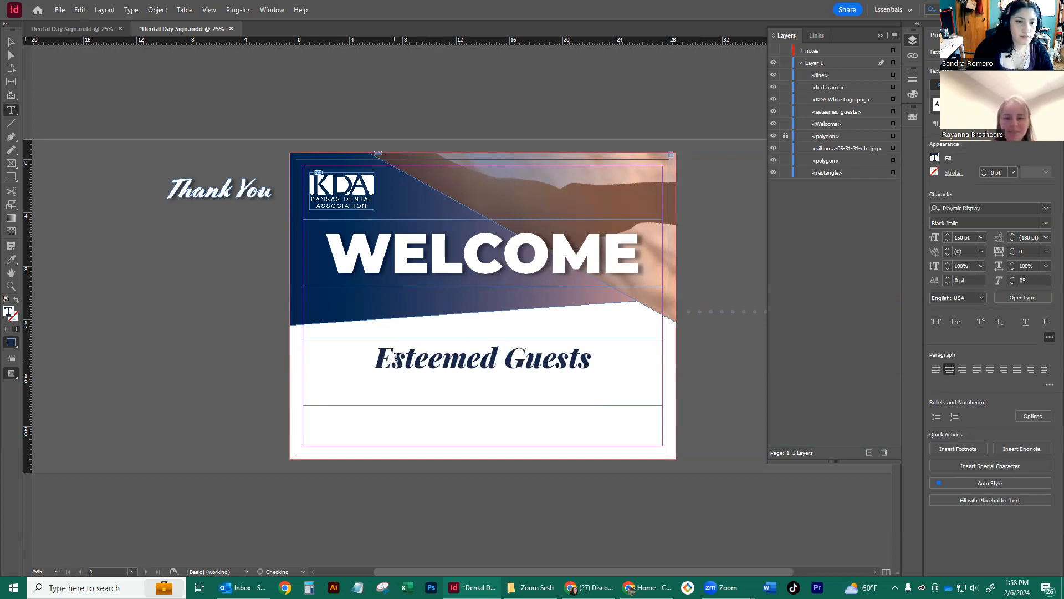
- Check the page in preview mode, and move the Esteemed Guests text frame slightly up while keeping it horizontally centred
{"action": "left_click", "coordinate": [11, 42]}
{"action": "left_click", "coordinate": [183, 153]}
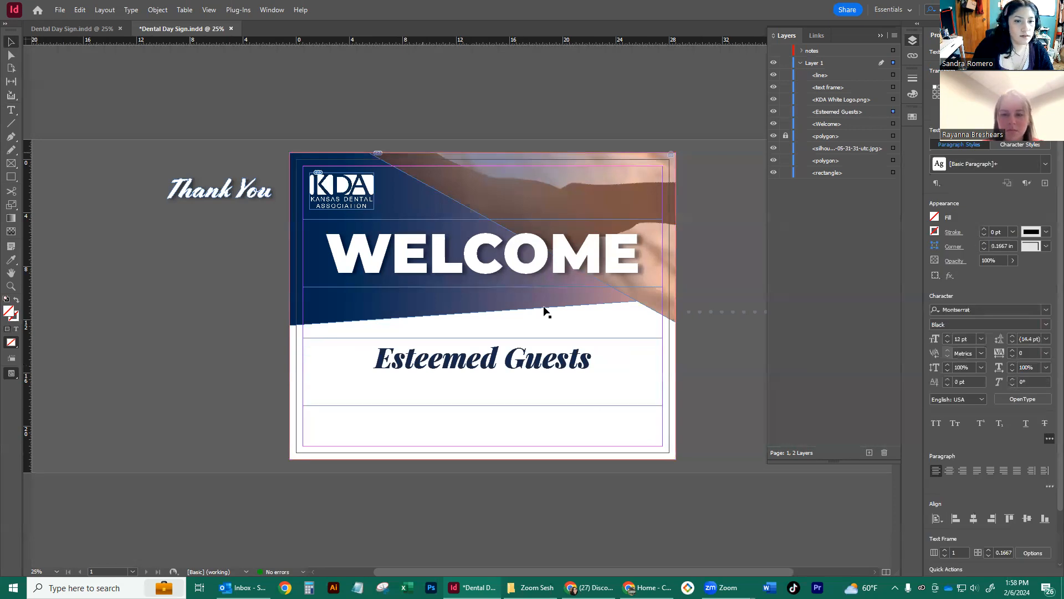
{"action": "key", "text": "w"}
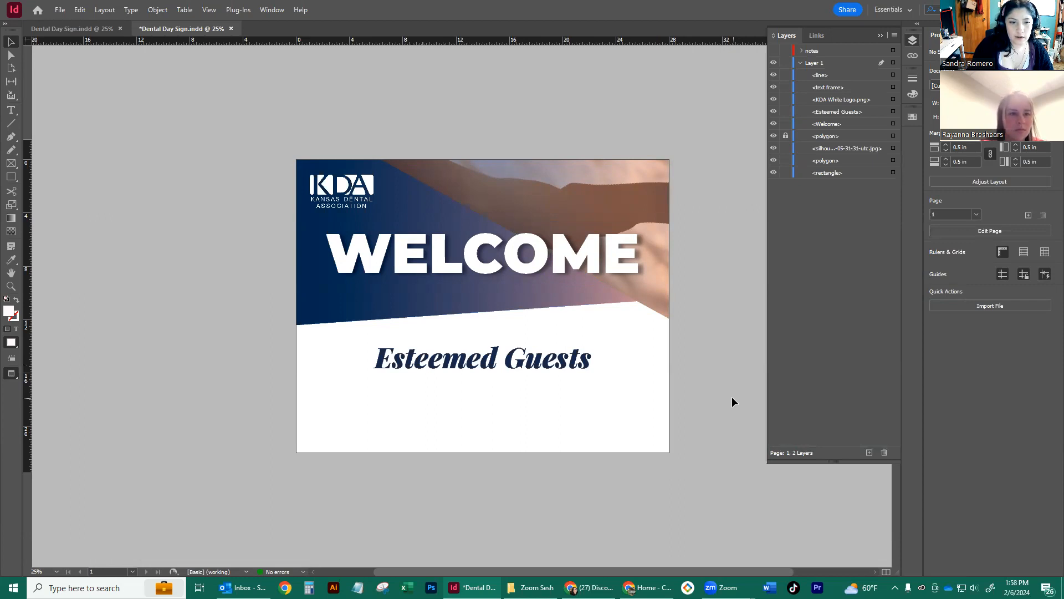
{"action": "key", "text": "w"}
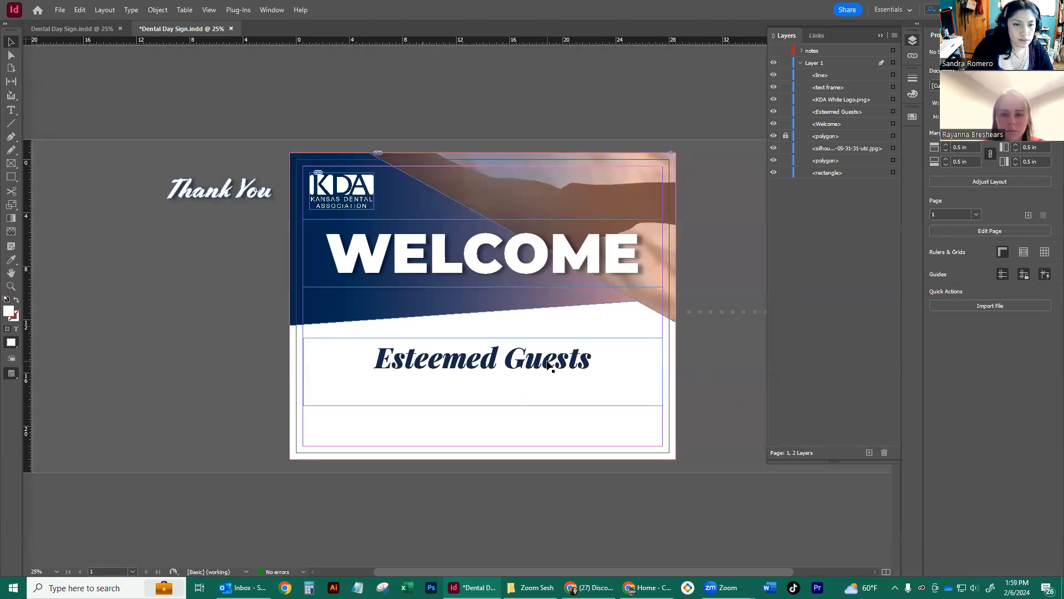
{"action": "left_click_drag", "start_coordinate": [550, 365], "coordinate": [513, 361]}
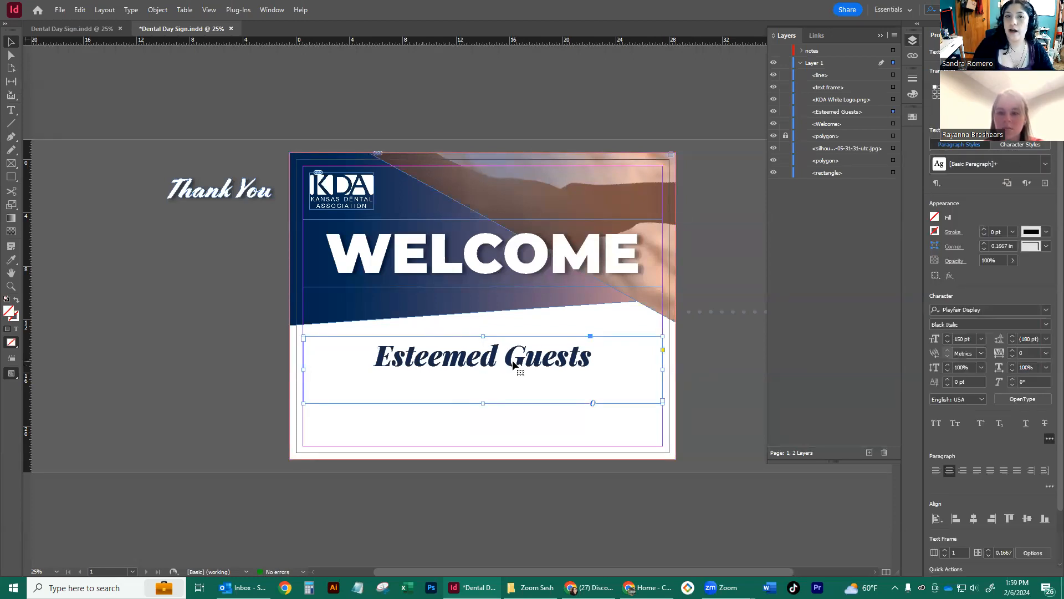
{"action": "left_click", "coordinate": [707, 344]}
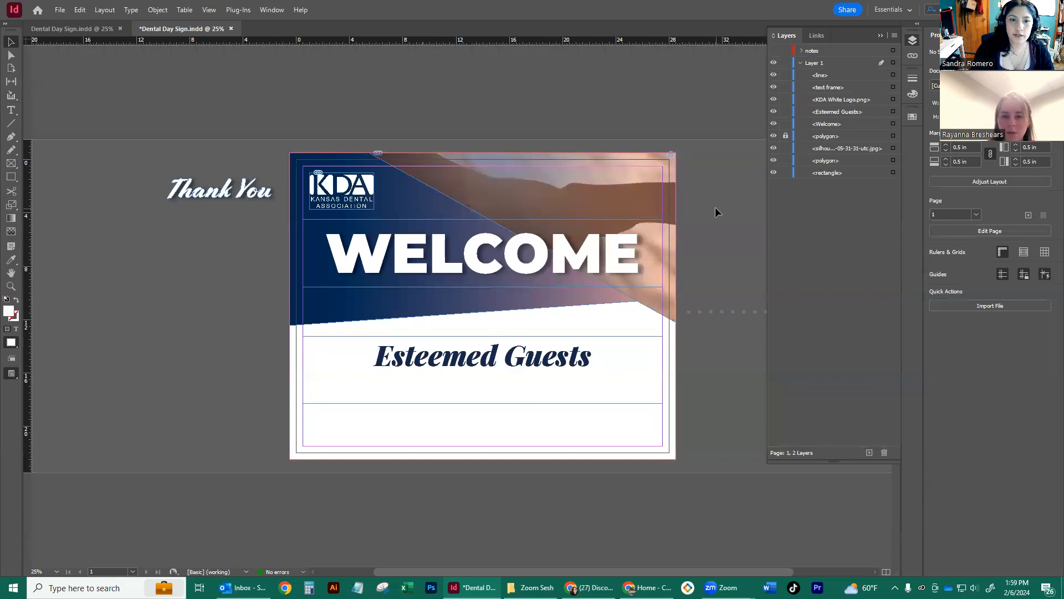
- Export the sign as the Adobe PDF (Print) file Dental Day Sign using the document bleed settings, and close the exported PDF
{"action": "key", "text": "ctrl+e"}
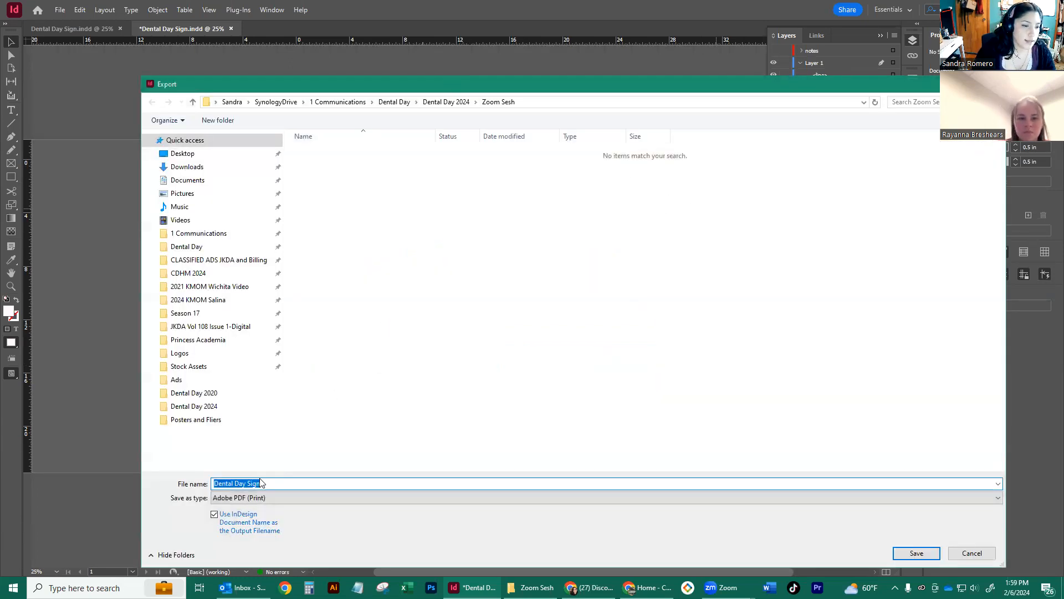
{"action": "left_click", "coordinate": [915, 553]}
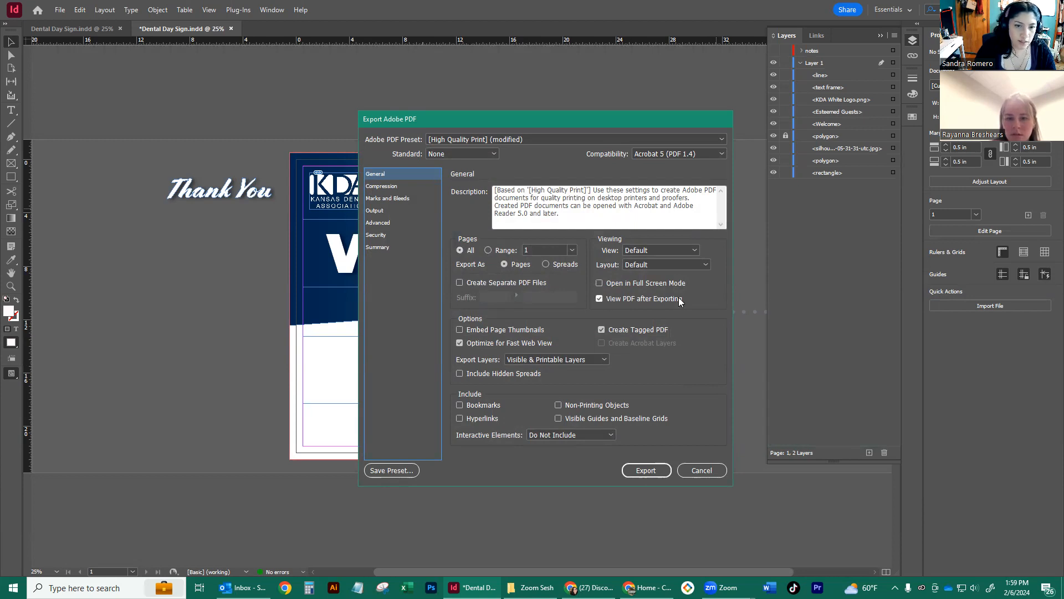
{"action": "left_click", "coordinate": [388, 199]}
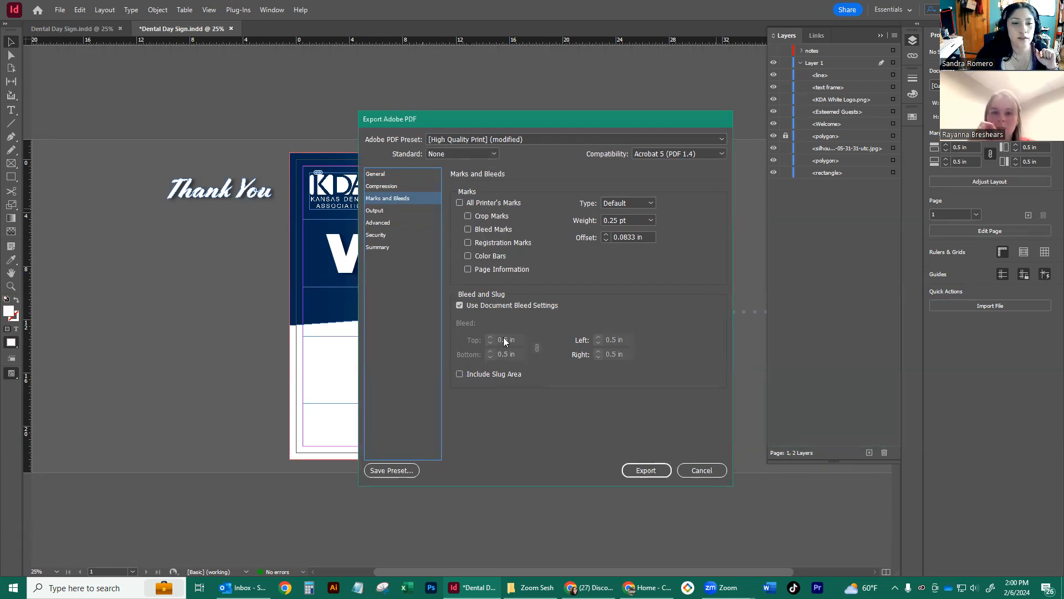
{"action": "left_click", "coordinate": [460, 305]}
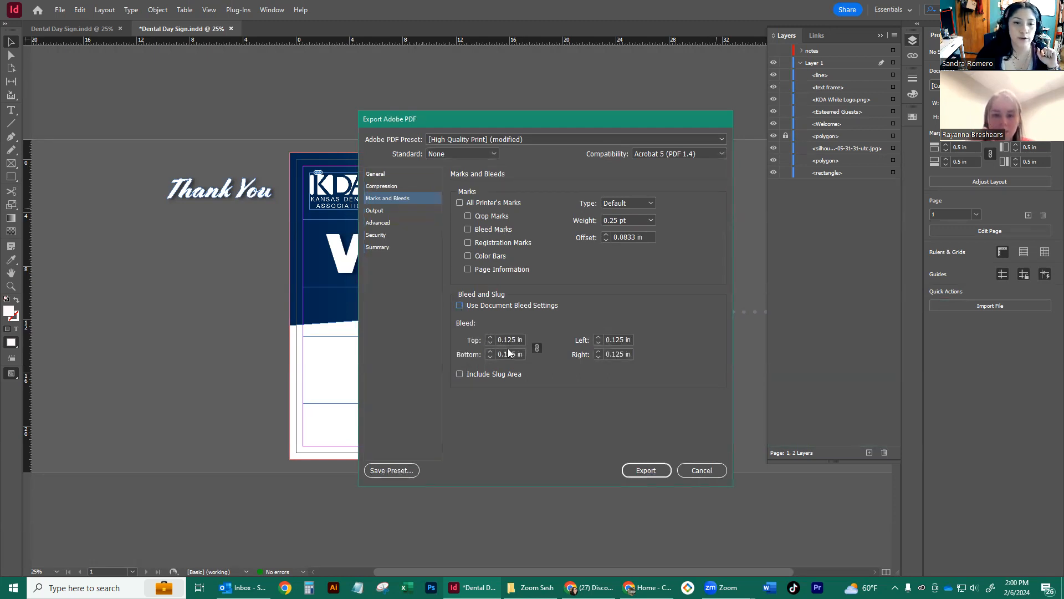
{"action": "left_click", "coordinate": [460, 305]}
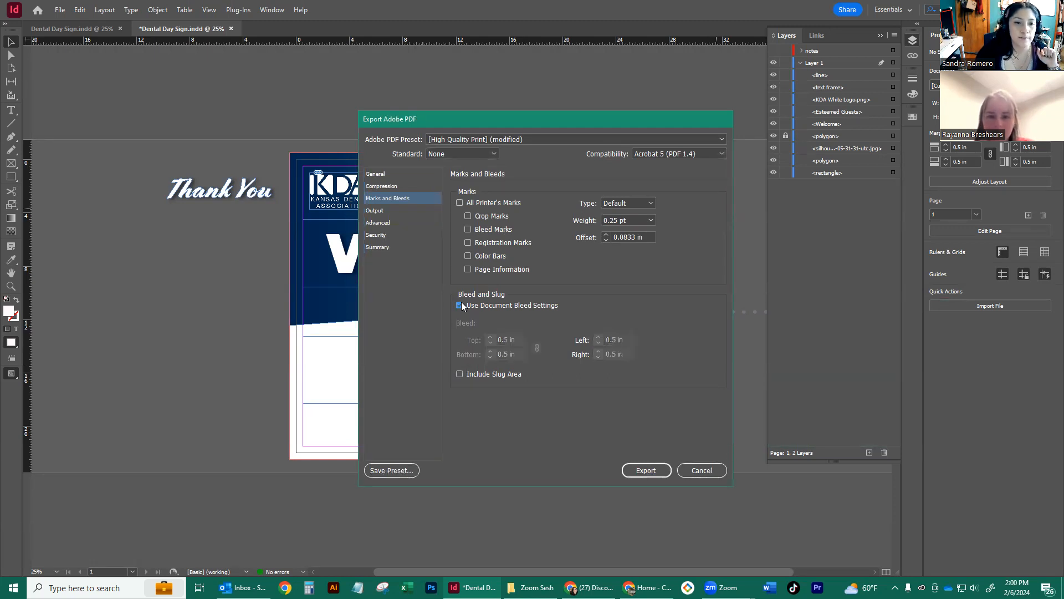
{"action": "left_click", "coordinate": [645, 470]}
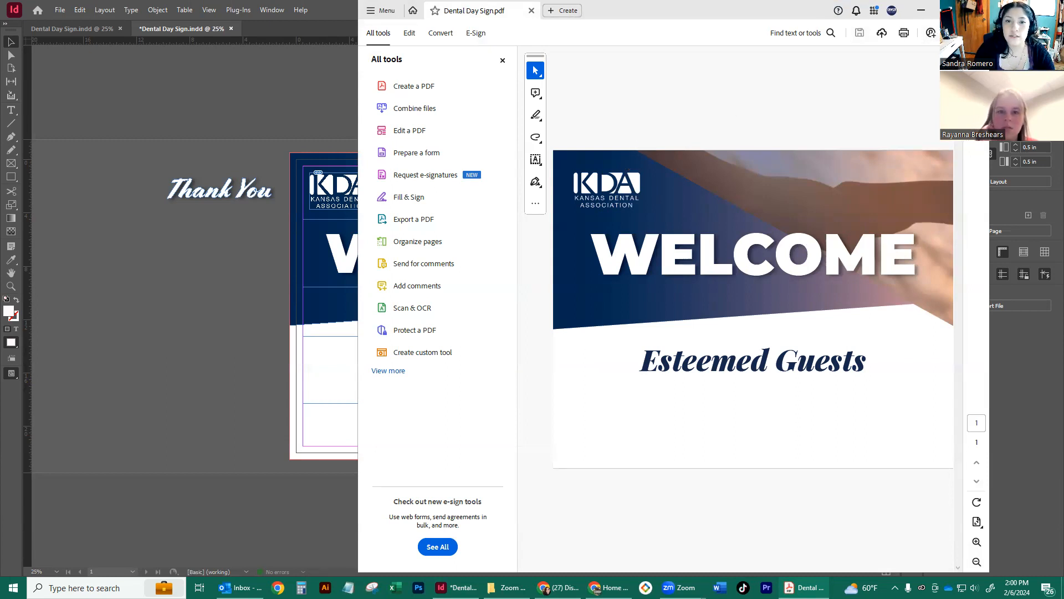
{"action": "left_click", "coordinate": [975, 10]}
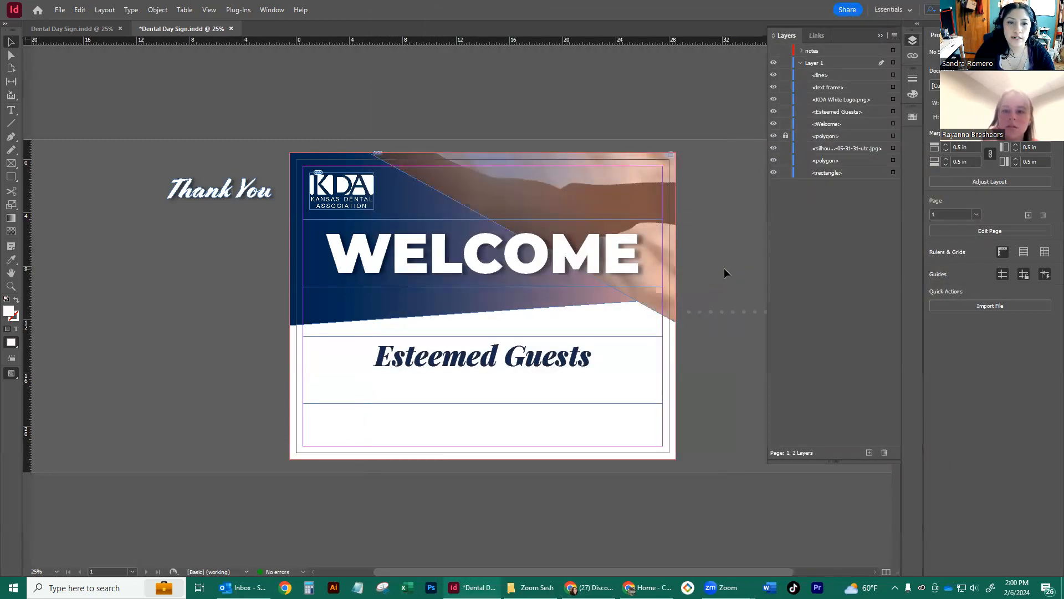
- Add a second page to the document for another sign
{"action": "left_click", "coordinate": [913, 117]}
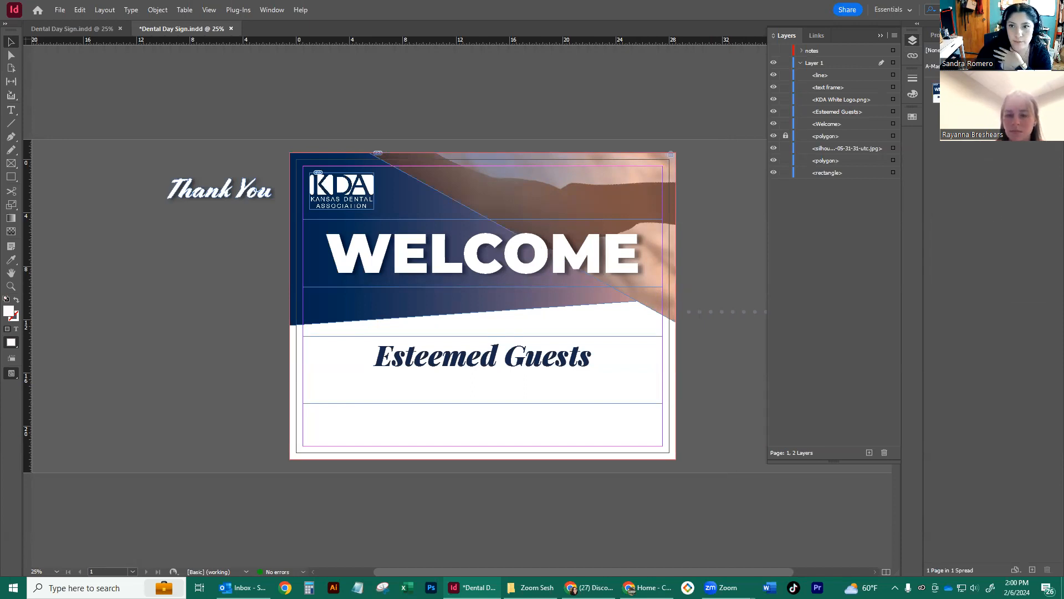
{"action": "left_click", "coordinate": [1031, 570]}
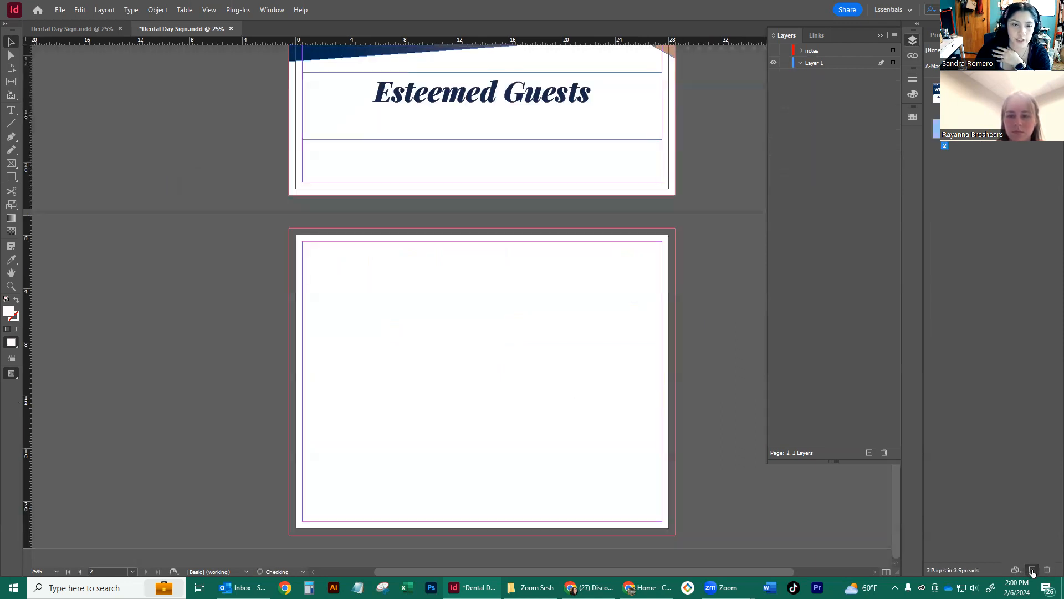
{"action": "scroll", "coordinate": [543, 359], "scroll_direction": "up", "scroll_amount": 3}
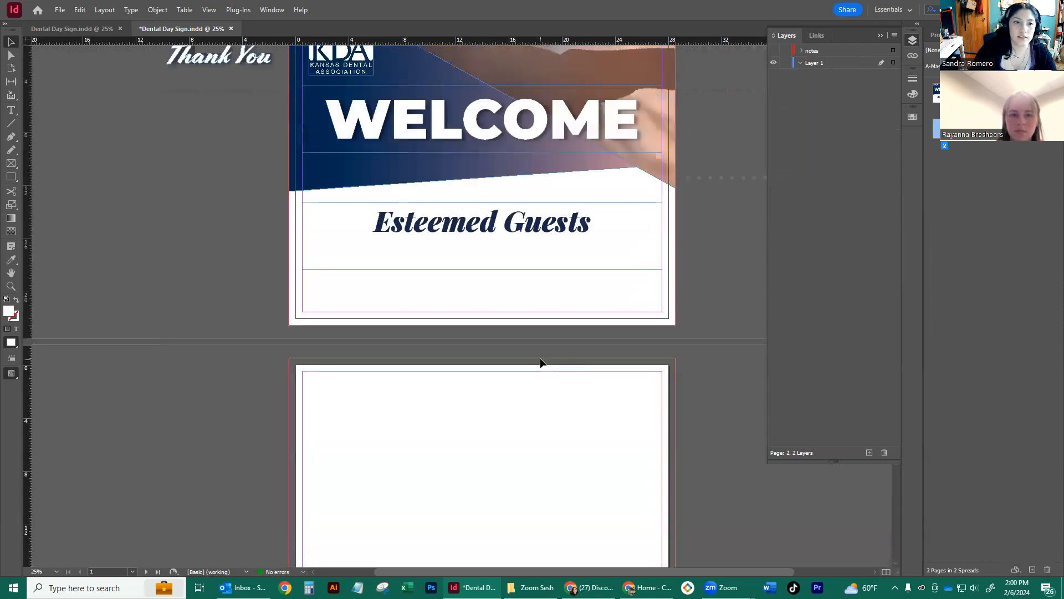
{"action": "scroll", "coordinate": [537, 360], "scroll_direction": "down", "scroll_amount": 2}
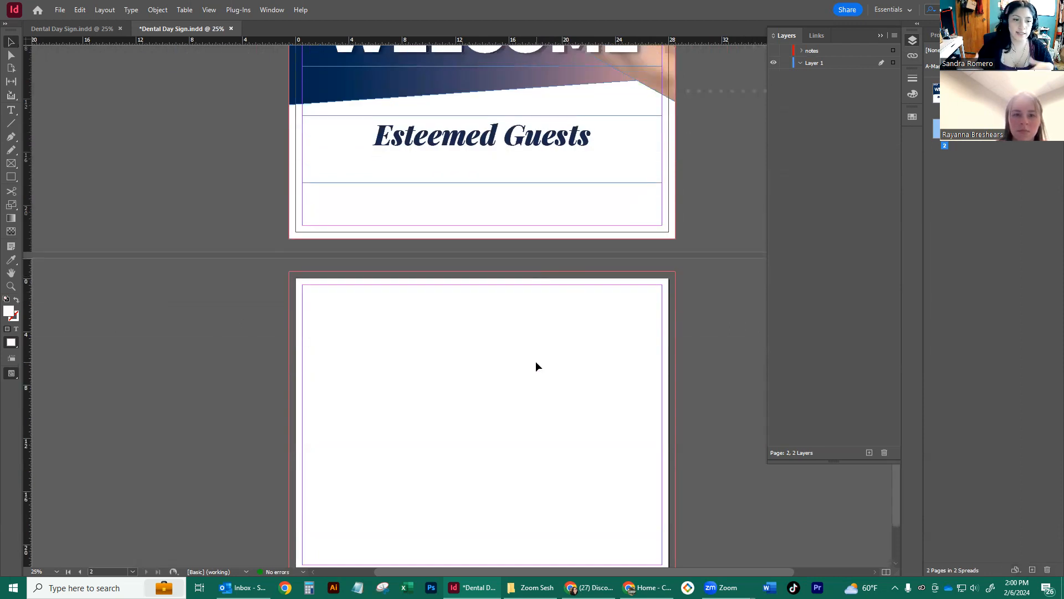
{"action": "scroll", "coordinate": [527, 350], "scroll_direction": "up", "scroll_amount": 2}
{"action": "scroll", "coordinate": [437, 287], "scroll_direction": "up", "scroll_amount": 1}
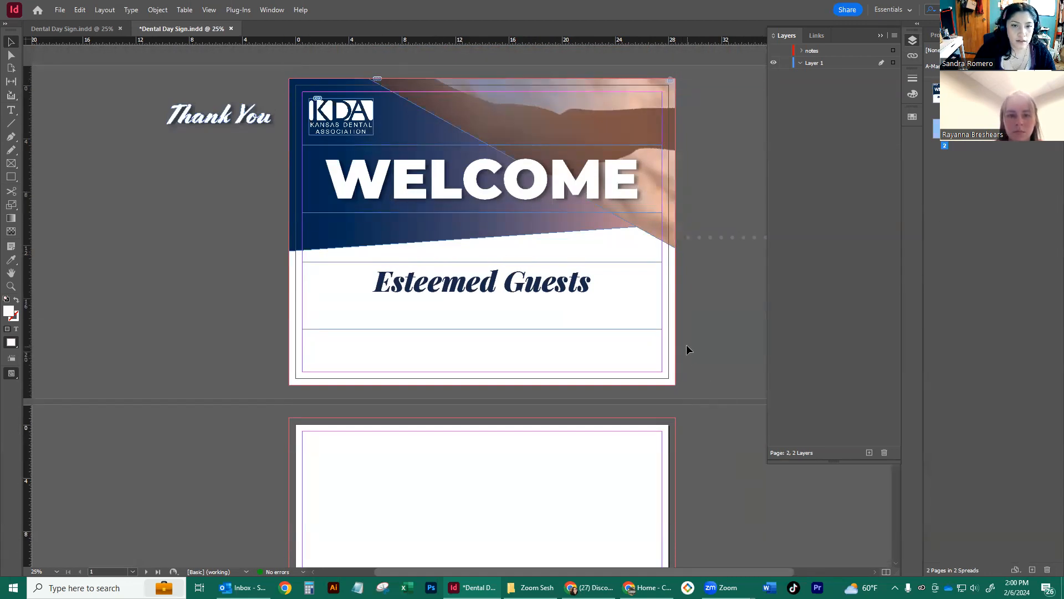
- Unlock the gradient polygon and select all page 1 artwork, leaving out the dotted line and the Thank You text on the pasteboard
{"action": "left_click", "coordinate": [662, 129]}
{"action": "left_click", "coordinate": [710, 121]}
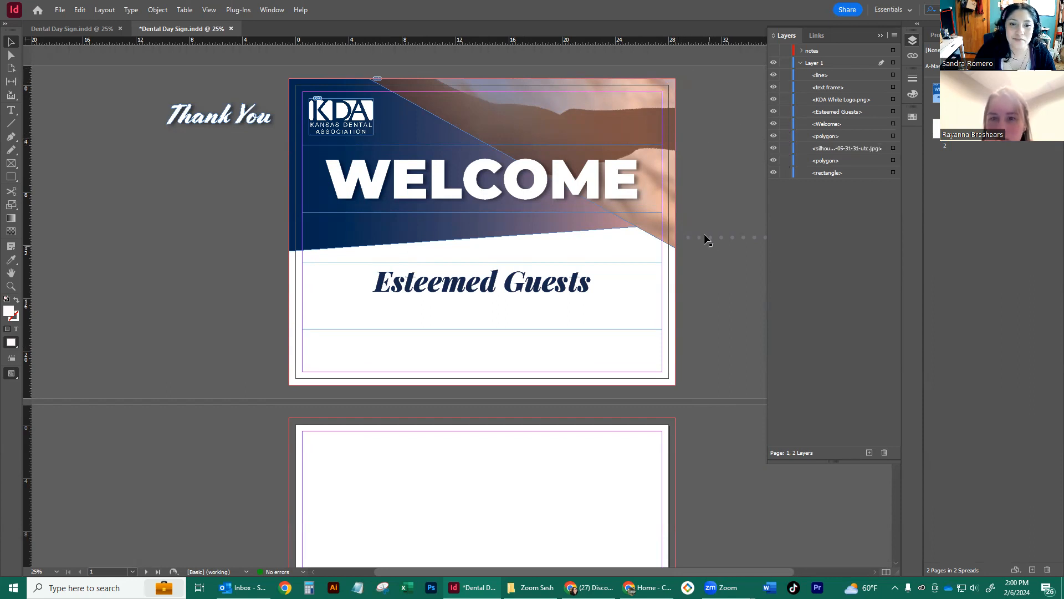
{"action": "left_click_drag", "start_coordinate": [689, 71], "coordinate": [617, 145]}
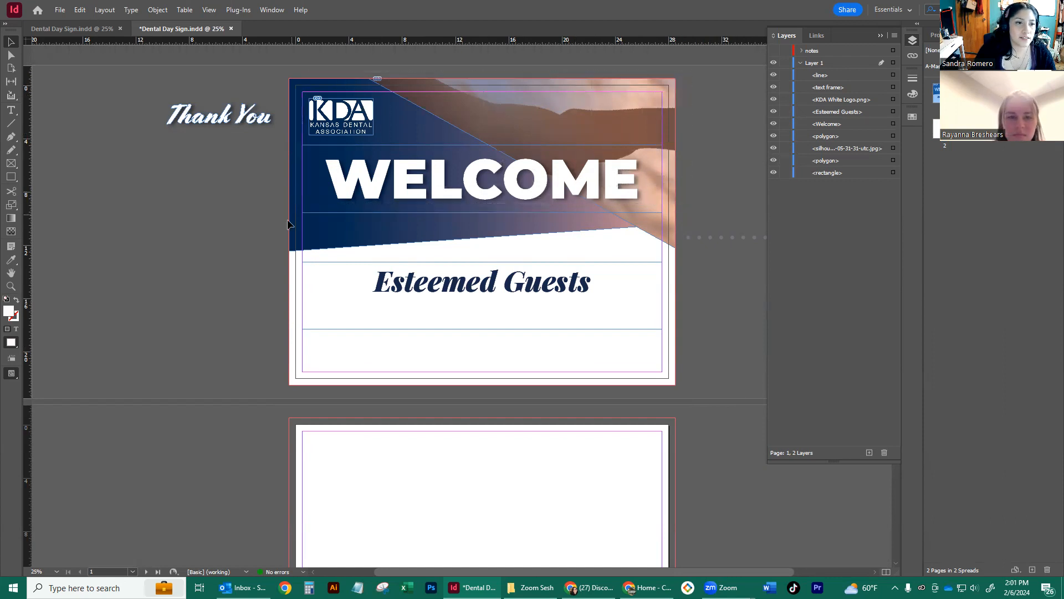
{"action": "key", "text": "ctrl+a"}
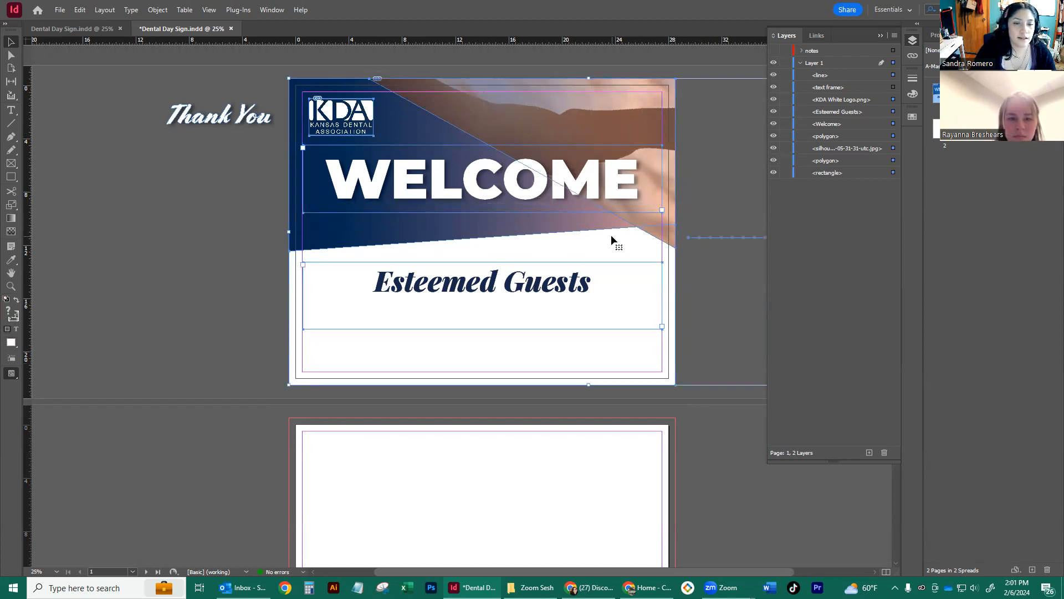
{"action": "left_click", "coordinate": [718, 237], "text": "shift"}
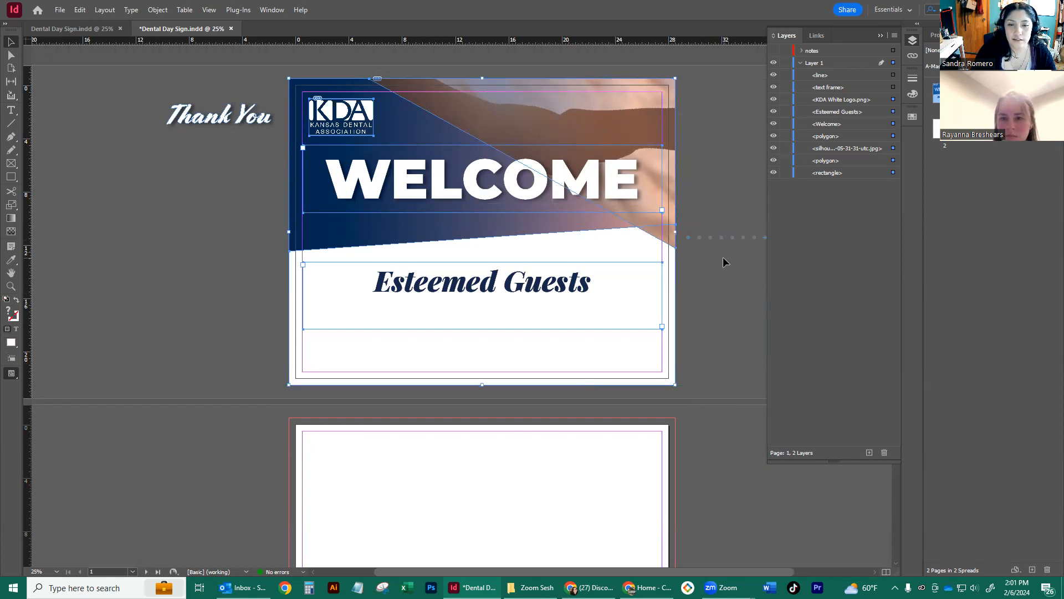
{"action": "left_click", "coordinate": [218, 120], "text": "shift"}
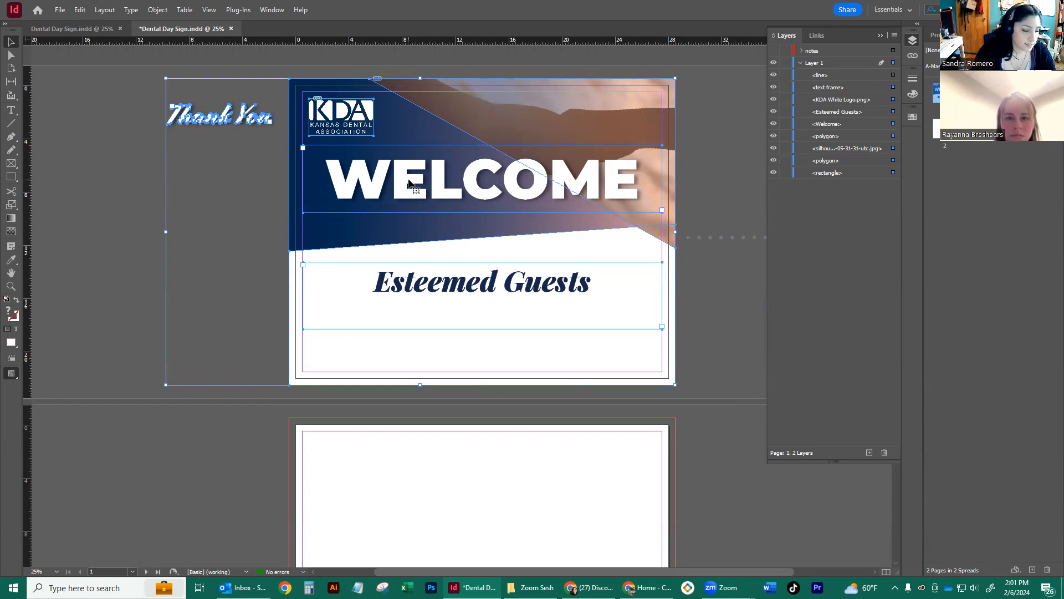
{"action": "left_click", "coordinate": [185, 118], "text": "shift"}
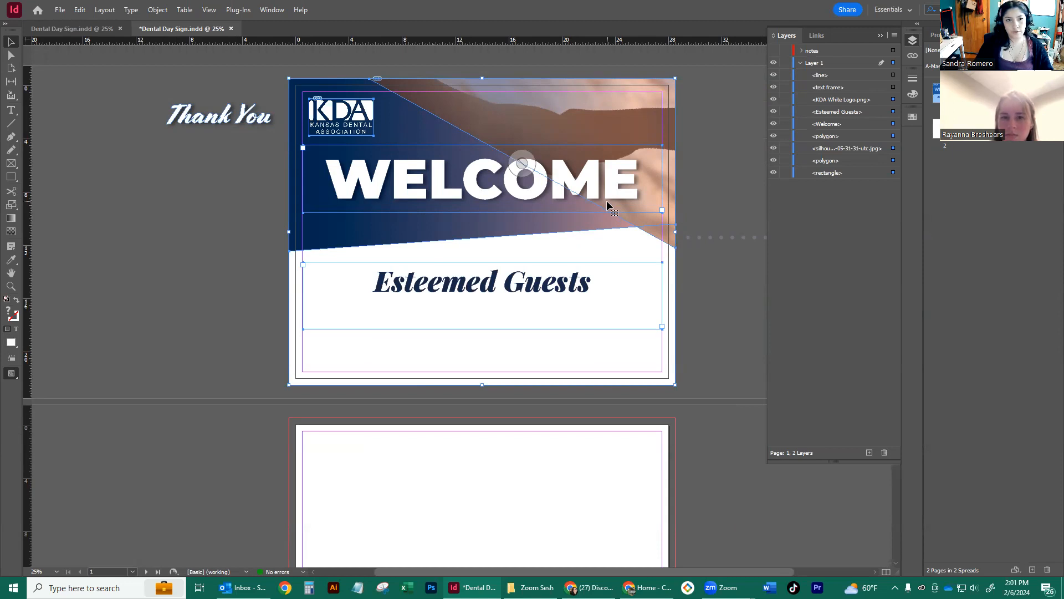
- Copy the selected page 1 artwork and paste it in place on page 2
{"action": "scroll", "coordinate": [395, 328], "scroll_direction": "down", "scroll_amount": 1}
{"action": "scroll", "coordinate": [395, 327], "scroll_direction": "down", "scroll_amount": 1}
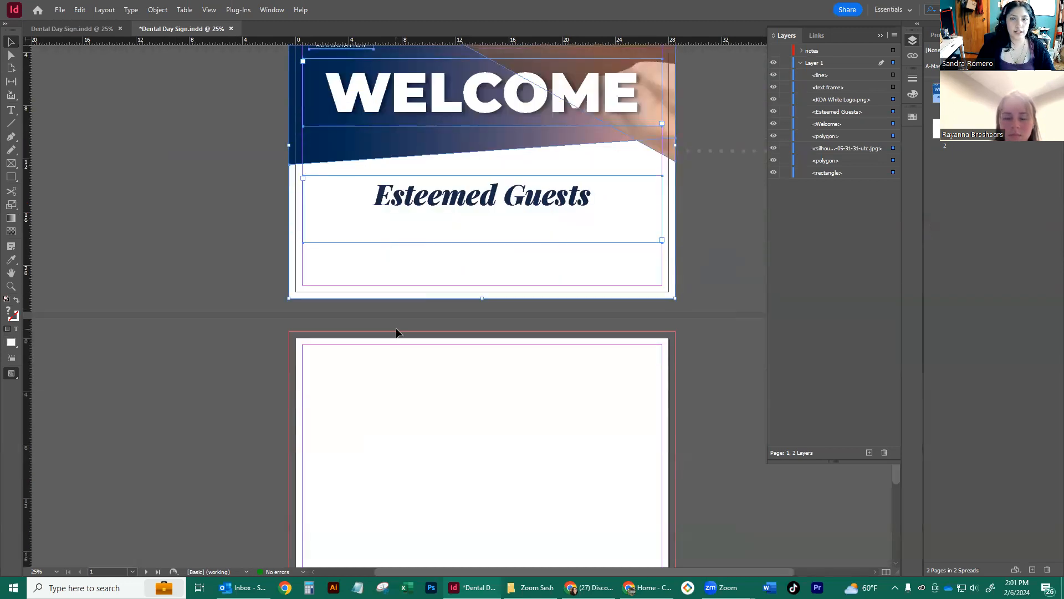
{"action": "scroll", "coordinate": [395, 327], "scroll_direction": "up", "scroll_amount": 2}
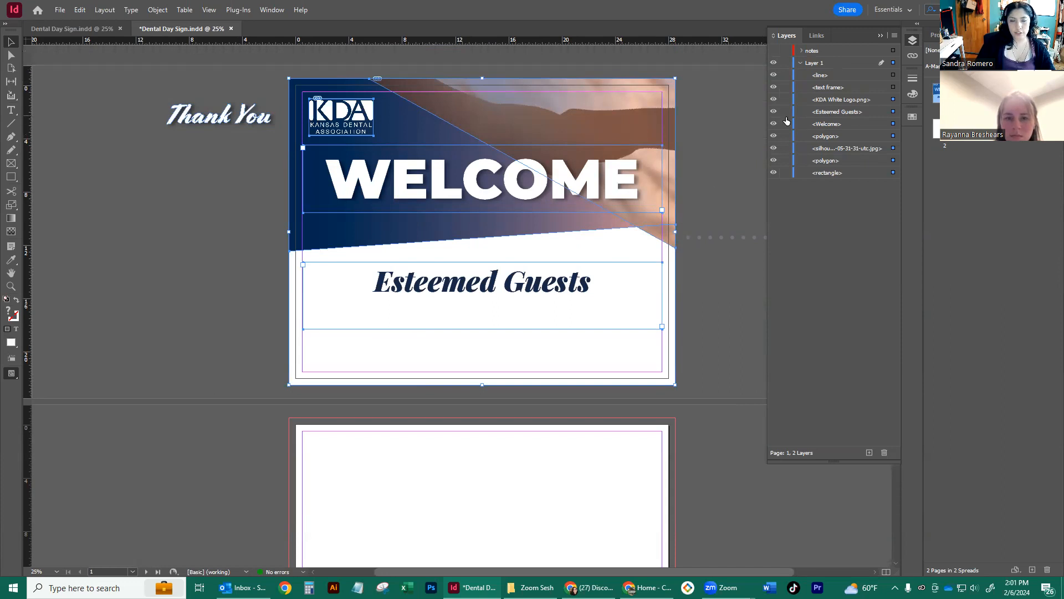
{"action": "scroll", "coordinate": [511, 308], "scroll_direction": "down", "scroll_amount": 4}
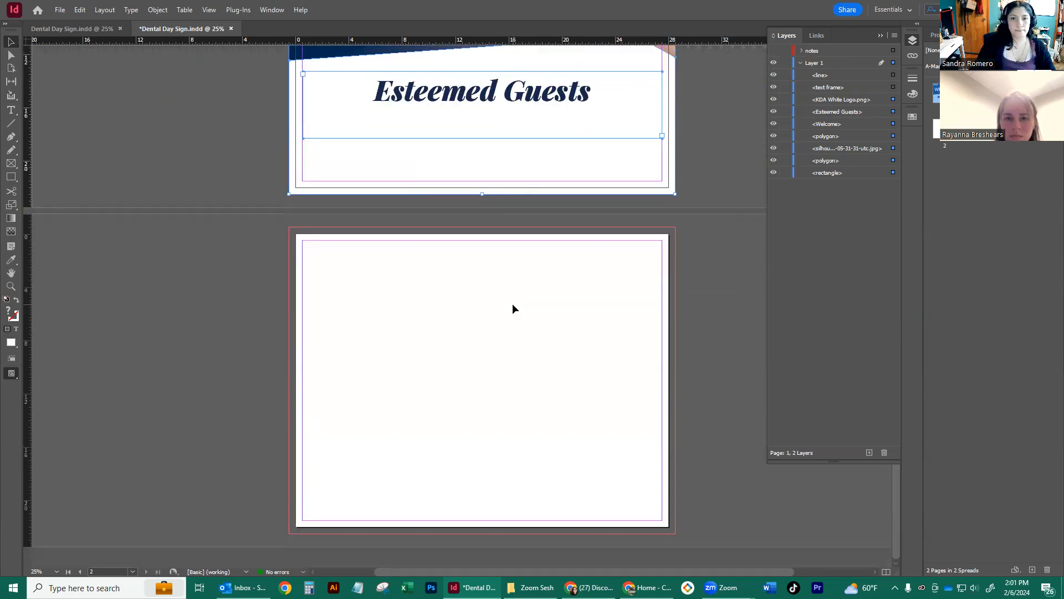
{"action": "left_click", "coordinate": [542, 349]}
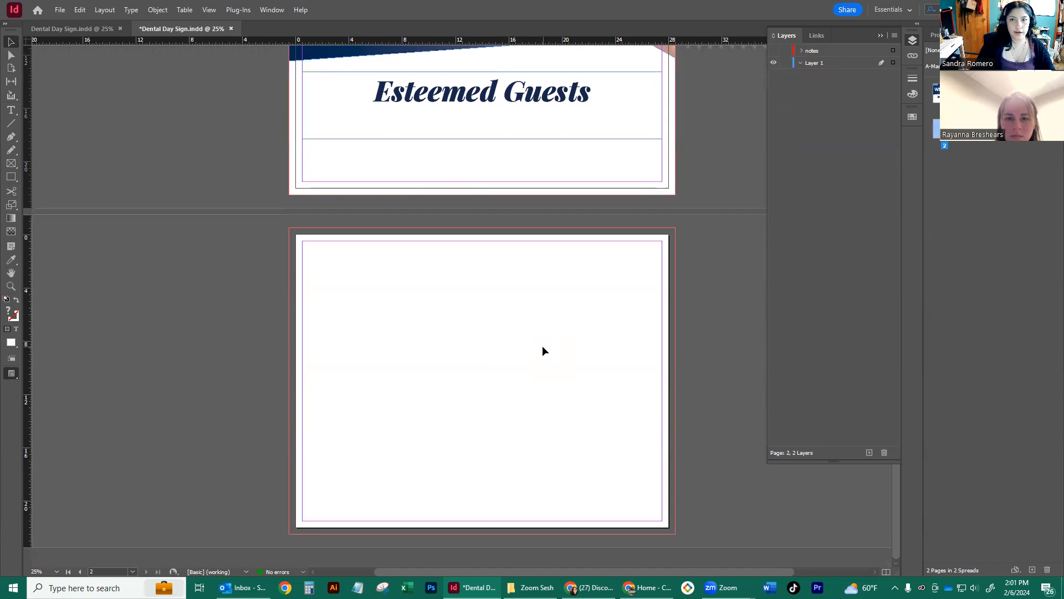
{"action": "left_click", "coordinate": [801, 63]}
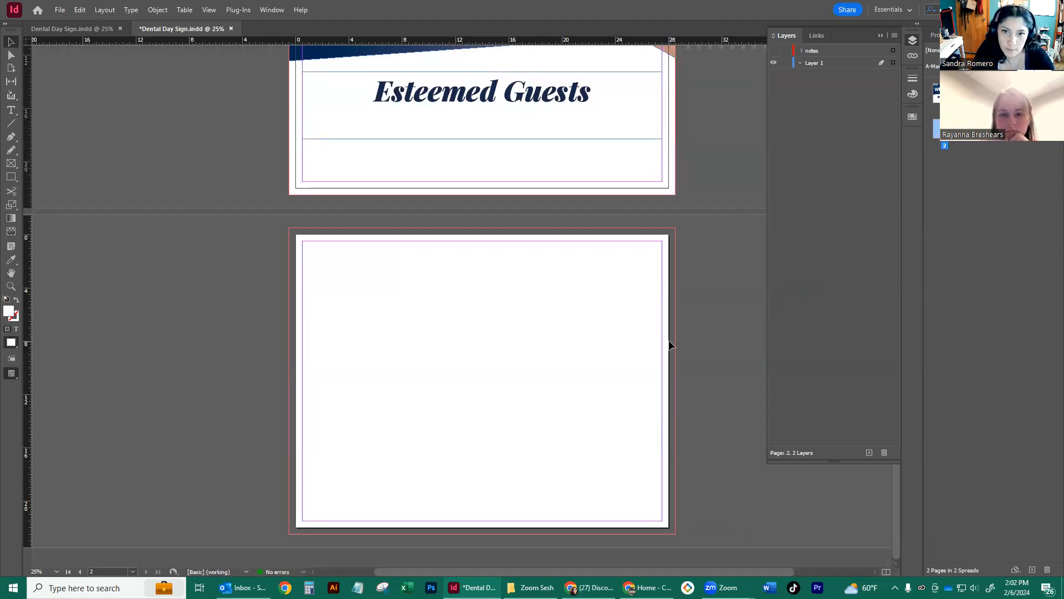
{"action": "scroll", "coordinate": [665, 338], "scroll_direction": "up", "scroll_amount": 4}
{"action": "left_click", "coordinate": [633, 137]}
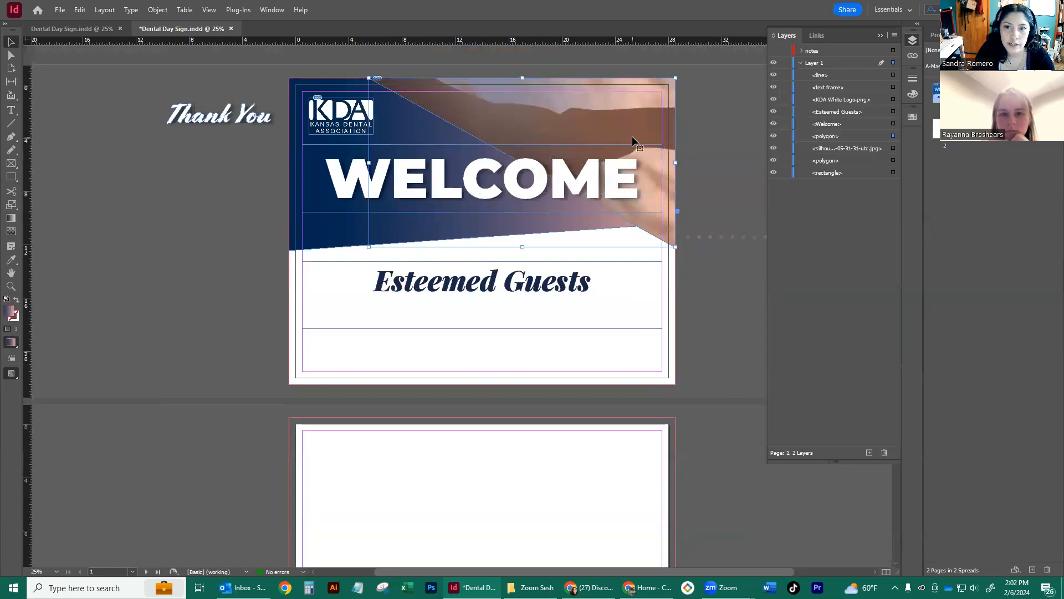
{"action": "scroll", "coordinate": [554, 358], "scroll_direction": "down", "scroll_amount": 3}
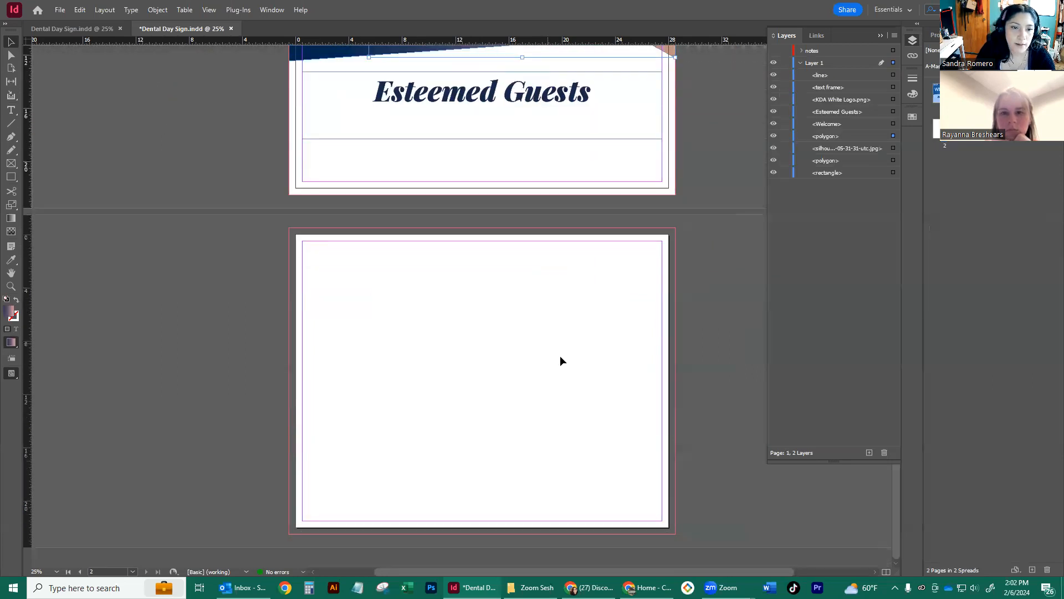
{"action": "left_click", "coordinate": [540, 312]}
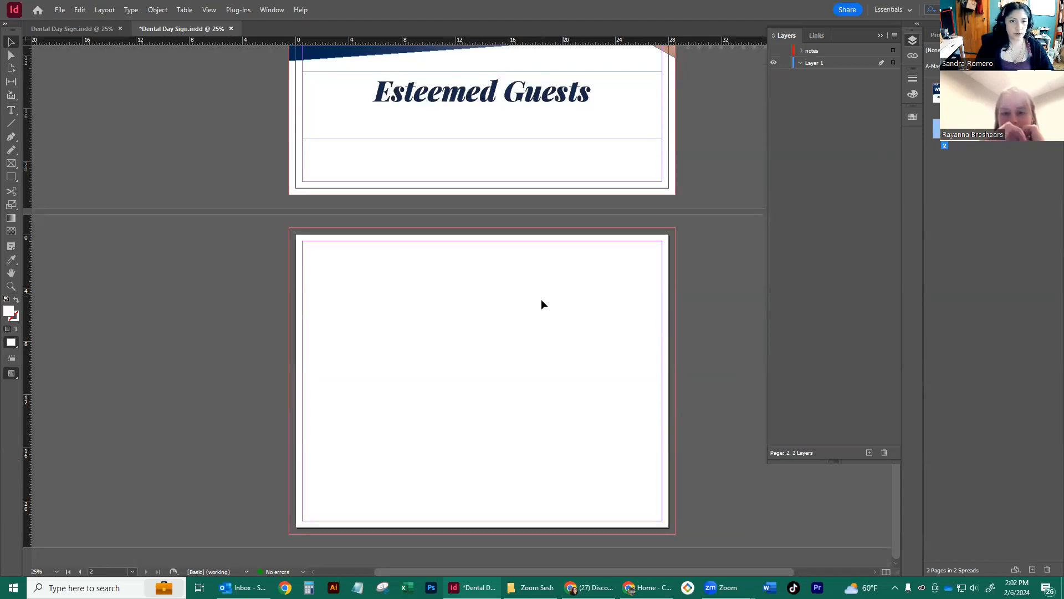
{"action": "right_click", "coordinate": [415, 272]}
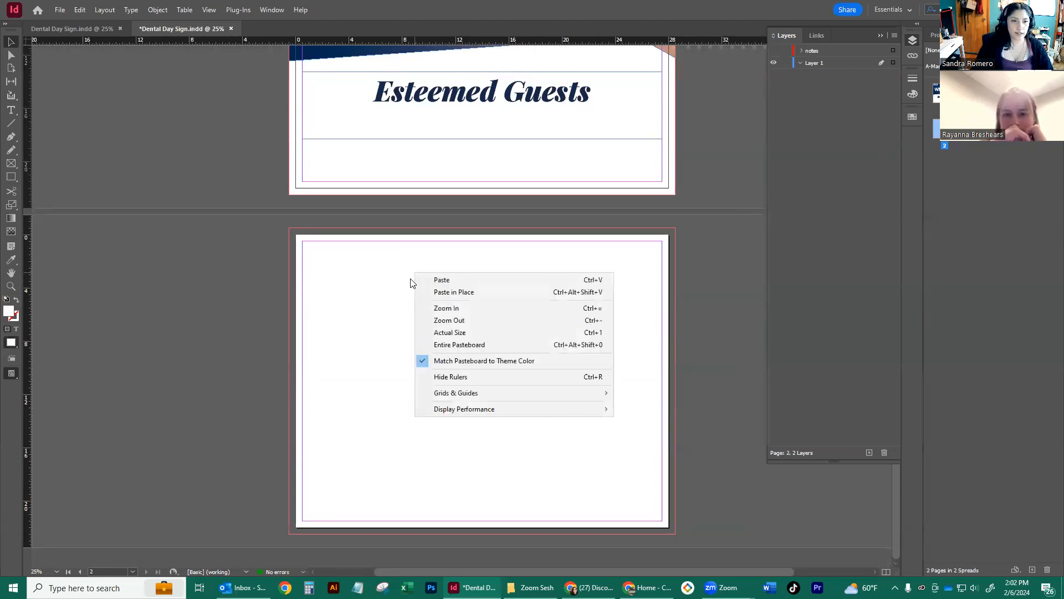
{"action": "left_click", "coordinate": [508, 292]}
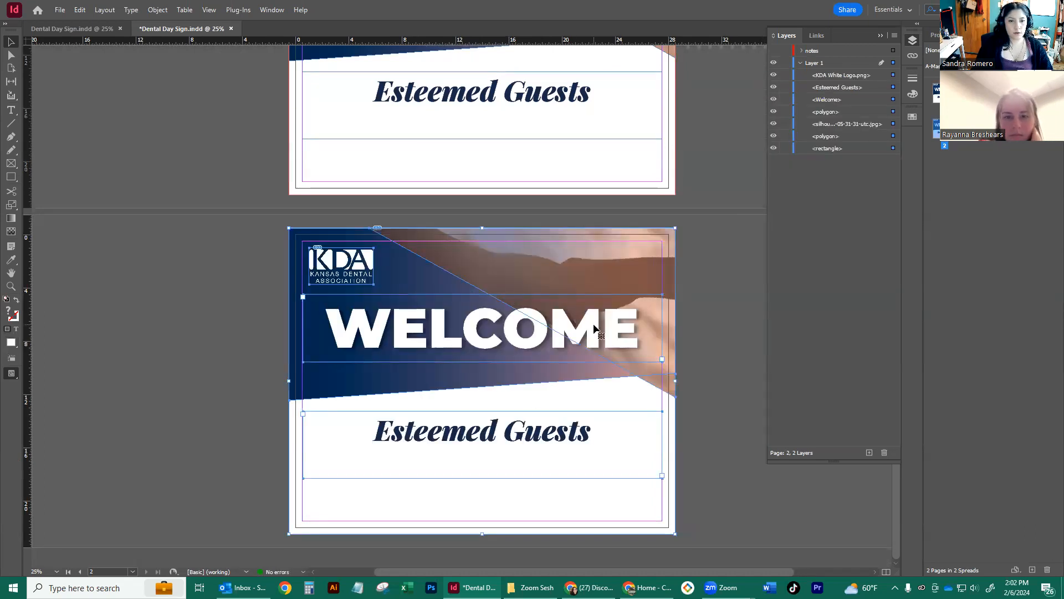
{"action": "left_click", "coordinate": [699, 308]}
{"action": "scroll", "coordinate": [558, 379], "scroll_direction": "up", "scroll_amount": 2}
{"action": "scroll", "coordinate": [549, 379], "scroll_direction": "down", "scroll_amount": 2}
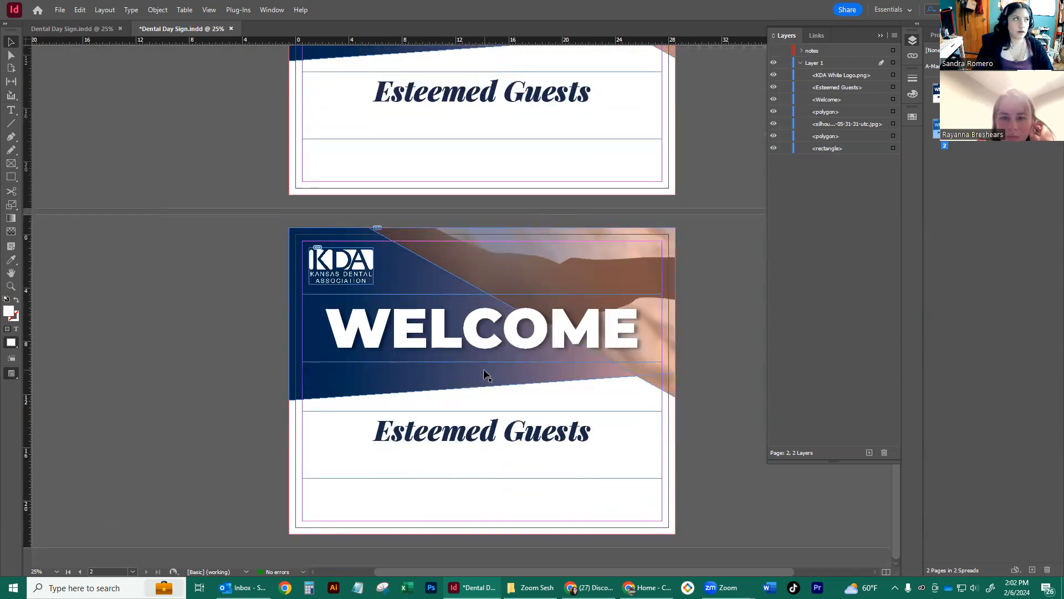
- Replace the WELCOME heading on page 2 with RESTROOMS
{"action": "left_click", "coordinate": [470, 335]}
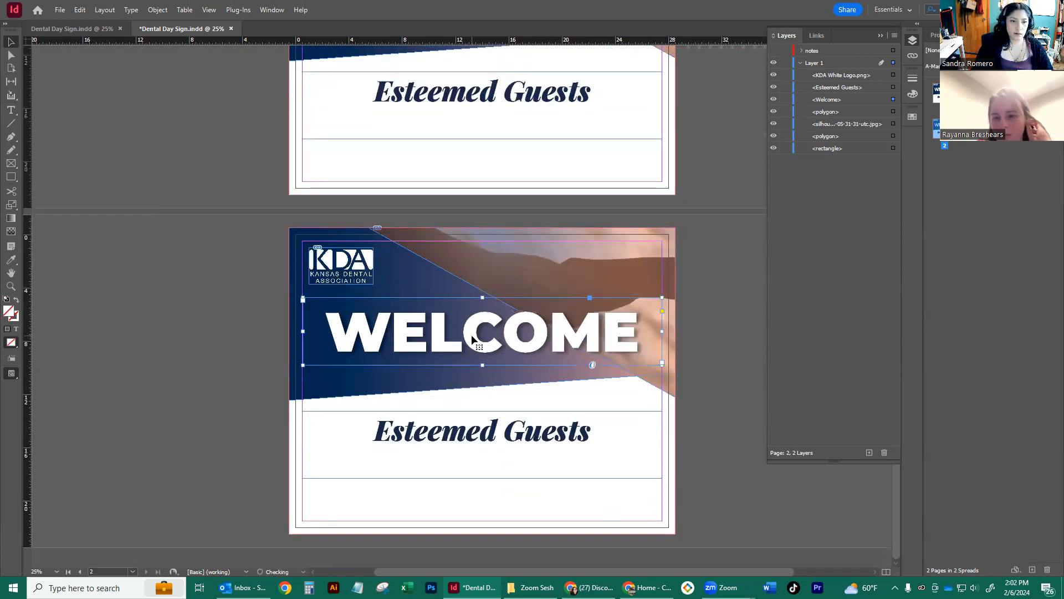
{"action": "left_click", "coordinate": [543, 436]}
{"action": "key", "text": "t"}
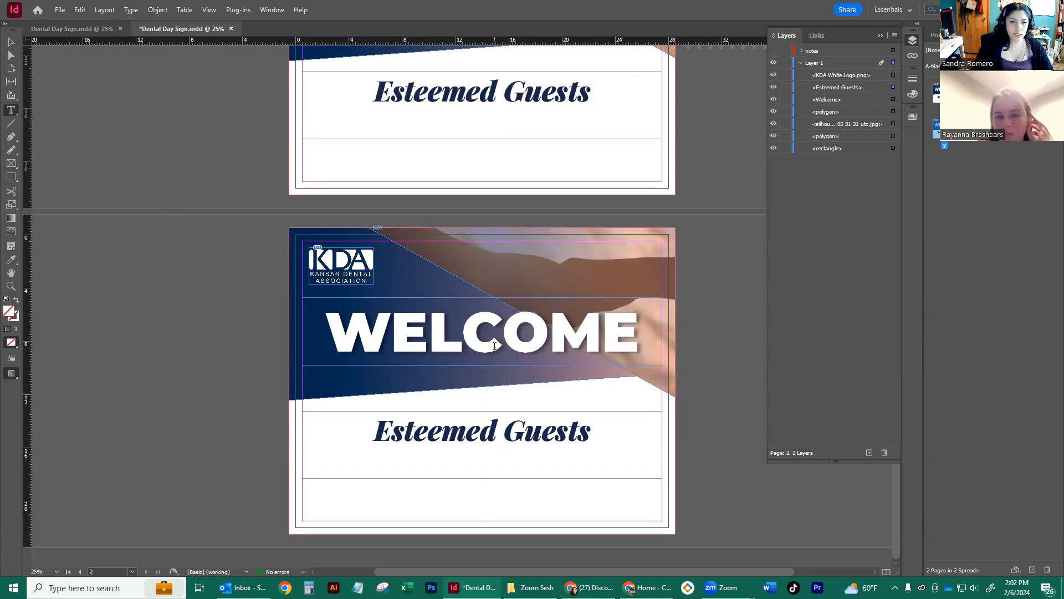
{"action": "double_click", "coordinate": [523, 340]}
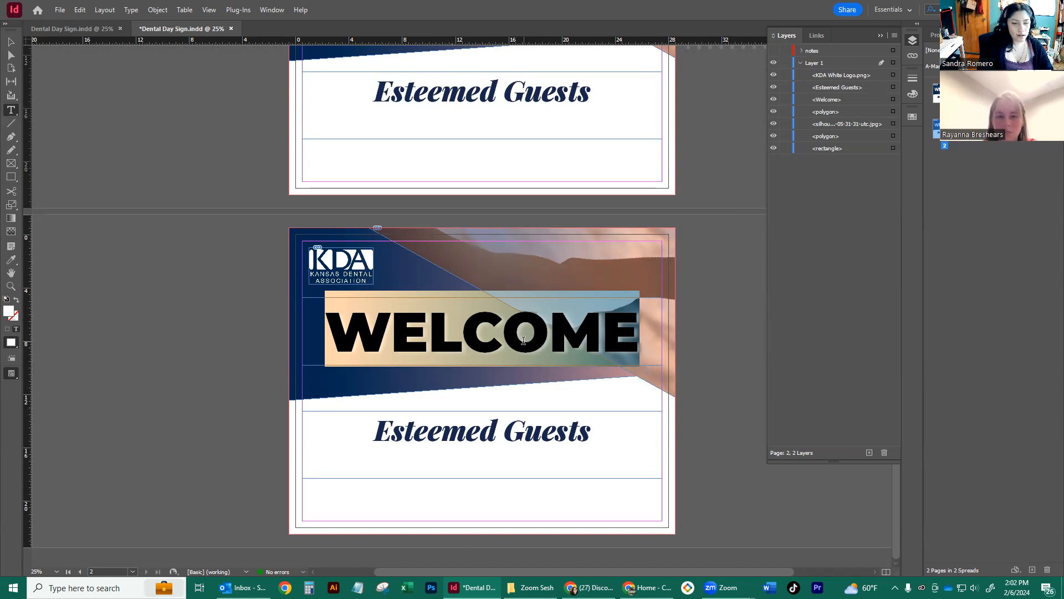
{"action": "type", "text": "RESTORRM"}
{"action": "key", "text": "BackSpace"}
{"action": "key", "text": "BackSpace"}
{"action": "key", "text": "BackSpace"}
{"action": "key", "text": "BackSpace"}
{"action": "type", "text": "ROOMS"}
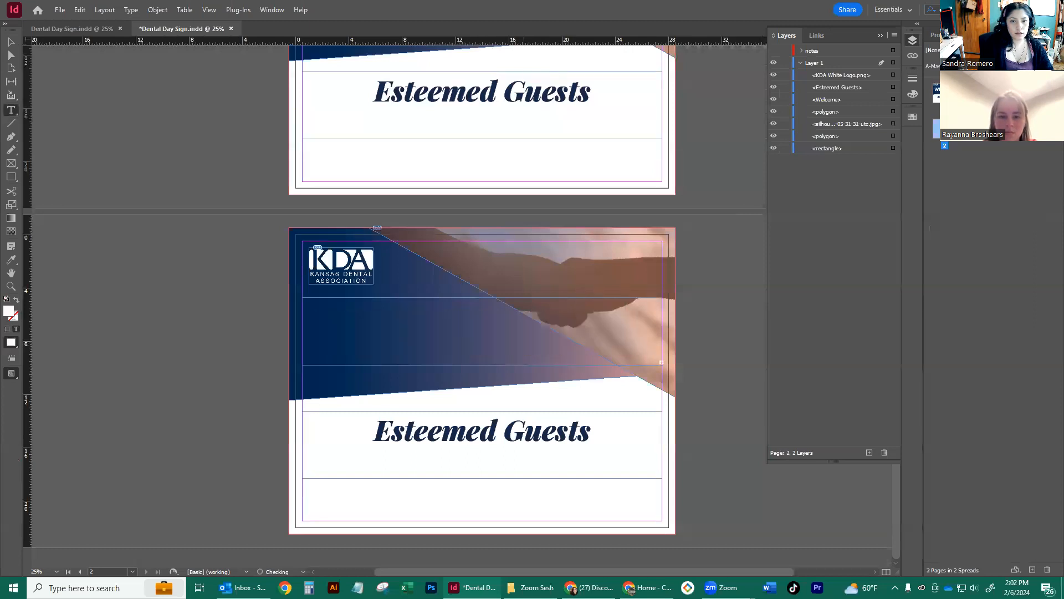
- Reduce the font size of the RESTROOMS heading, first to 200 pt and finally to 150 pt
{"action": "left_click", "coordinate": [937, 35]}
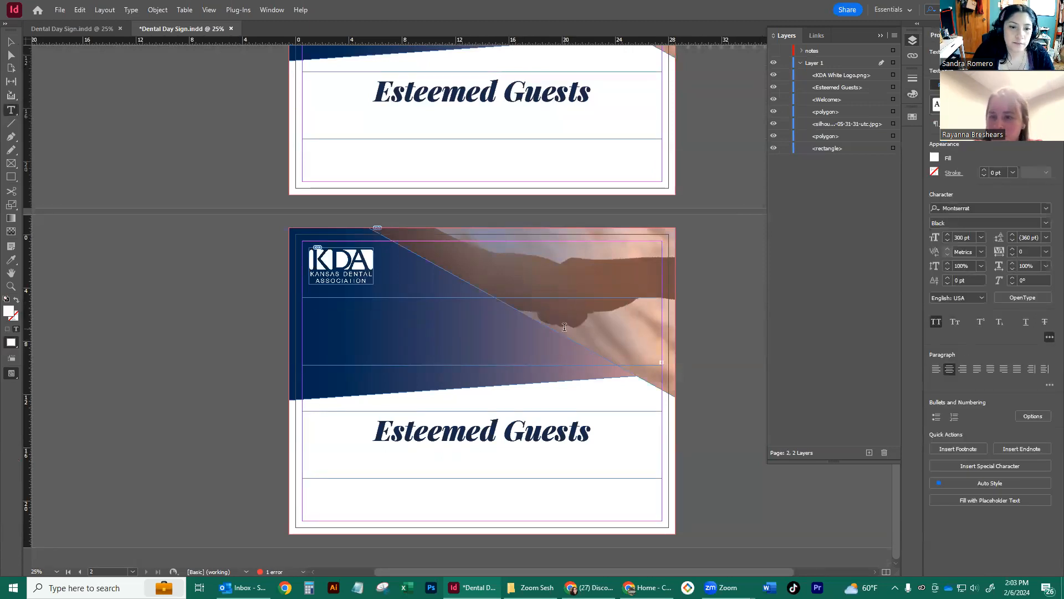
{"action": "left_click", "coordinate": [948, 240]}
{"action": "left_click", "coordinate": [948, 240]}
{"action": "left_click", "coordinate": [946, 240]}
{"action": "left_click", "coordinate": [946, 239]}
{"action": "left_click", "coordinate": [947, 240]}
{"action": "left_click", "coordinate": [946, 240]}
{"action": "left_click", "coordinate": [947, 240]}
{"action": "left_click", "coordinate": [947, 239]}
{"action": "left_click", "coordinate": [947, 240]}
{"action": "left_click", "coordinate": [946, 240]}
{"action": "left_click", "coordinate": [947, 239]}
{"action": "left_click", "coordinate": [947, 240]}
{"action": "left_click", "coordinate": [962, 236]}
{"action": "double_click", "coordinate": [964, 238]}
{"action": "type", "text": "200"}
{"action": "key", "text": "Return"}
{"action": "type", "text": "150"}
{"action": "key", "text": "Return"}
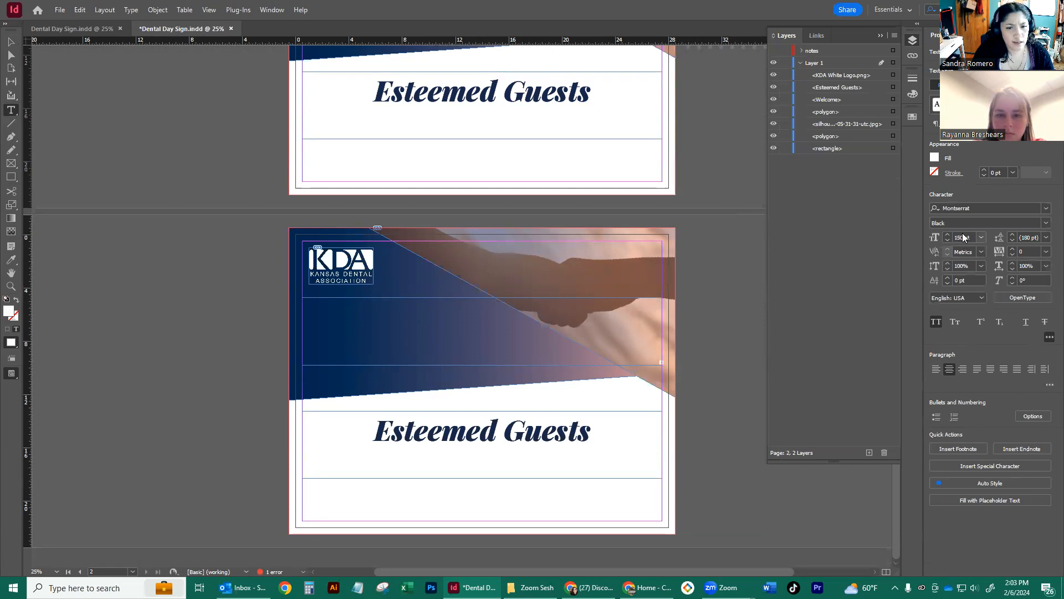
- Enlarge the RESTROOMS text frame on page 2 so the whole heading fits, and shift it back across the page
{"action": "key", "text": "Escape"}
{"action": "left_click_drag", "start_coordinate": [482, 364], "coordinate": [482, 468]}
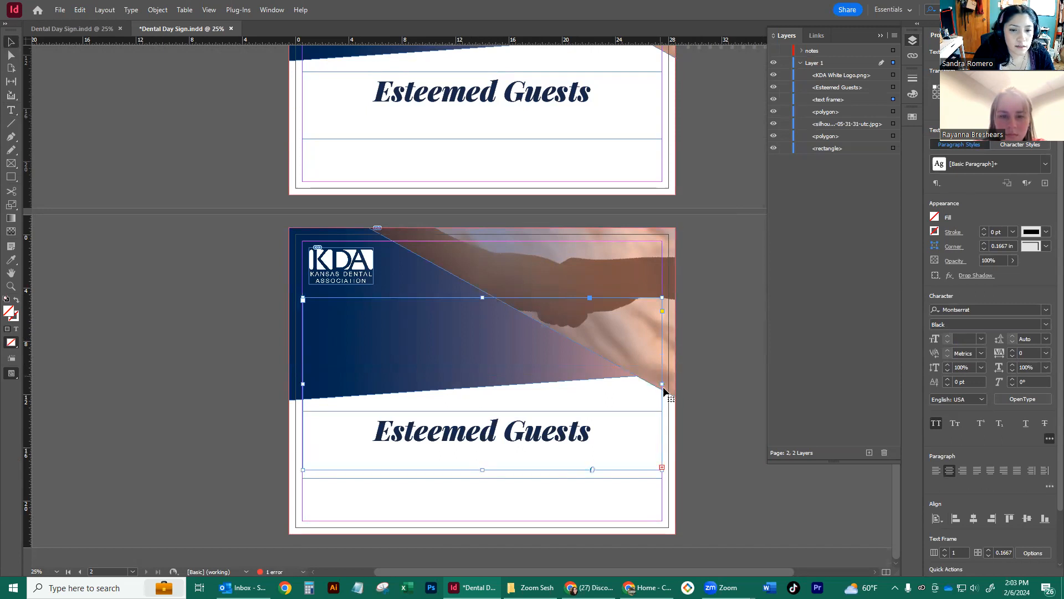
{"action": "left_click_drag", "start_coordinate": [663, 384], "coordinate": [743, 382]}
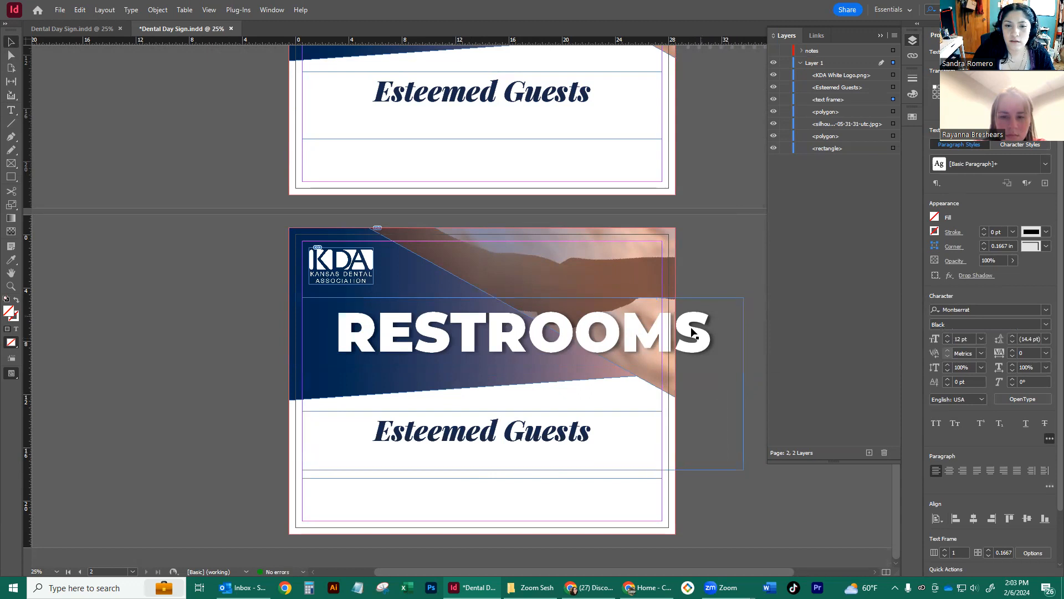
{"action": "left_click_drag", "start_coordinate": [697, 327], "coordinate": [673, 329]}
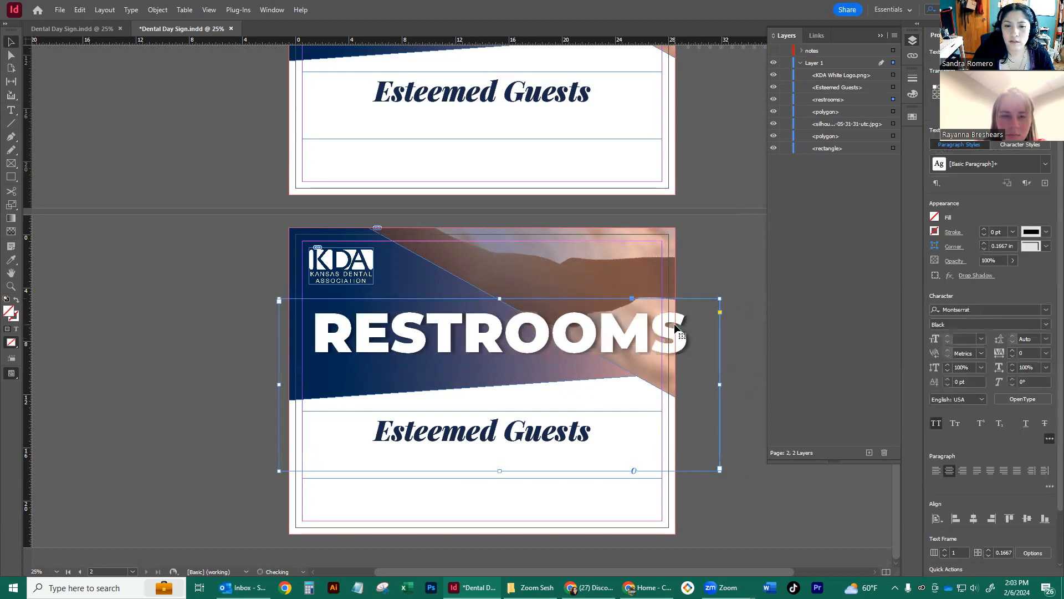
{"action": "left_click", "coordinate": [967, 338]}
{"action": "left_click", "coordinate": [700, 278]}
{"action": "left_click", "coordinate": [657, 318]}
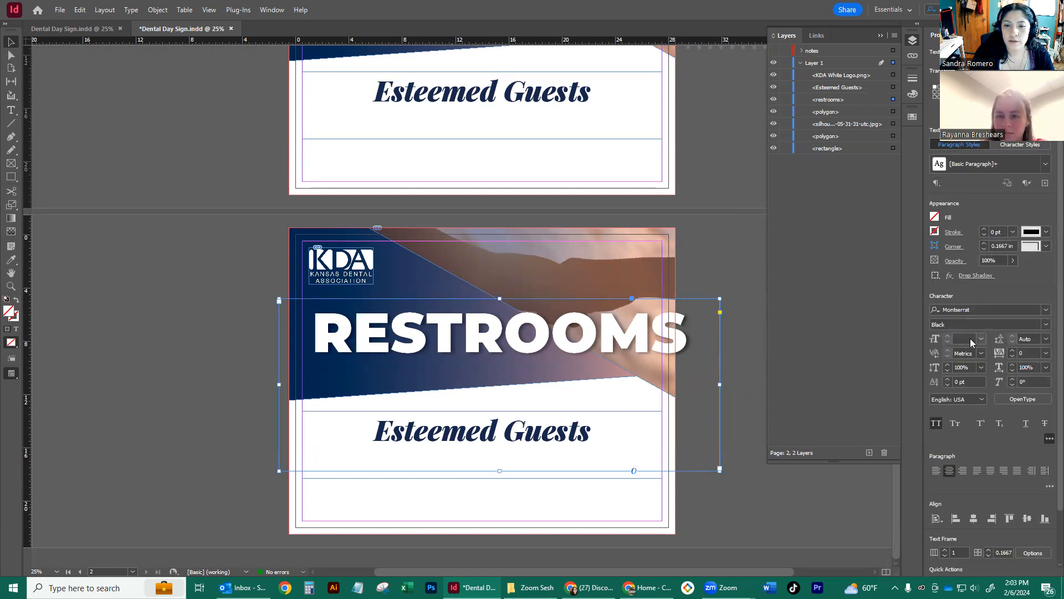
{"action": "double_click", "coordinate": [696, 355]}
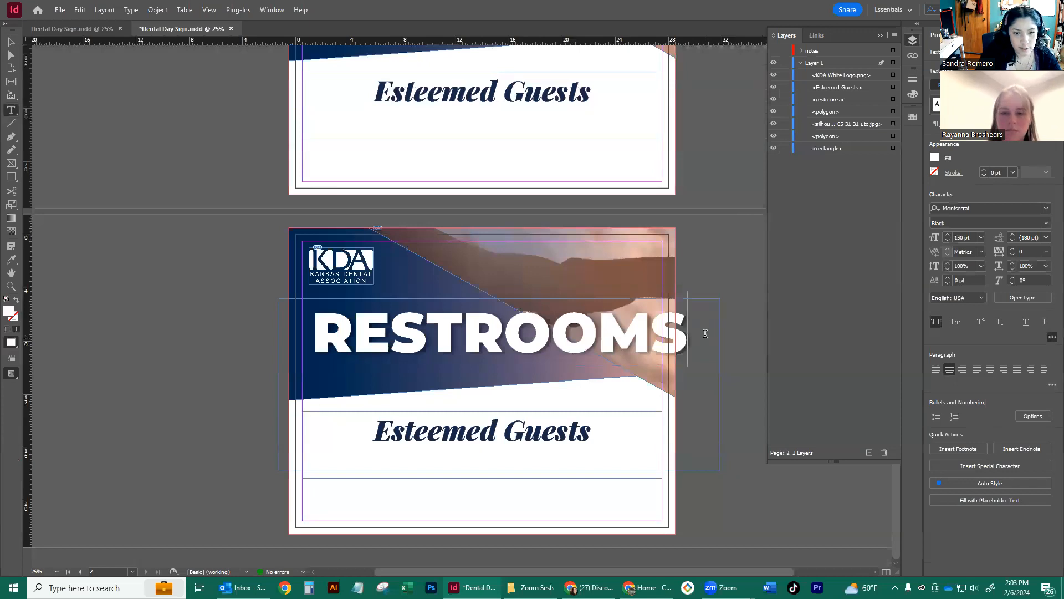
{"action": "type", "text": "sss"}
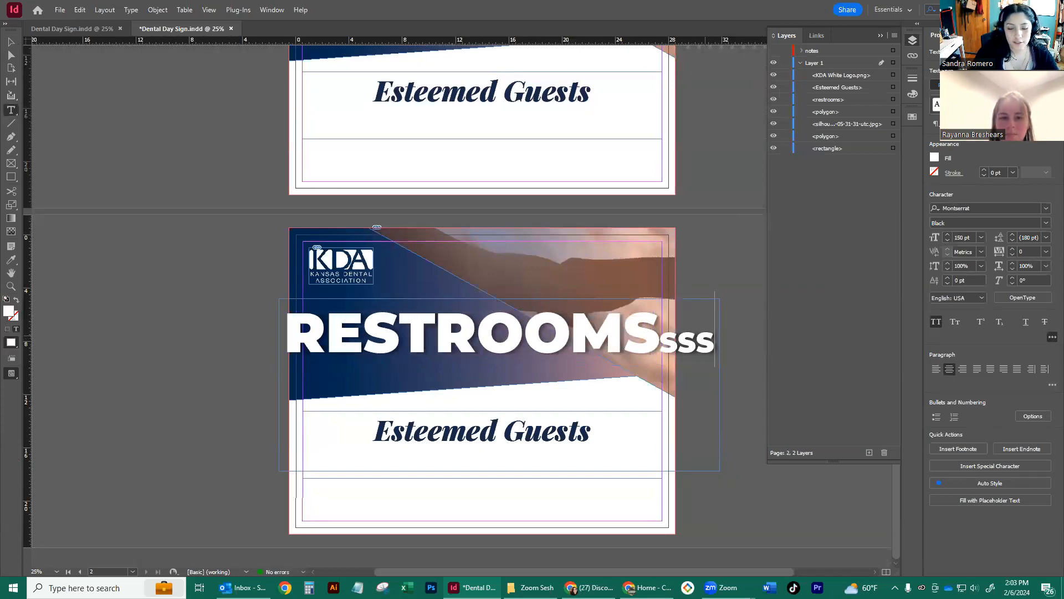
{"action": "key", "text": "BackSpace"}
{"action": "key", "text": "BackSpace"}
{"action": "key", "text": "BackSpace"}
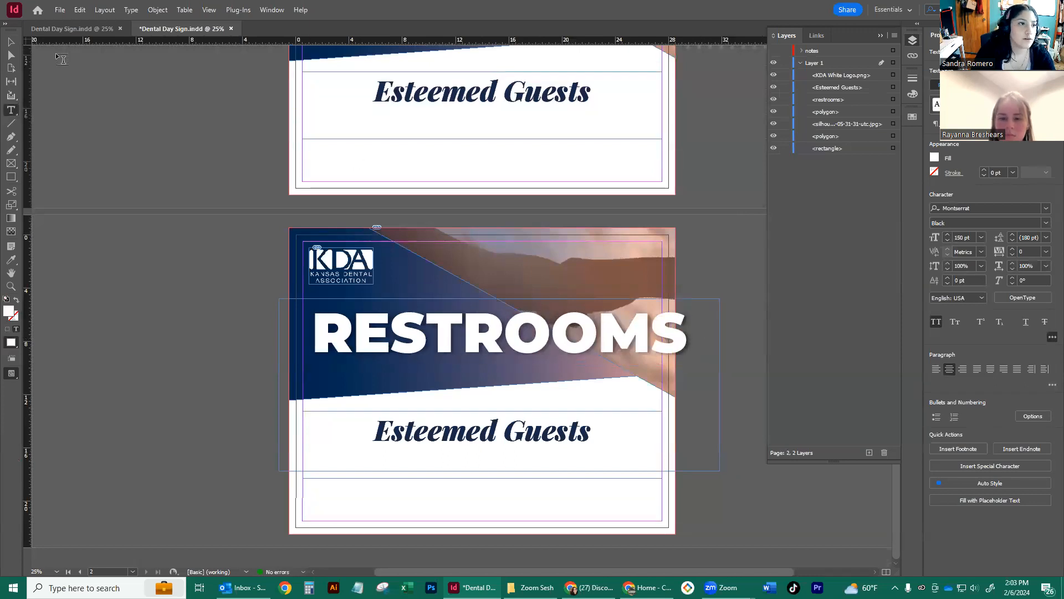
- Set the font size of the RESTROOMS heading to 200 pt
{"action": "left_click", "coordinate": [9, 43]}
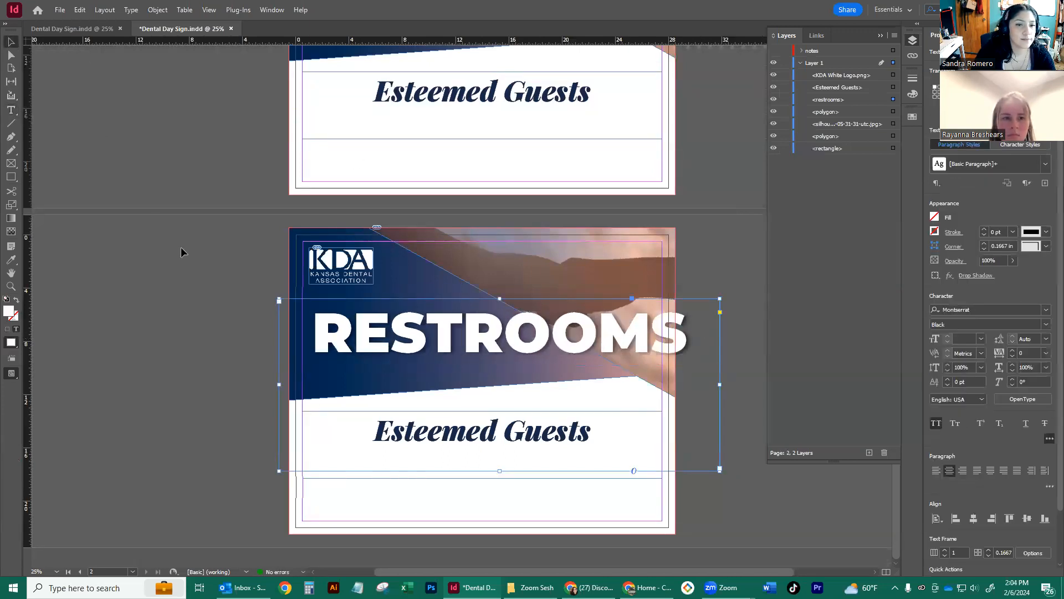
{"action": "left_click", "coordinate": [215, 255]}
{"action": "left_click", "coordinate": [685, 344]}
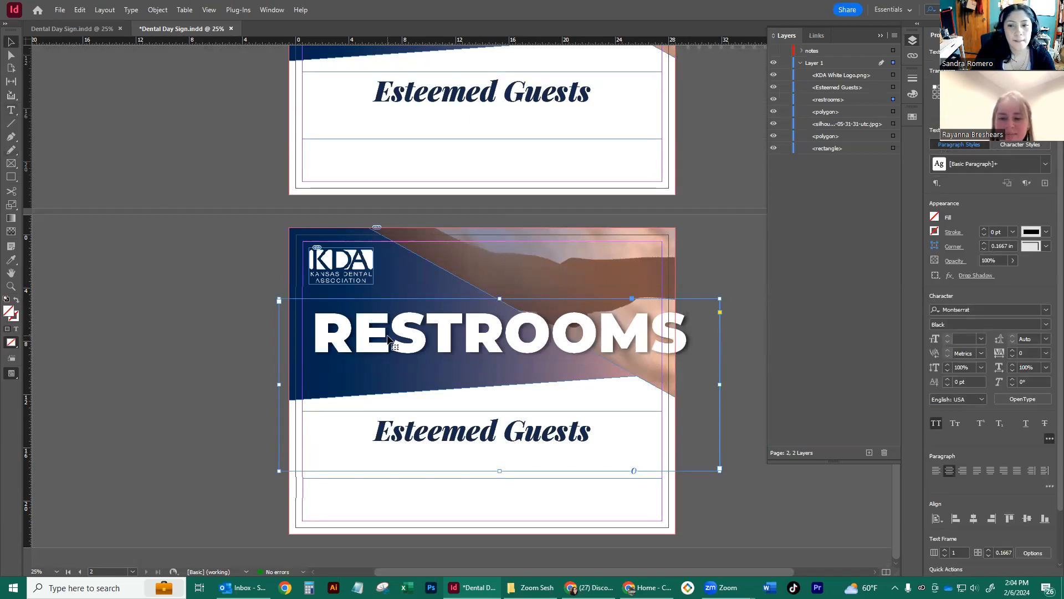
{"action": "left_click", "coordinate": [962, 338]}
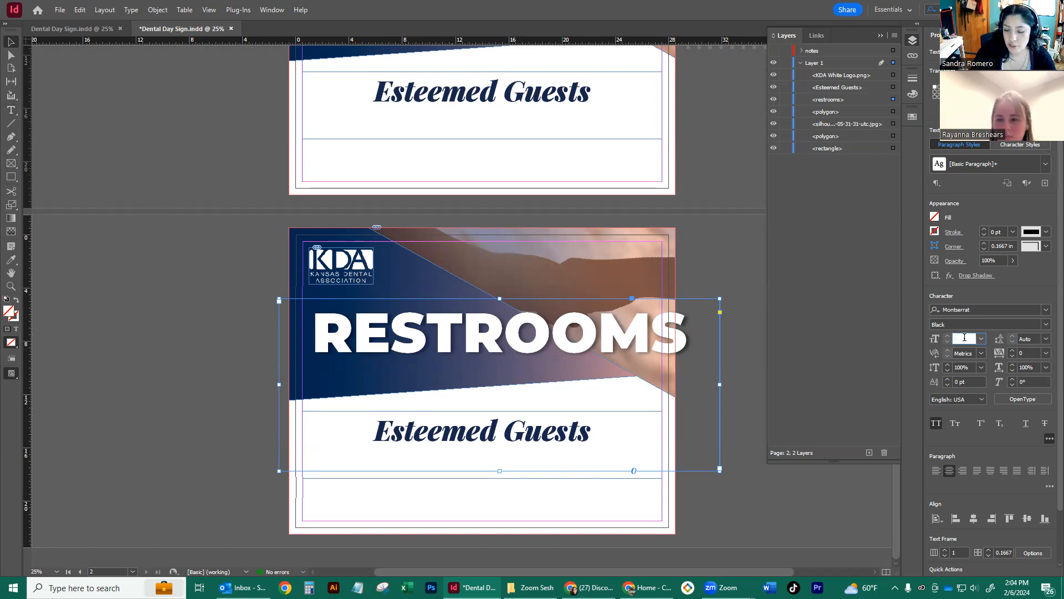
{"action": "type", "text": "200"}
{"action": "key", "text": "Return"}
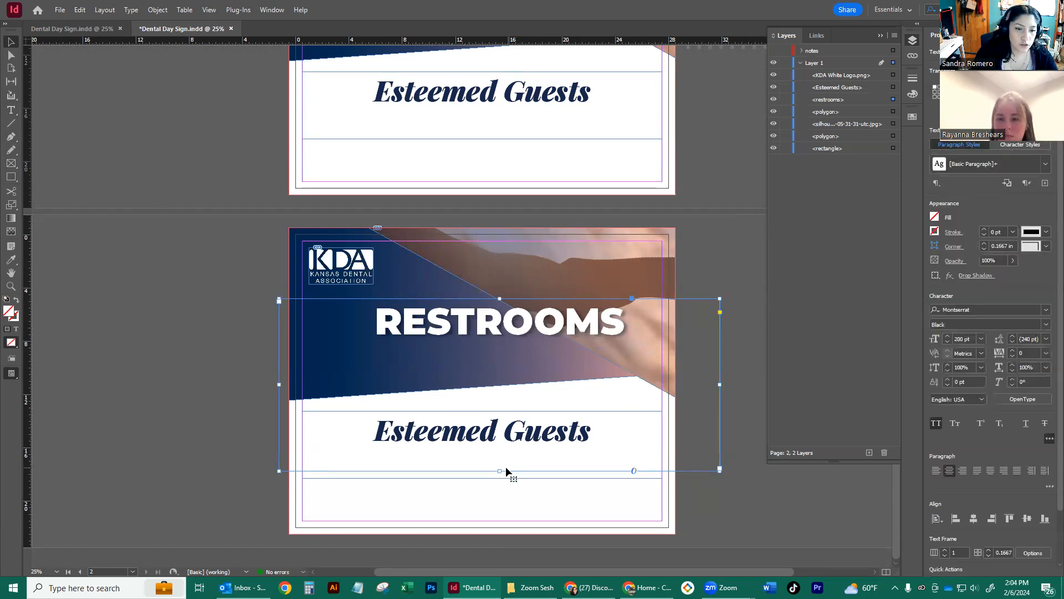
- Shrink the RESTROOMS text frame closely around the heading and center it horizontally on the page
{"action": "left_click_drag", "start_coordinate": [501, 471], "coordinate": [501, 347]}
{"action": "left_click_drag", "start_coordinate": [721, 323], "coordinate": [642, 323]}
{"action": "left_click_drag", "start_coordinate": [279, 323], "coordinate": [345, 323]}
{"action": "left_click", "coordinate": [972, 520]}
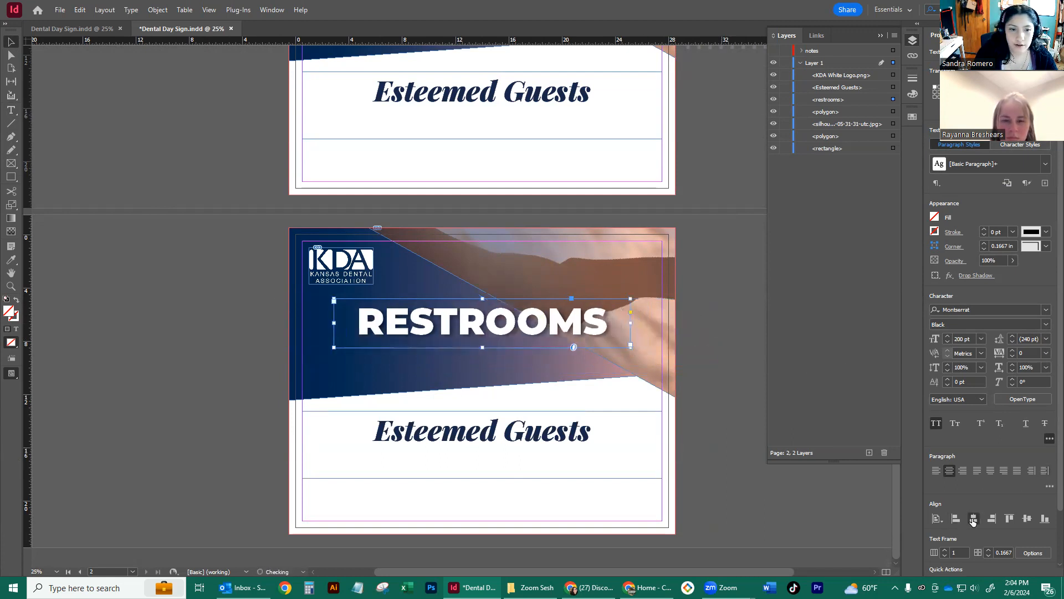
{"action": "left_click", "coordinate": [681, 354]}
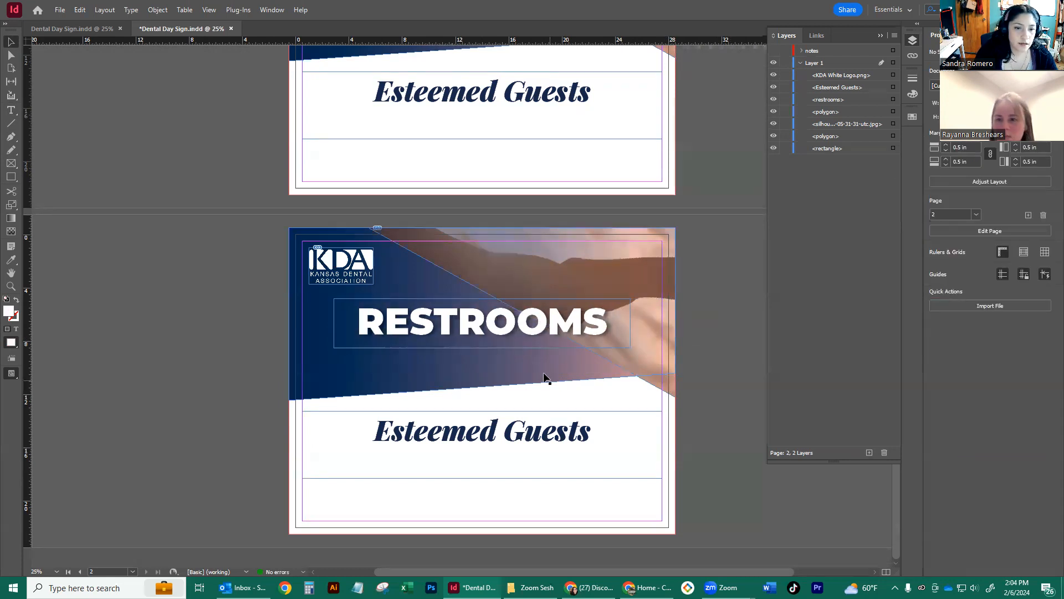
- Replace the Esteemed Guests text on page 2 with Women
{"action": "double_click", "coordinate": [540, 433]}
{"action": "key", "text": "ctrl+a"}
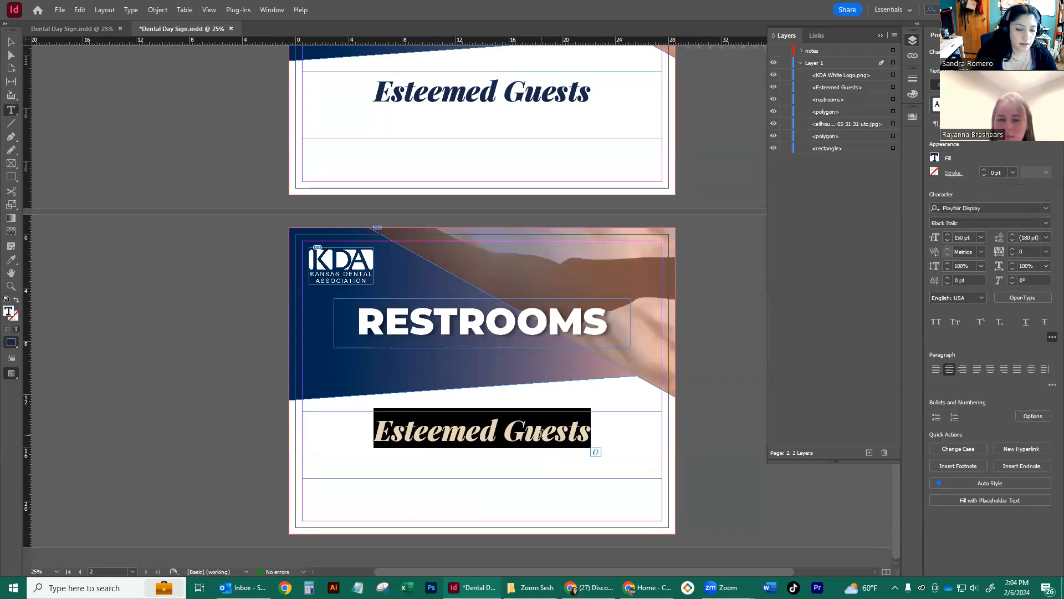
{"action": "type", "text": "Womens"}
{"action": "key", "text": "BackSpace"}
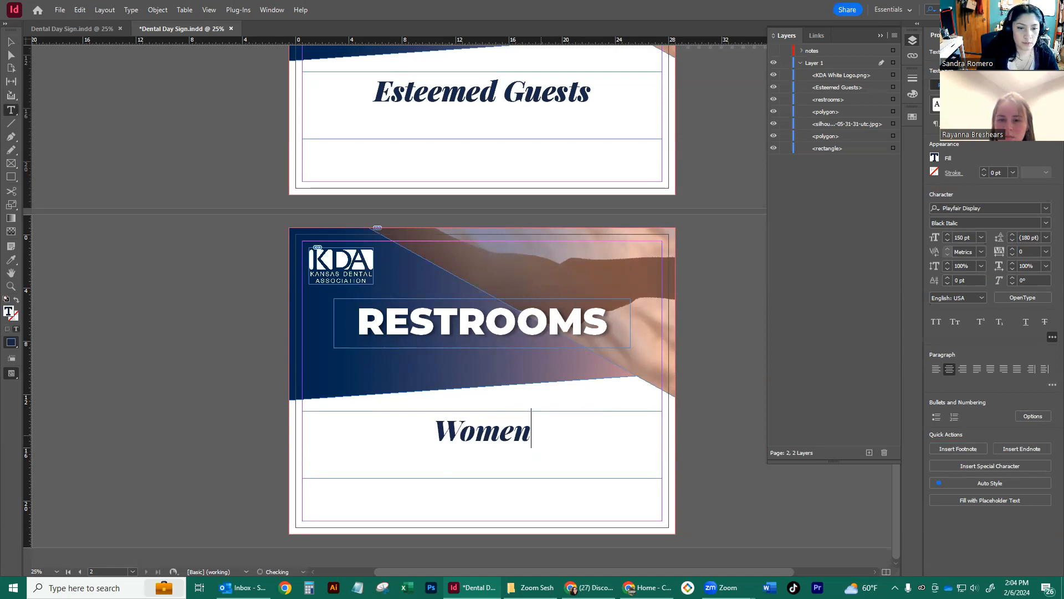
- Move the Women text frame slightly up below the gradient shape and narrow it equally on both sides
{"action": "left_click", "coordinate": [12, 42]}
{"action": "left_click", "coordinate": [105, 156]}
{"action": "left_click_drag", "start_coordinate": [499, 434], "coordinate": [499, 422]}
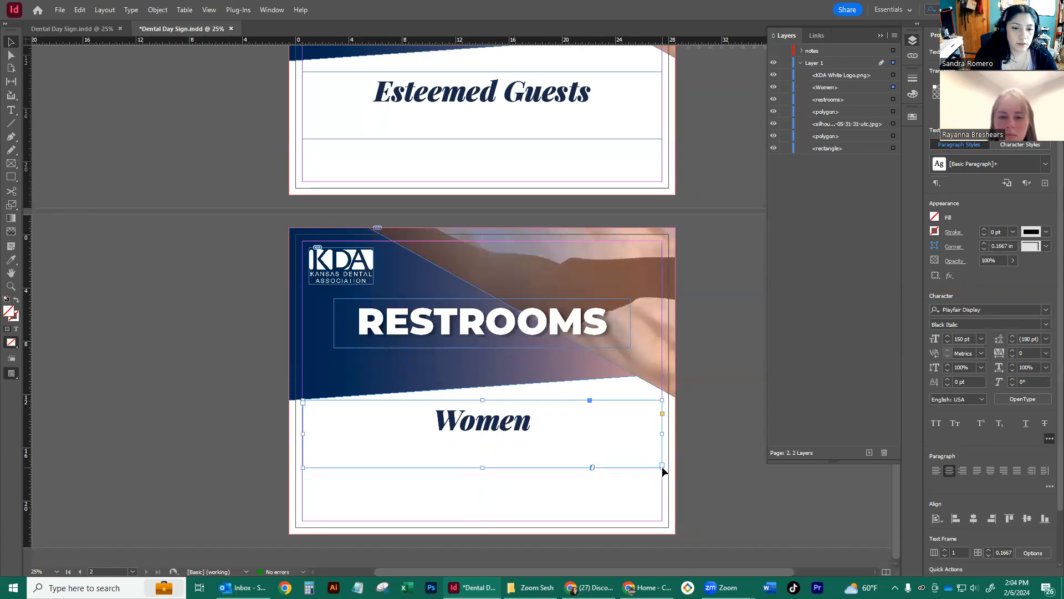
{"action": "mouse_move", "coordinate": [661, 433]}
{"action": "left_mouse_down"}
{"action": "mouse_move", "coordinate": [572, 431]}
{"action": "mouse_move", "coordinate": [647, 425]}
{"action": "left_mouse_up"}
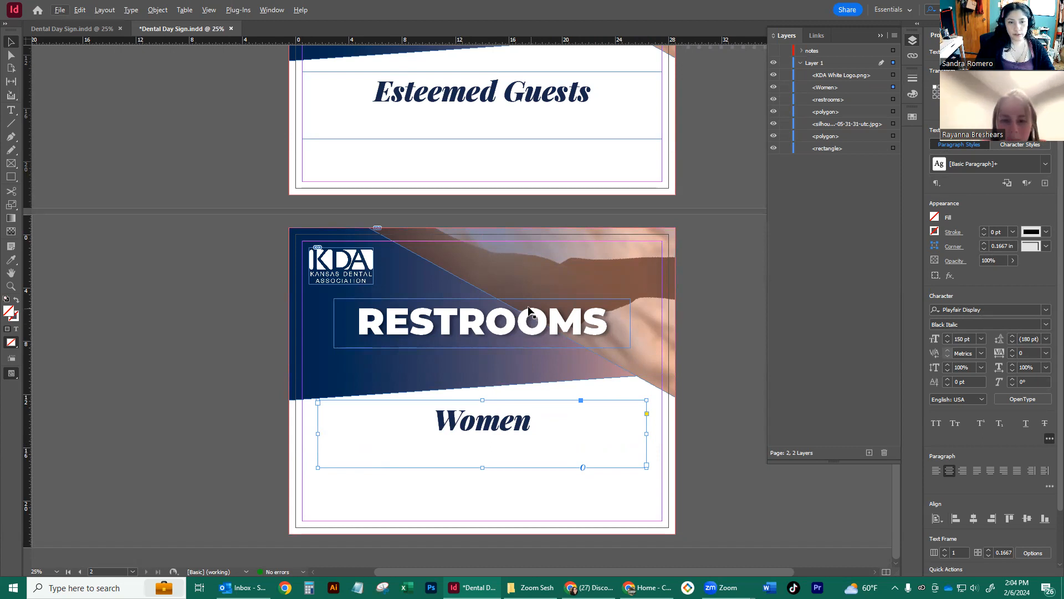
{"action": "left_click_drag", "start_coordinate": [646, 434], "coordinate": [560, 433]}
{"action": "left_click_drag", "start_coordinate": [318, 434], "coordinate": [370, 433]}
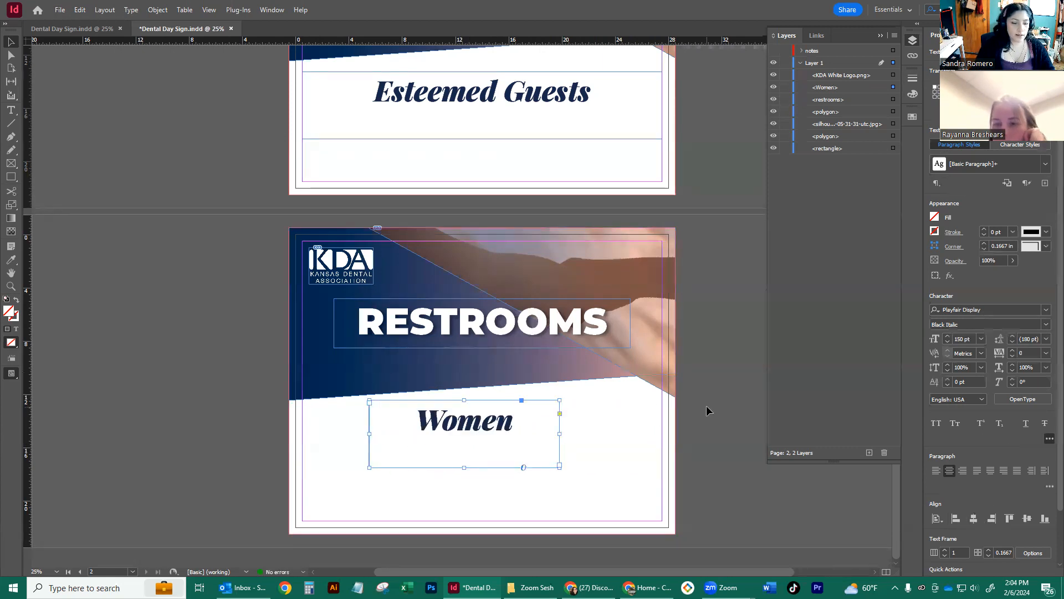
{"action": "key", "text": "ctrl+z"}
{"action": "key", "text": "ctrl+z"}
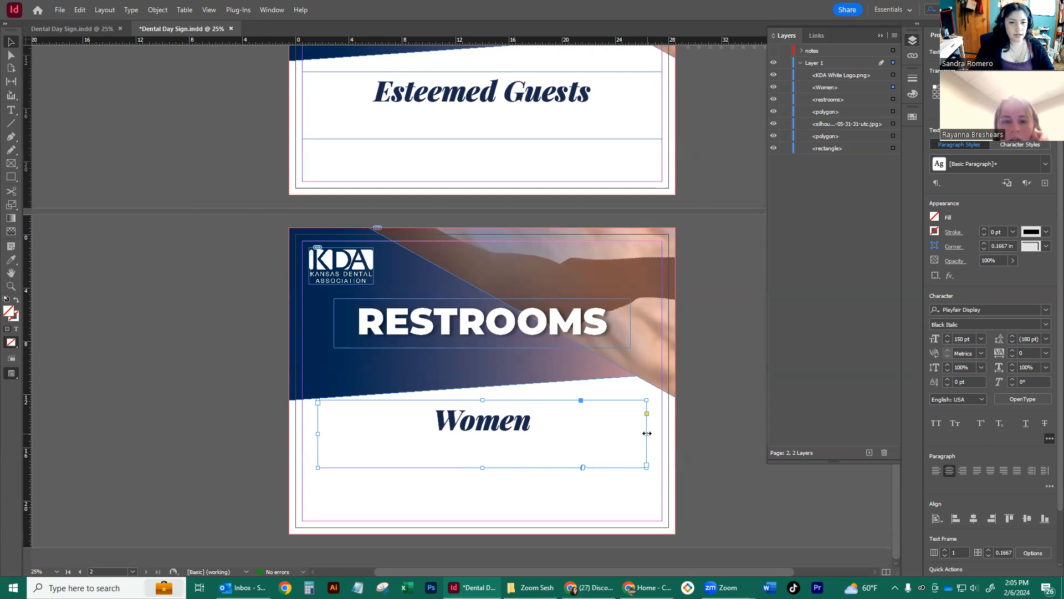
- Tighten the Women text frame around its word, narrowing both sides equally and reducing its height
{"action": "left_click_drag", "start_coordinate": [647, 433], "coordinate": [547, 434]}
{"action": "left_click_drag", "start_coordinate": [488, 468], "coordinate": [485, 444]}
{"action": "left_click", "coordinate": [748, 374]}
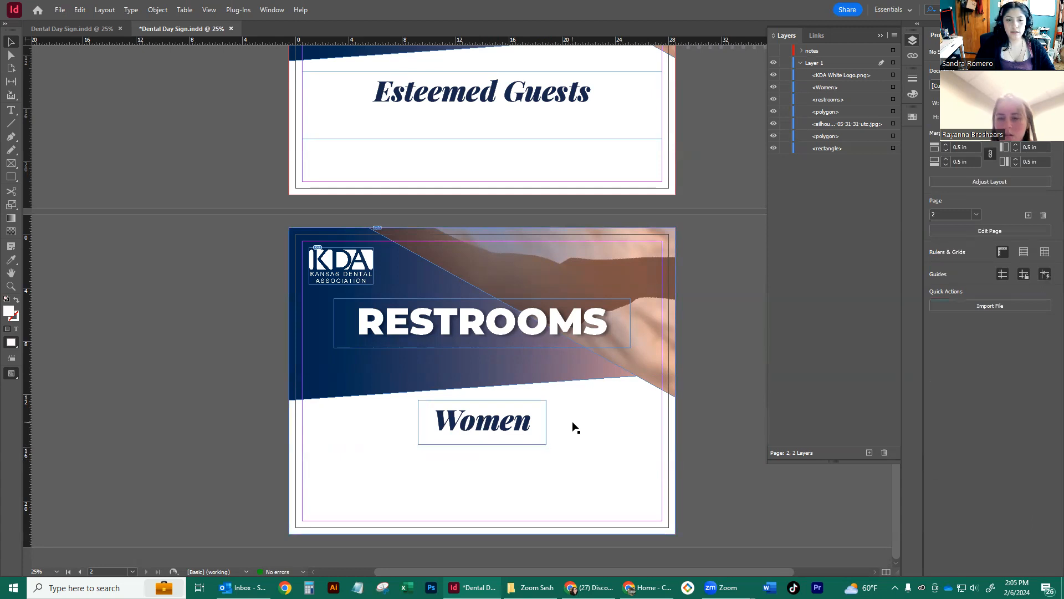
{"action": "left_click", "coordinate": [559, 410]}
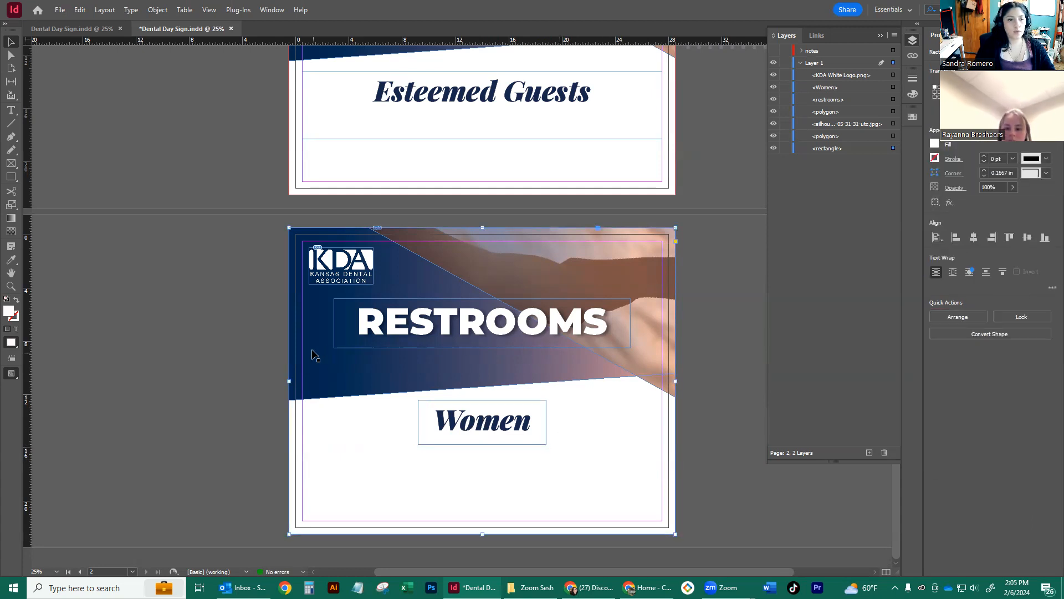
{"action": "left_click", "coordinate": [267, 351]}
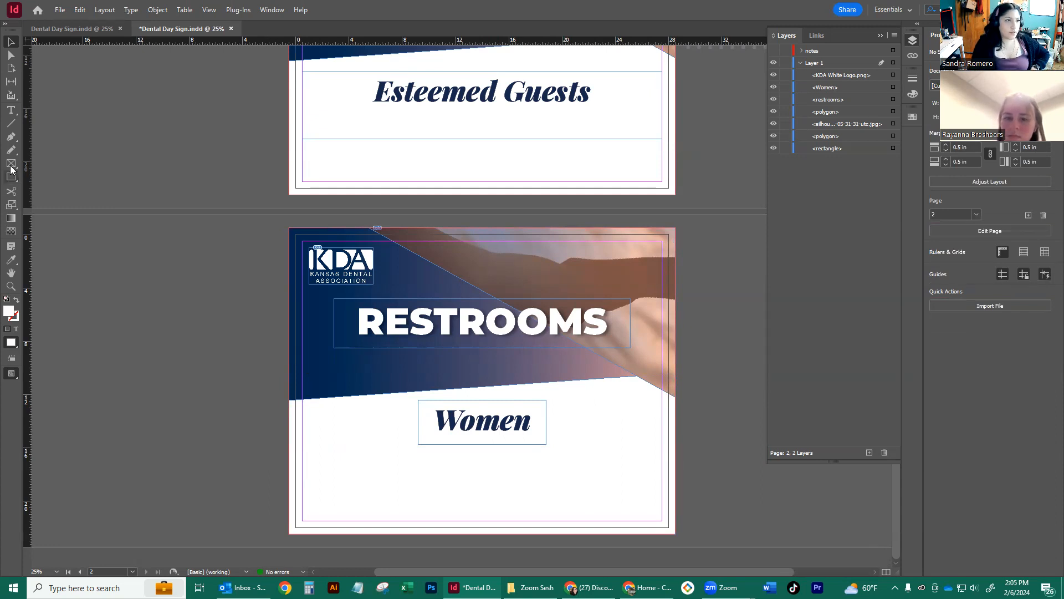
- Draw a straight horizontal line about 12 in long with the Pen tool, from below Women toward the page's right margin
{"action": "left_click", "coordinate": [12, 138]}
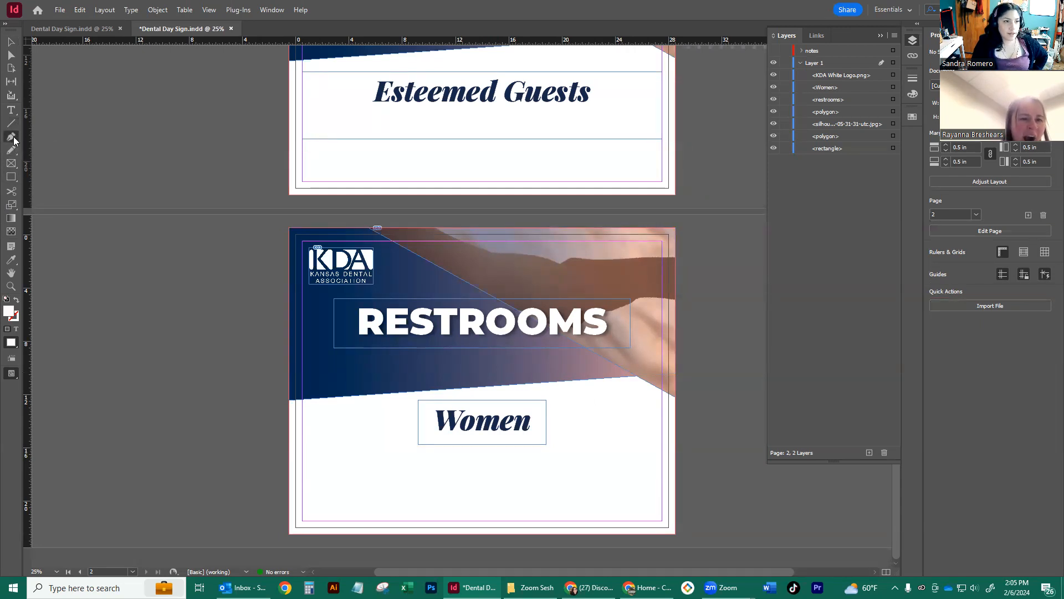
{"action": "left_click", "coordinate": [268, 447]}
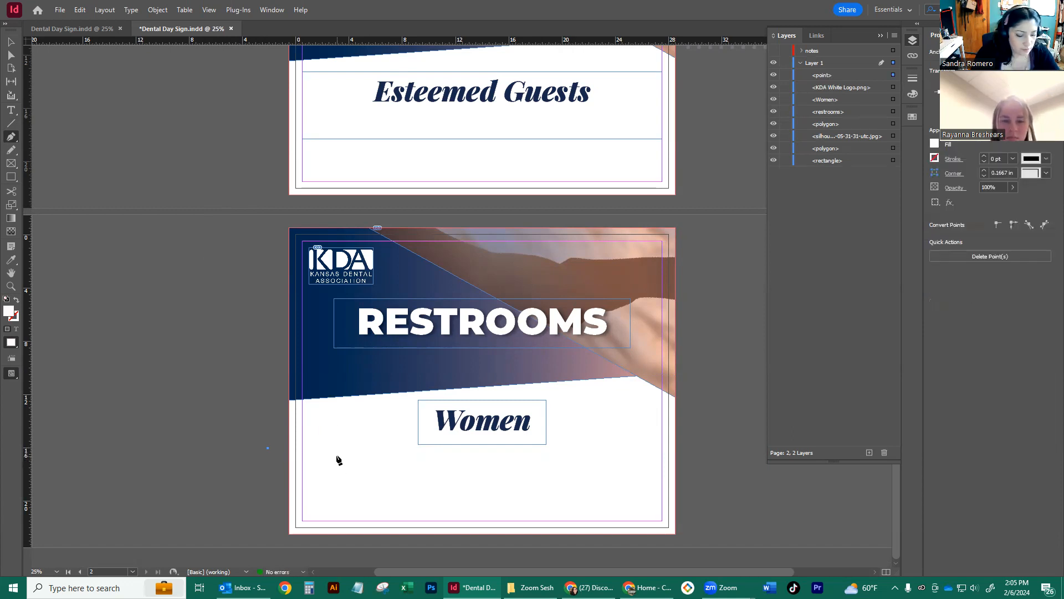
{"action": "key", "text": "ctrl+z"}
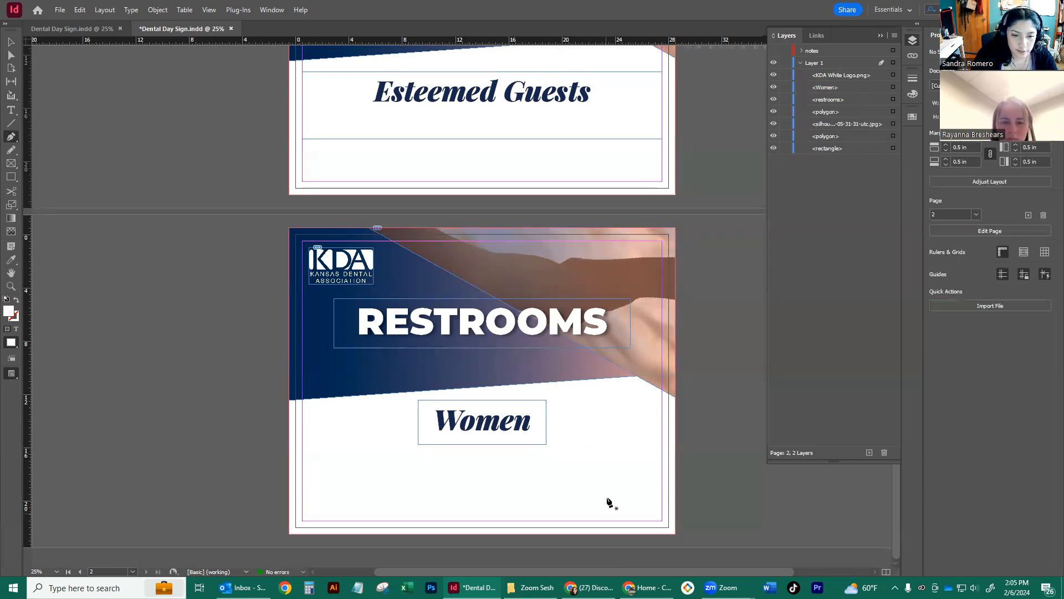
{"action": "left_click", "coordinate": [620, 510]}
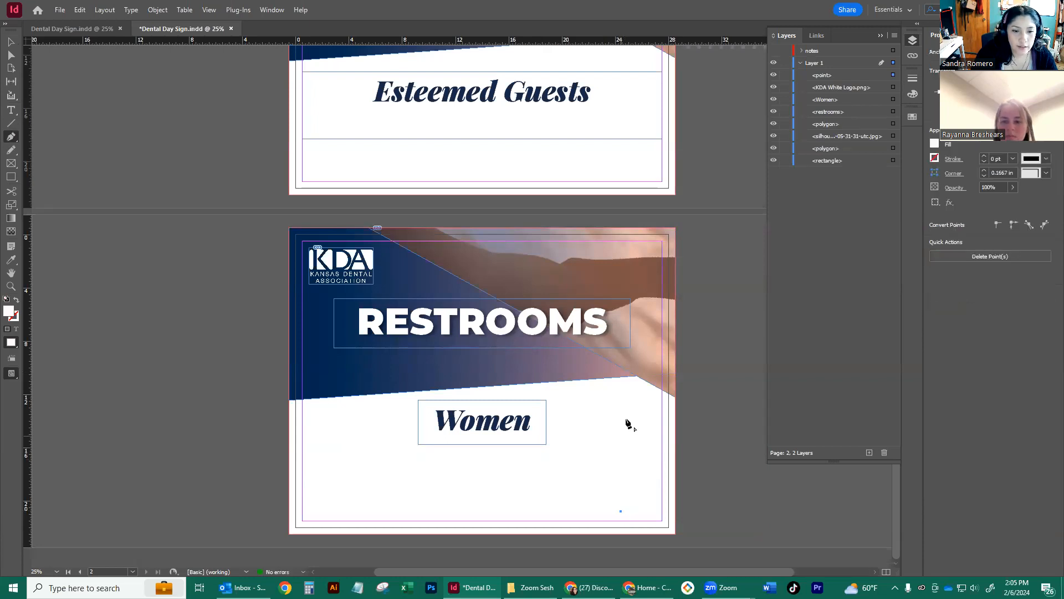
{"action": "key", "text": "ctrl+z"}
{"action": "left_click", "coordinate": [480, 481]}
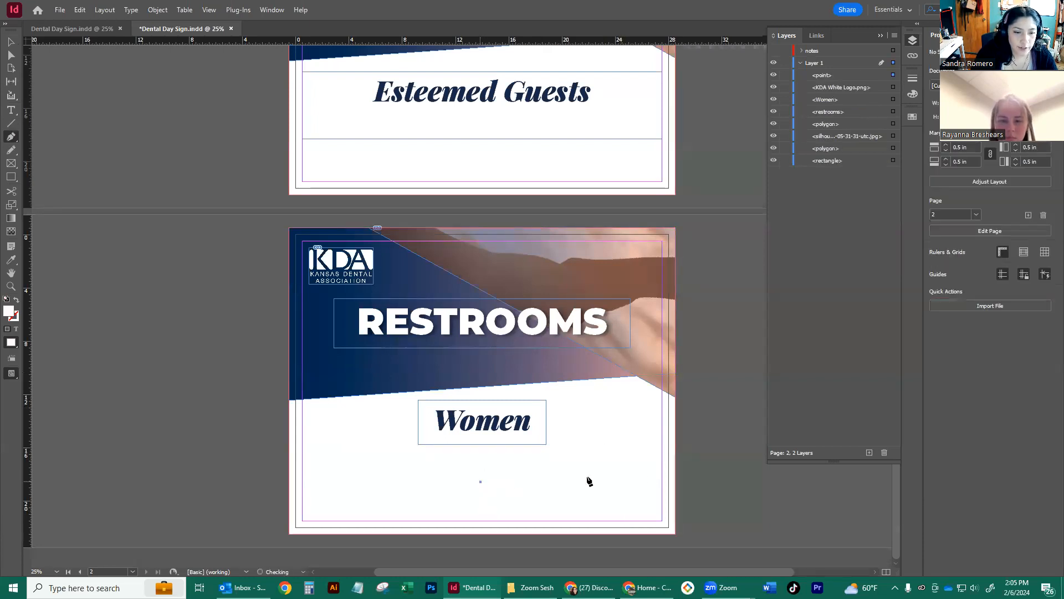
{"action": "left_click", "coordinate": [641, 482]}
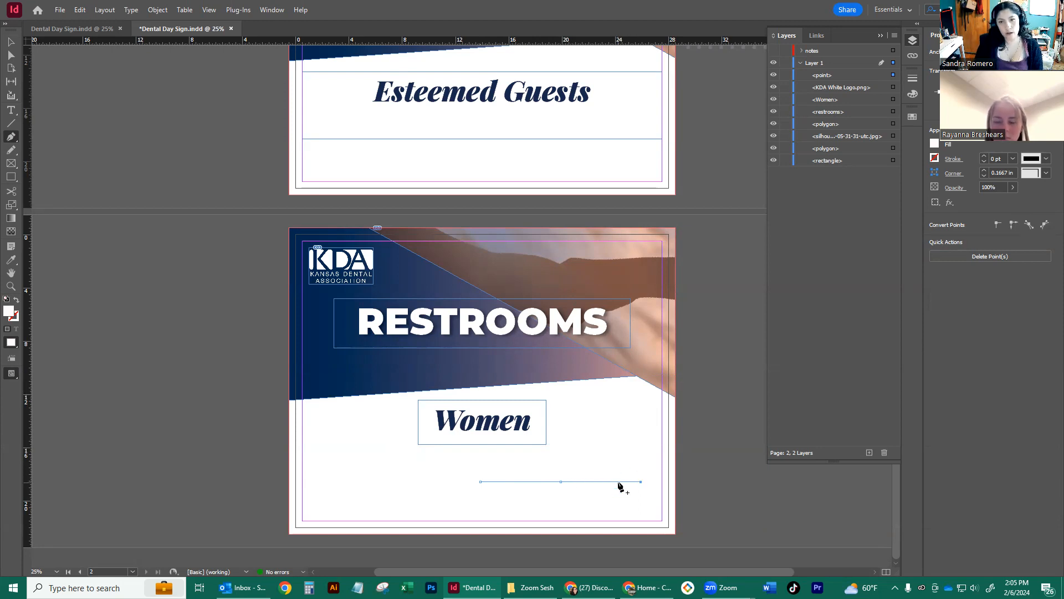
- Give the new line a blue stroke and increase its weight to 16 pt
{"action": "left_click", "coordinate": [935, 161]}
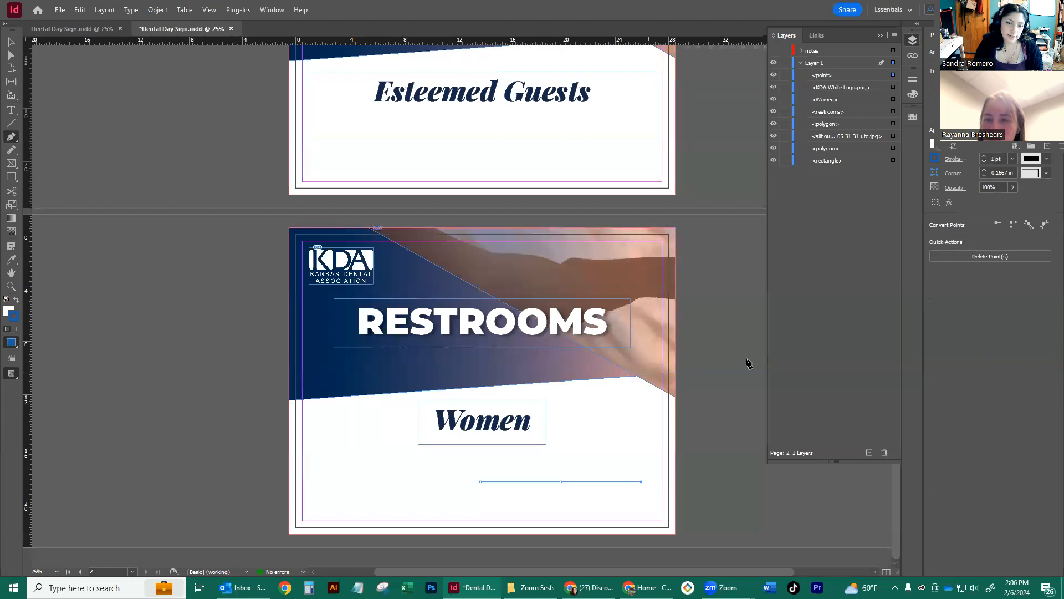
{"action": "left_click", "coordinate": [984, 156]}
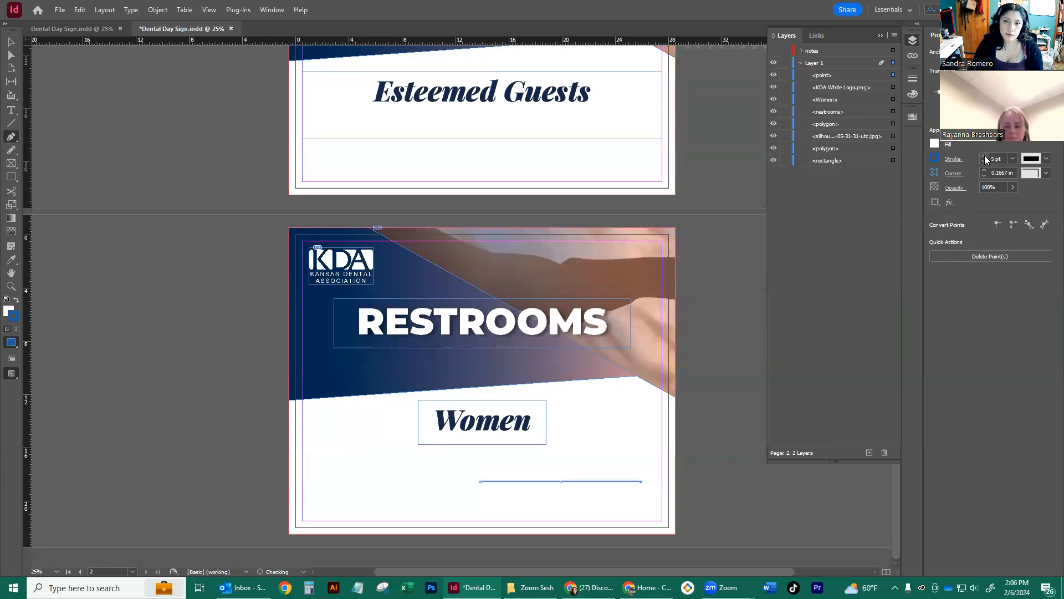
{"action": "left_click", "coordinate": [984, 156]}
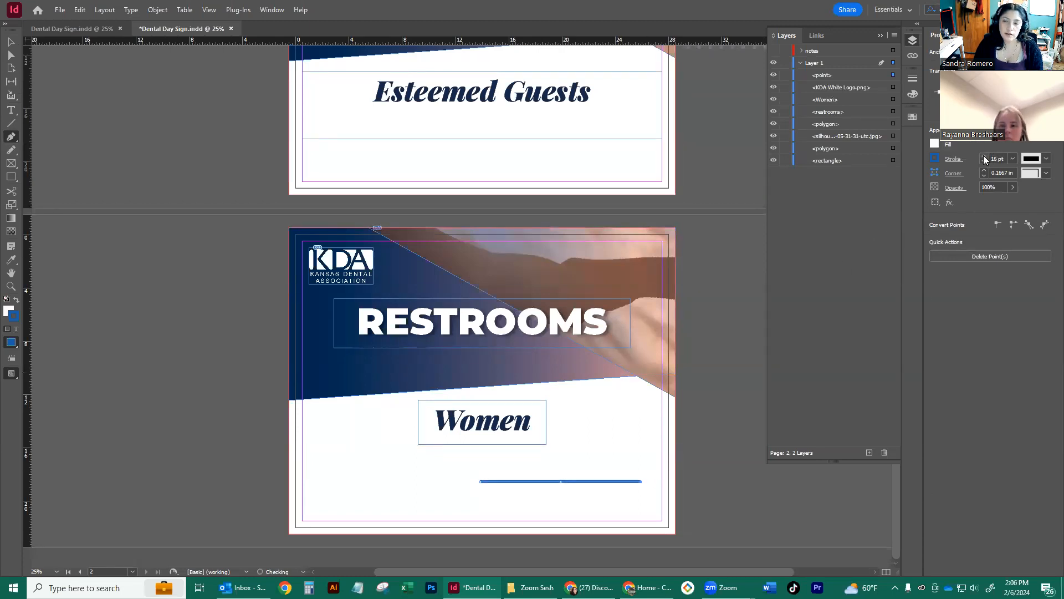
- Set the horizontal line's stroke weight to 20 pt and its fill colour to pink
{"action": "left_click", "coordinate": [984, 156]}
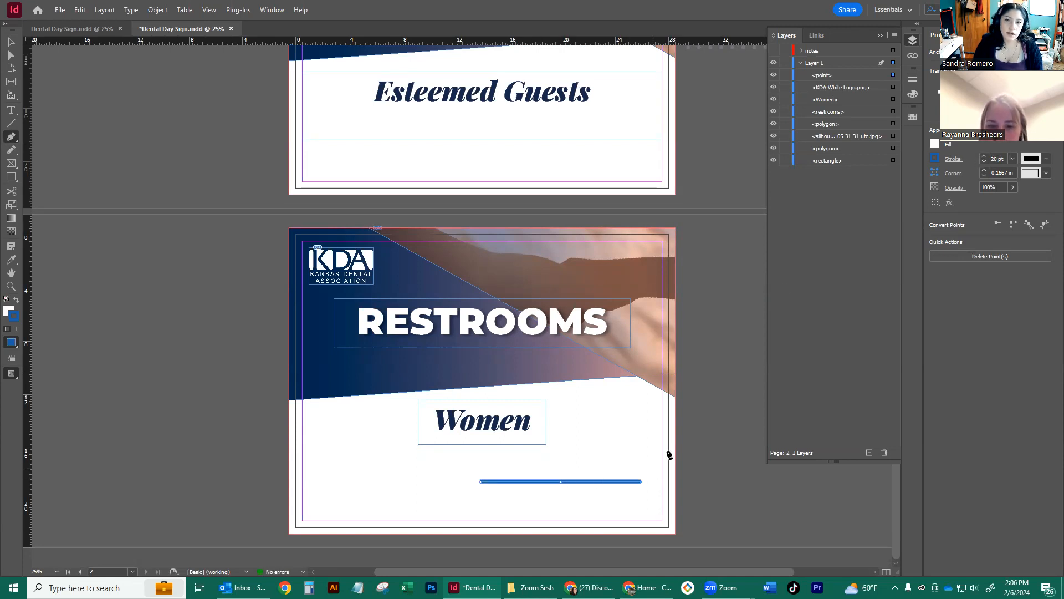
{"action": "left_click", "coordinate": [935, 146]}
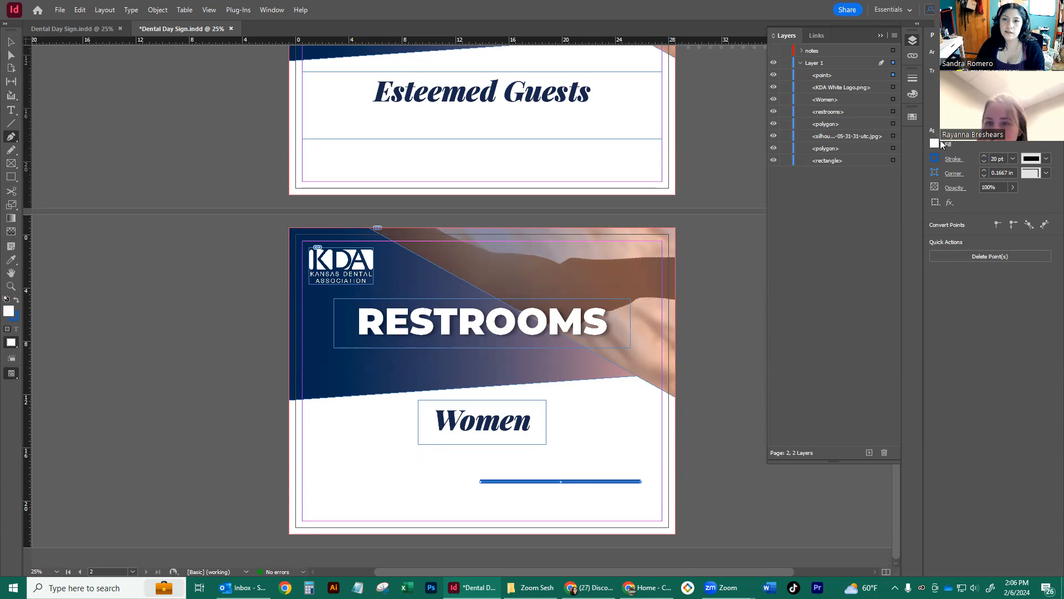
{"action": "left_click", "coordinate": [864, 286]}
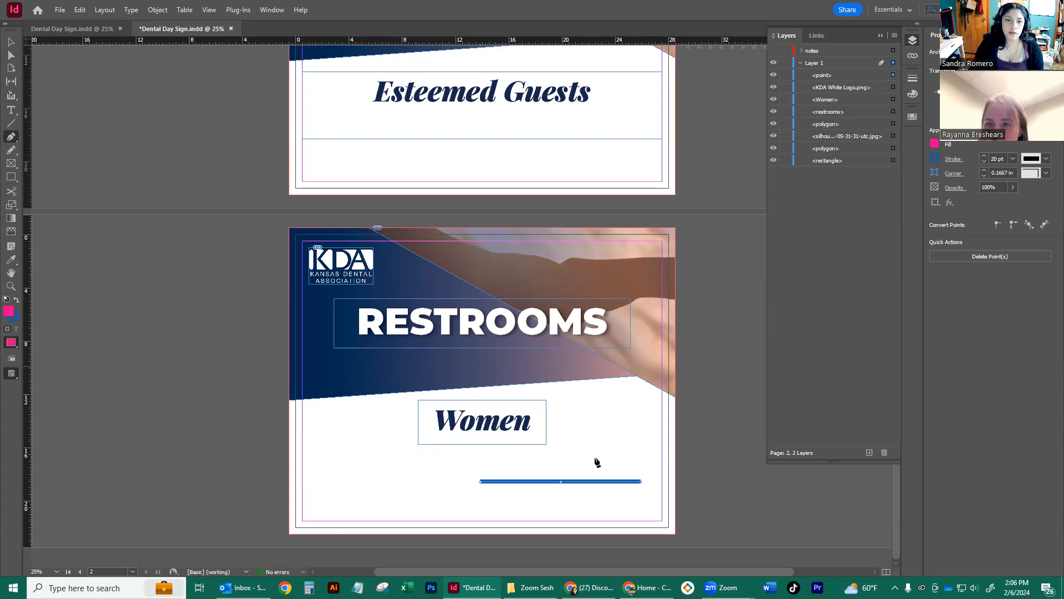
- Extend the line with the Pen tool into a closed, irregular six-point polygon below the Women text
{"action": "left_click_drag", "start_coordinate": [641, 481], "coordinate": [630, 416]}
{"action": "left_click", "coordinate": [630, 416]}
{"action": "left_click", "coordinate": [515, 465]}
{"action": "left_click", "coordinate": [459, 447]}
{"action": "left_click", "coordinate": [452, 486]}
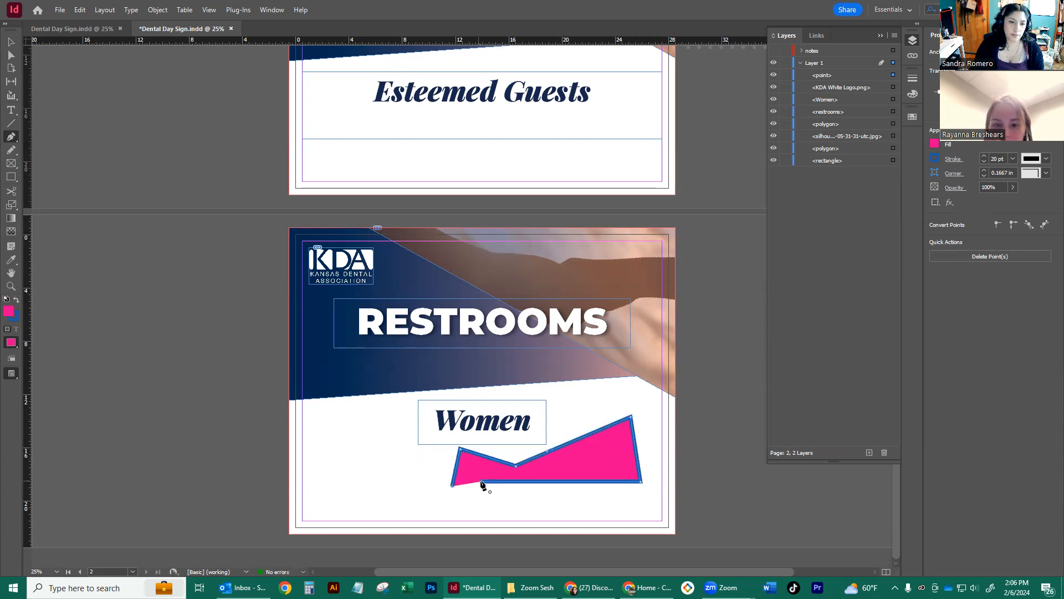
{"action": "left_click", "coordinate": [480, 483]}
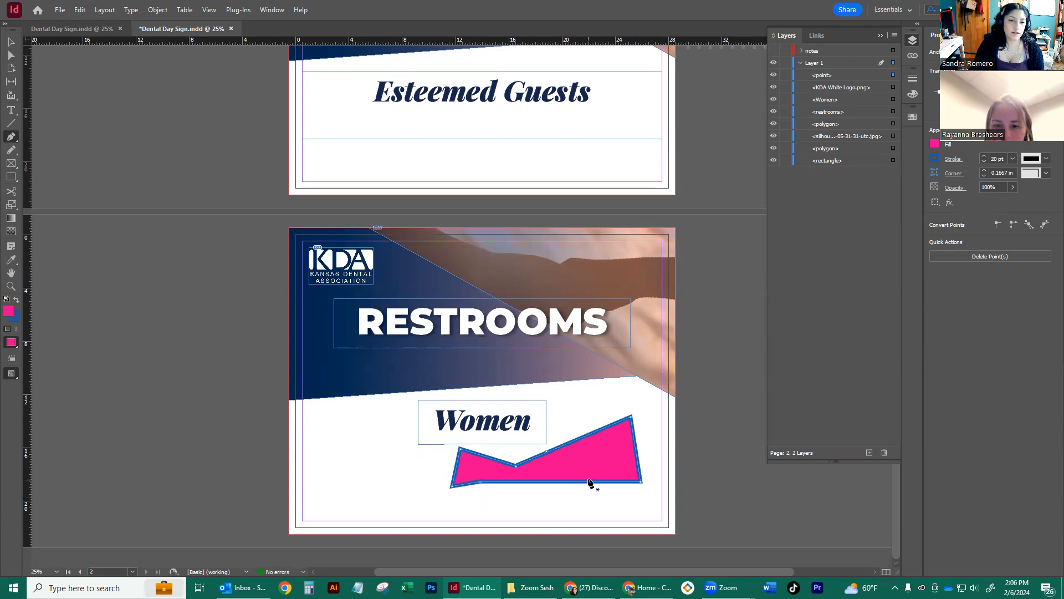
- Undo the added polygon points back to the original horizontal line
{"action": "key", "text": "ctrl+z"}
{"action": "key", "text": "ctrl+z"}
{"action": "key", "text": "ctrl+z"}
{"action": "key", "text": "ctrl+z"}
{"action": "key", "text": "ctrl+z"}
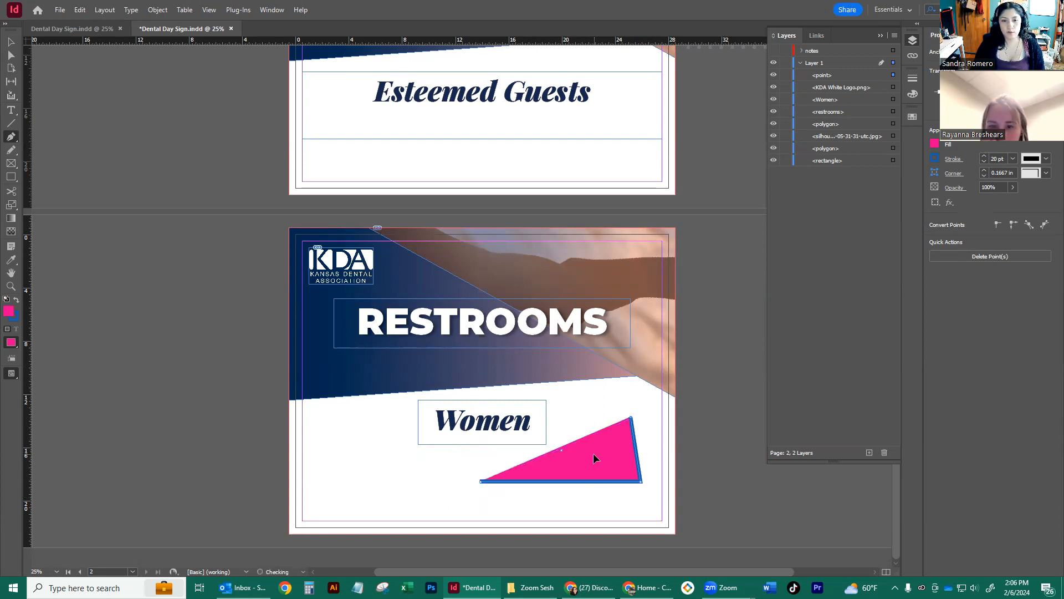
- Set the horizontal line's fill to None and switch to the Selection tool
{"action": "left_click", "coordinate": [935, 145]}
{"action": "left_click", "coordinate": [968, 44]}
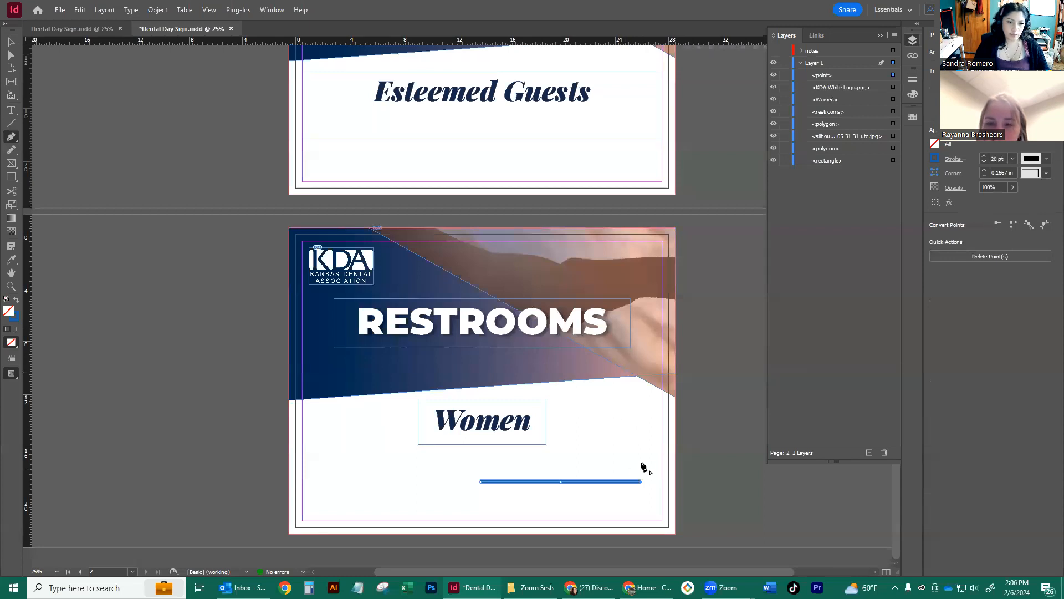
{"action": "key", "text": "v"}
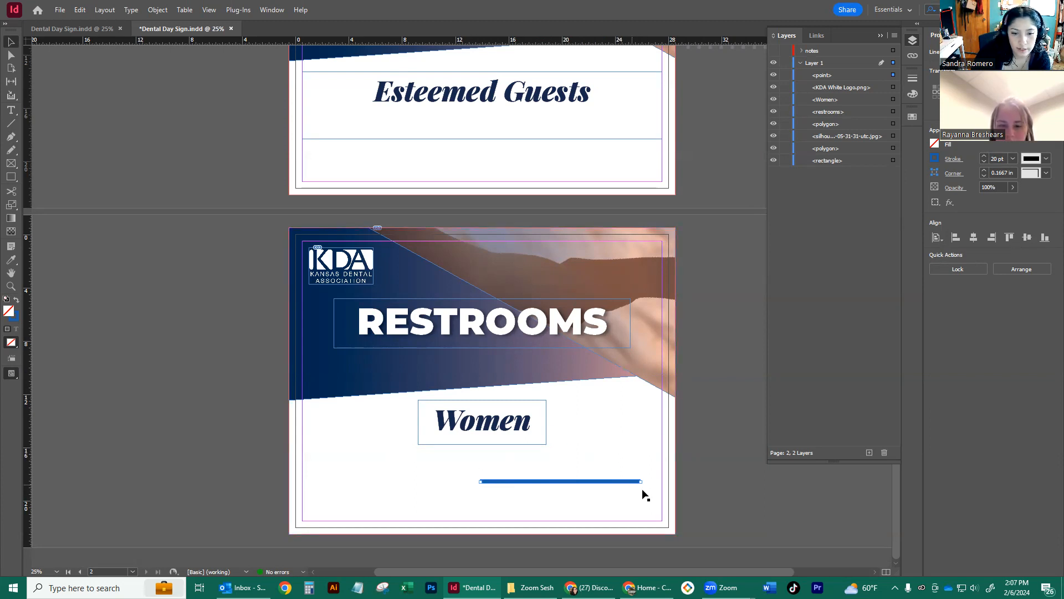
- Add a solid triangular arrowhead to the right end of the horizontal line below the Women text
{"action": "left_click", "coordinate": [954, 160]}
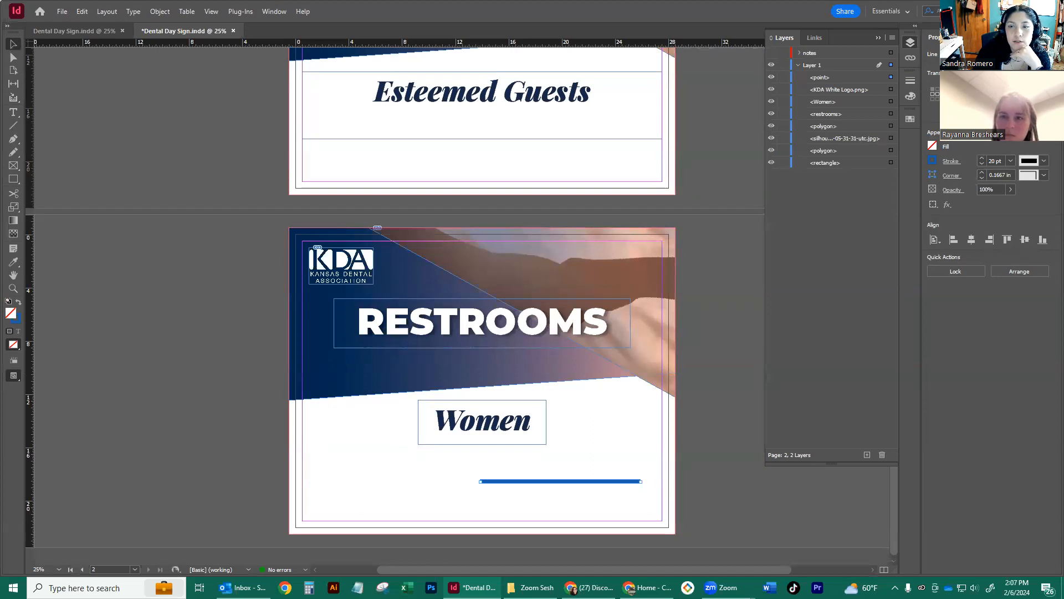
{"action": "left_click_drag", "start_coordinate": [1063, 1], "coordinate": [1007, 44]}
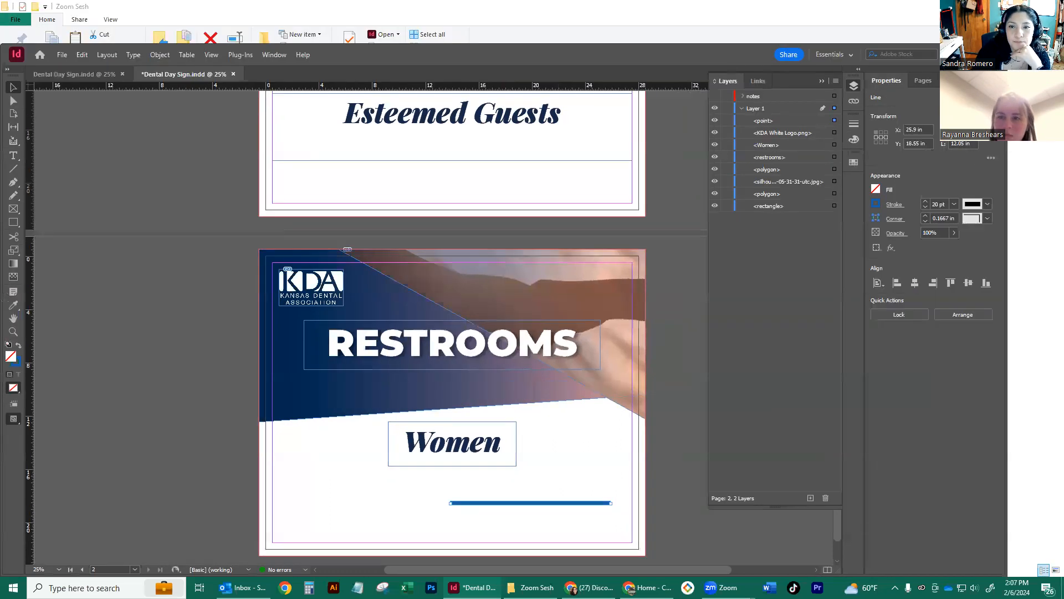
{"action": "left_click", "coordinate": [895, 206]}
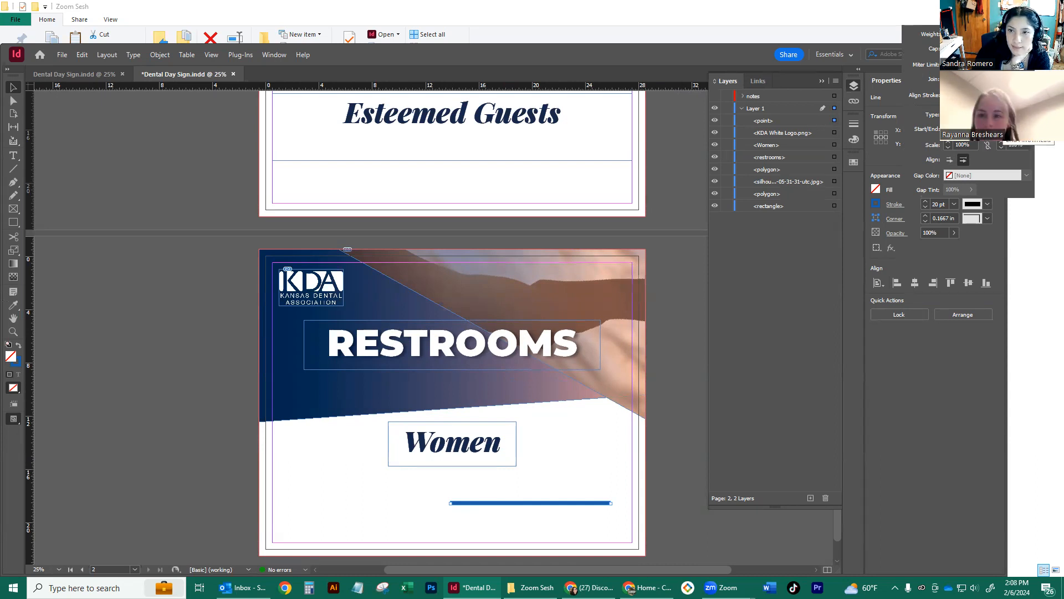
{"action": "left_click", "coordinate": [968, 128]}
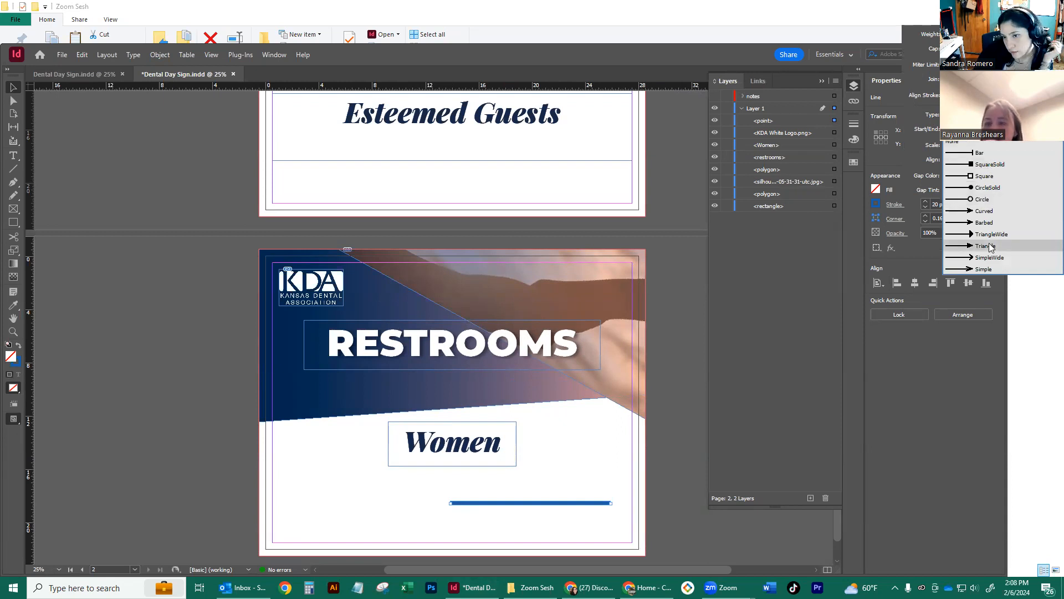
{"action": "left_click", "coordinate": [996, 270]}
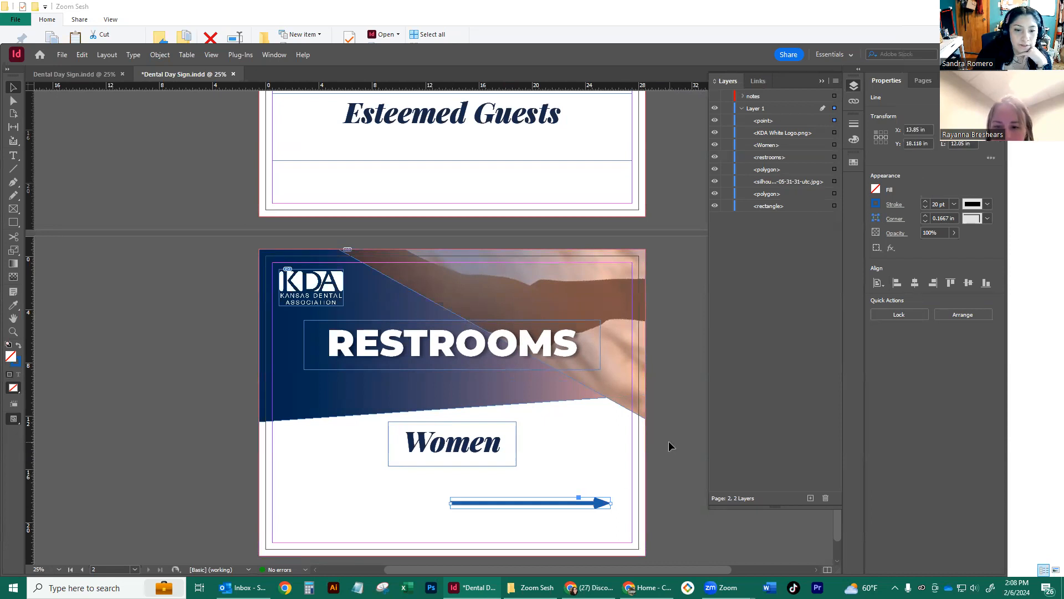
{"action": "left_click", "coordinate": [674, 464]}
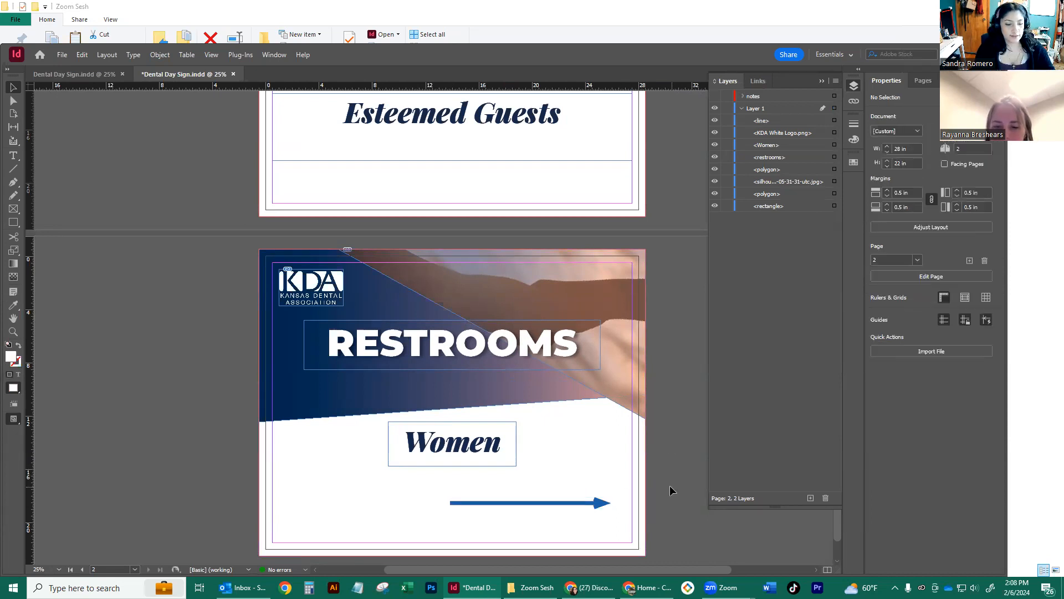
- Set the stroke weight of the arrow on the Restrooms page to 40 pt
{"action": "scroll", "coordinate": [658, 487], "scroll_direction": "down", "scroll_amount": 2}
{"action": "scroll", "coordinate": [545, 466], "scroll_direction": "up", "scroll_amount": 2}
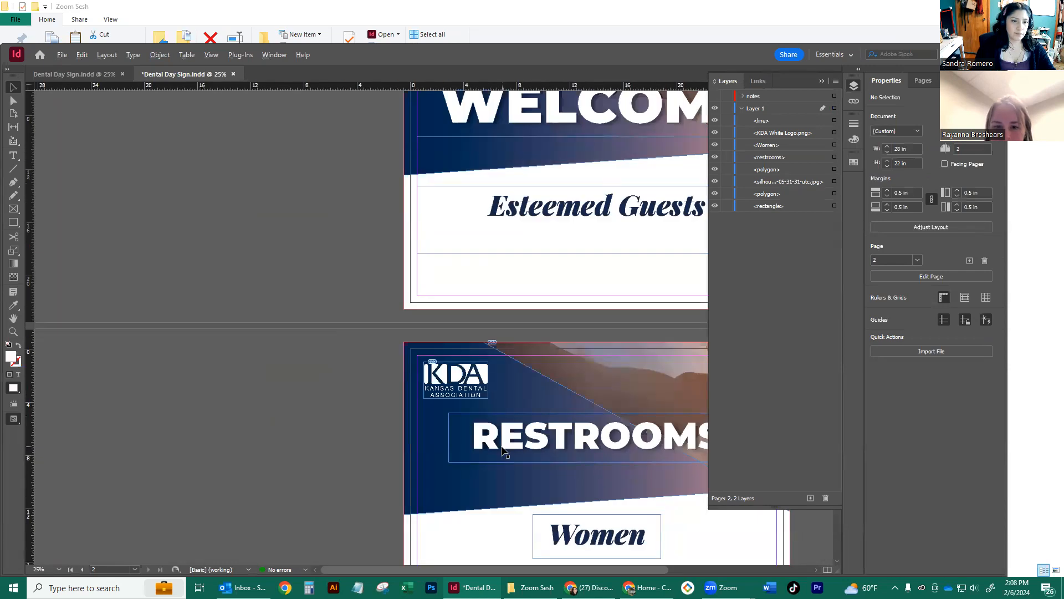
{"action": "scroll", "coordinate": [500, 450], "scroll_direction": "down", "scroll_amount": 1}
{"action": "scroll", "coordinate": [531, 489], "scroll_direction": "down", "scroll_amount": 2}
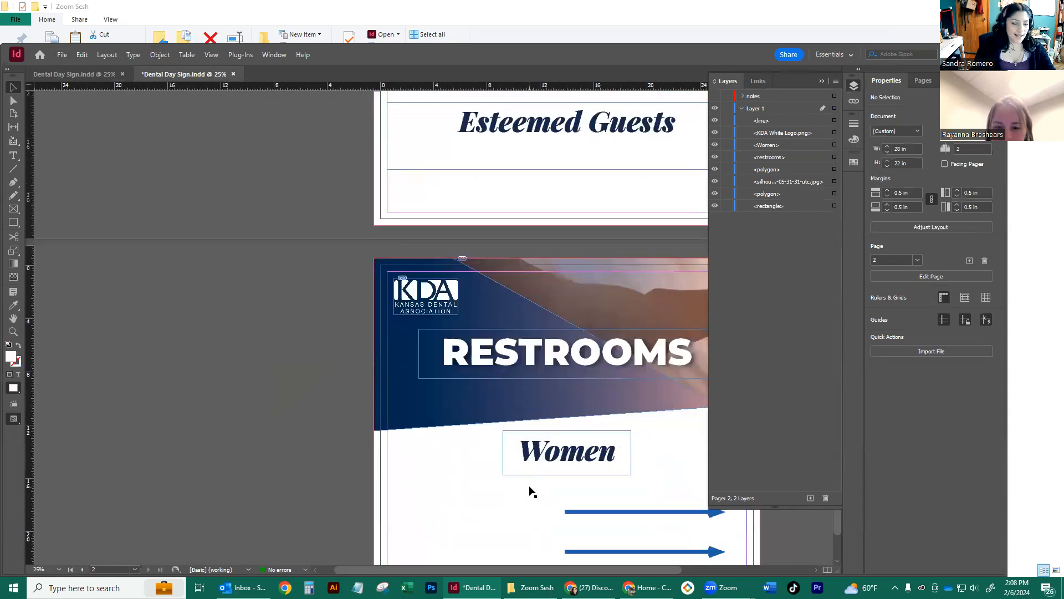
{"action": "scroll", "coordinate": [531, 489], "scroll_direction": "right", "scroll_amount": 3}
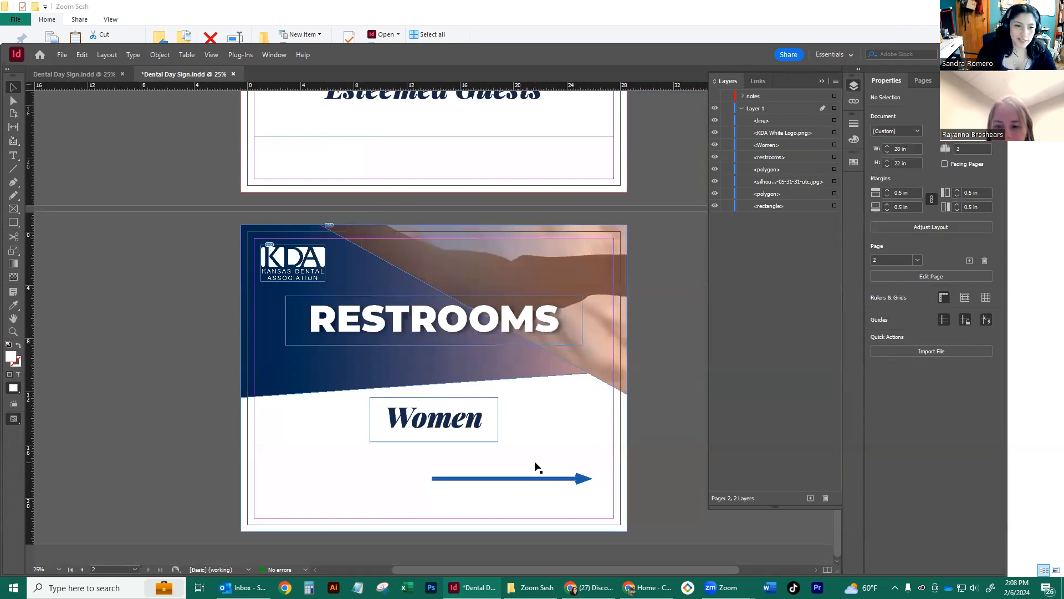
{"action": "left_click", "coordinate": [582, 478]}
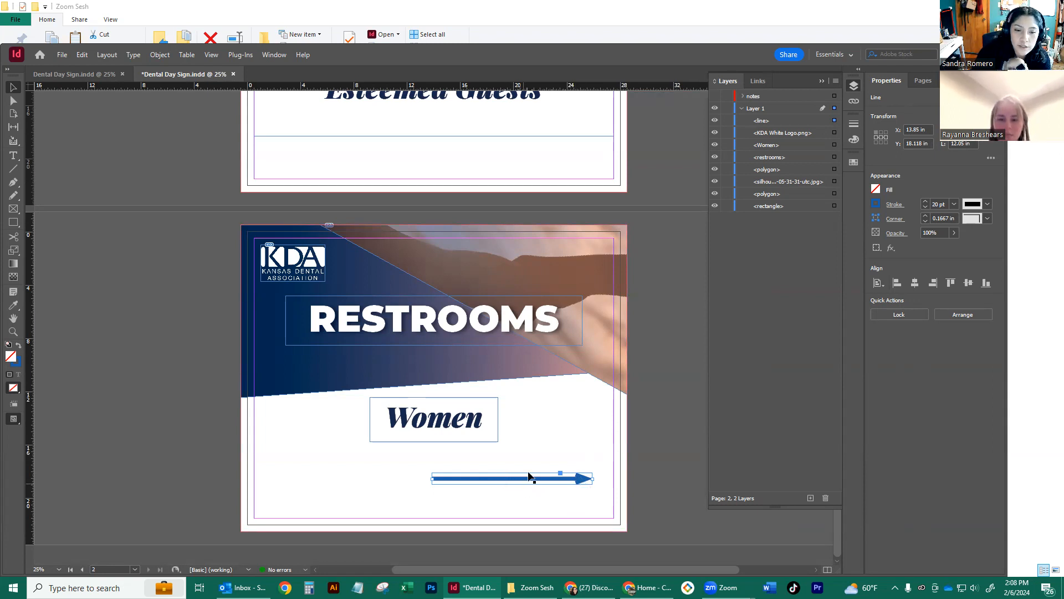
{"action": "left_click", "coordinate": [938, 204]}
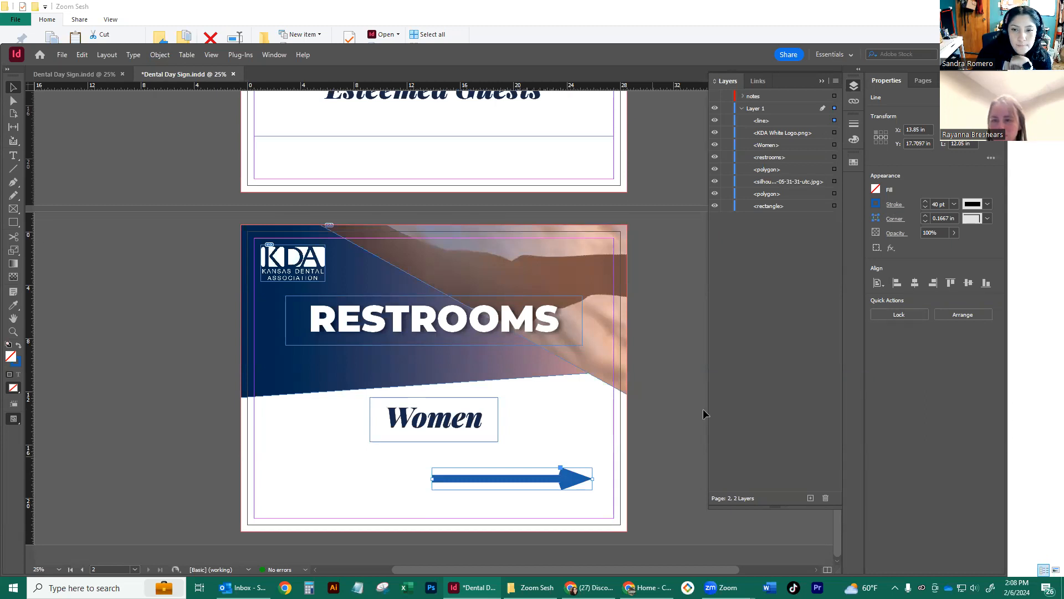
- Set the scale of the arrow's end arrowhead to 50%
{"action": "left_click", "coordinate": [891, 208]}
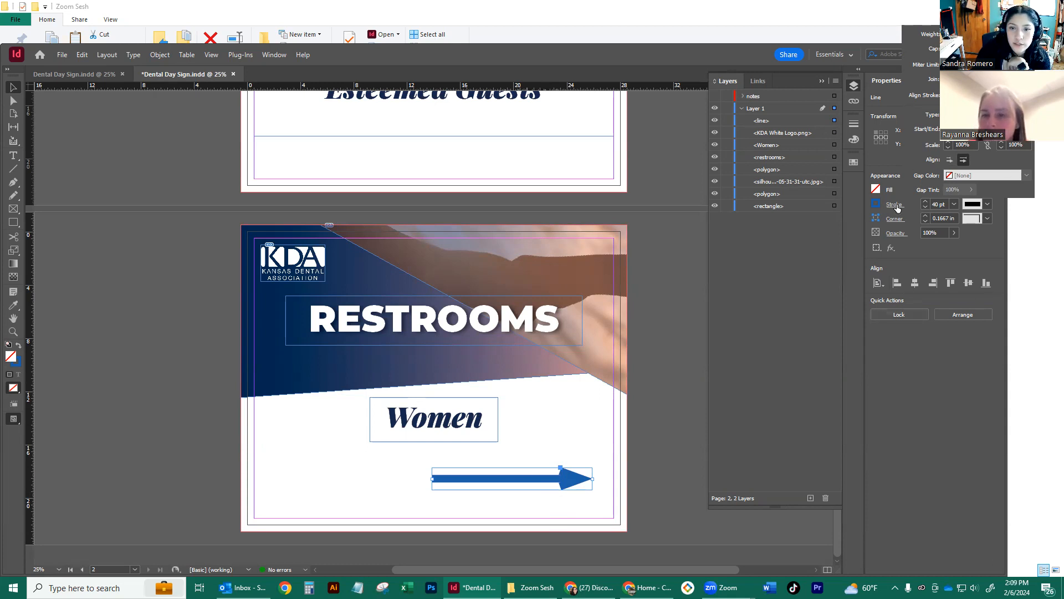
{"action": "left_click", "coordinate": [1015, 145]}
{"action": "type", "text": "50"}
{"action": "key", "text": "Return"}
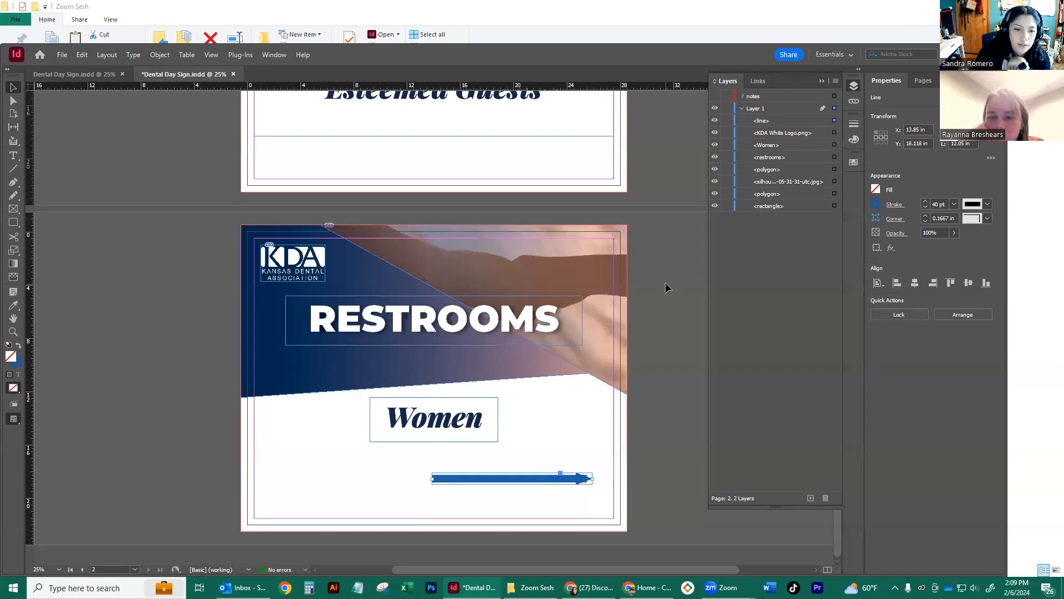
{"action": "left_click", "coordinate": [653, 426]}
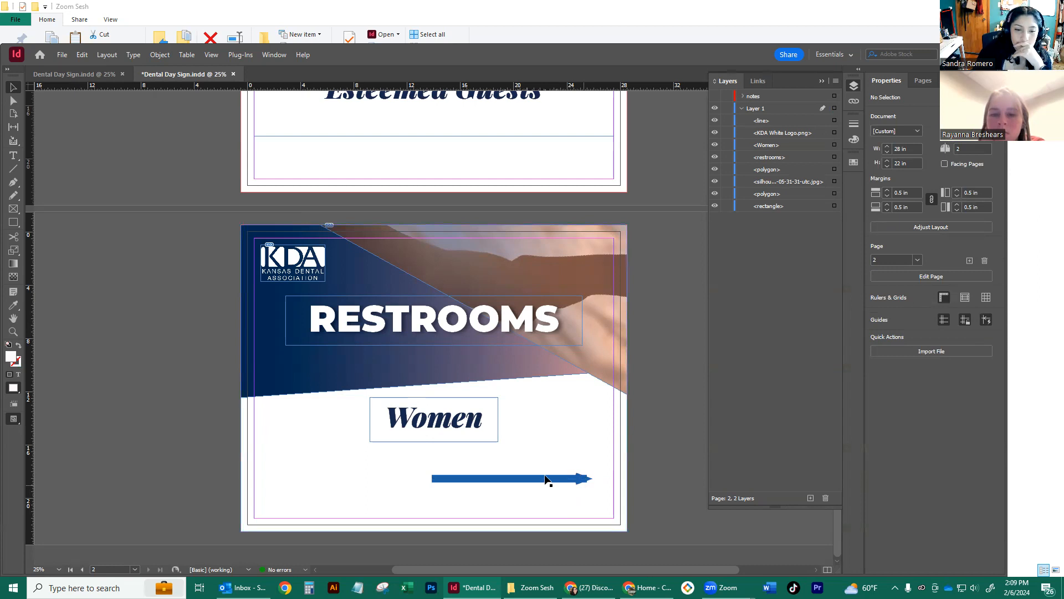
- Set the arrow's end arrowhead scale back to 100%
{"action": "left_click", "coordinate": [563, 480]}
{"action": "left_click", "coordinate": [894, 204]}
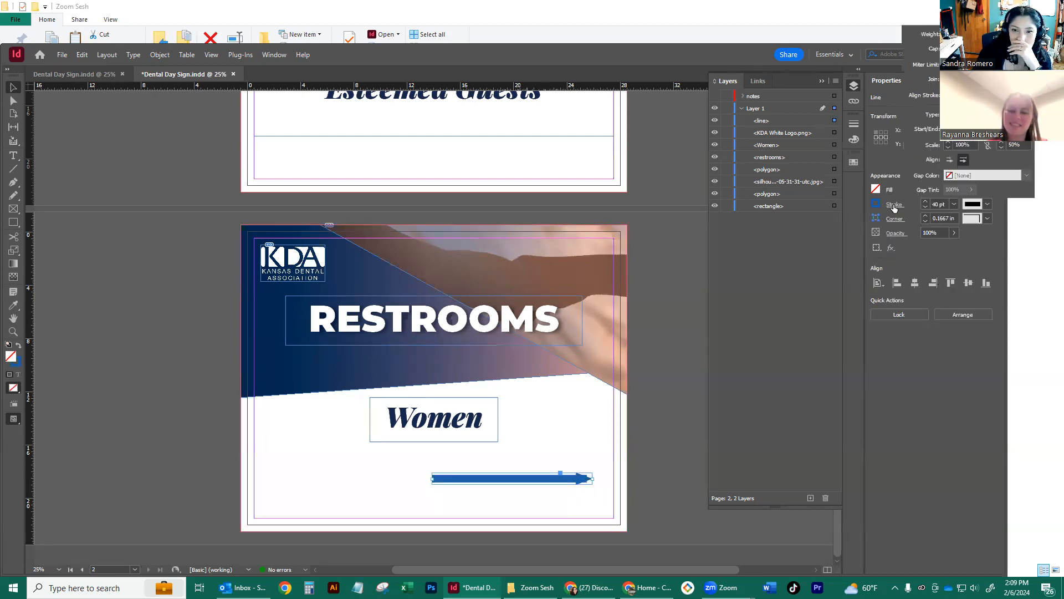
{"action": "left_click", "coordinate": [1008, 145]}
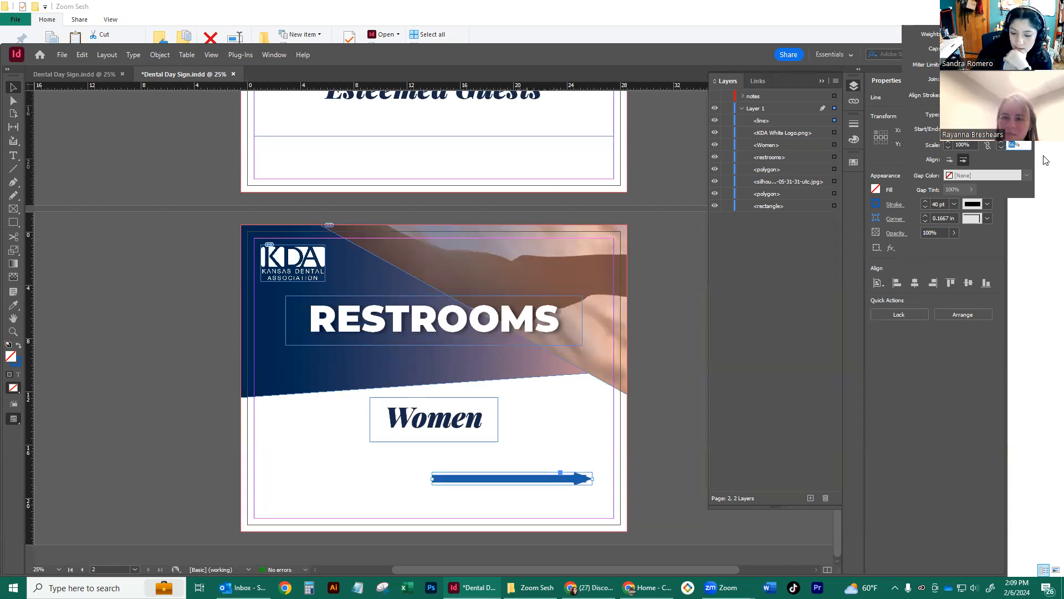
{"action": "type", "text": "100%"}
{"action": "key", "text": "Return"}
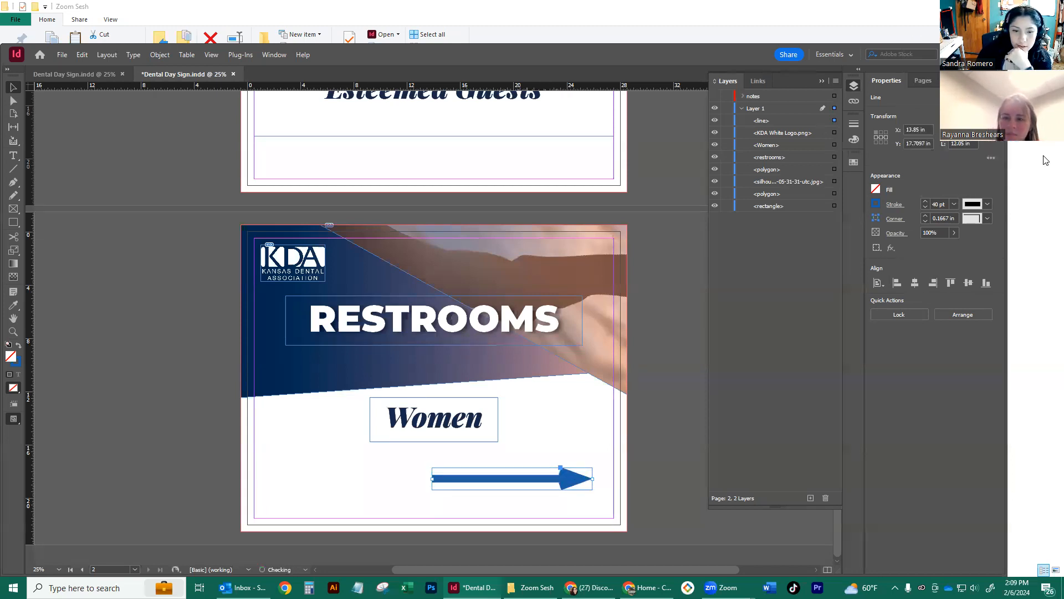
{"action": "left_click", "coordinate": [679, 394]}
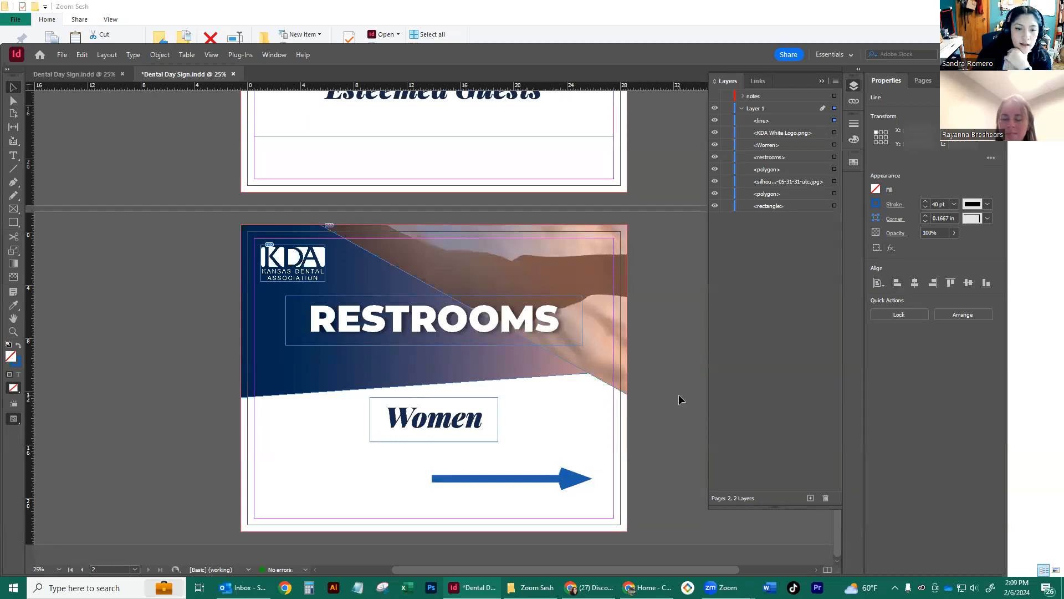
- Try the Dashed (3 and 2) and Wavy stroke types on the arrow
{"action": "left_click", "coordinate": [543, 480]}
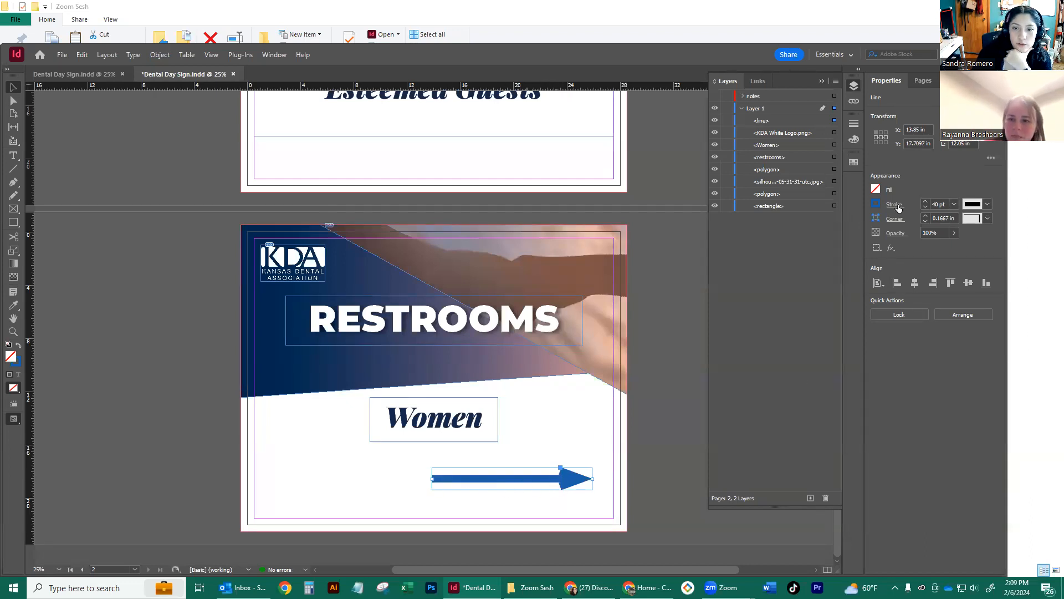
{"action": "left_click", "coordinate": [652, 436]}
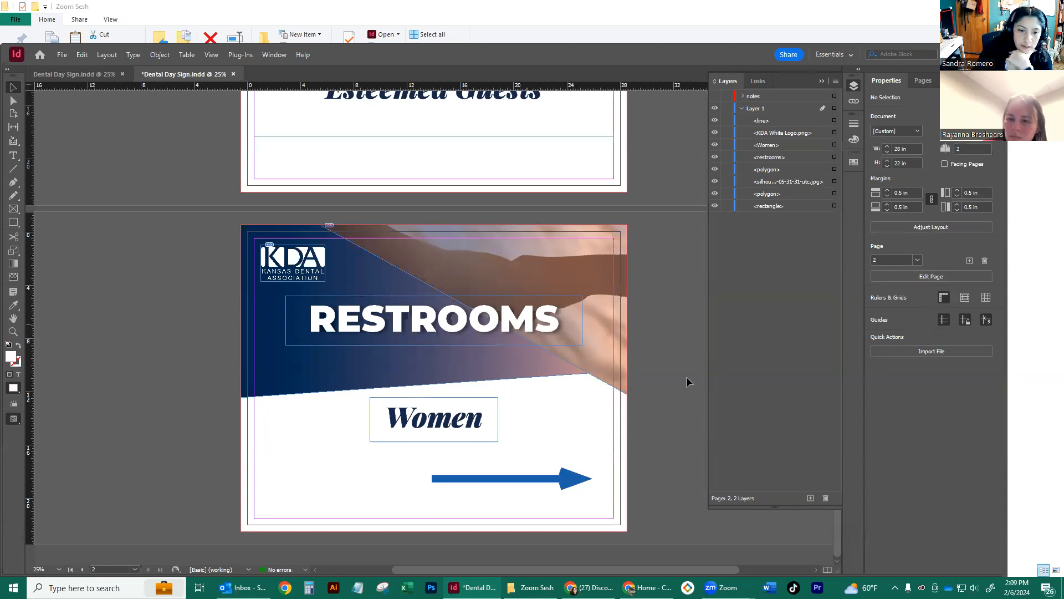
{"action": "left_click", "coordinate": [547, 480]}
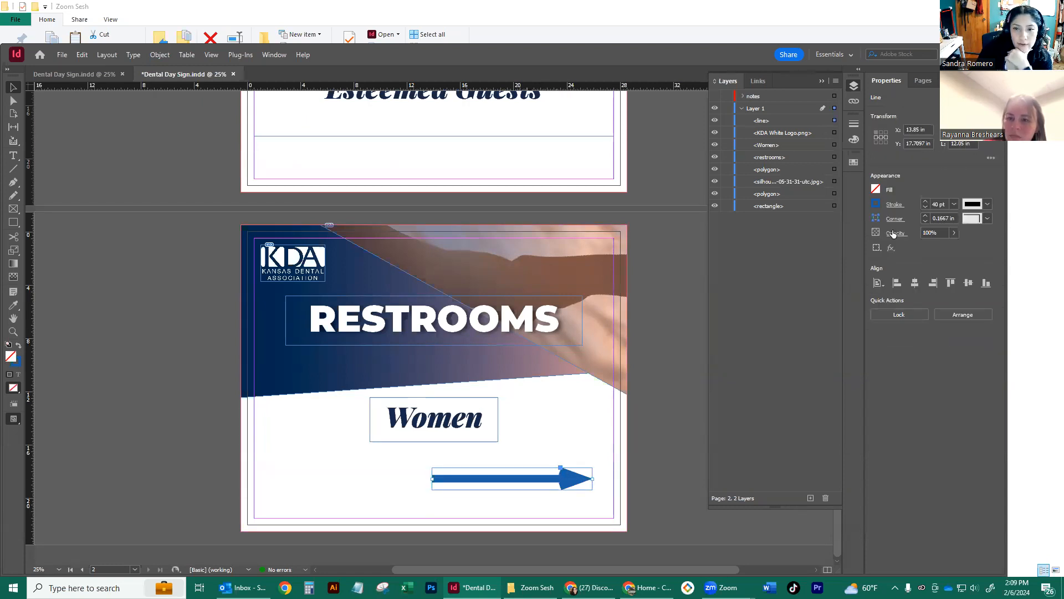
{"action": "left_click", "coordinate": [988, 204]}
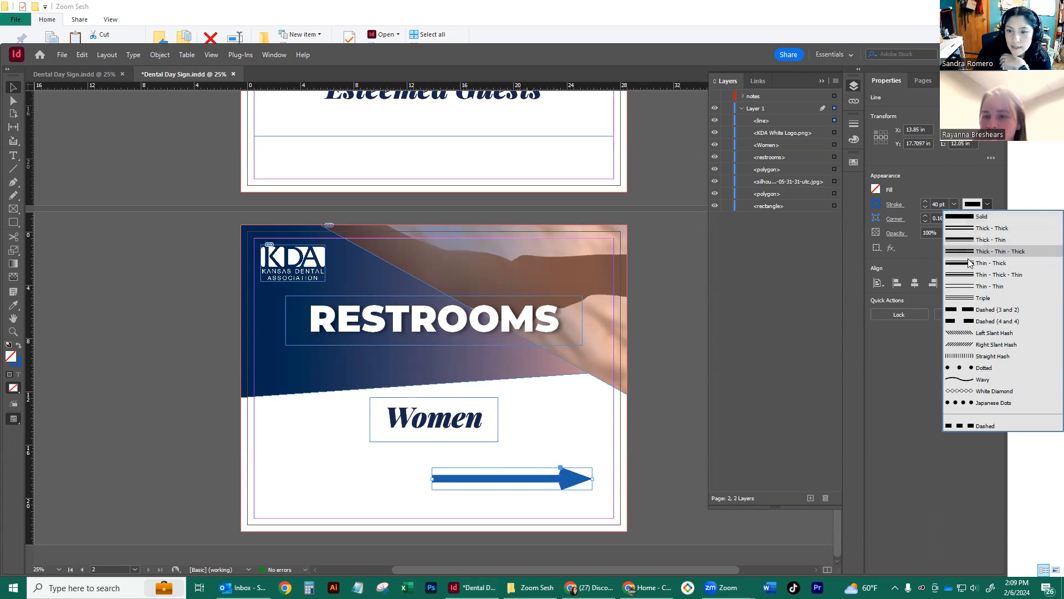
{"action": "left_click", "coordinate": [973, 311]}
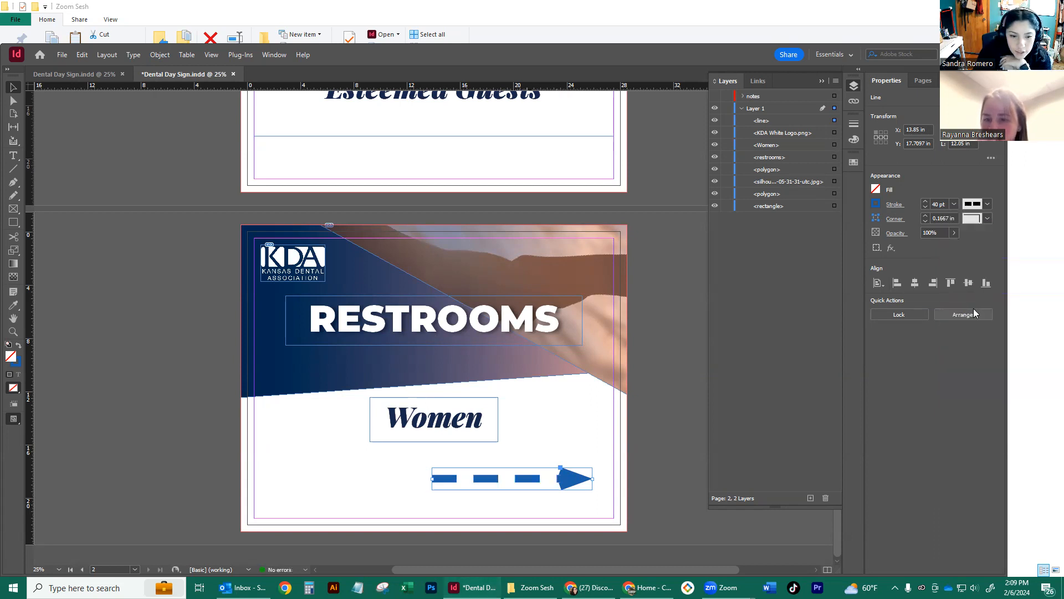
{"action": "left_click", "coordinate": [974, 204]}
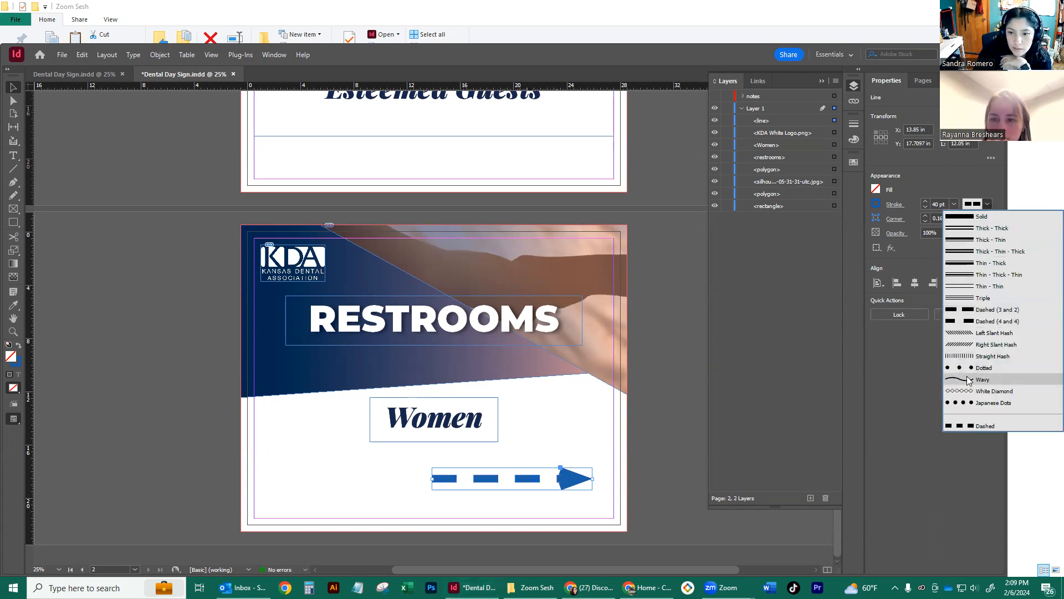
{"action": "left_click", "coordinate": [967, 376]}
- Try the Left Slant Hash and Triple stroke types on the arrow, settling on Thick - Thin
{"action": "left_click", "coordinate": [973, 204]}
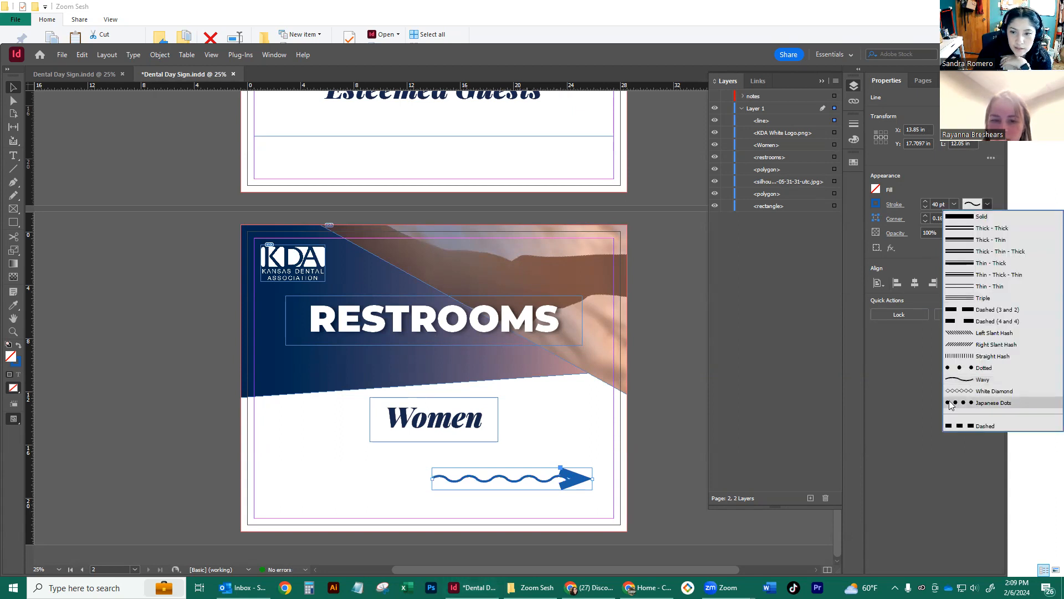
{"action": "left_click", "coordinate": [990, 332]}
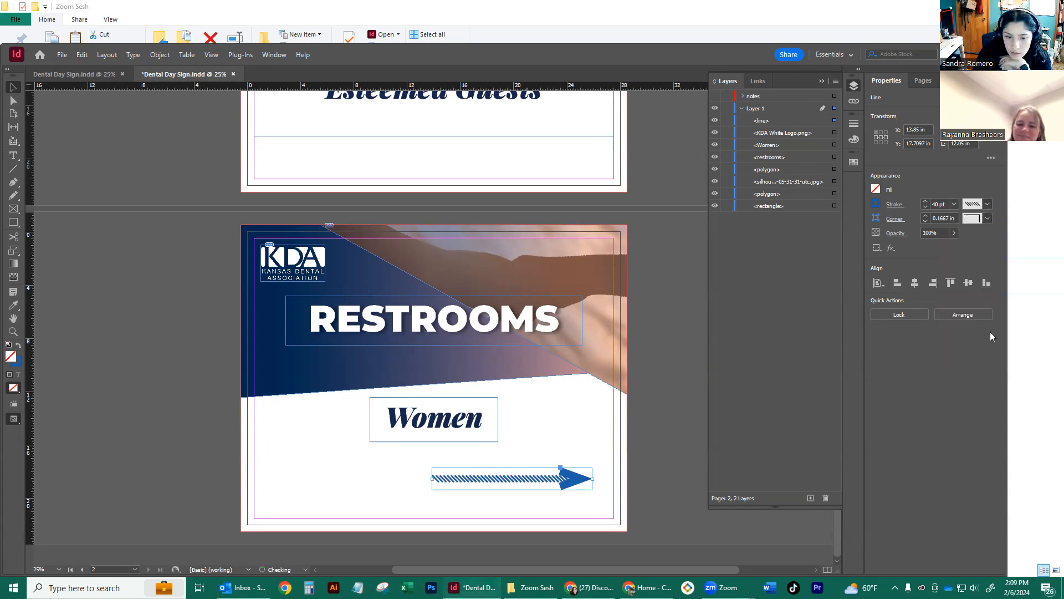
{"action": "left_click", "coordinate": [990, 205]}
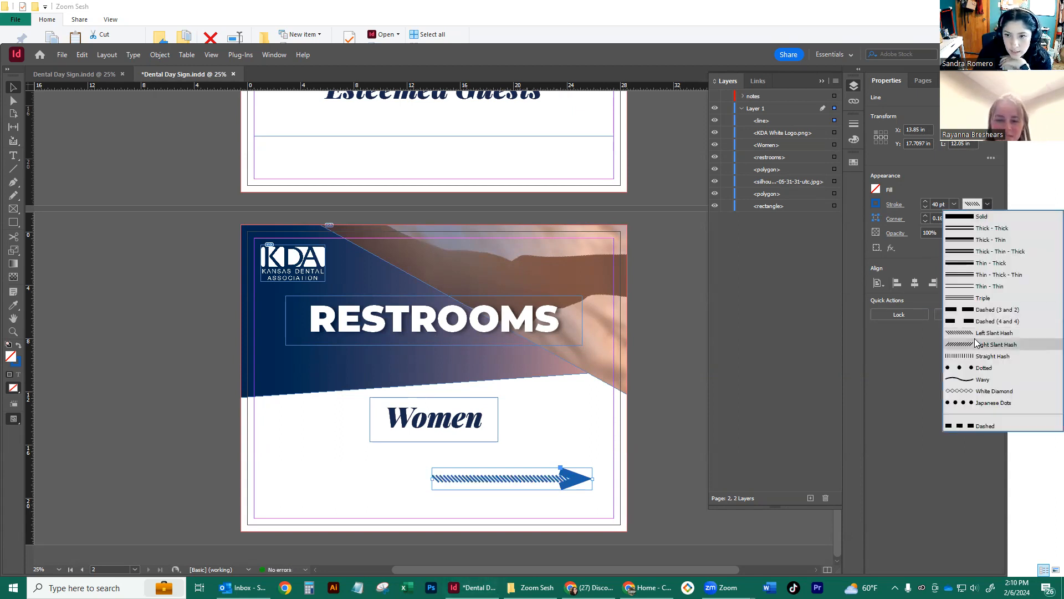
{"action": "left_click", "coordinate": [985, 298]}
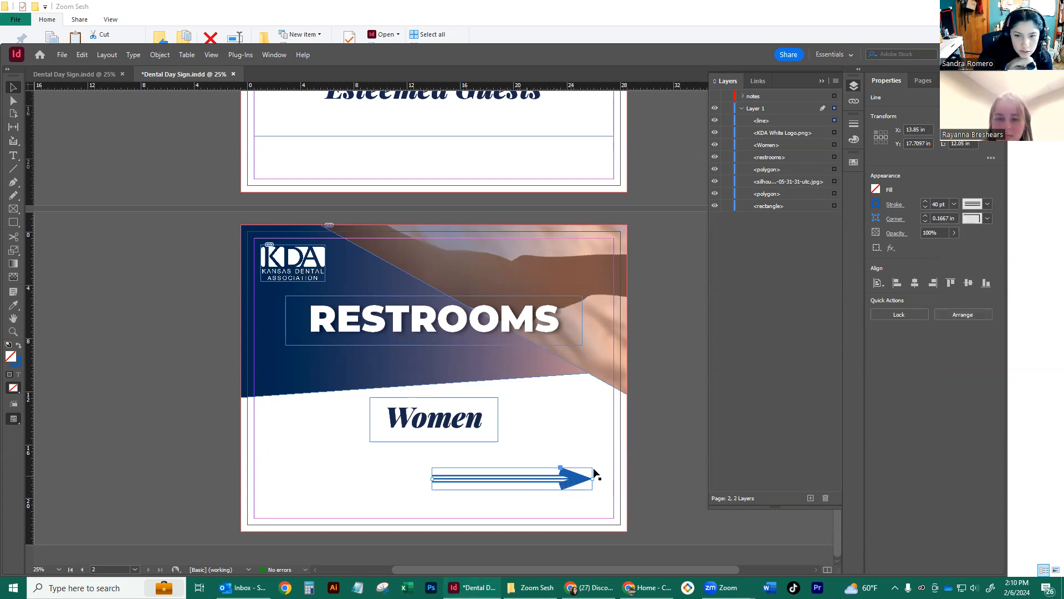
{"action": "left_click", "coordinate": [984, 207]}
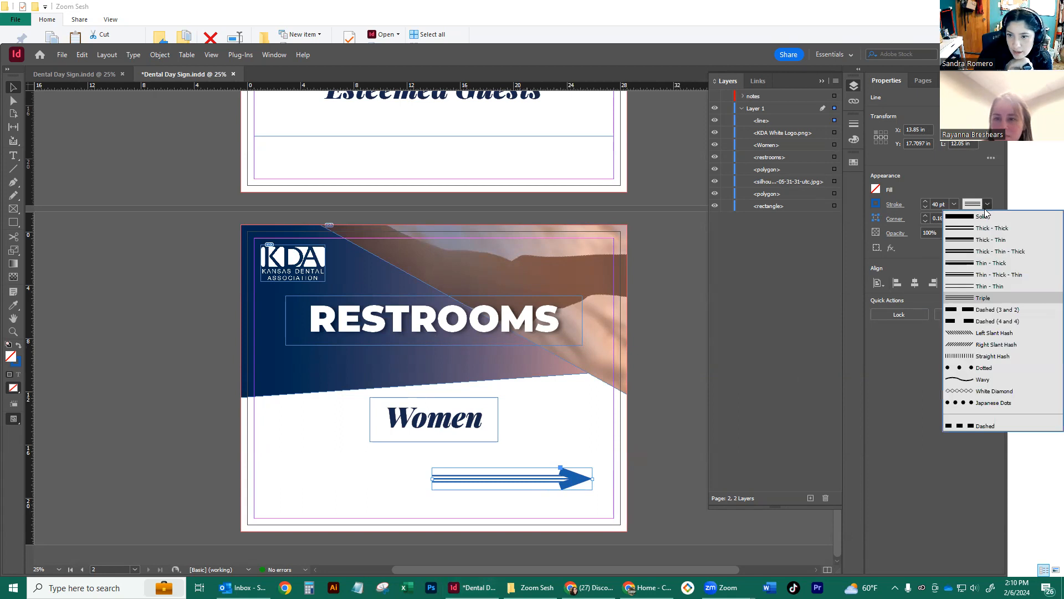
{"action": "left_click", "coordinate": [987, 238]}
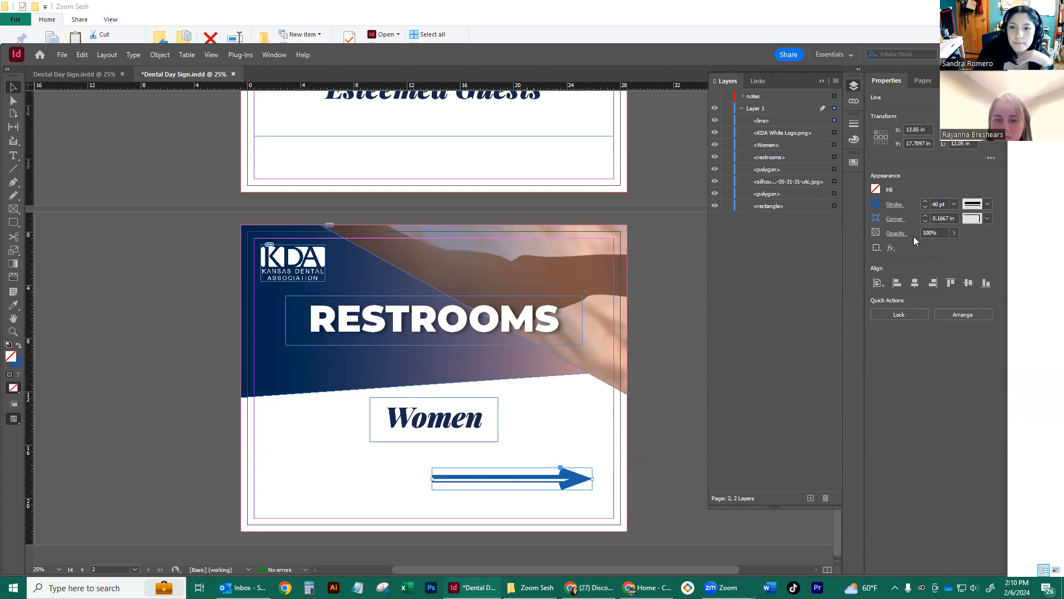
- Try different end arrowheads on the arrow, including CircleSolid, Triangle and SimpleWide
{"action": "left_click", "coordinate": [899, 209]}
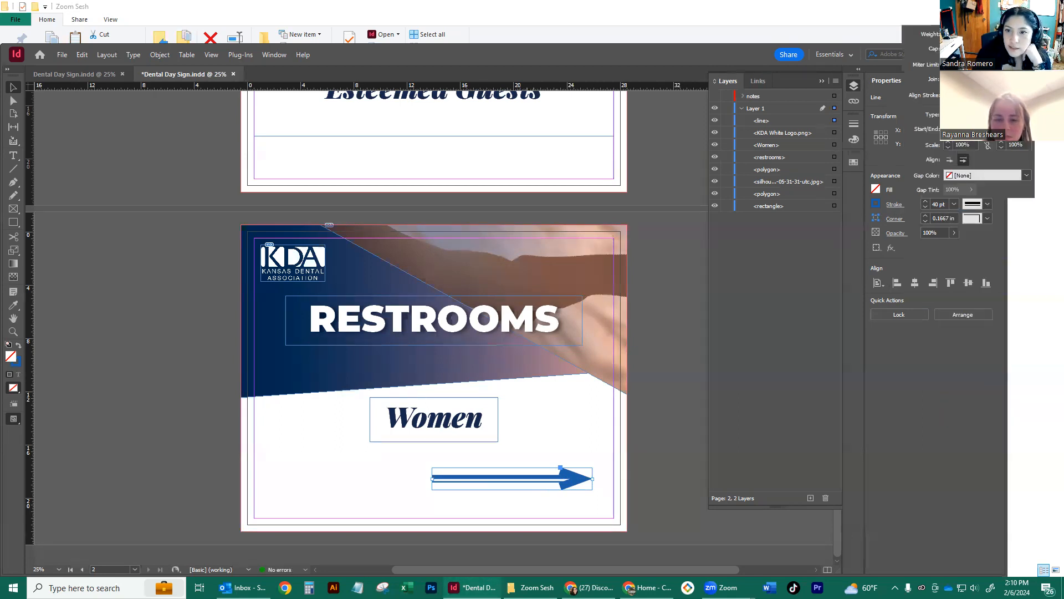
{"action": "left_click", "coordinate": [1021, 129]}
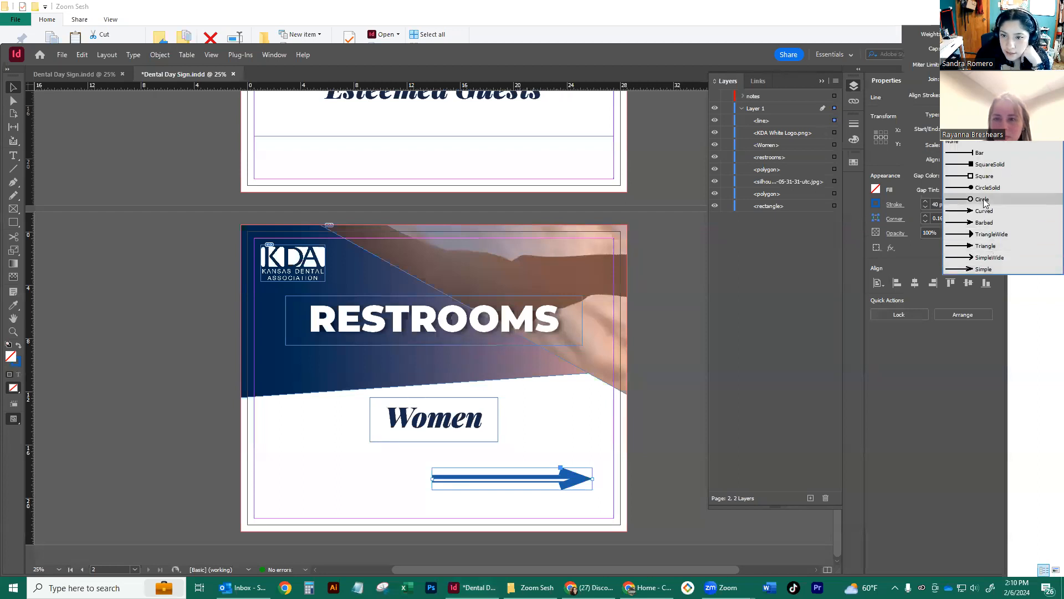
{"action": "left_click", "coordinate": [985, 216]}
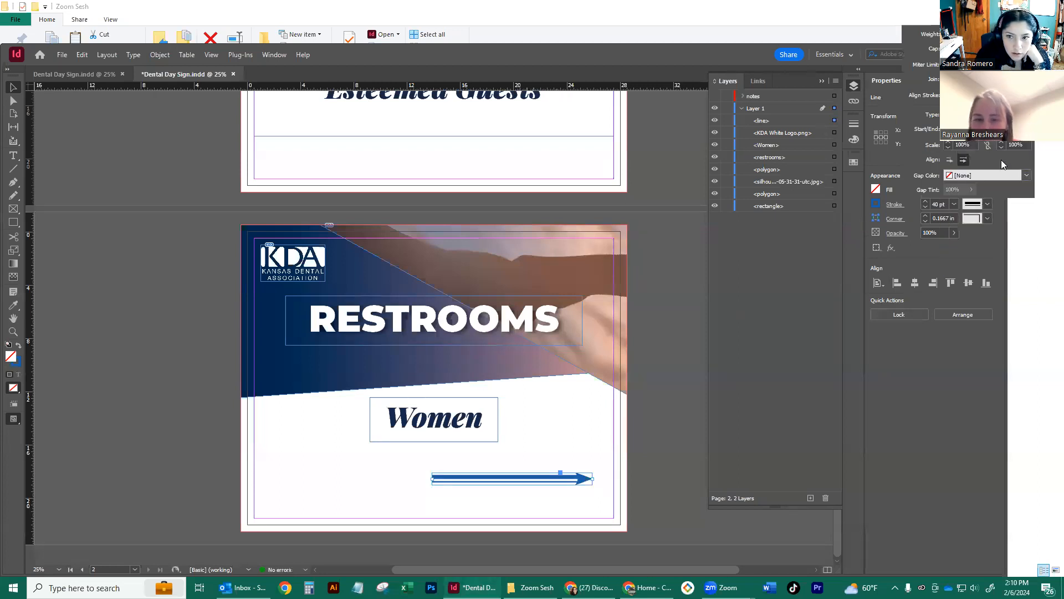
{"action": "left_click", "coordinate": [1021, 129]}
{"action": "left_click", "coordinate": [985, 186]}
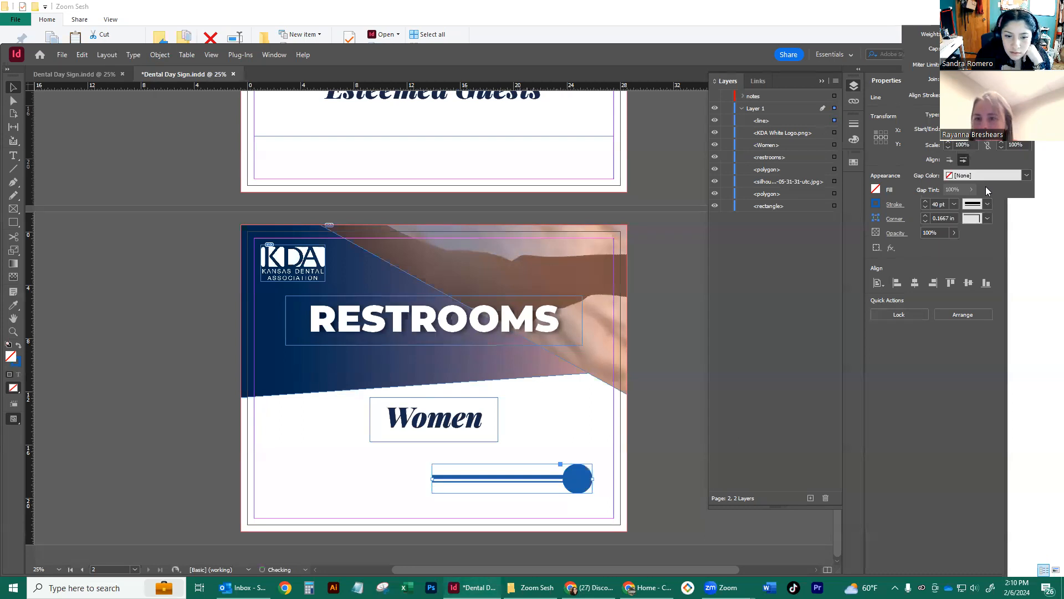
{"action": "left_click", "coordinate": [1022, 129]}
{"action": "left_click", "coordinate": [981, 246]}
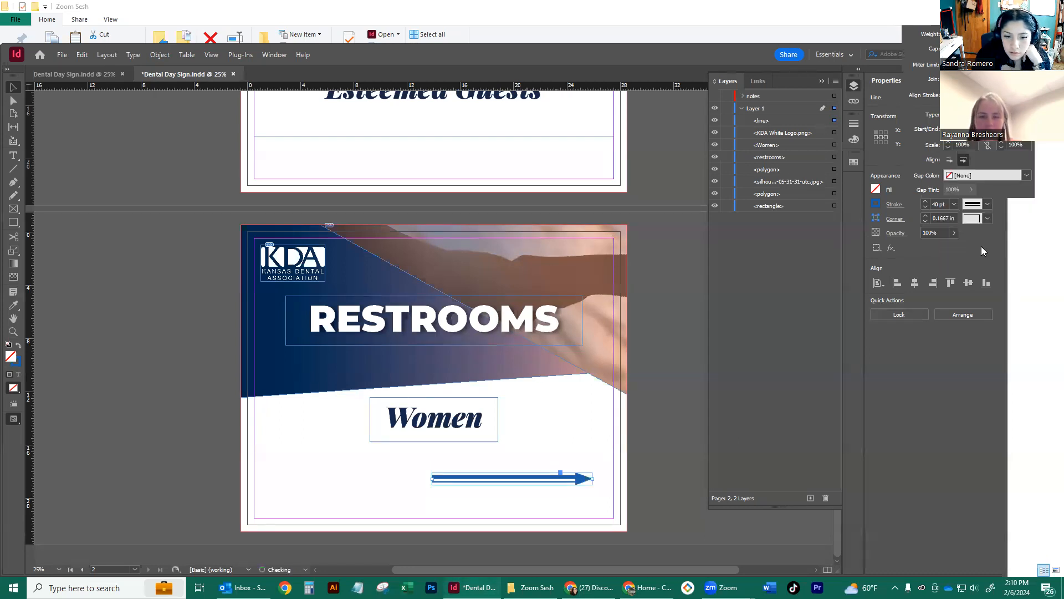
{"action": "left_click", "coordinate": [1022, 129]}
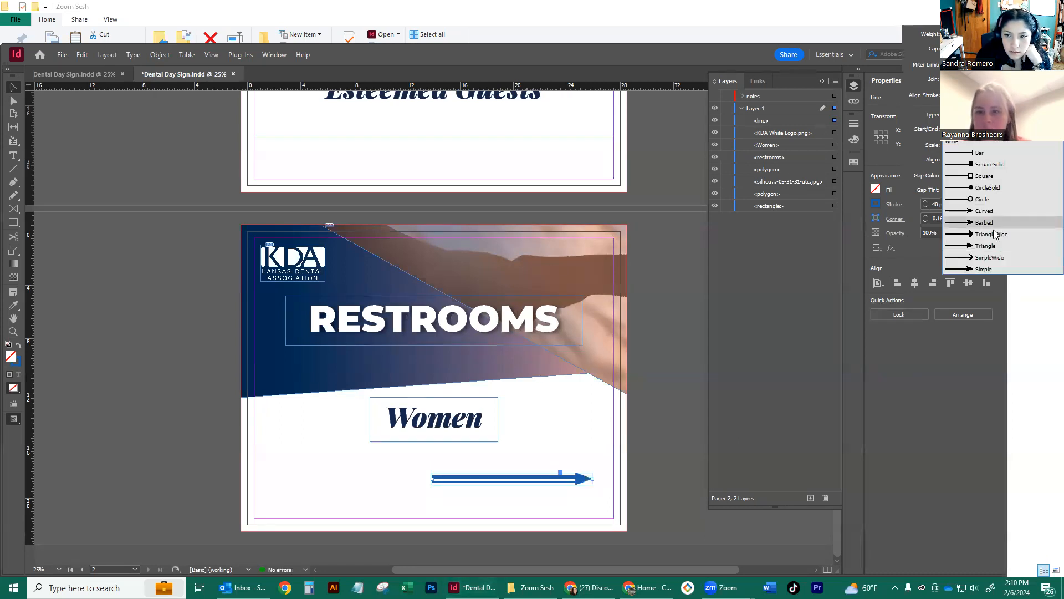
{"action": "left_click", "coordinate": [984, 259]}
- Set the arrow's end arrowhead to TriangleWide and its scale to 200%
{"action": "left_click", "coordinate": [1021, 129]}
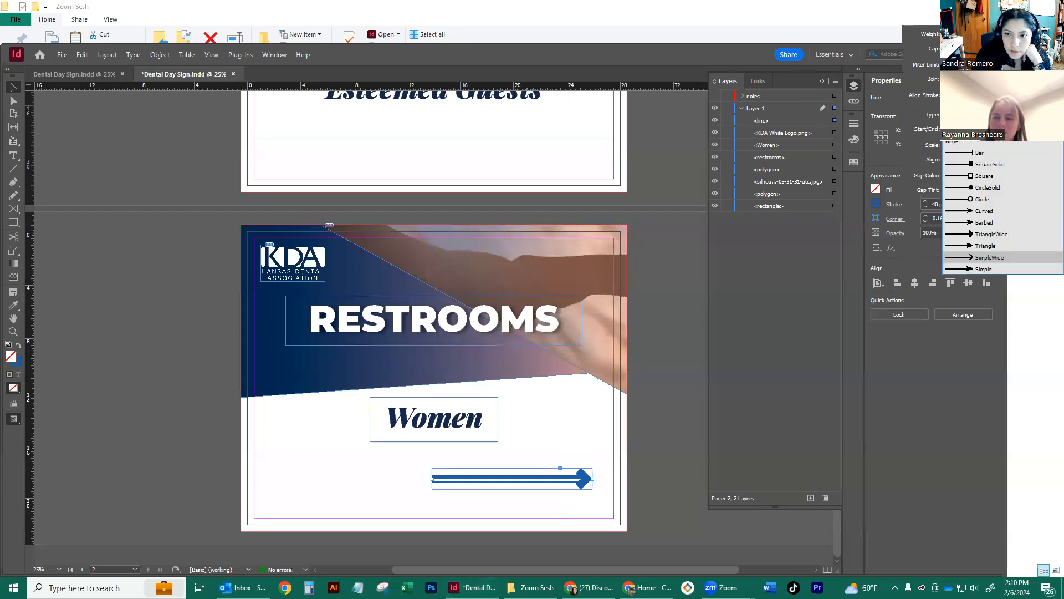
{"action": "left_click", "coordinate": [986, 231]}
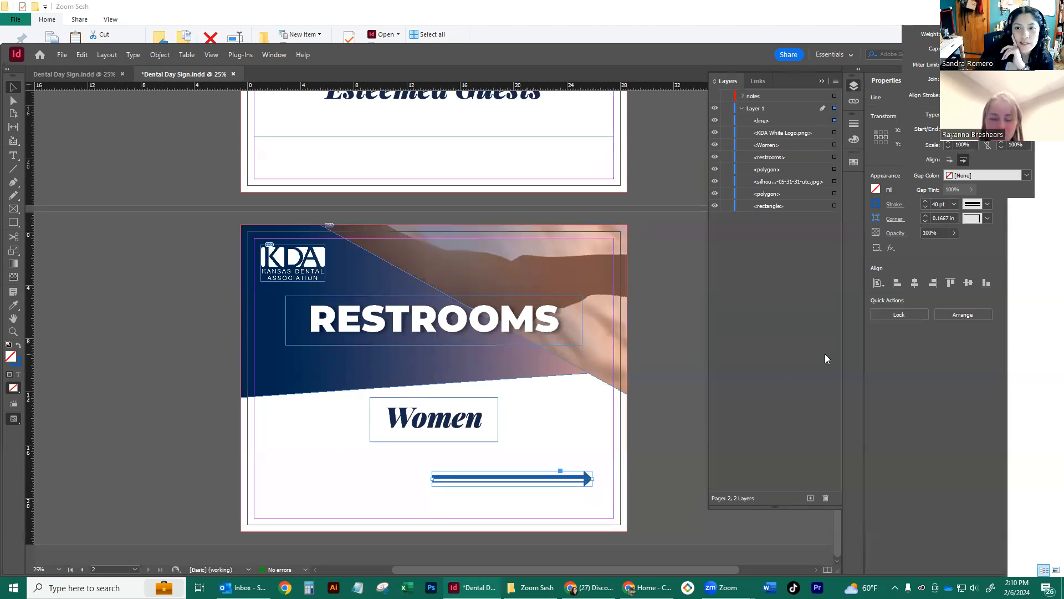
{"action": "left_click_drag", "start_coordinate": [1018, 145], "coordinate": [999, 152]}
{"action": "type", "text": "2"}
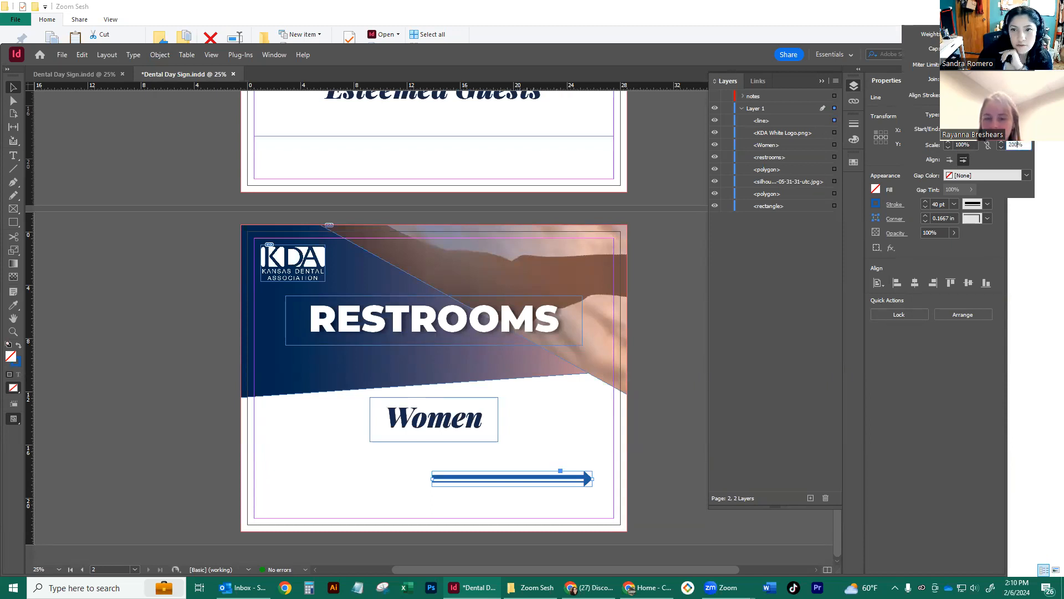
{"action": "type", "text": "00"}
{"action": "key", "text": "Return"}
{"action": "left_click", "coordinate": [658, 467]}
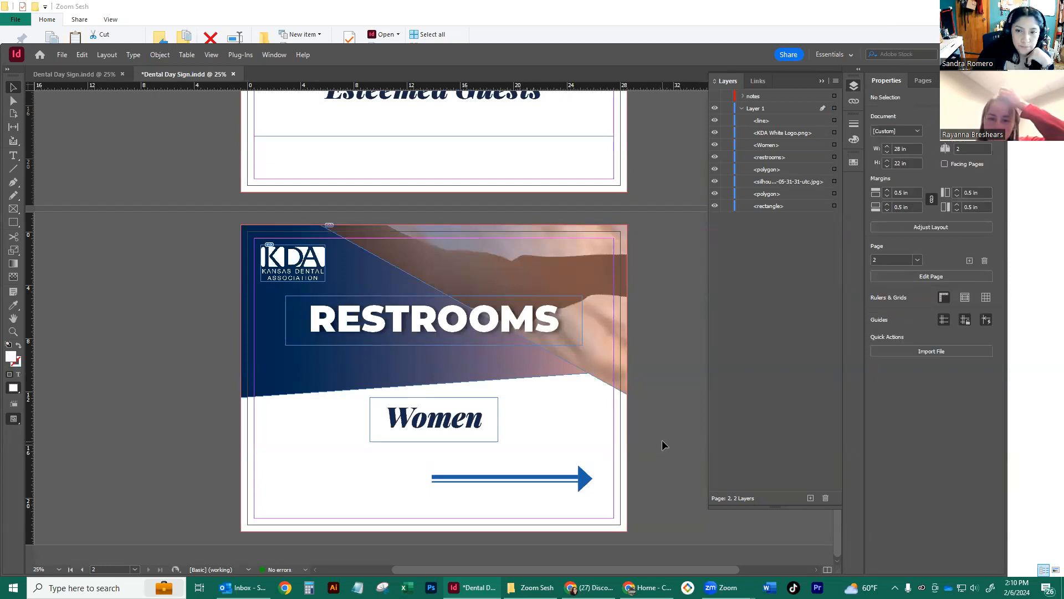
- Stretch the arrow to about 20.4 in long, and shorten it to about 4.3 in to compare the arrowhead's proportions
{"action": "left_click", "coordinate": [585, 480]}
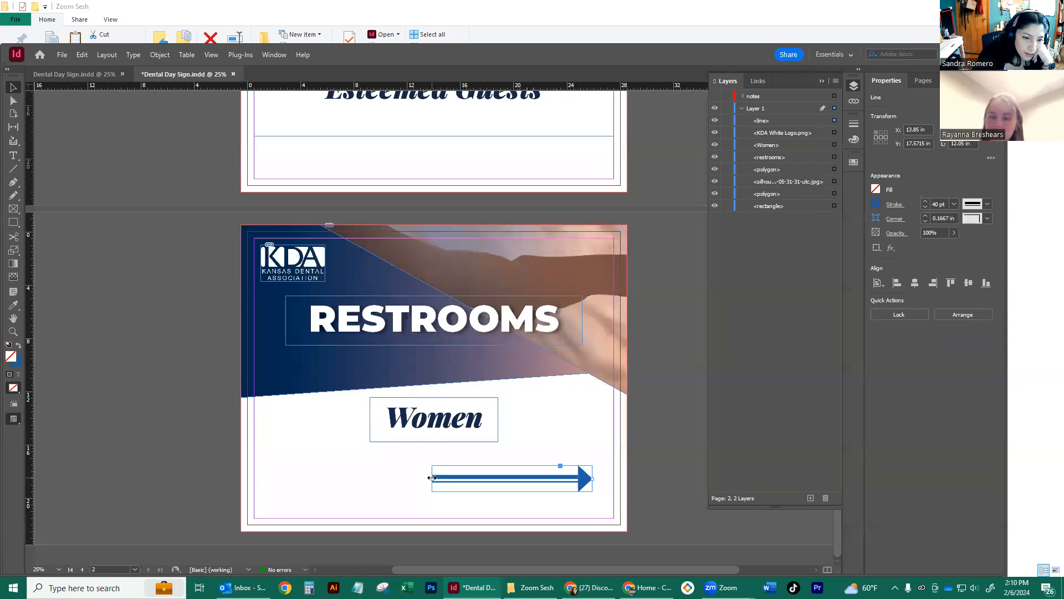
{"action": "left_click_drag", "start_coordinate": [432, 478], "coordinate": [321, 478]}
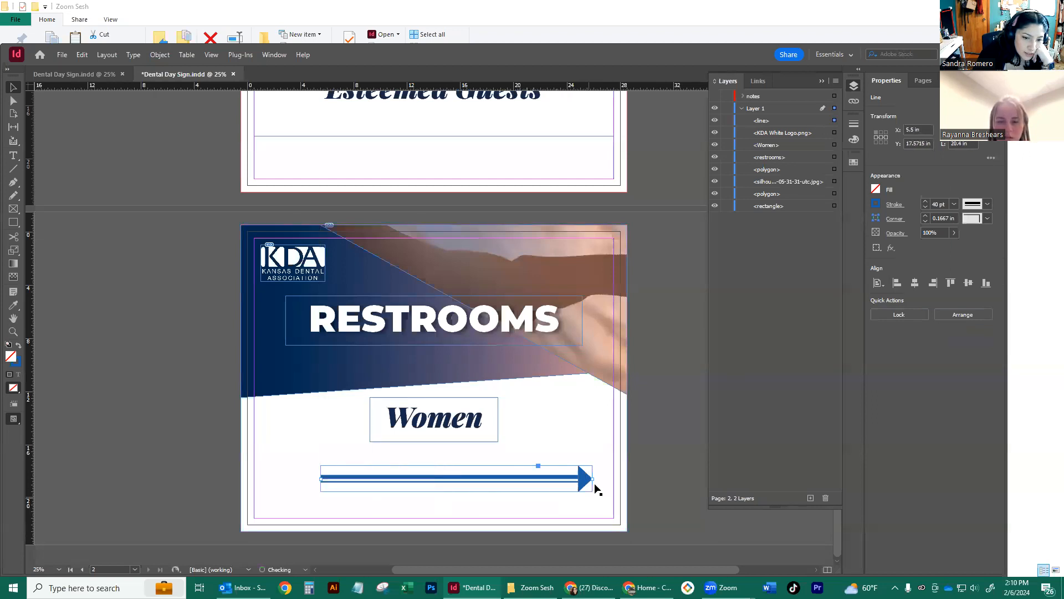
{"action": "left_click_drag", "start_coordinate": [594, 479], "coordinate": [313, 478]}
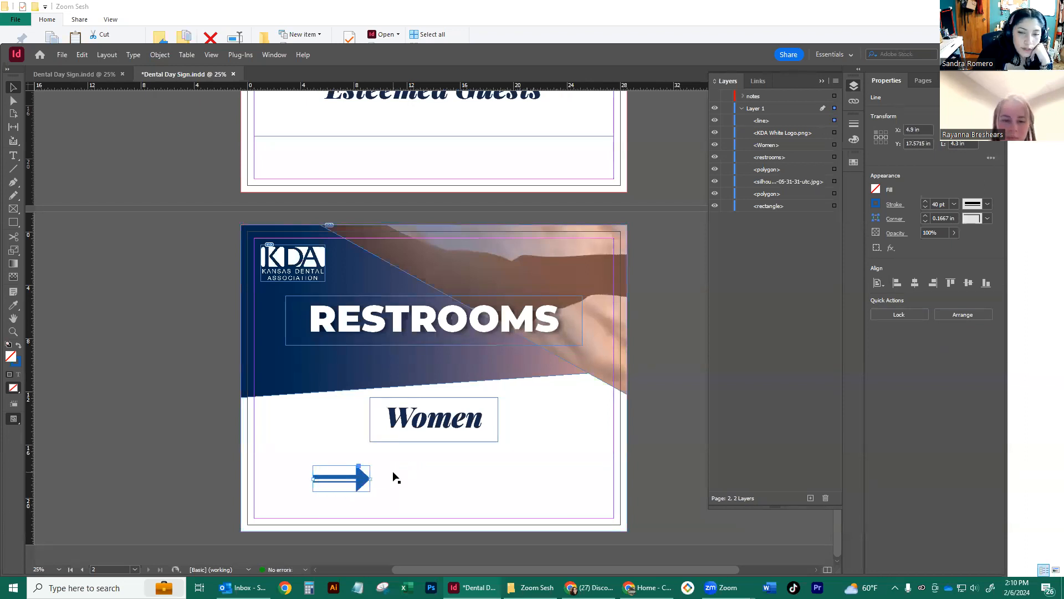
{"action": "left_click", "coordinate": [895, 206]}
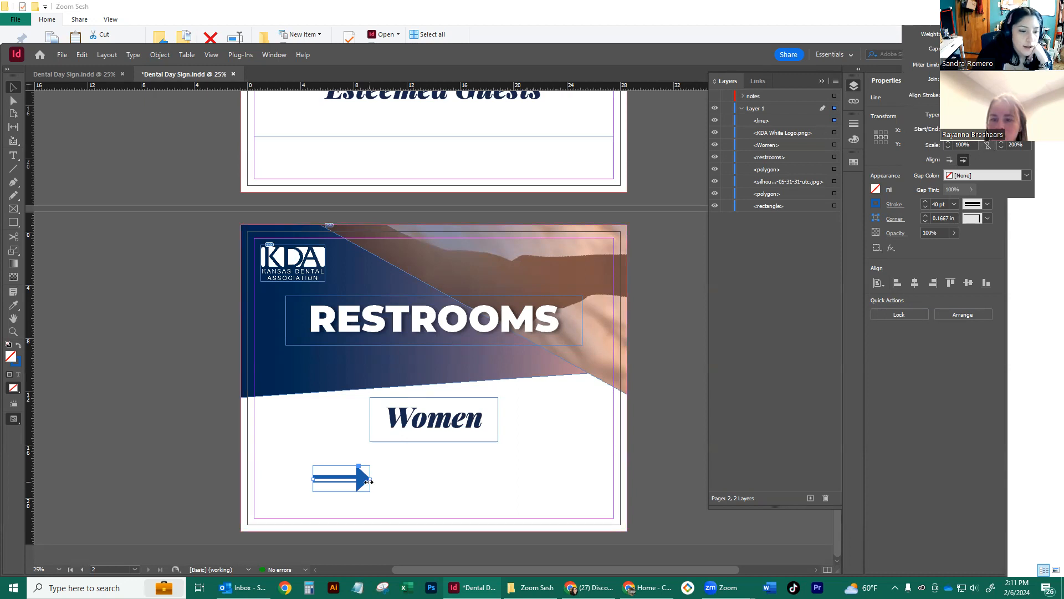
- Lengthen the arrow horizontally and shift it so its head sits just inside the page's right margin, below "Women"
{"action": "left_click_drag", "start_coordinate": [360, 480], "coordinate": [627, 478]}
{"action": "mouse_move", "coordinate": [522, 479]}
{"action": "left_mouse_down"}
{"action": "mouse_move", "coordinate": [434, 478]}
{"action": "mouse_move", "coordinate": [508, 477]}
{"action": "left_mouse_up"}
{"action": "left_click", "coordinate": [599, 540]}
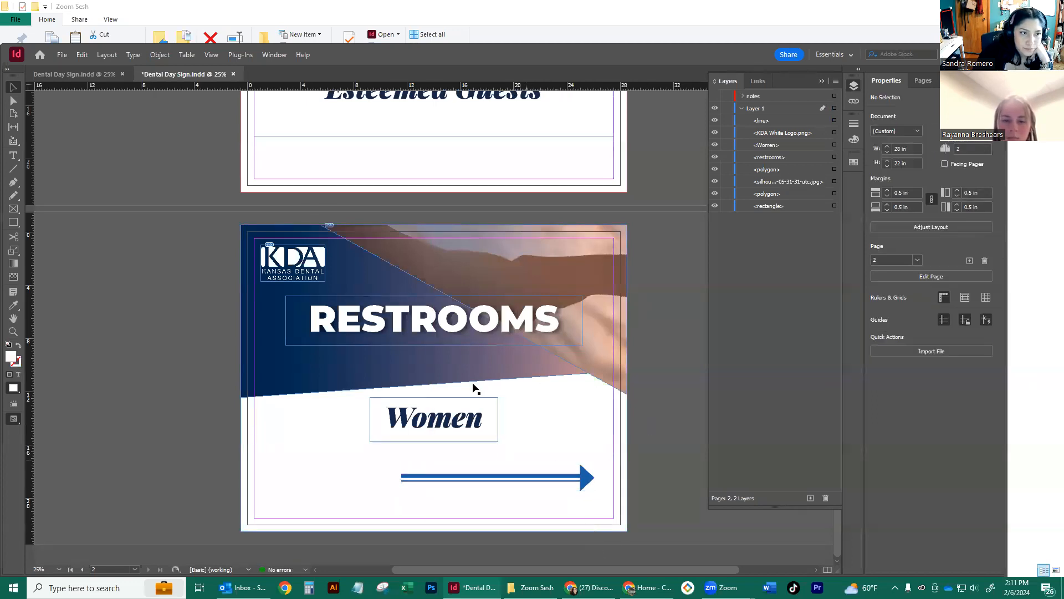
- Examine the winding striped arrow on the Welcome to Dental Day sign in the other open document, with and without the preview mode
{"action": "left_click", "coordinate": [99, 76]}
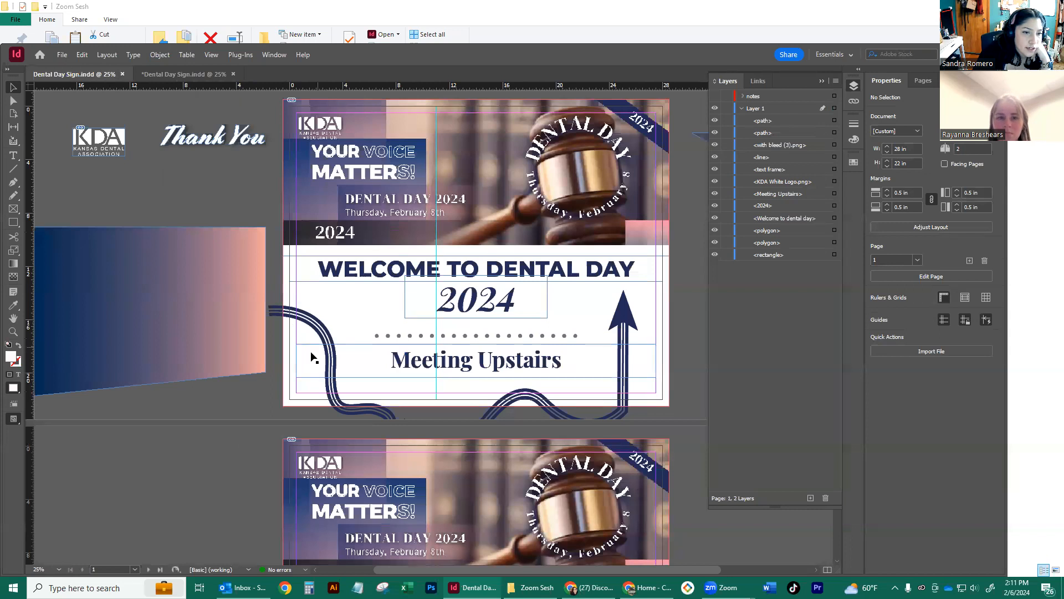
{"action": "scroll", "coordinate": [273, 373], "scroll_direction": "down", "scroll_amount": 1}
{"action": "scroll", "coordinate": [277, 372], "scroll_direction": "up", "scroll_amount": 2}
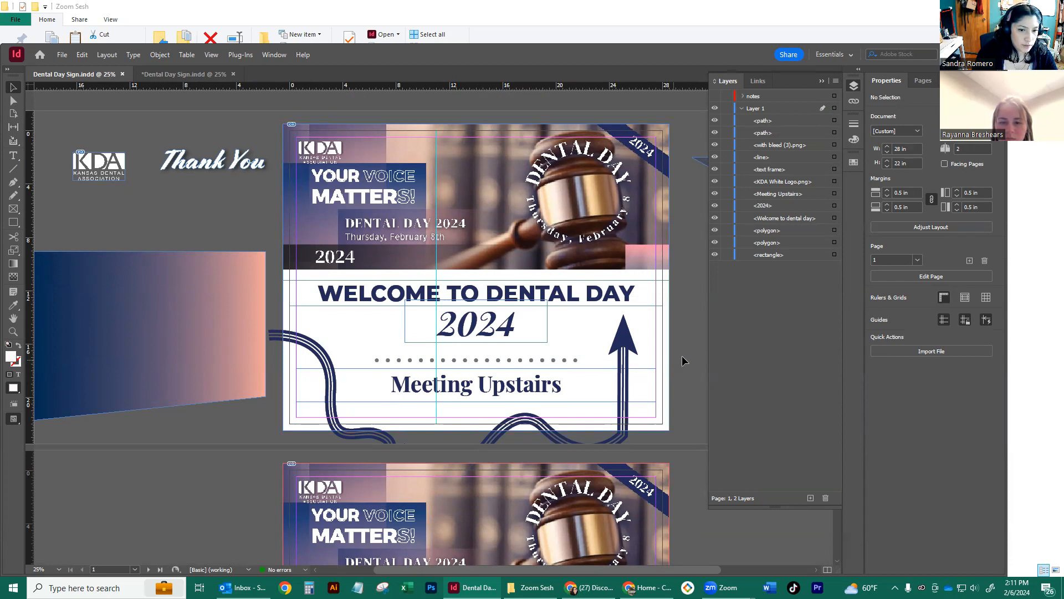
{"action": "key", "text": "w"}
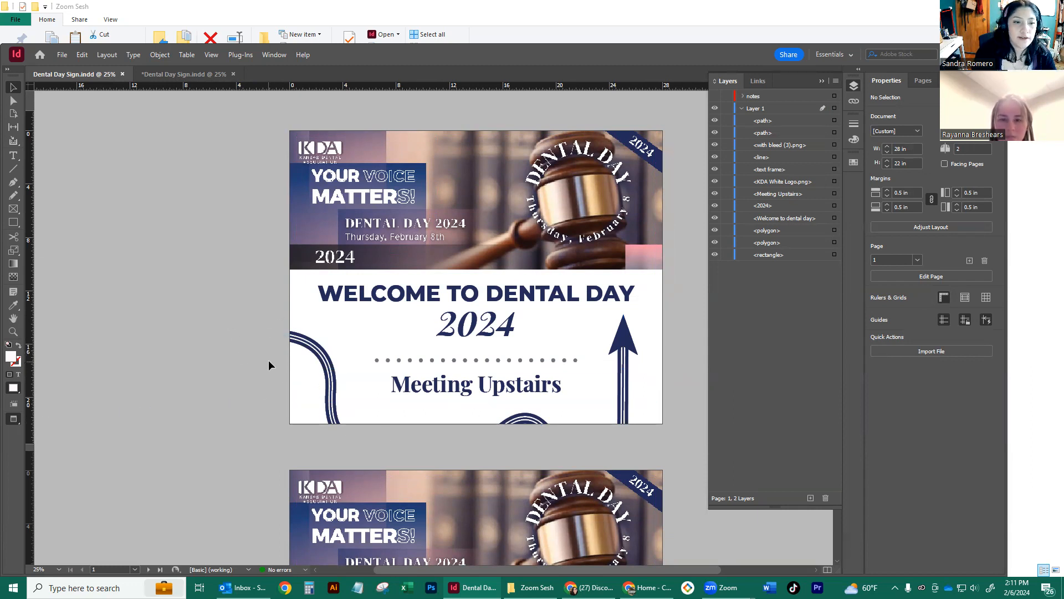
{"action": "key", "text": "w"}
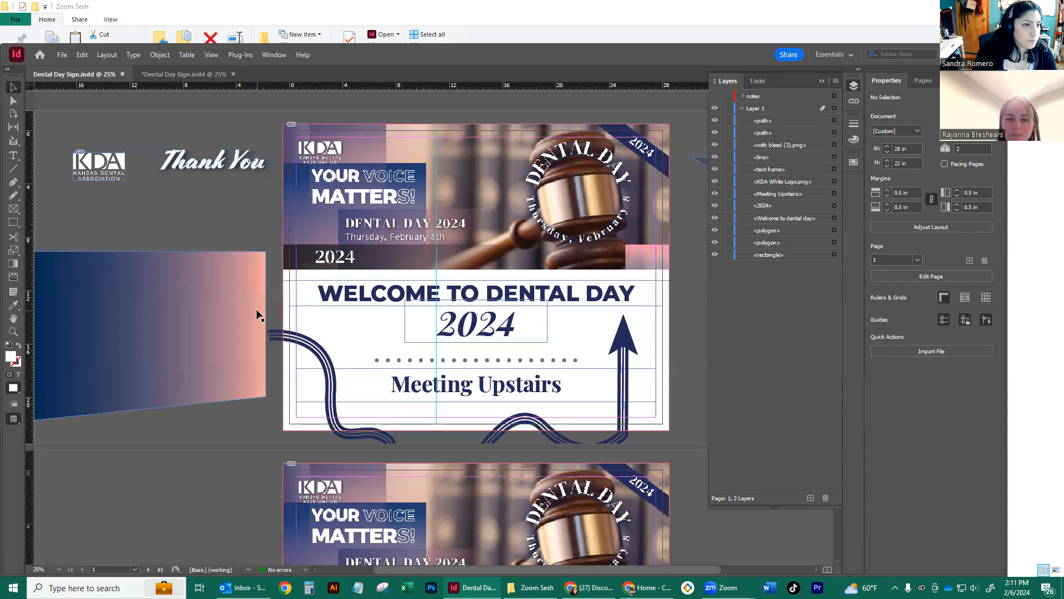
- Return to the Restrooms sign document, move the straight arrow onto the pasteboard beside the KDA logo, and maximize the window
{"action": "left_click", "coordinate": [188, 74]}
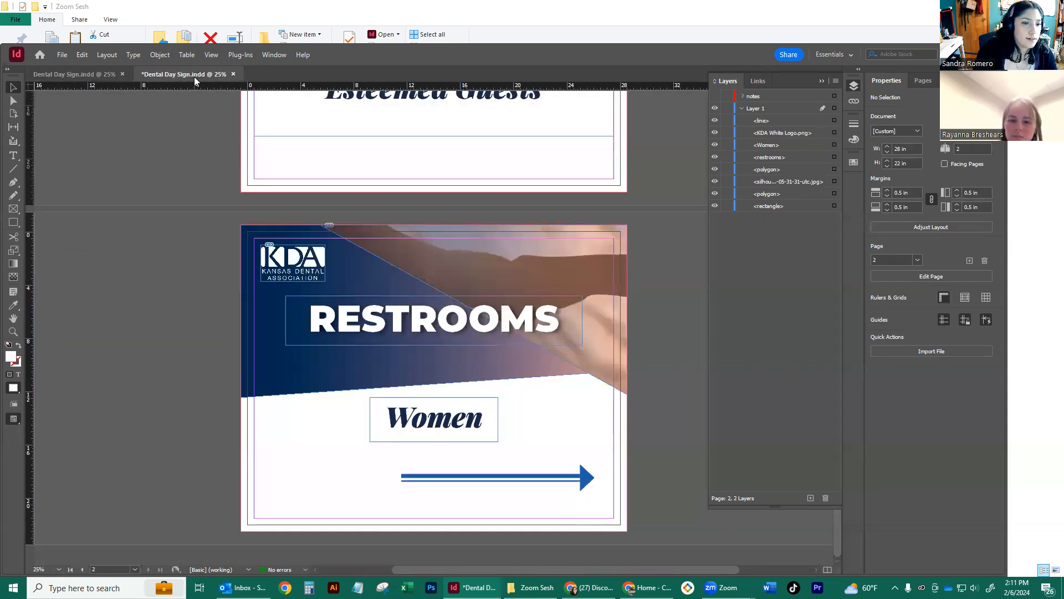
{"action": "left_click", "coordinate": [506, 480]}
{"action": "left_click_drag", "start_coordinate": [581, 464], "coordinate": [206, 277]}
{"action": "left_click", "coordinate": [202, 357]}
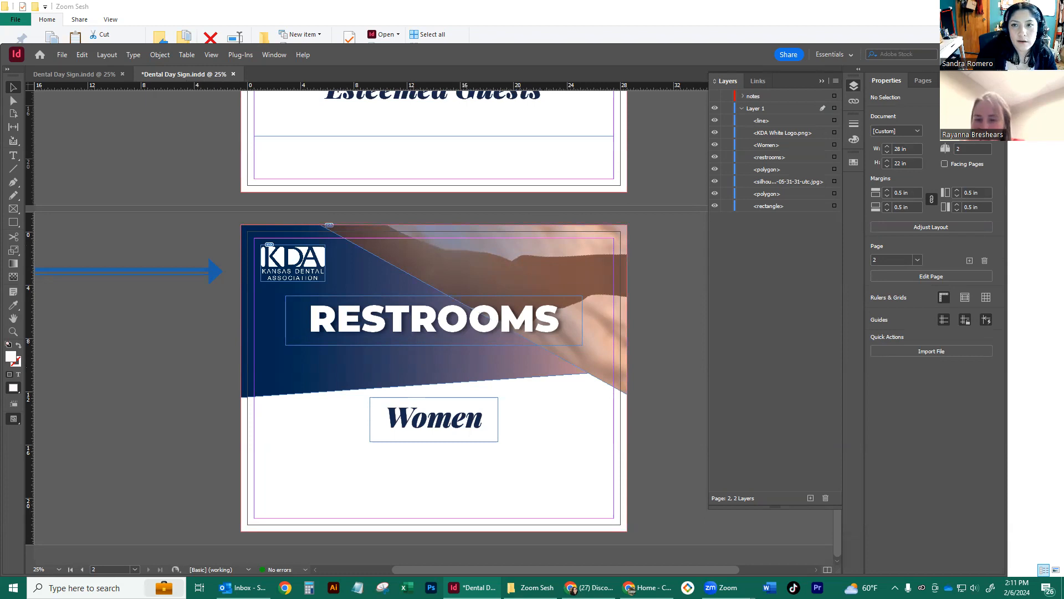
{"action": "left_click", "coordinate": [970, 54]}
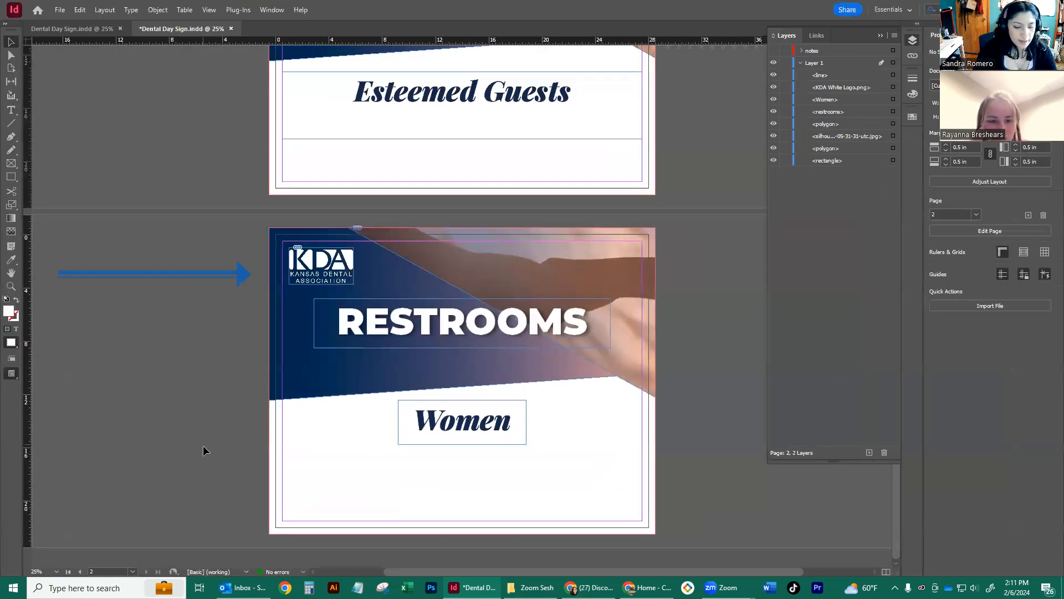
- Draw a winding path with the Pen tool from the left pasteboard across the Restrooms page's lower edge, ending in a vertical rise near the right margin
{"action": "key", "text": "p"}
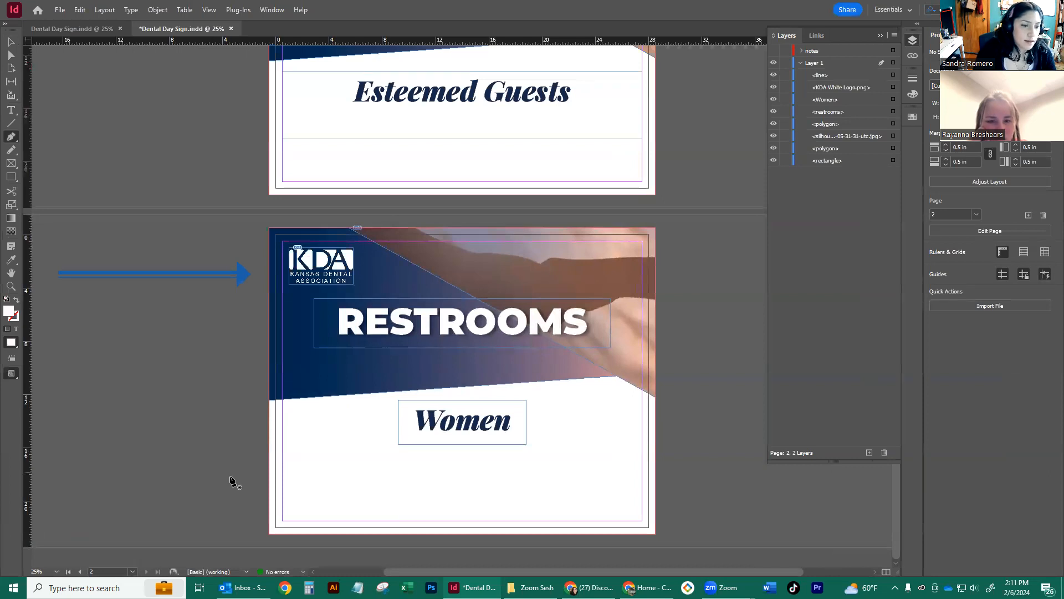
{"action": "left_click", "coordinate": [215, 466]}
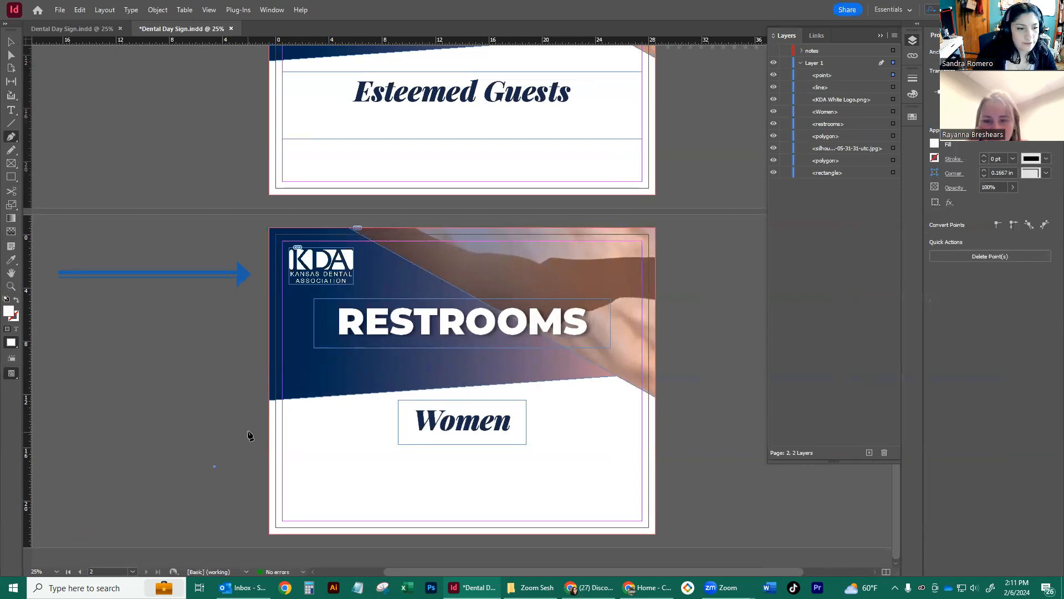
{"action": "left_click", "coordinate": [320, 451]}
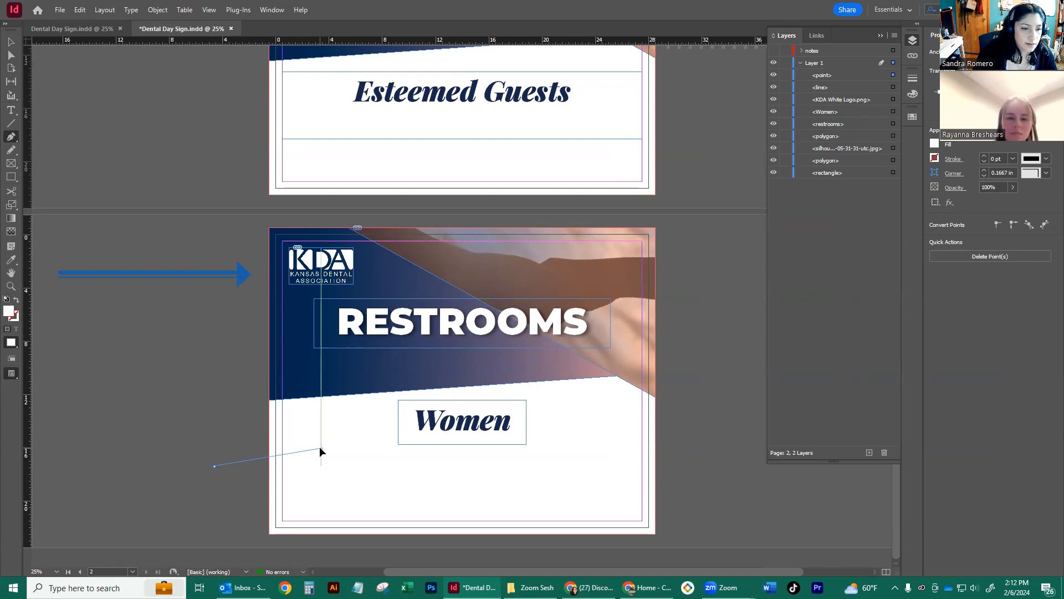
{"action": "left_click_drag", "start_coordinate": [320, 447], "coordinate": [344, 478]}
{"action": "left_click_drag", "start_coordinate": [410, 543], "coordinate": [491, 540]}
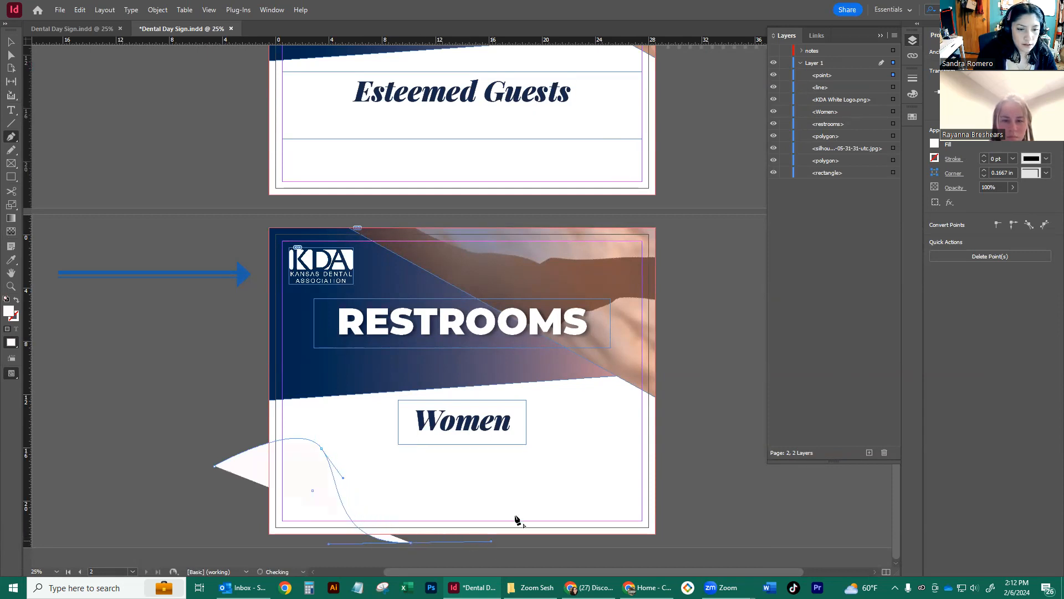
{"action": "left_click_drag", "start_coordinate": [526, 490], "coordinate": [570, 485]}
{"action": "left_click_drag", "start_coordinate": [580, 542], "coordinate": [613, 537]}
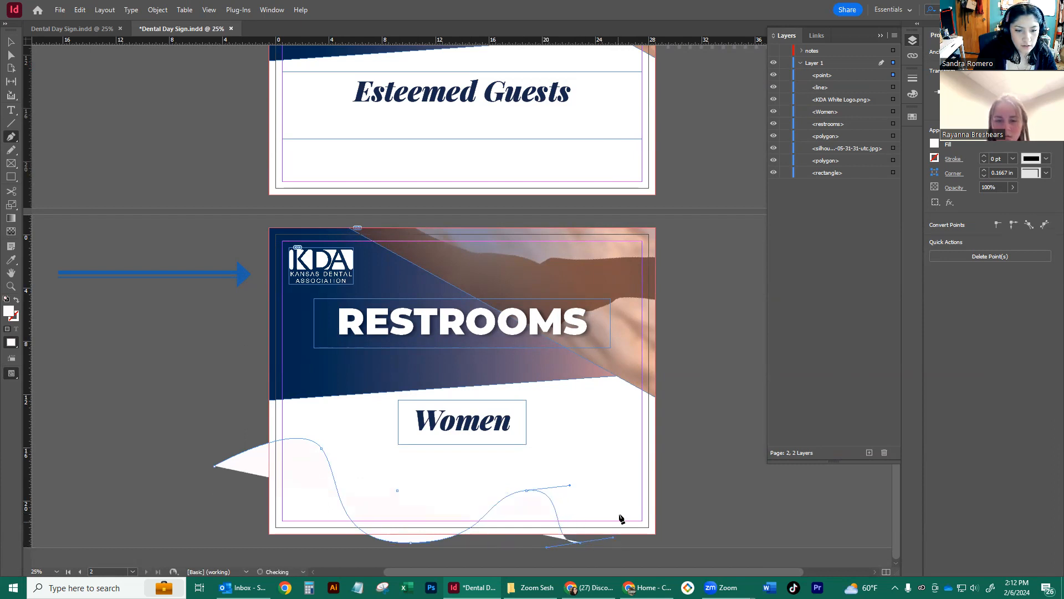
{"action": "left_click_drag", "start_coordinate": [630, 495], "coordinate": [628, 457]}
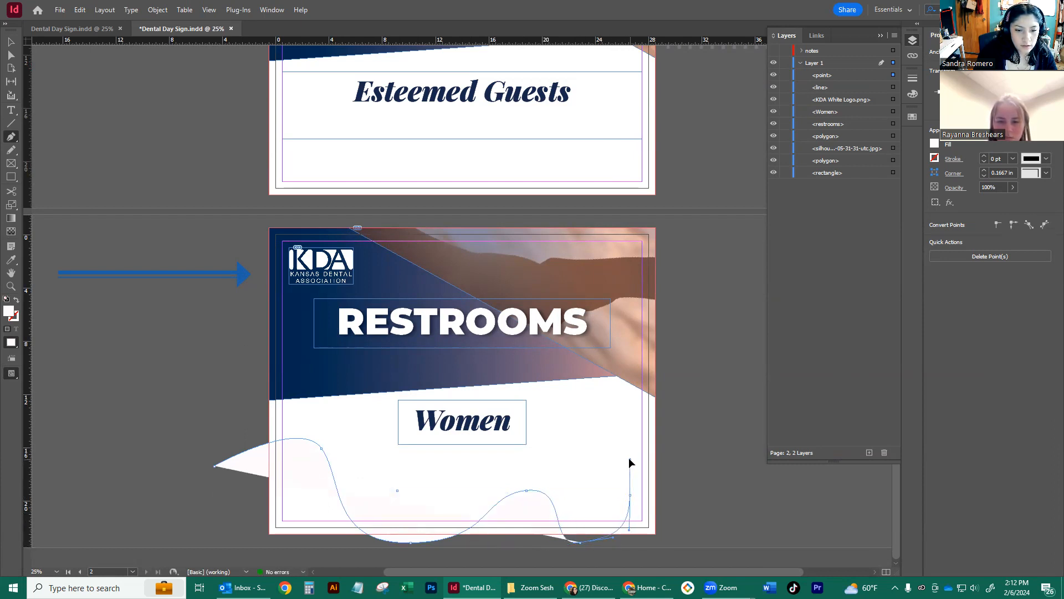
{"action": "left_click", "coordinate": [630, 406]}
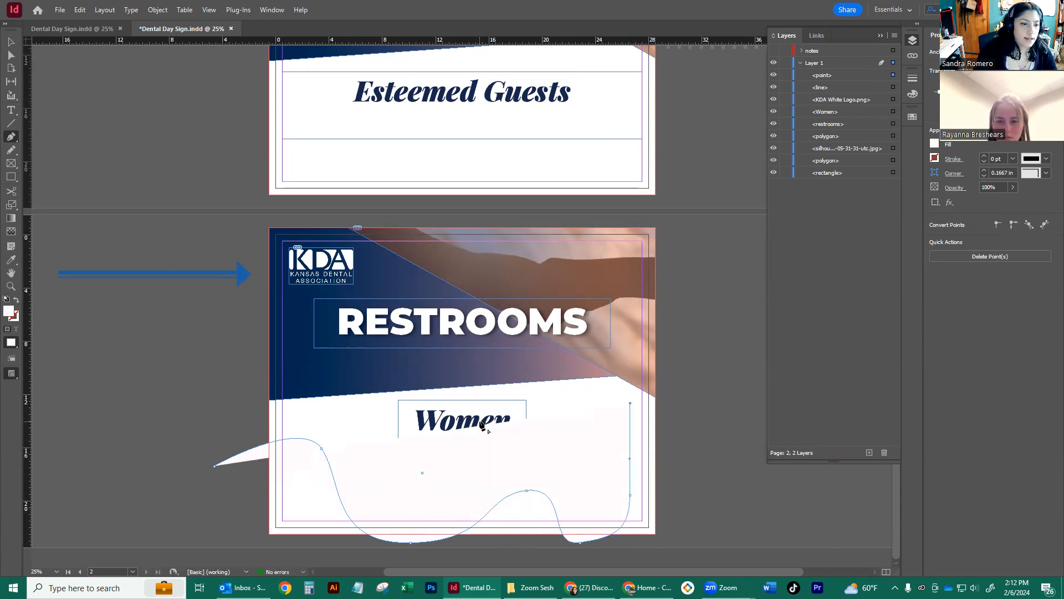
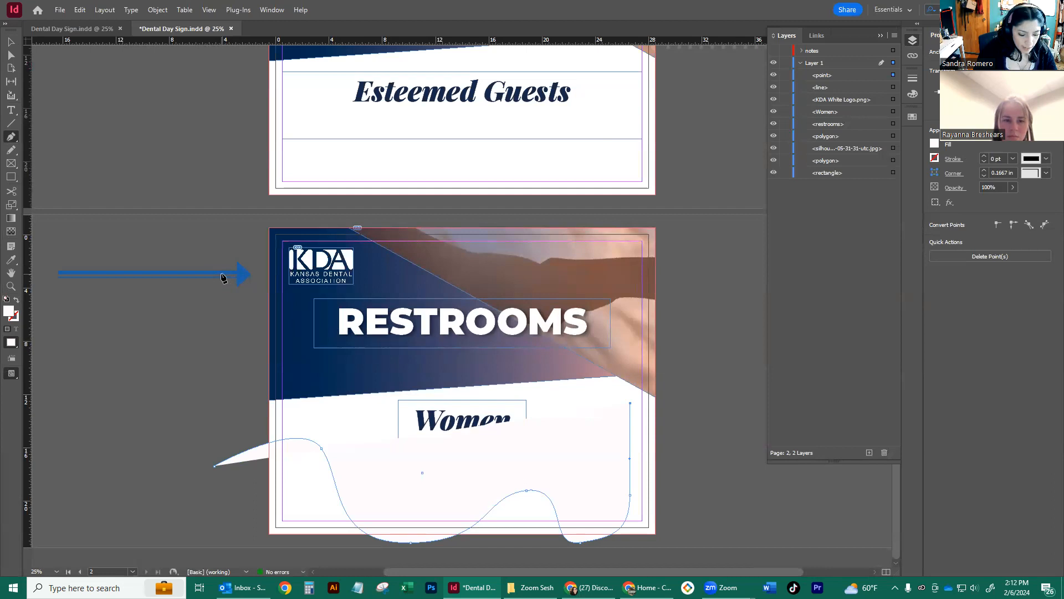
- Copy the straight arrow's stroke styling onto the winding path with the Eyedropper tool, deselect it, and check the page in preview mode
{"action": "key", "text": "i"}
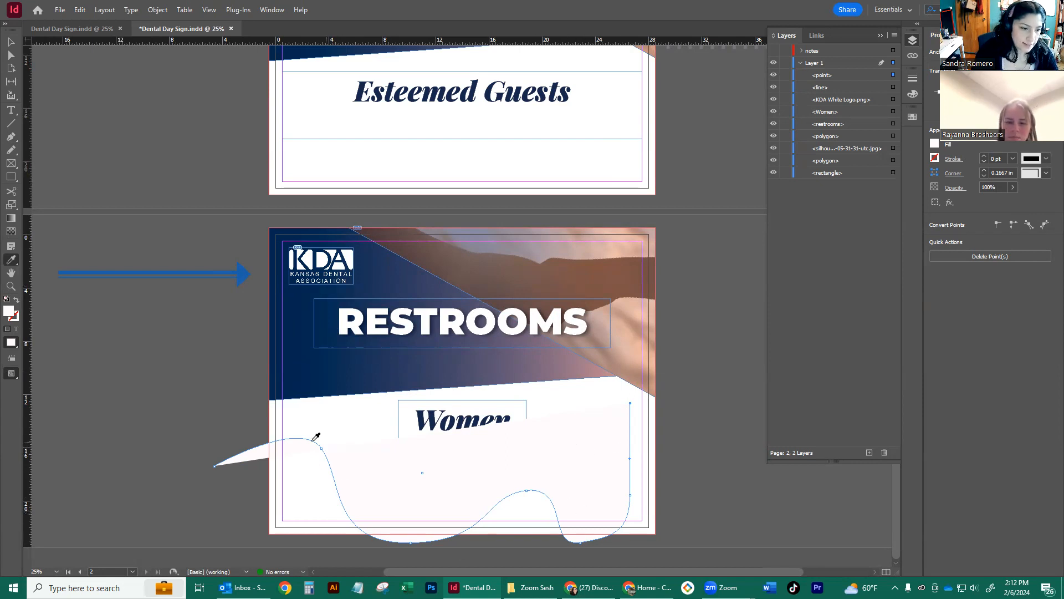
{"action": "key", "text": "p"}
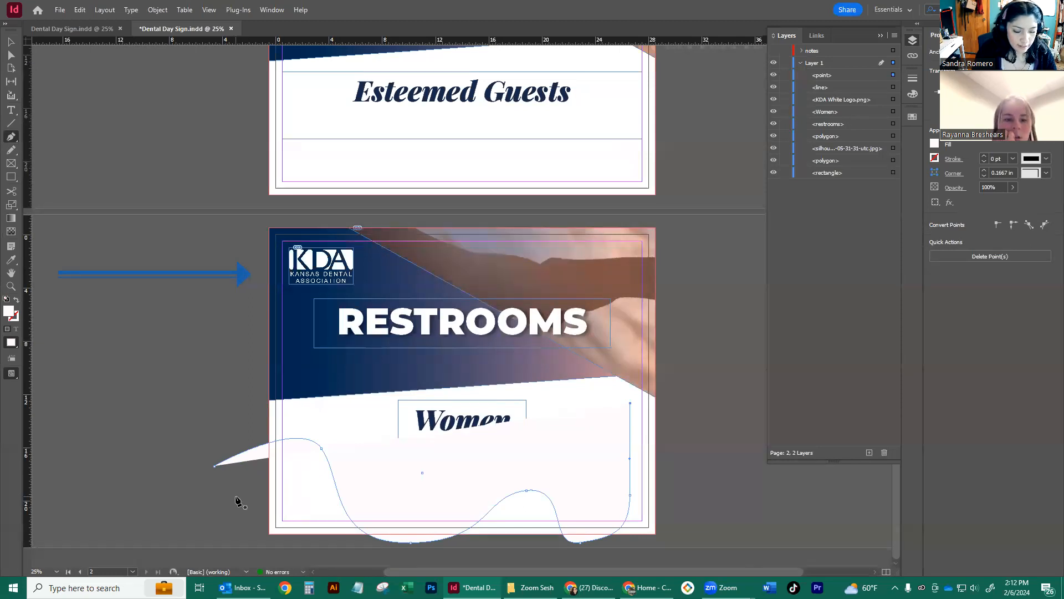
{"action": "key", "text": "i"}
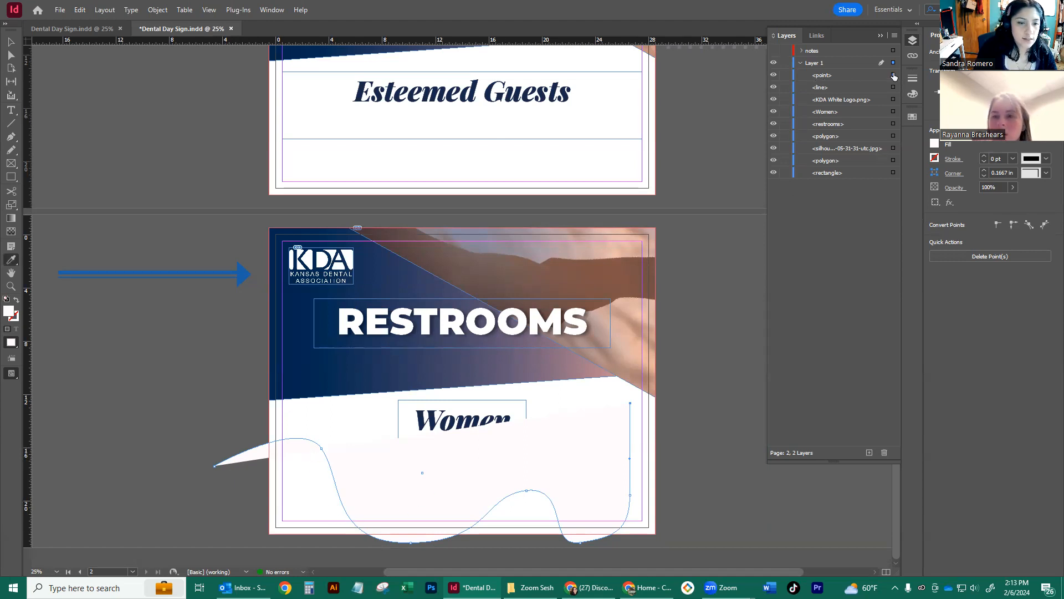
{"action": "left_click", "coordinate": [224, 269]}
{"action": "key", "text": "v"}
{"action": "left_click", "coordinate": [692, 402]}
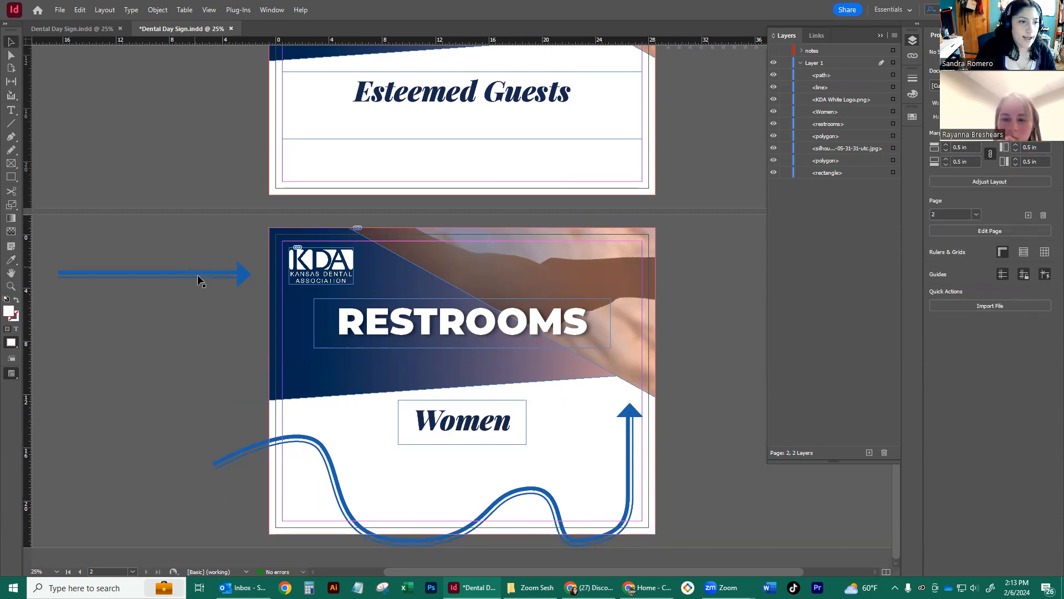
{"action": "key", "text": "w"}
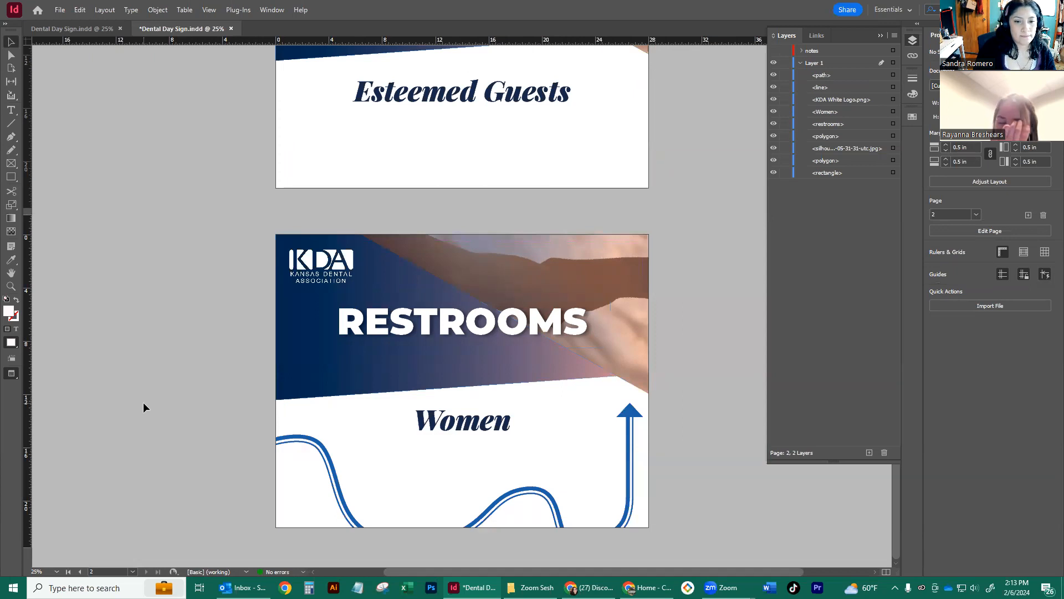
{"action": "key", "text": "w"}
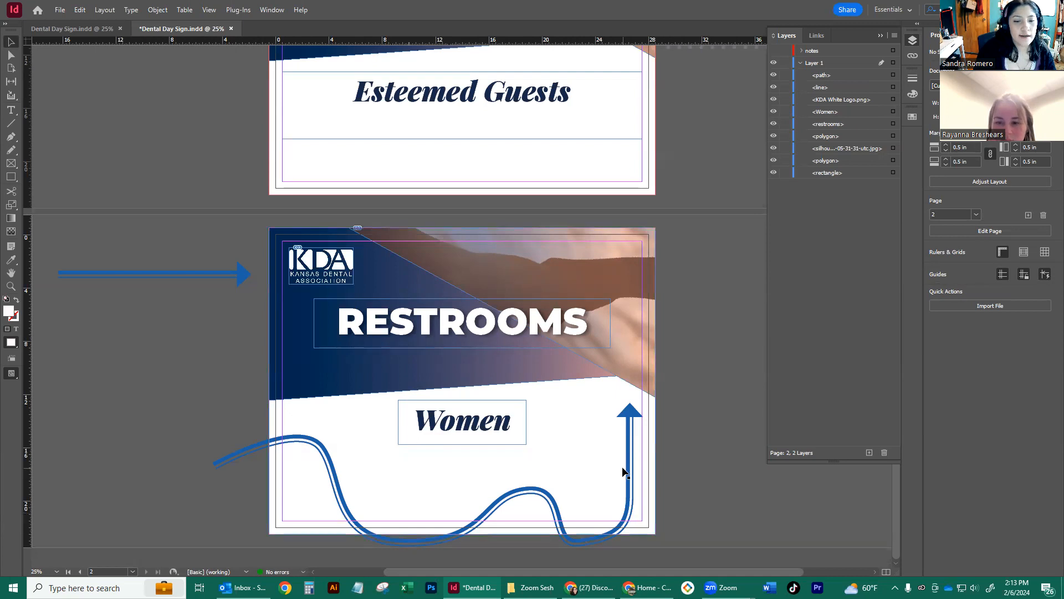
- Shift the whole winding arrow so its tail extends farther onto the pasteboard and its upright head stands closer to "Women"
{"action": "mouse_move", "coordinate": [634, 454]}
{"action": "left_mouse_down"}
{"action": "mouse_move", "coordinate": [606, 444]}
{"action": "mouse_move", "coordinate": [622, 487]}
{"action": "mouse_move", "coordinate": [610, 421]}
{"action": "mouse_move", "coordinate": [632, 460]}
{"action": "mouse_move", "coordinate": [688, 471]}
{"action": "mouse_move", "coordinate": [602, 440]}
{"action": "mouse_move", "coordinate": [593, 492]}
{"action": "left_mouse_up"}
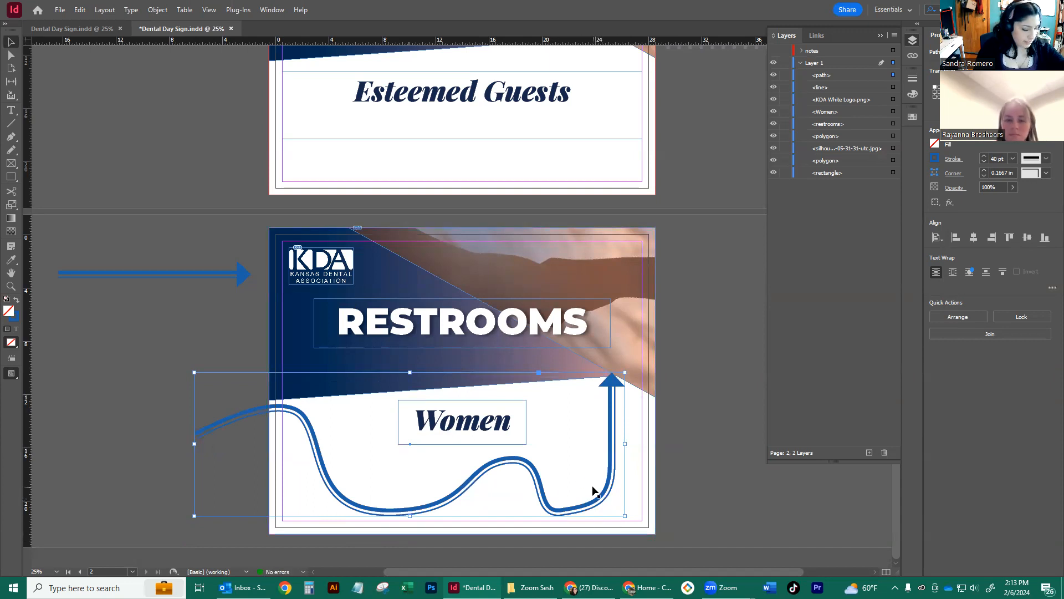
{"action": "mouse_move", "coordinate": [617, 427]}
{"action": "left_mouse_down"}
{"action": "mouse_move", "coordinate": [615, 457]}
{"action": "mouse_move", "coordinate": [603, 448]}
{"action": "mouse_move", "coordinate": [583, 456]}
{"action": "left_mouse_up"}
{"action": "left_click", "coordinate": [629, 451]}
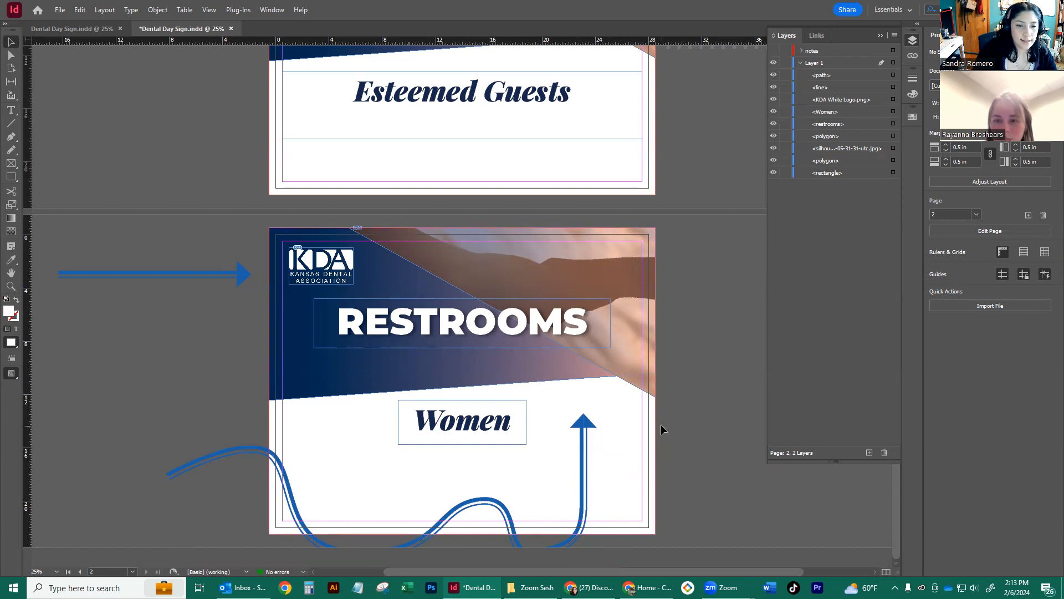
{"action": "left_click", "coordinate": [365, 372]}
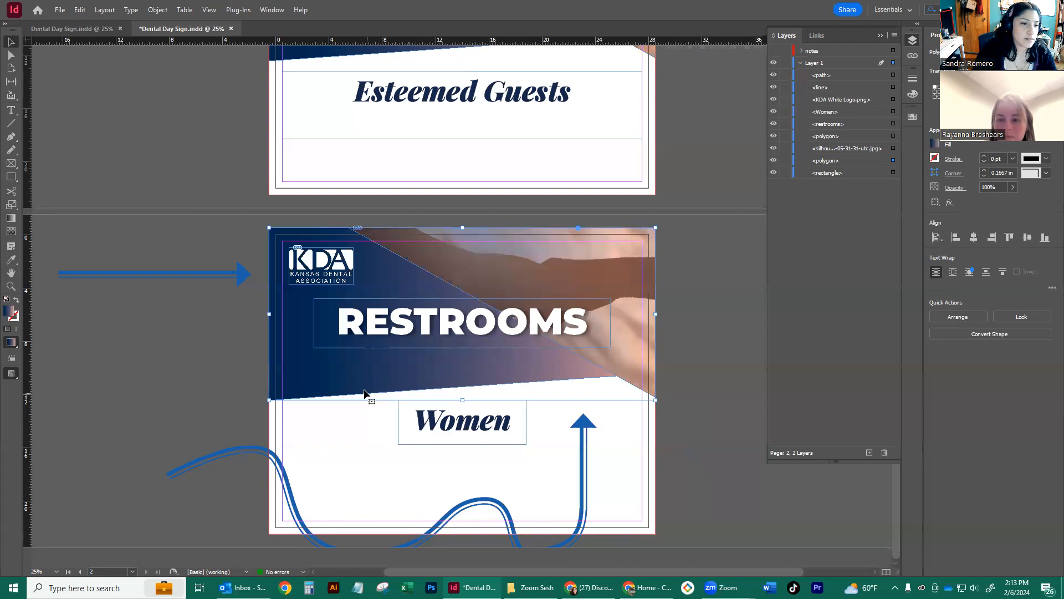
{"action": "left_click", "coordinate": [197, 361]}
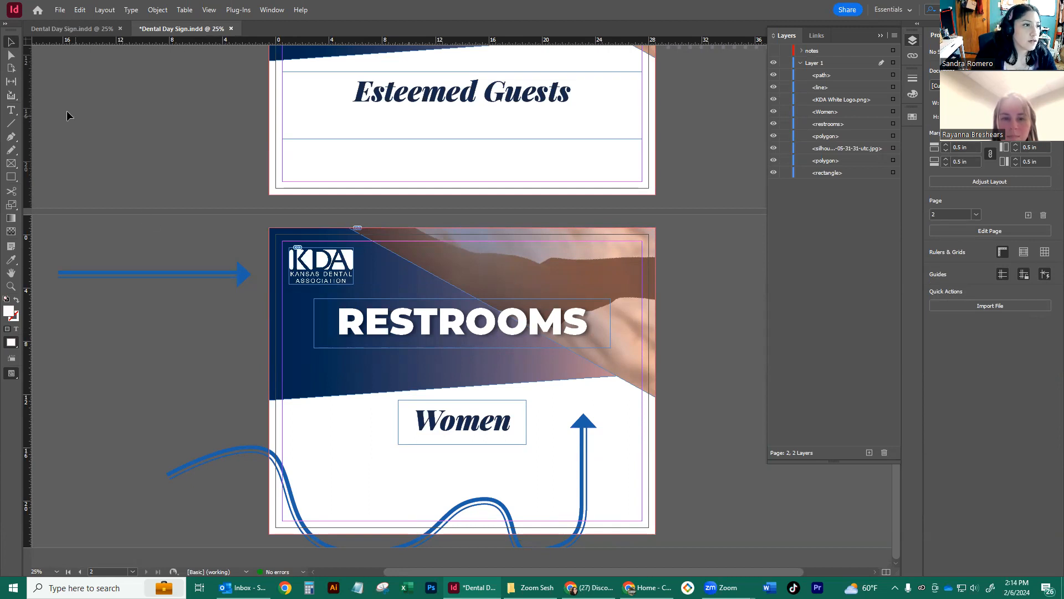
{"action": "left_click", "coordinate": [9, 42]}
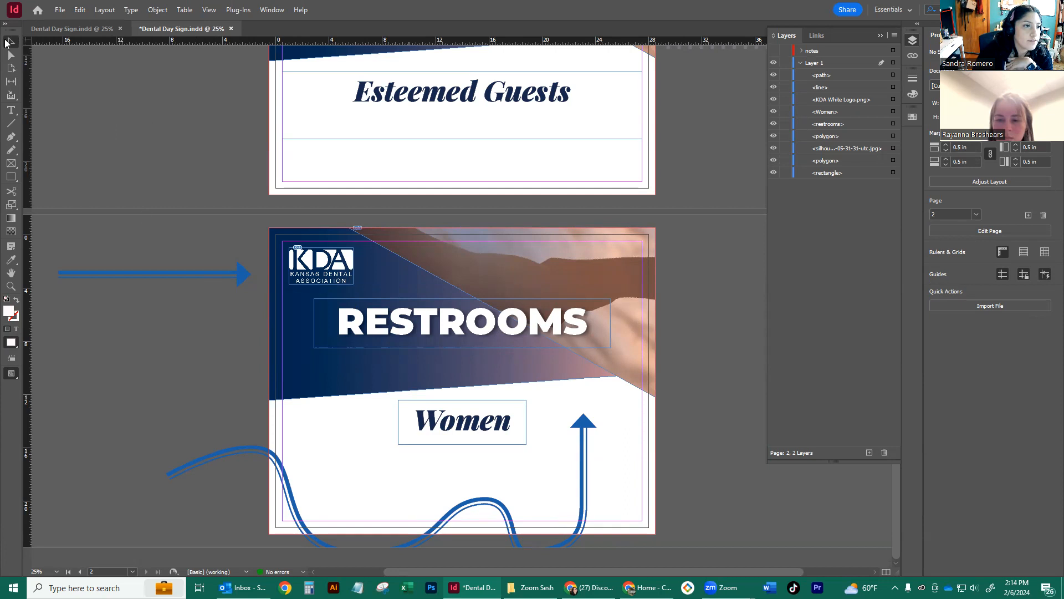
{"action": "left_click", "coordinate": [586, 426]}
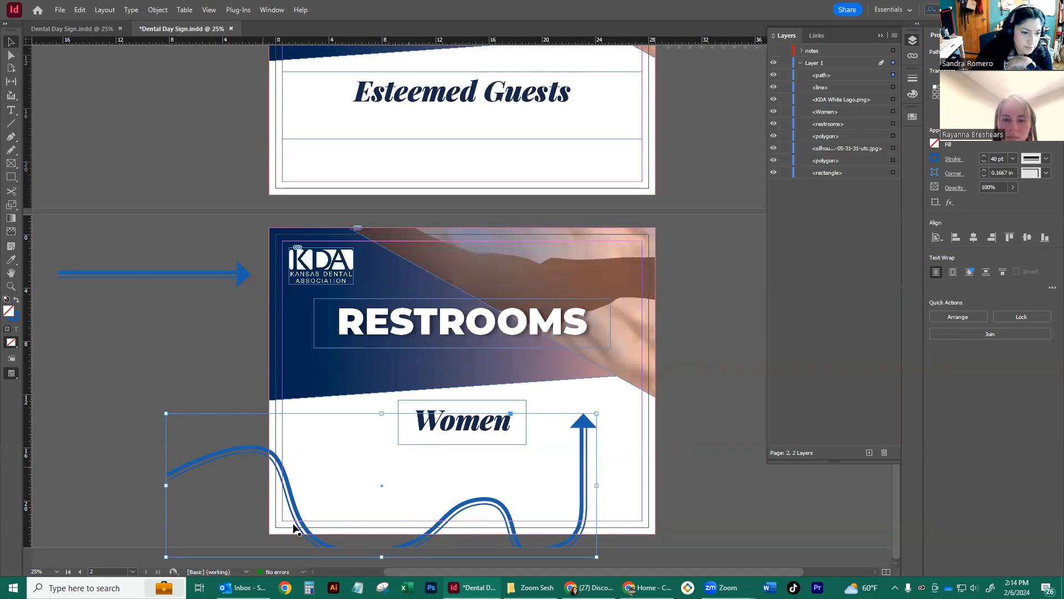
{"action": "mouse_move", "coordinate": [583, 426]}
{"action": "left_mouse_down"}
{"action": "mouse_move", "coordinate": [641, 445]}
{"action": "mouse_move", "coordinate": [590, 383]}
{"action": "mouse_move", "coordinate": [583, 438]}
{"action": "mouse_move", "coordinate": [563, 427]}
{"action": "mouse_move", "coordinate": [586, 423]}
{"action": "left_mouse_up"}
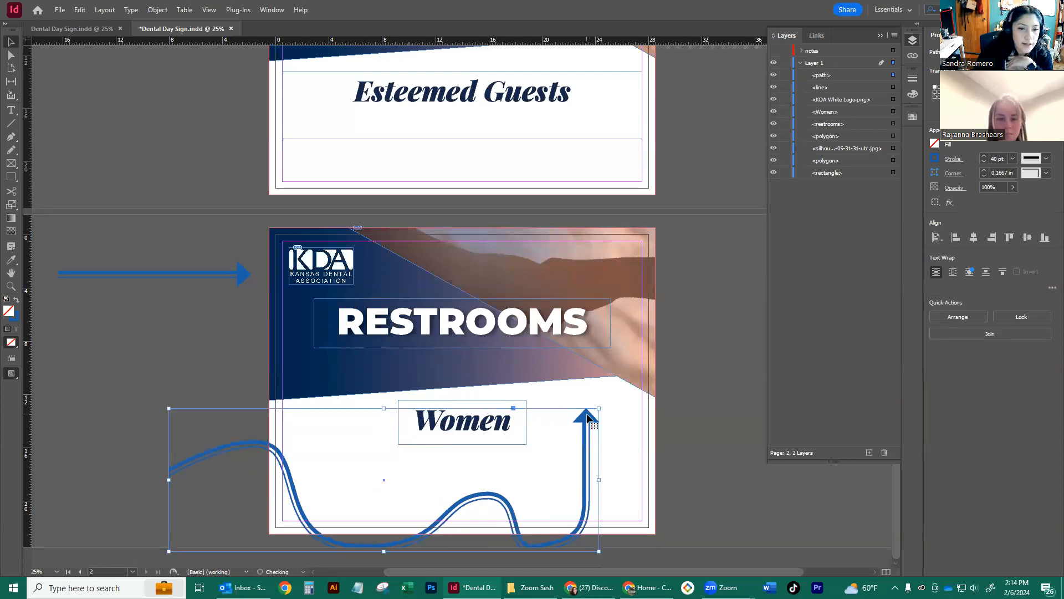
{"action": "left_click", "coordinate": [231, 316]}
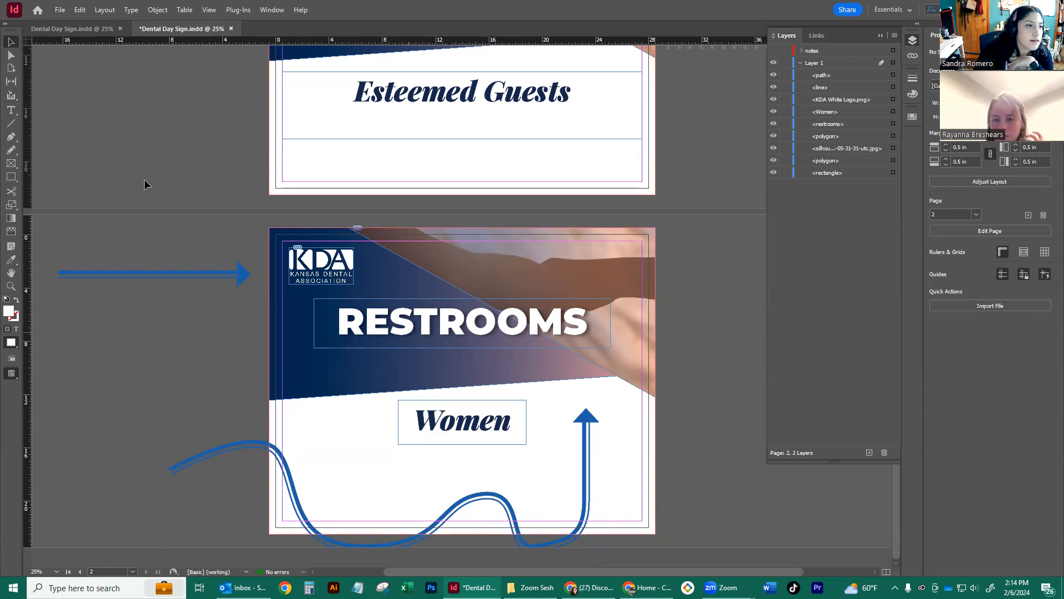
- Reshape the winding arrow's end with the Direct Selection tool so it curves out and its head points right near the page's right margin
{"action": "left_click", "coordinate": [12, 56]}
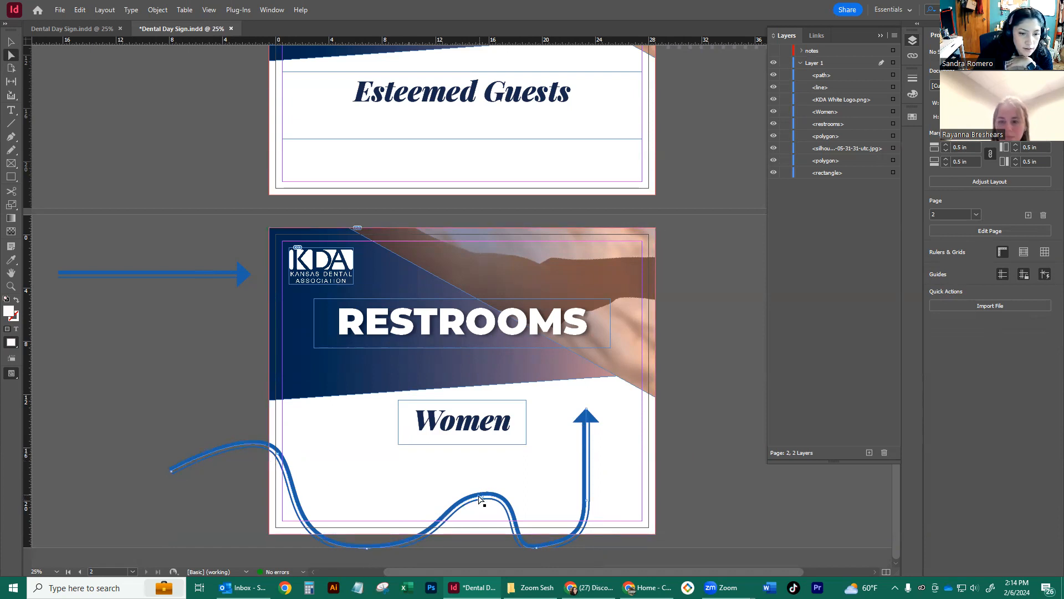
{"action": "left_click", "coordinate": [587, 414]}
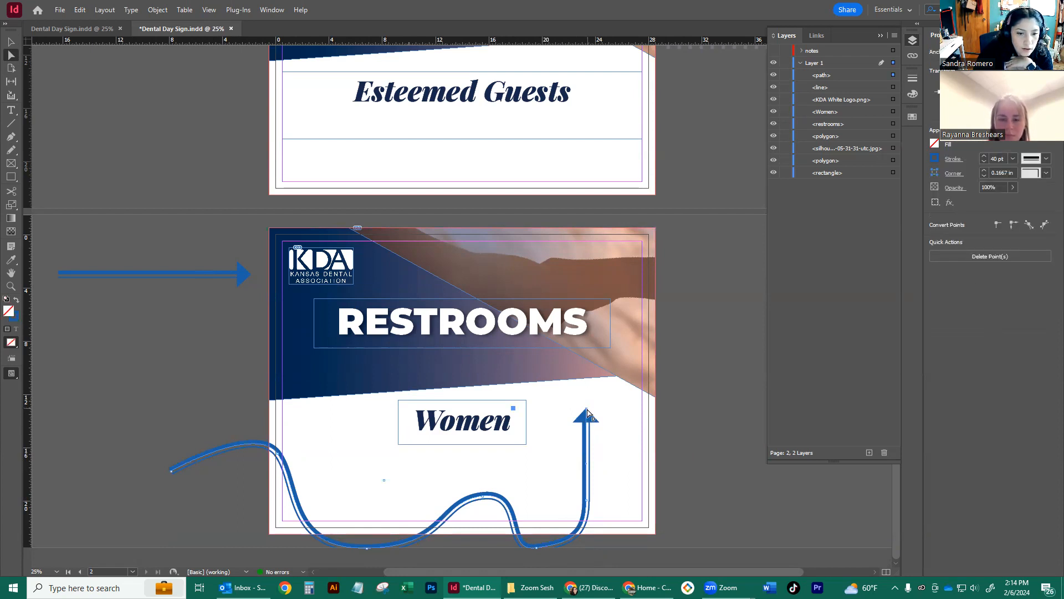
{"action": "left_click_drag", "start_coordinate": [586, 412], "coordinate": [634, 466]}
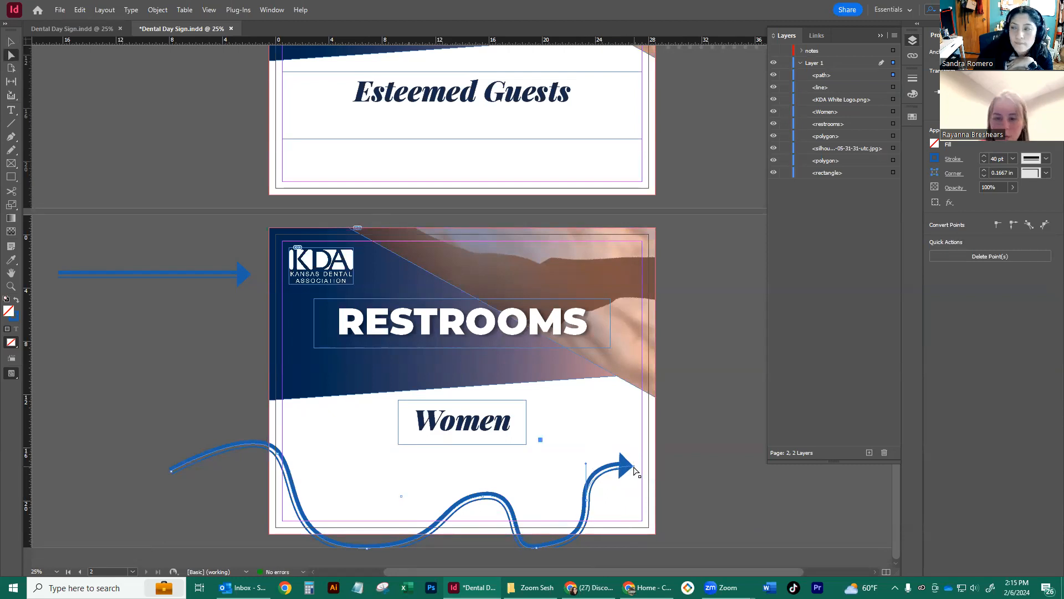
{"action": "left_click_drag", "start_coordinate": [636, 470], "coordinate": [628, 445]}
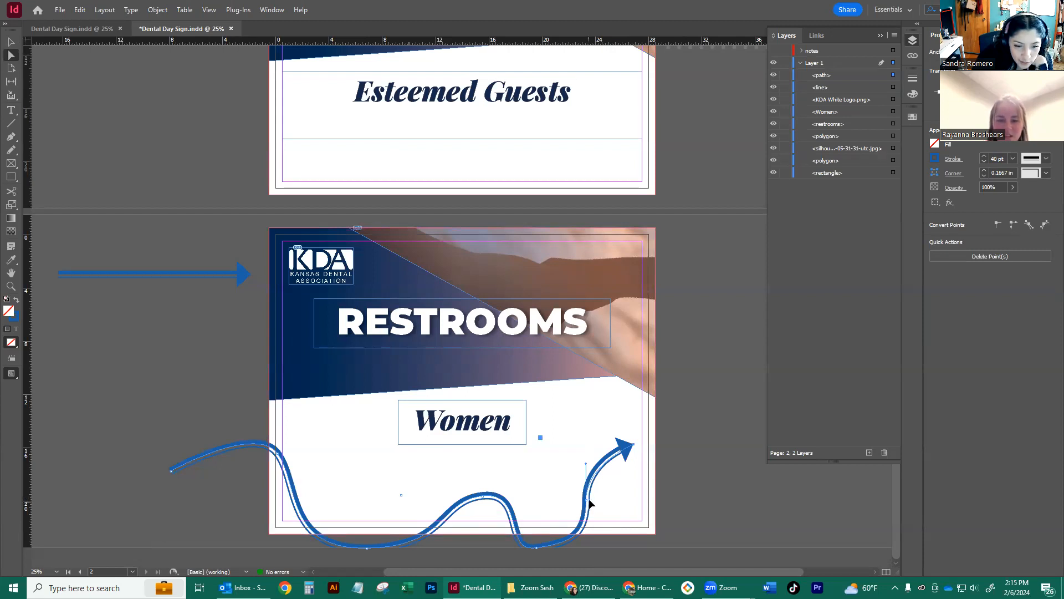
{"action": "left_click_drag", "start_coordinate": [588, 503], "coordinate": [582, 470]}
{"action": "left_click_drag", "start_coordinate": [632, 445], "coordinate": [630, 439]}
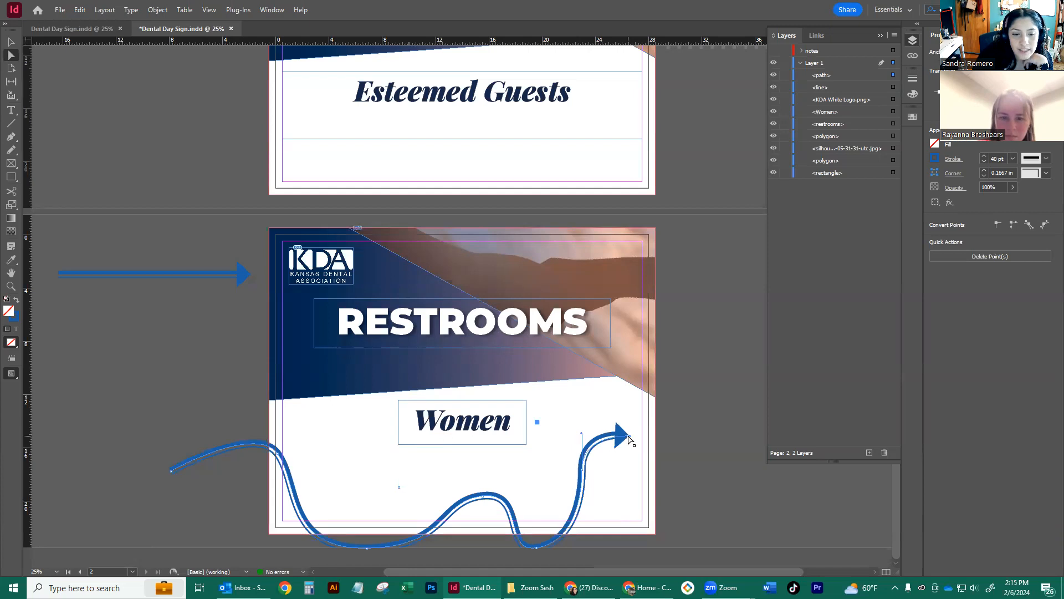
- Adjust the anchor point below the arrowhead, shift the last dip's anchor right, and extend its direction handle to round the final bend
{"action": "left_click", "coordinate": [583, 473]}
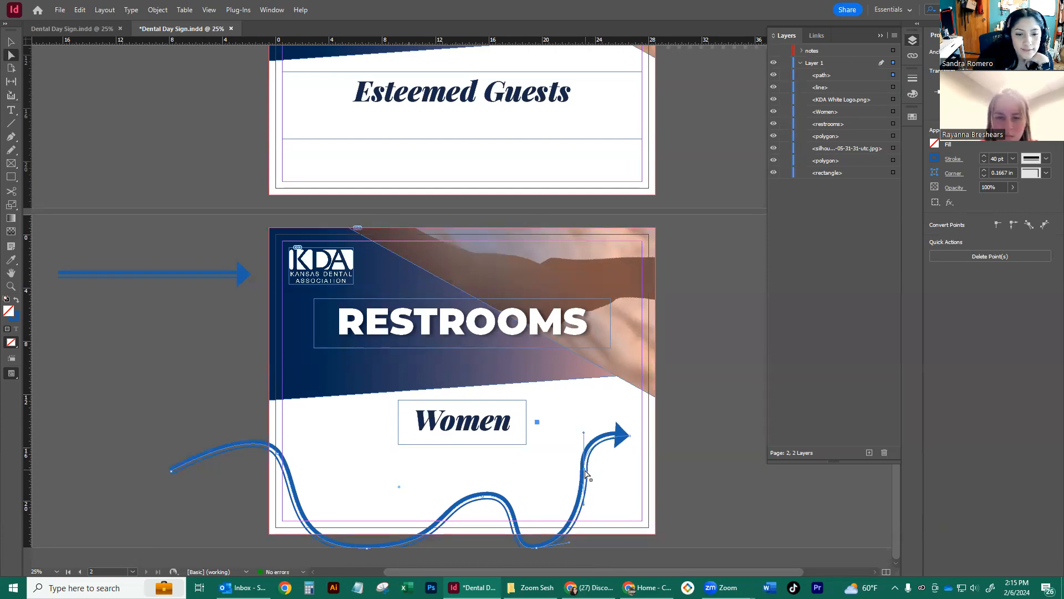
{"action": "left_click_drag", "start_coordinate": [586, 471], "coordinate": [586, 446]}
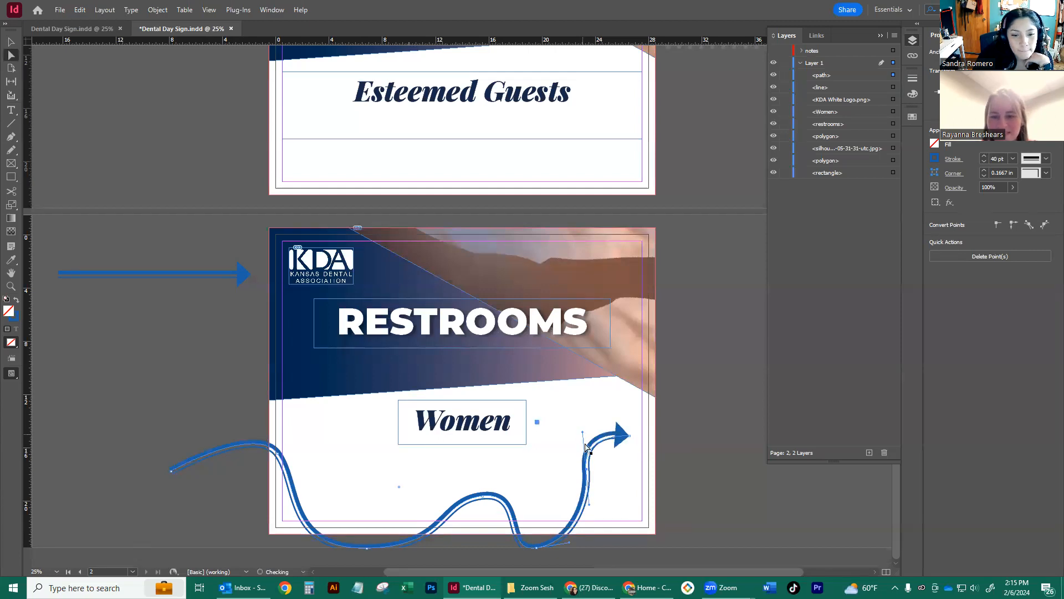
{"action": "left_click", "coordinate": [535, 549]}
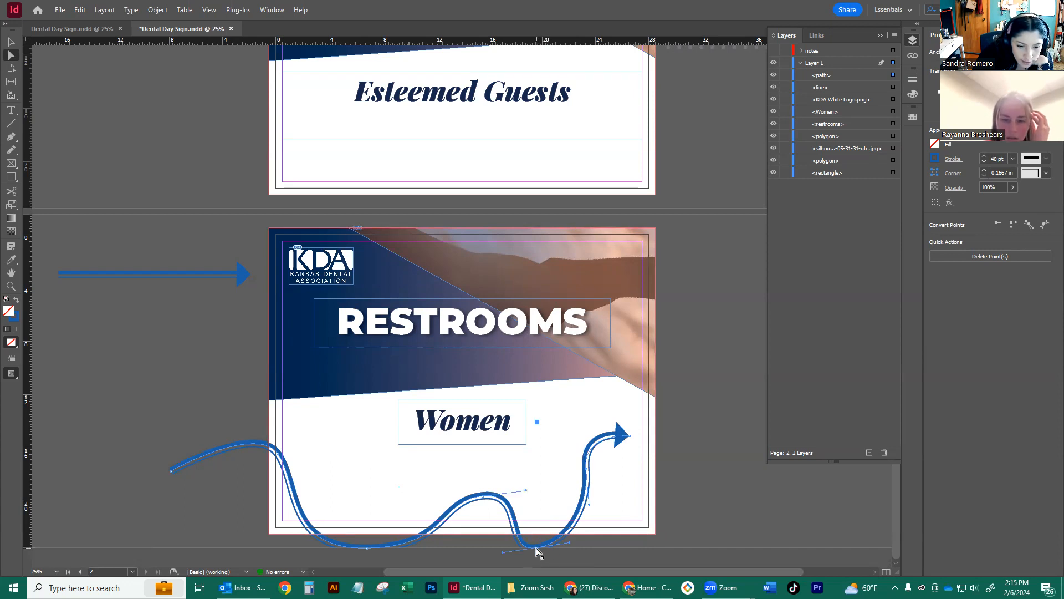
{"action": "left_click_drag", "start_coordinate": [536, 548], "coordinate": [548, 546]}
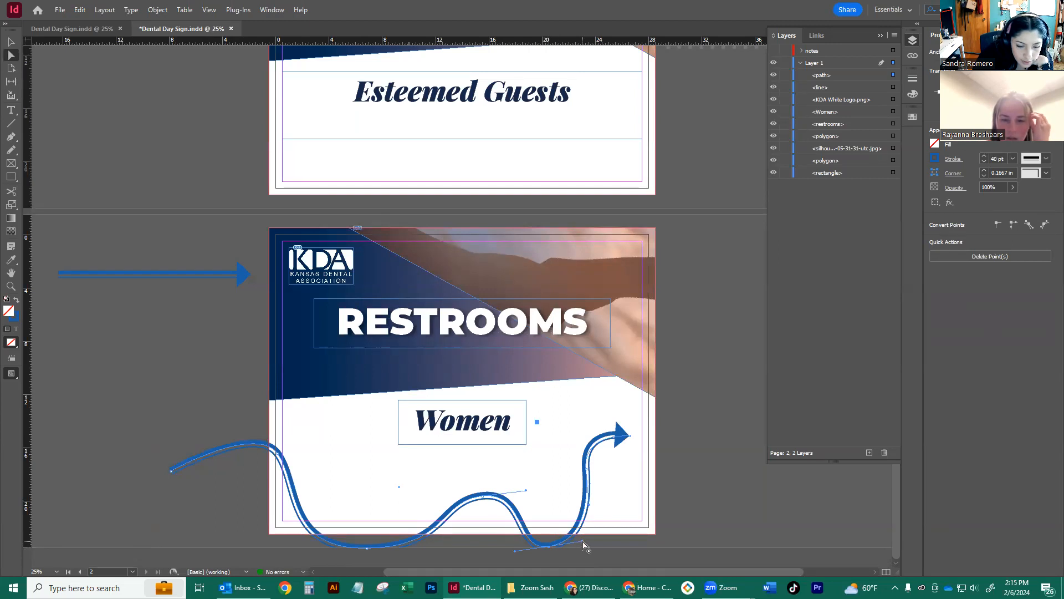
{"action": "left_click_drag", "start_coordinate": [582, 544], "coordinate": [605, 549]}
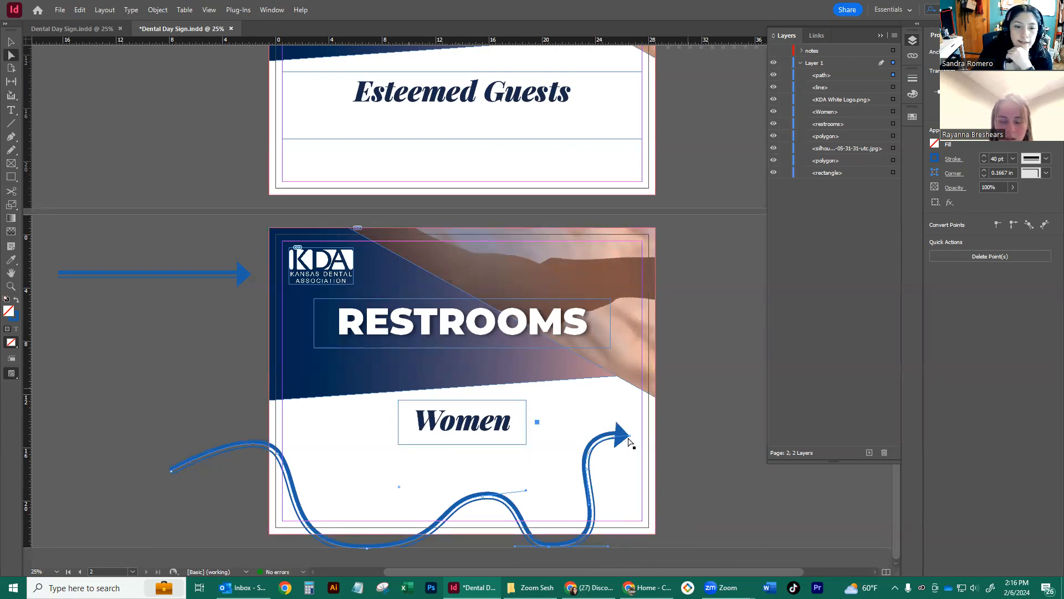
- Try a 60 pt stroke weight on the winding arrow, and raise it to 100 pt
{"action": "left_click", "coordinate": [995, 159]}
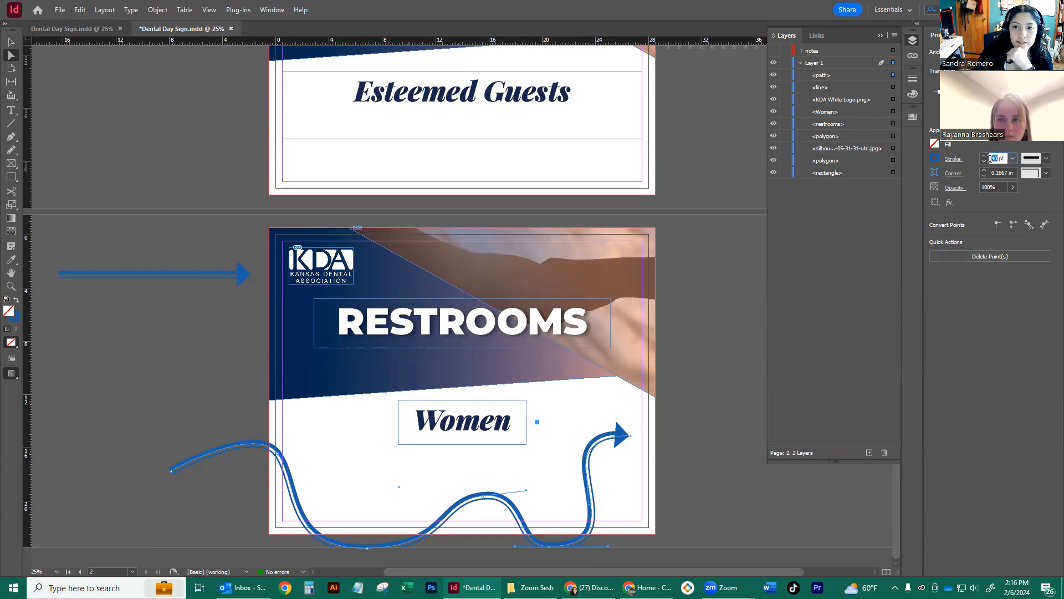
{"action": "key", "text": "Return"}
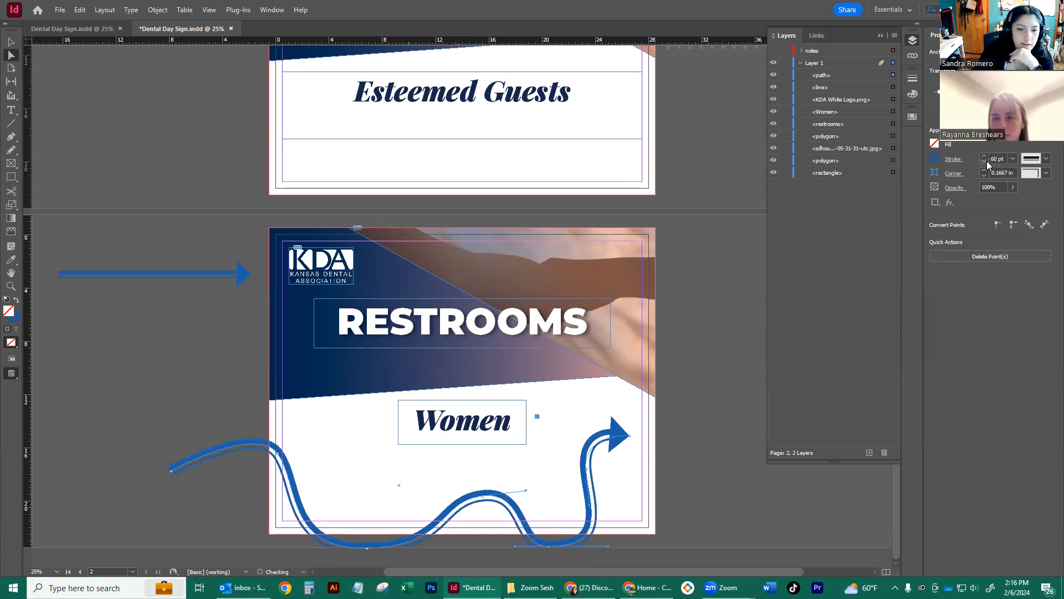
{"action": "left_click", "coordinate": [985, 161]}
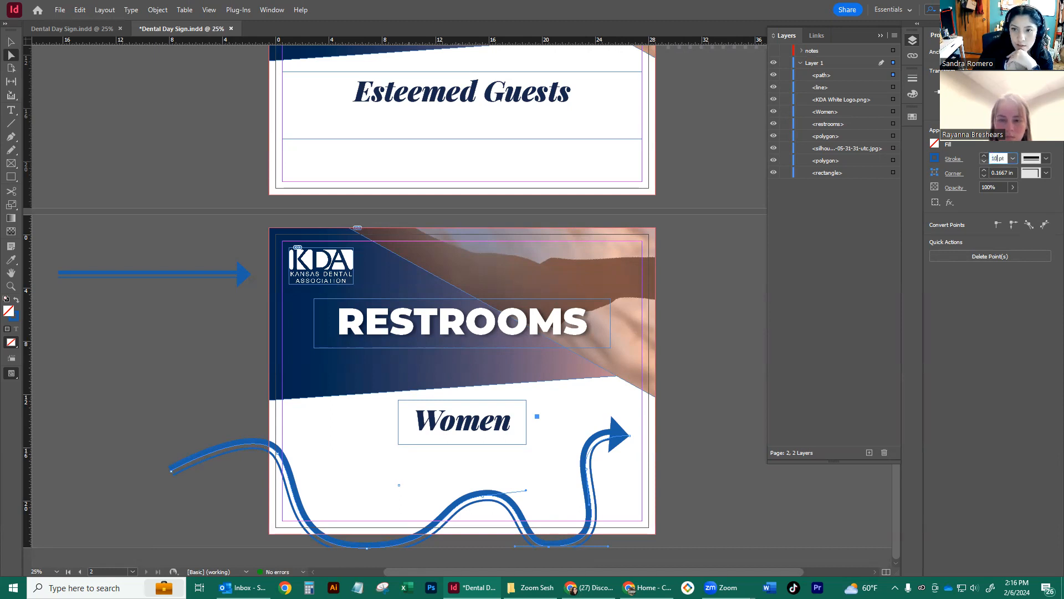
{"action": "type", "text": "100"}
{"action": "key", "text": "Return"}
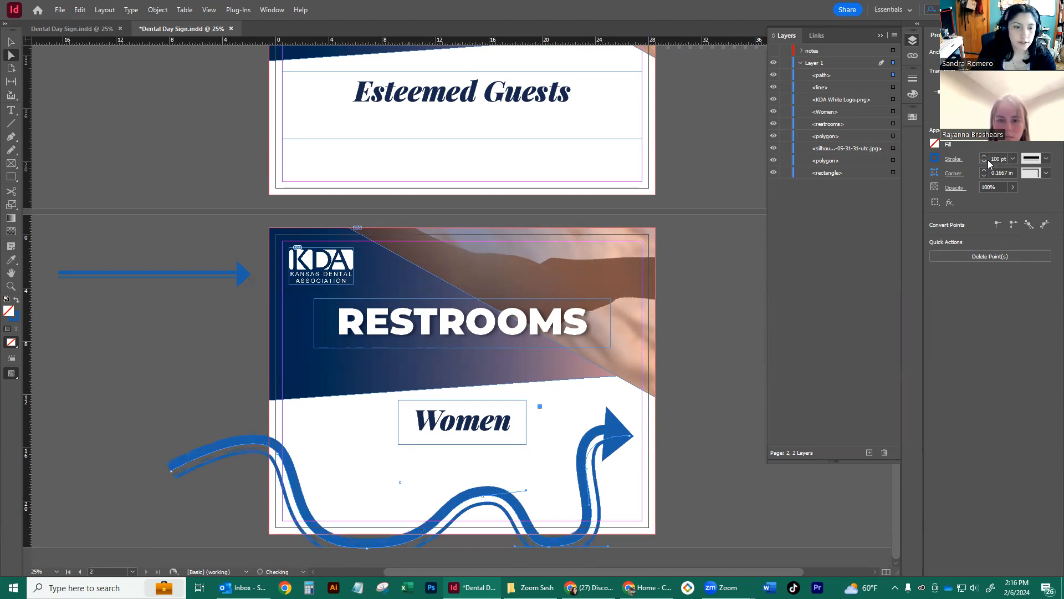
- Move the thickened winding arrow slightly up and left so its head sits inside the page's right margin
{"action": "left_click", "coordinate": [12, 43]}
{"action": "left_click", "coordinate": [122, 157]}
{"action": "left_click_drag", "start_coordinate": [297, 488], "coordinate": [296, 476]}
{"action": "left_click_drag", "start_coordinate": [622, 437], "coordinate": [612, 439]}
{"action": "left_click", "coordinate": [695, 372]}
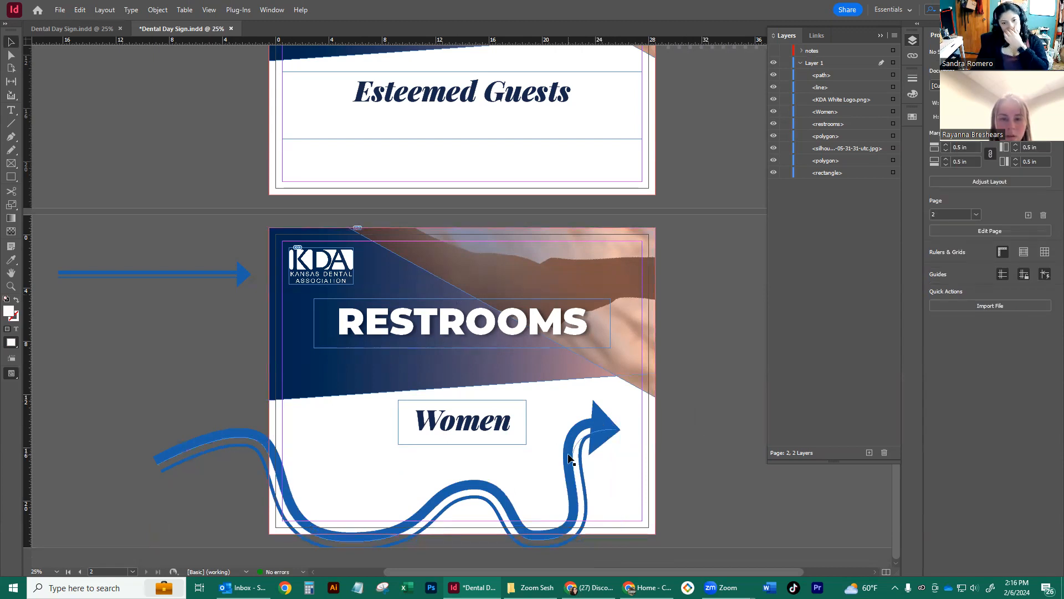
- Try to copy the navy gradient shape's appearance onto the winding arrow with the Eyedropper tool, and undo it
{"action": "left_click", "coordinate": [607, 446]}
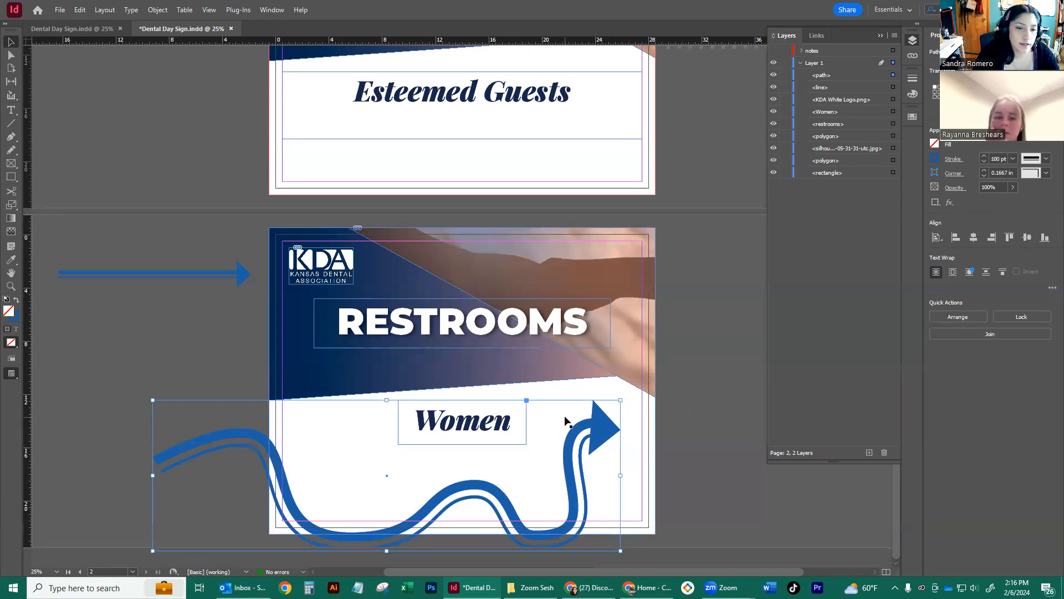
{"action": "key", "text": "i"}
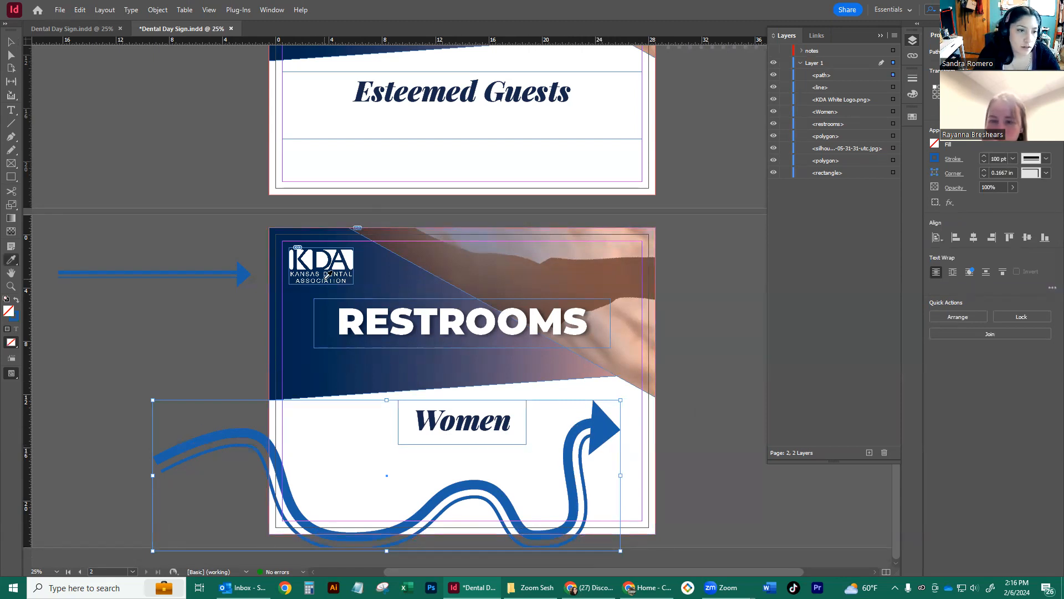
{"action": "left_click", "coordinate": [271, 229]}
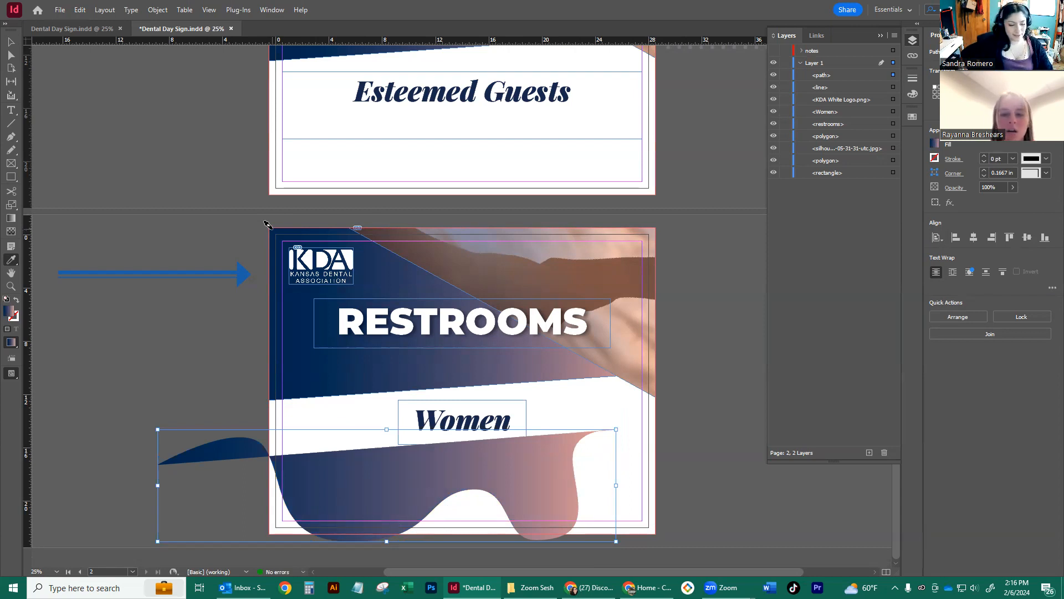
{"action": "key", "text": "ctrl+z"}
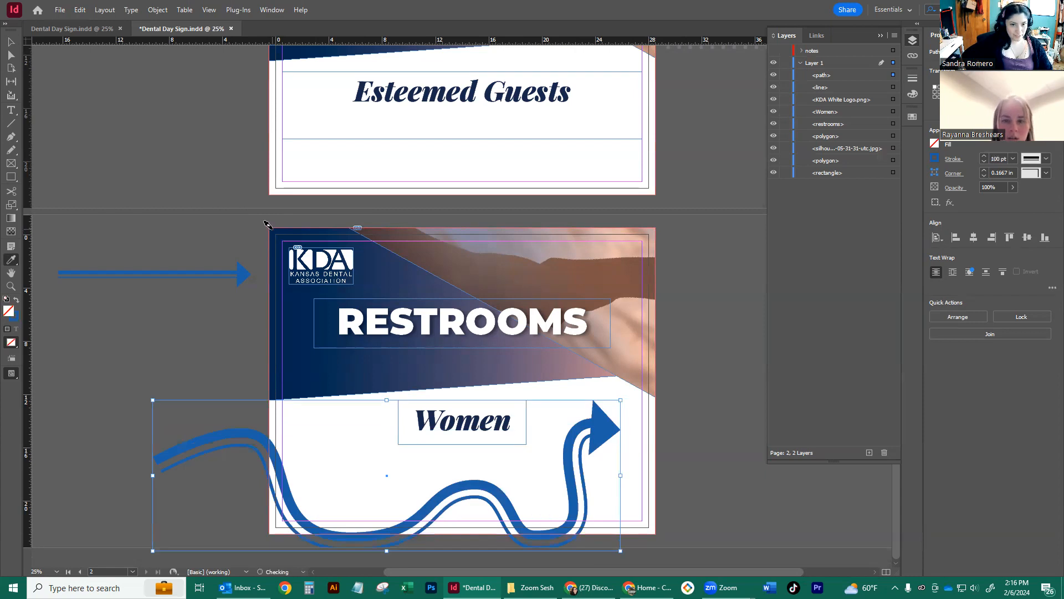
- Recolor the winding arrow's stroke to navy #00264f, sampled from the restroom sign's dark gradient, and preview the page
{"action": "left_click", "coordinate": [16, 319]}
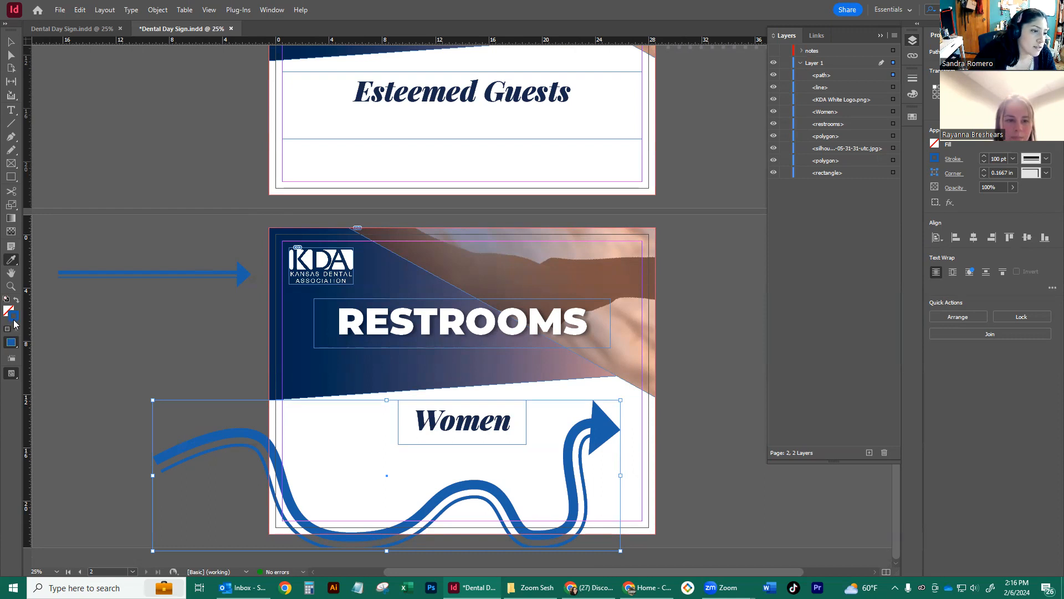
{"action": "double_click", "coordinate": [14, 321]}
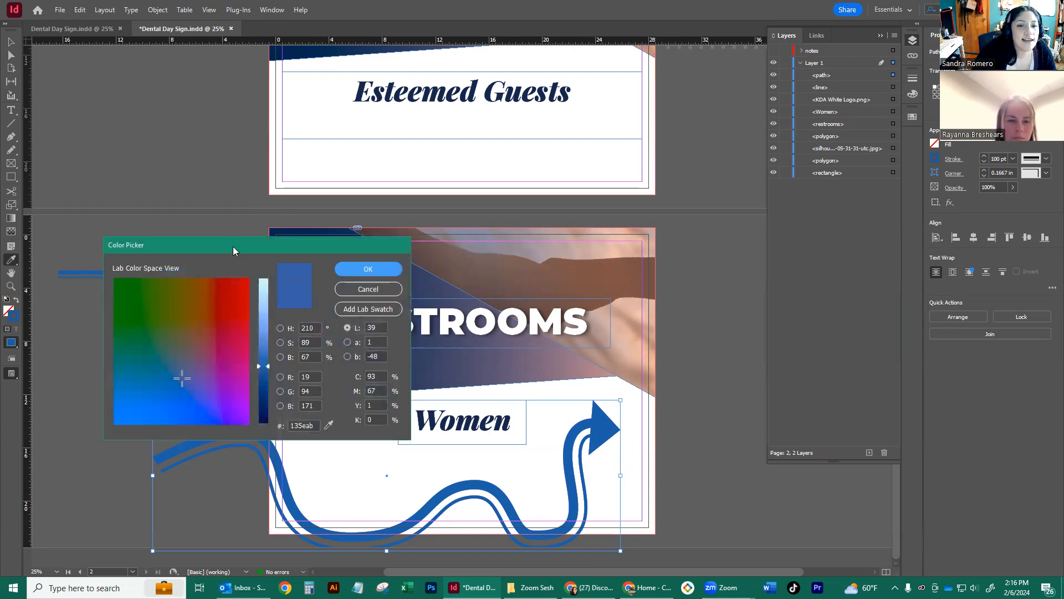
{"action": "left_click_drag", "start_coordinate": [233, 246], "coordinate": [637, 189]}
{"action": "left_click", "coordinate": [733, 368]}
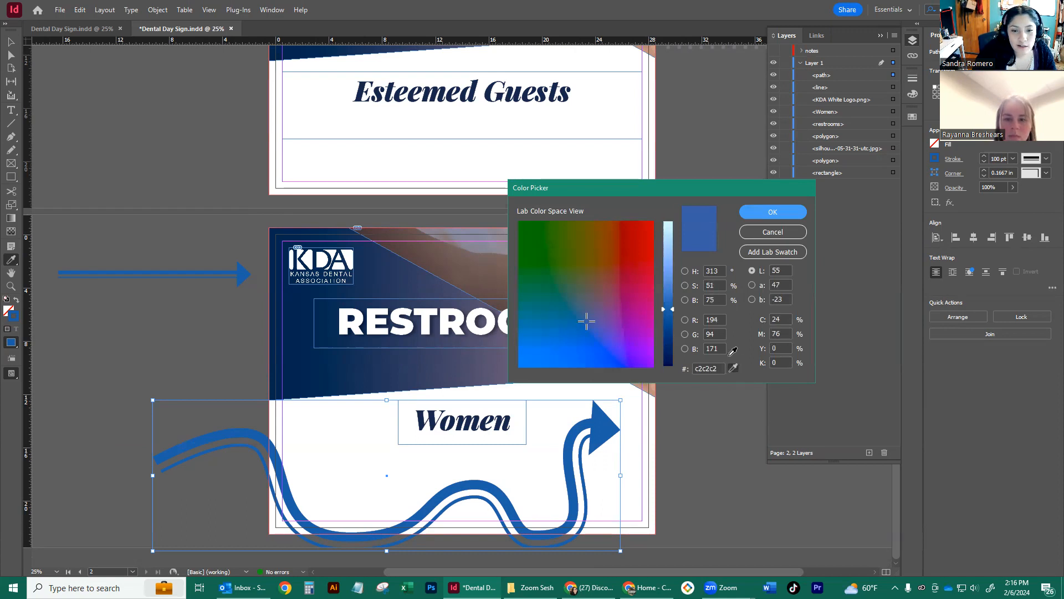
{"action": "left_click", "coordinate": [274, 233]}
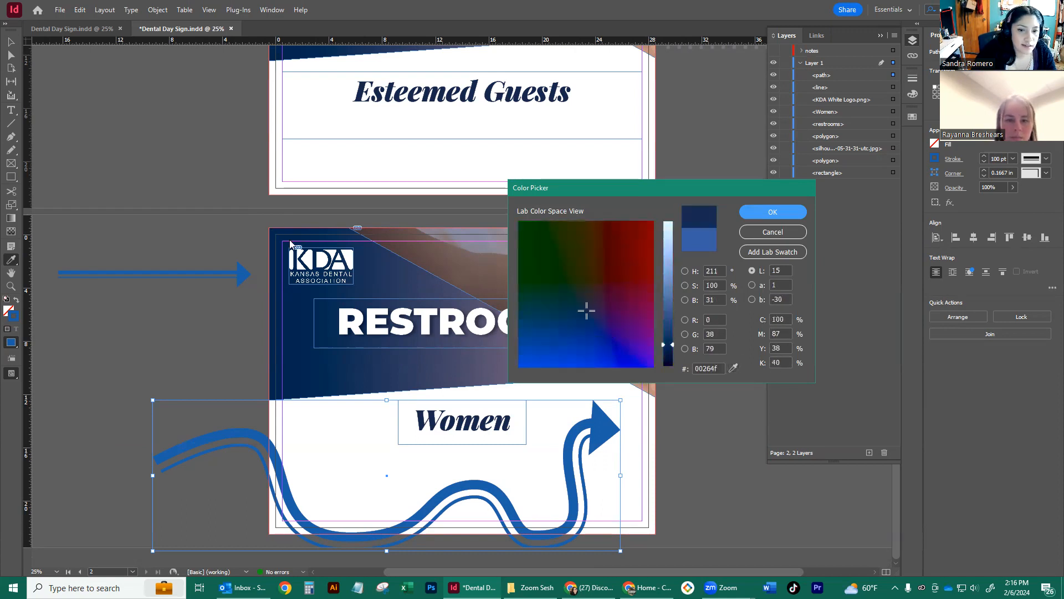
{"action": "left_click", "coordinate": [773, 213]}
{"action": "key", "text": "v"}
{"action": "left_click", "coordinate": [698, 346]}
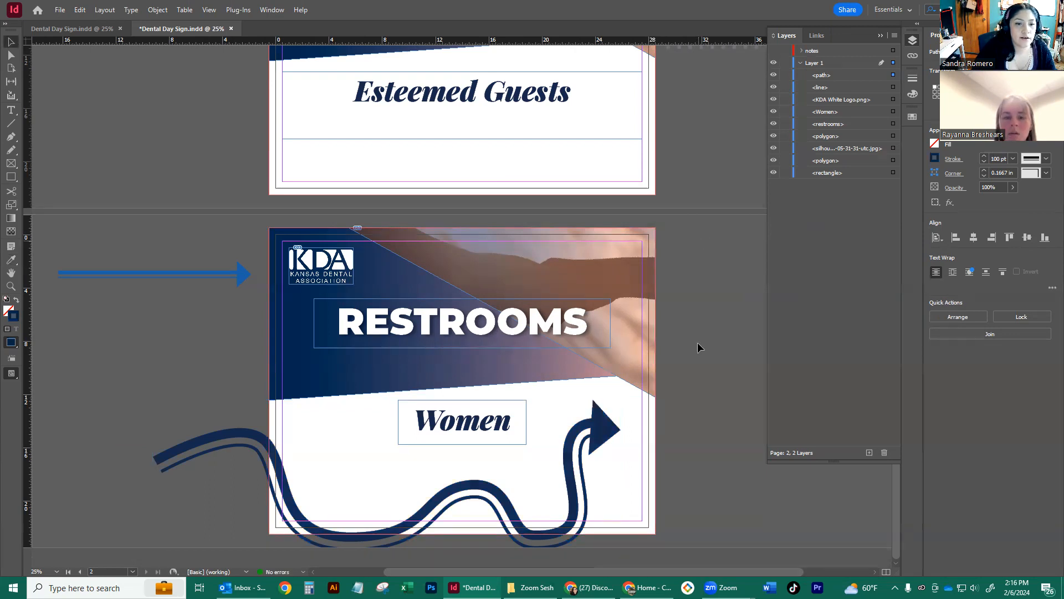
{"action": "key", "text": "w"}
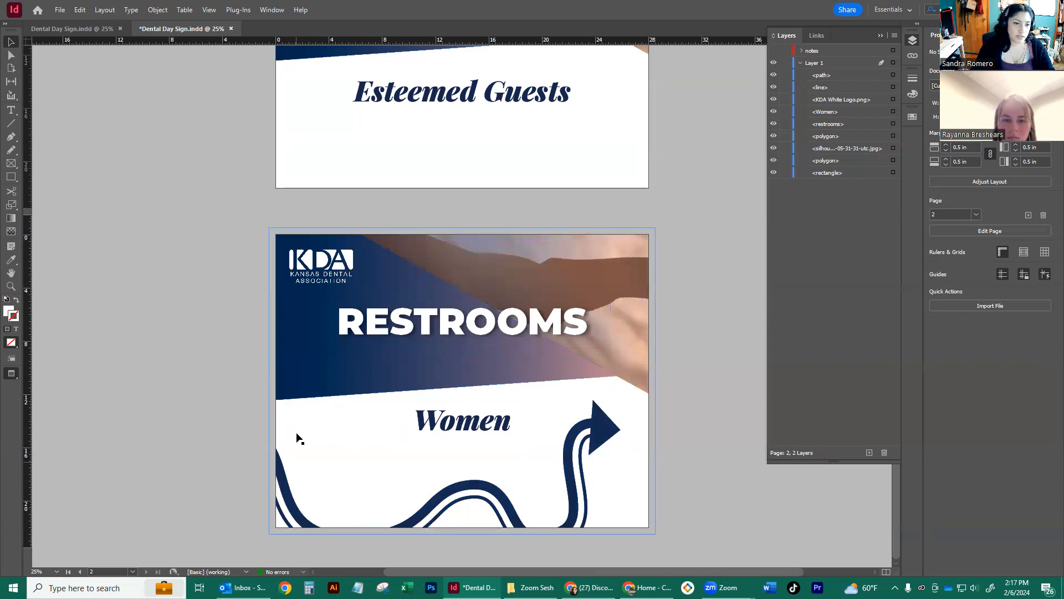
- Shift the Women text slightly down and left, and set its font size to 250 pt
{"action": "mouse_move", "coordinate": [471, 424]}
{"action": "left_mouse_down"}
{"action": "mouse_move", "coordinate": [466, 440]}
{"action": "mouse_move", "coordinate": [467, 431]}
{"action": "left_mouse_up"}
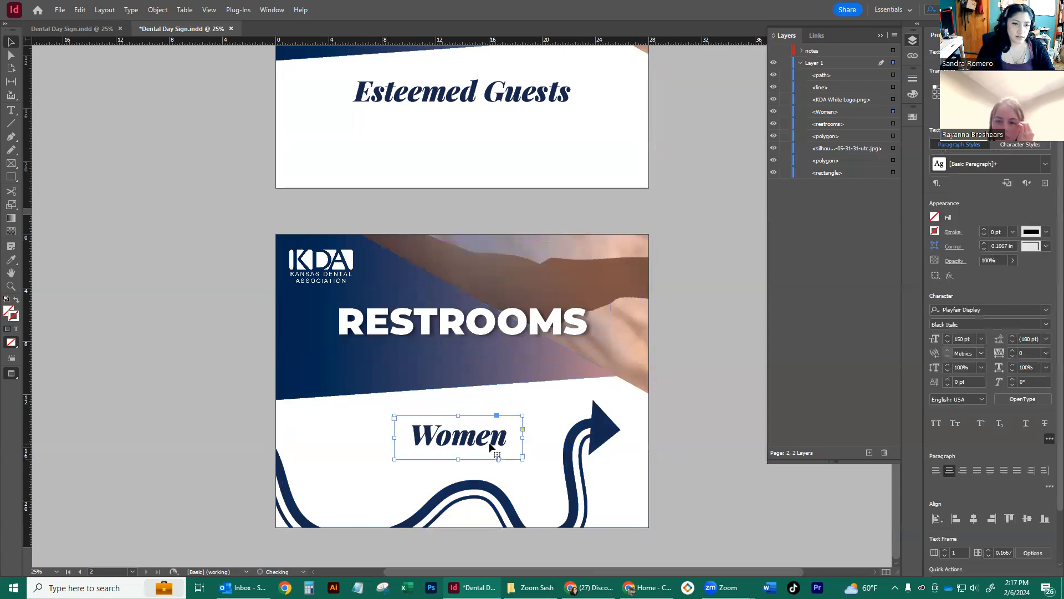
{"action": "left_click", "coordinate": [953, 340]}
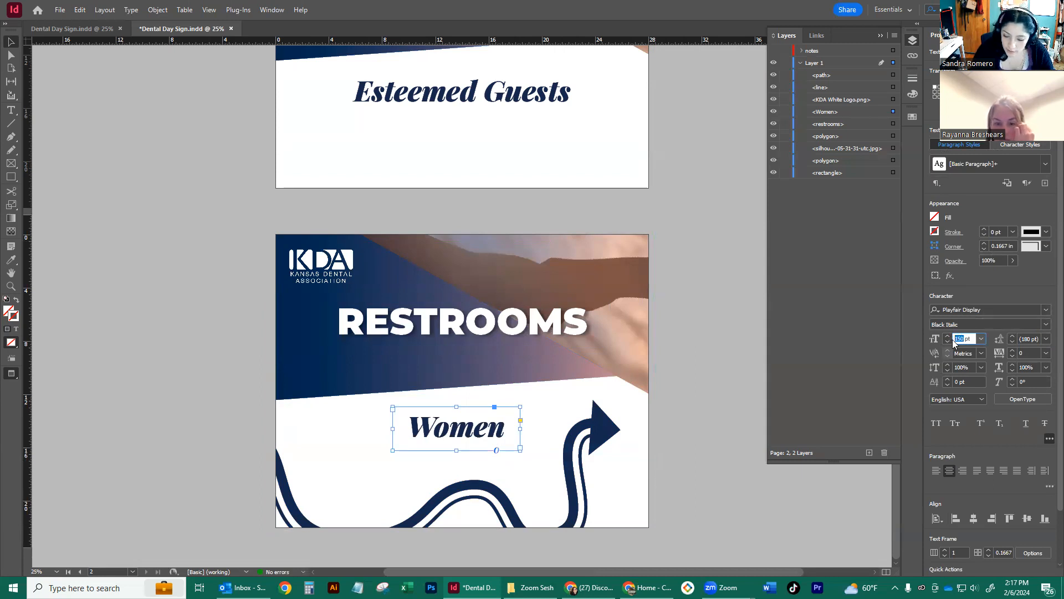
{"action": "type", "text": "250"}
{"action": "key", "text": "Return"}
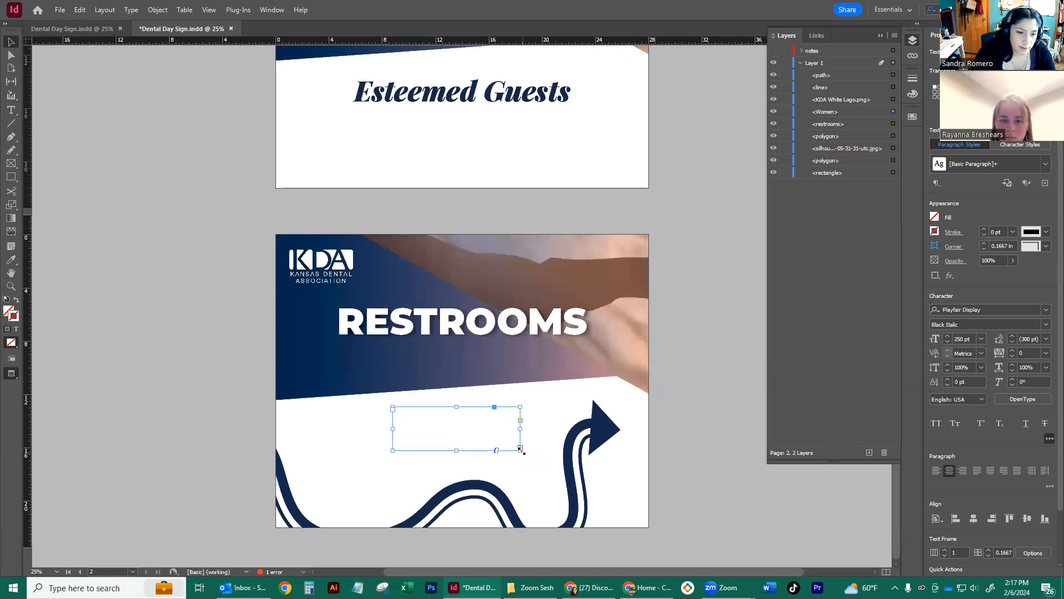
- Enlarge the Women text frame to fit the bigger word, and center it horizontally above the arrow's middle wave
{"action": "left_click_drag", "start_coordinate": [521, 452], "coordinate": [563, 503]}
{"action": "left_click_drag", "start_coordinate": [514, 451], "coordinate": [487, 442]}
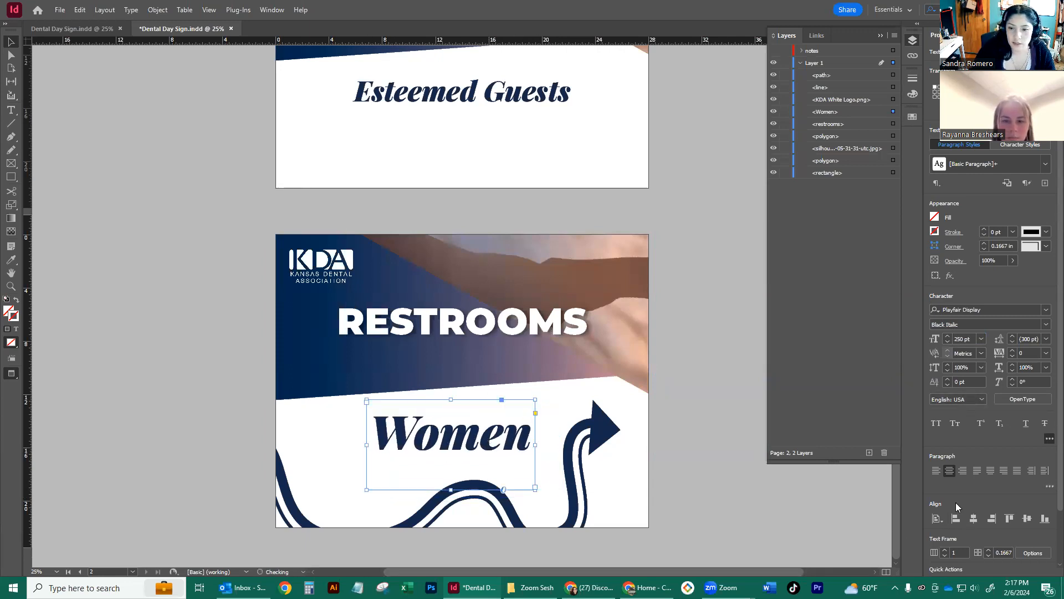
{"action": "left_click", "coordinate": [978, 521]}
{"action": "left_click", "coordinate": [703, 301]}
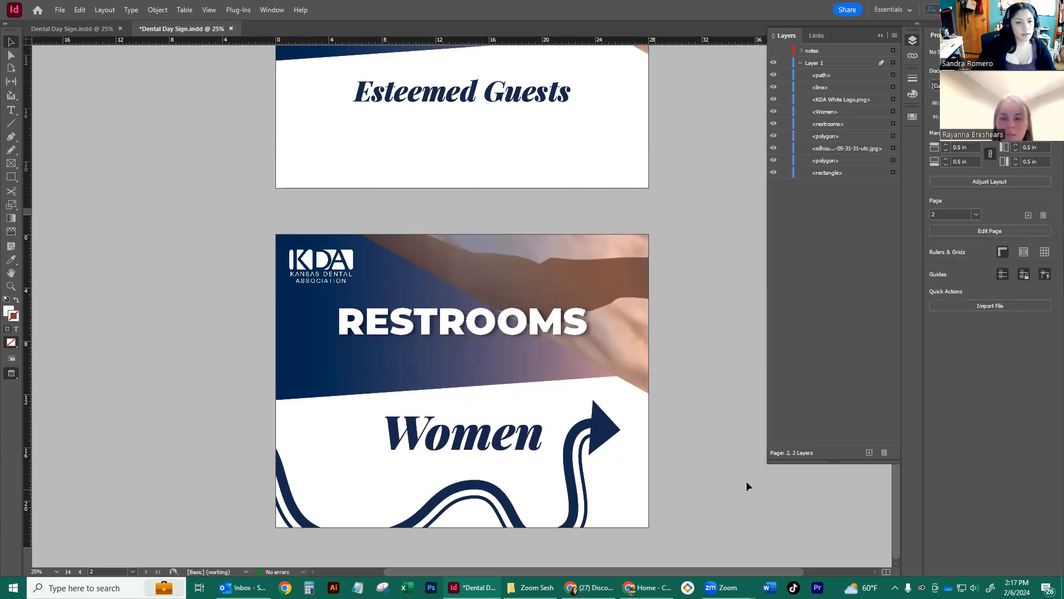
- Move the winding arrow slightly right and up, giving its head more clearance from the Women text
{"action": "left_click", "coordinate": [594, 442]}
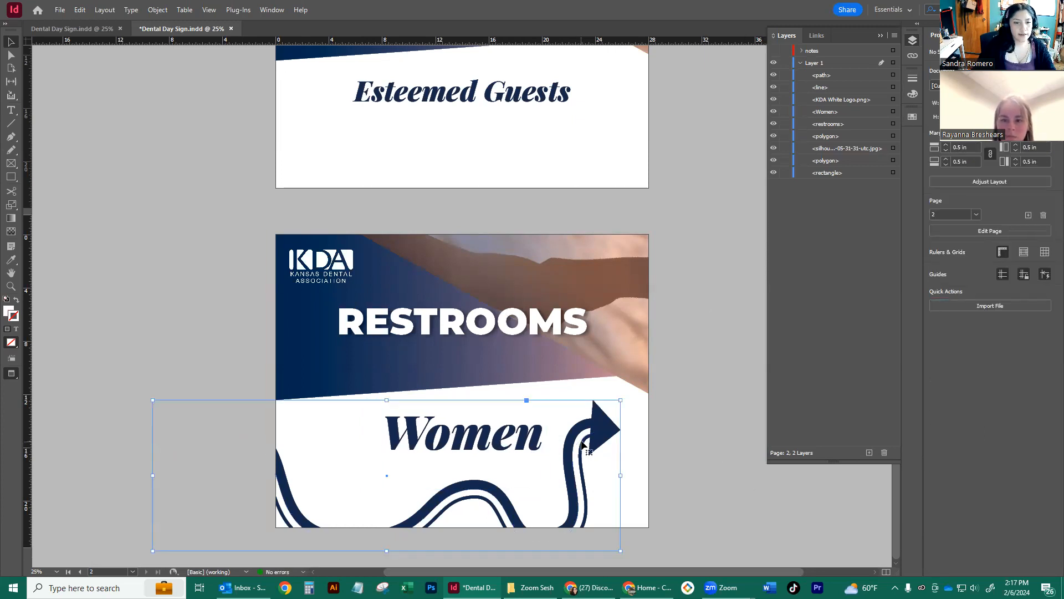
{"action": "left_click_drag", "start_coordinate": [594, 442], "coordinate": [612, 434]}
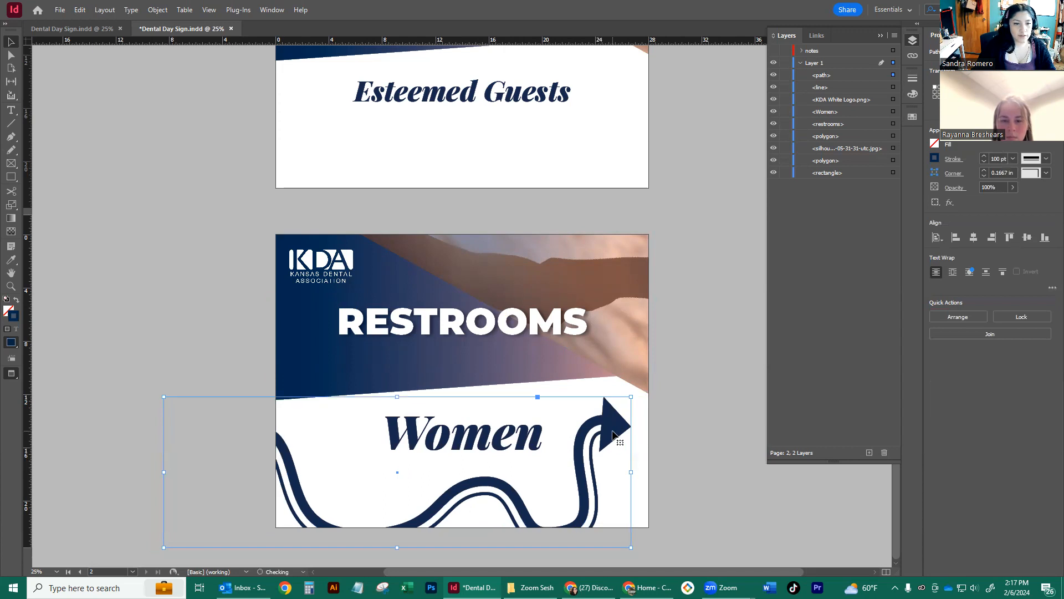
- Try to shift the arrow's anchor point at the page's left edge to the right, and undo it
{"action": "key", "text": "a"}
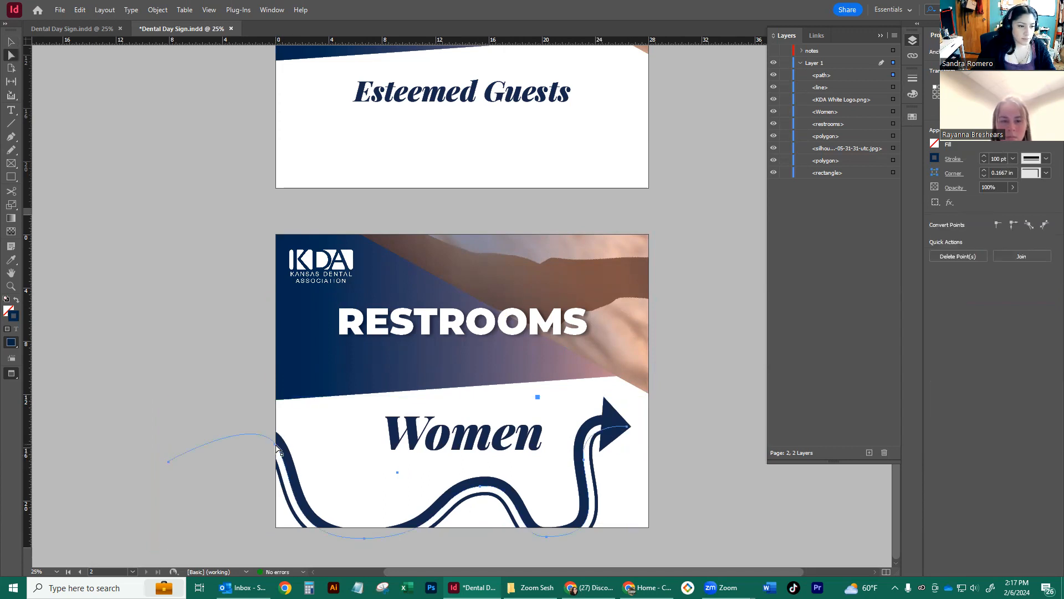
{"action": "left_click_drag", "start_coordinate": [276, 445], "coordinate": [301, 445]}
{"action": "key", "text": "ctrl+z"}
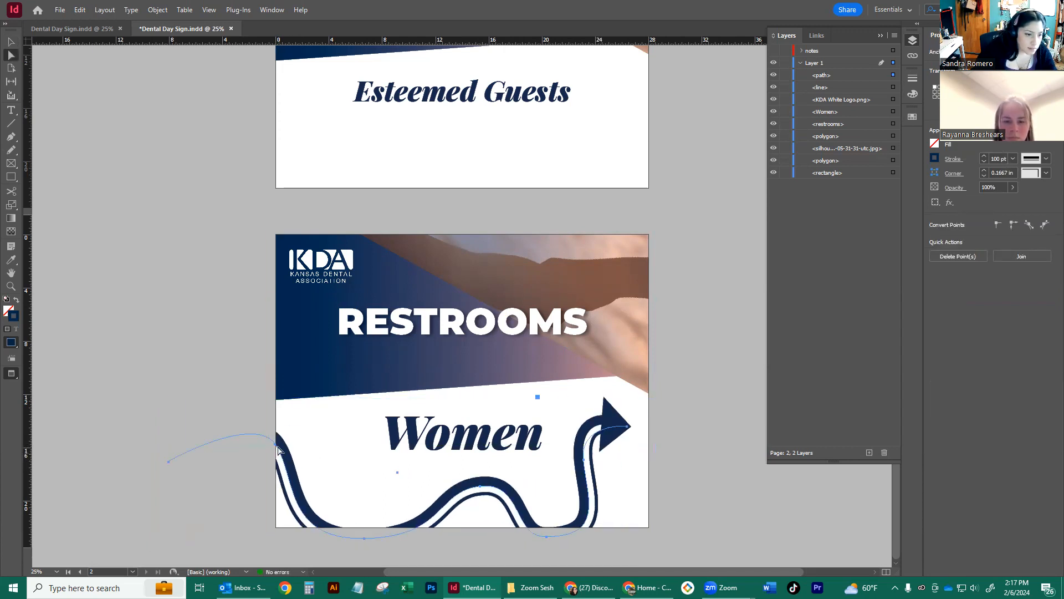
{"action": "left_click", "coordinate": [245, 407]}
- Leave the preview and move the arrow's anchor point at the page's left edge right, close to the Women text
{"action": "key", "text": "w"}
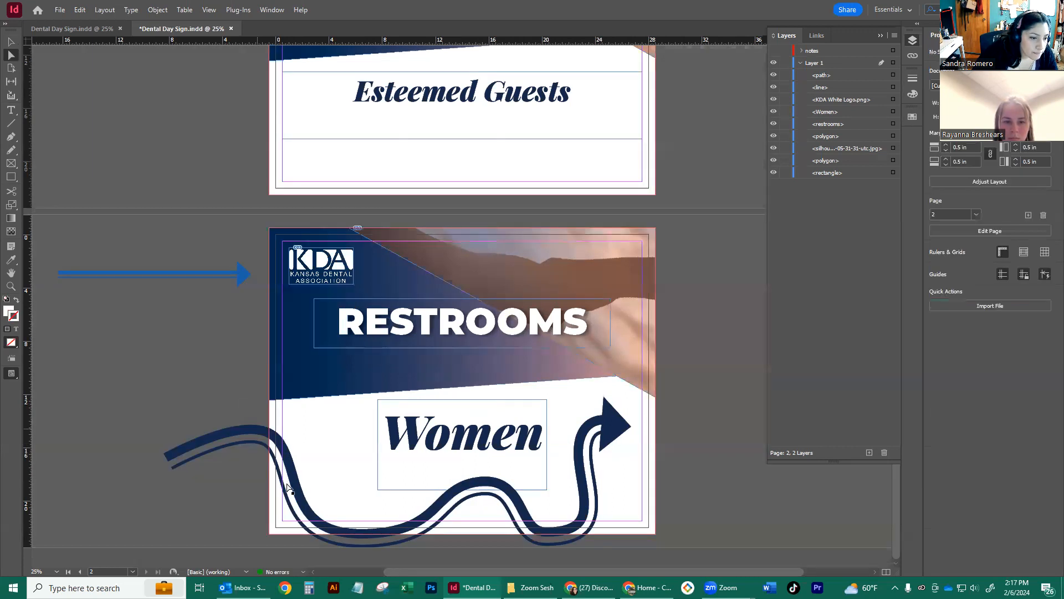
{"action": "key", "text": "v"}
{"action": "left_click", "coordinate": [292, 456]}
{"action": "left_click", "coordinate": [290, 458]}
{"action": "key", "text": "a"}
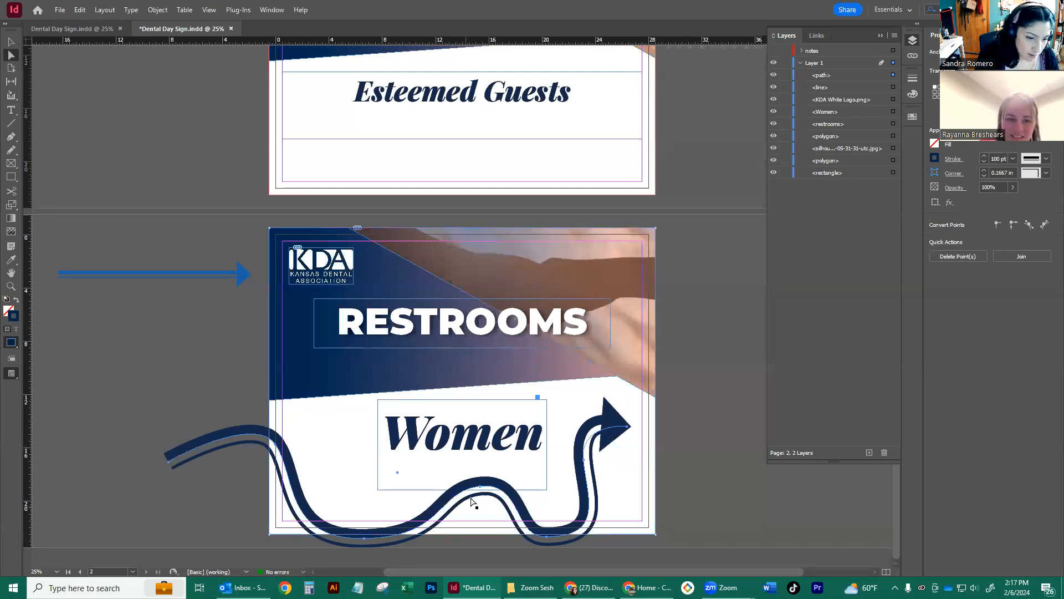
{"action": "mouse_move", "coordinate": [627, 430]}
{"action": "left_mouse_down"}
{"action": "mouse_move", "coordinate": [616, 423]}
{"action": "mouse_move", "coordinate": [629, 429]}
{"action": "left_mouse_up"}
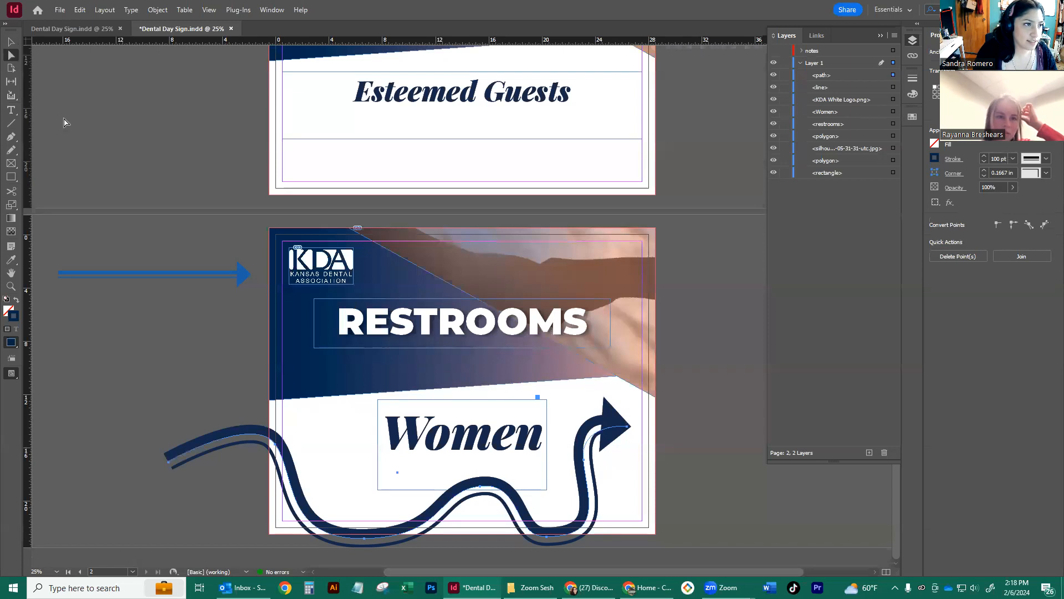
{"action": "left_click", "coordinate": [215, 330]}
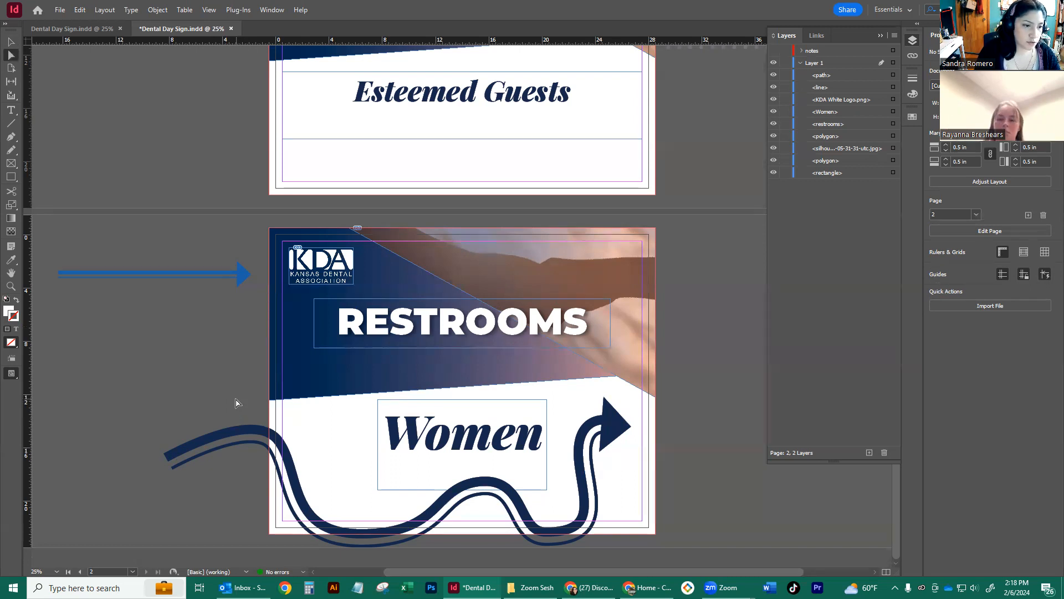
{"action": "left_click", "coordinate": [254, 439]}
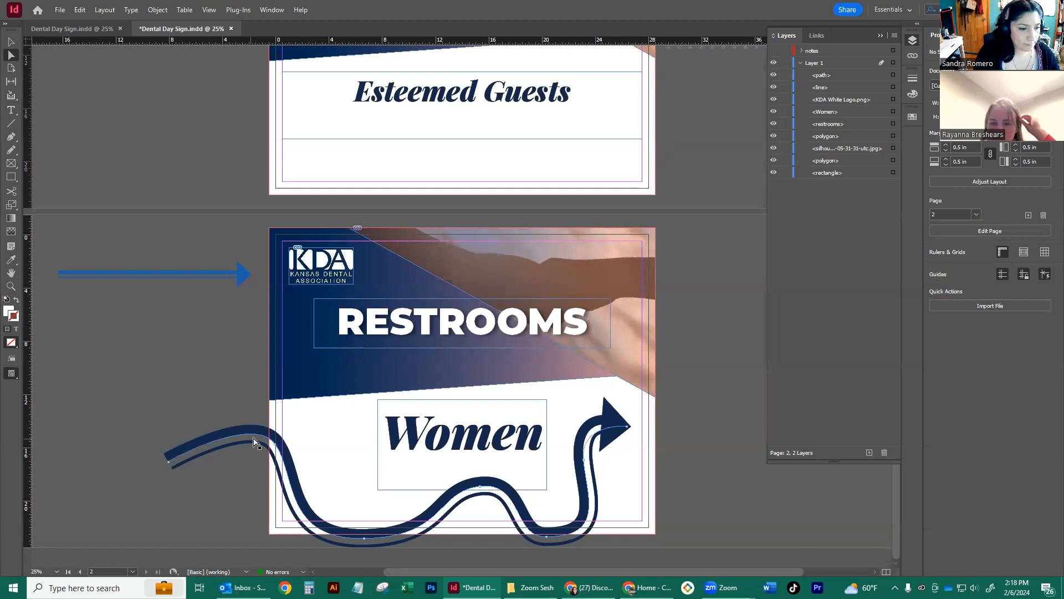
{"action": "left_click", "coordinate": [279, 452]}
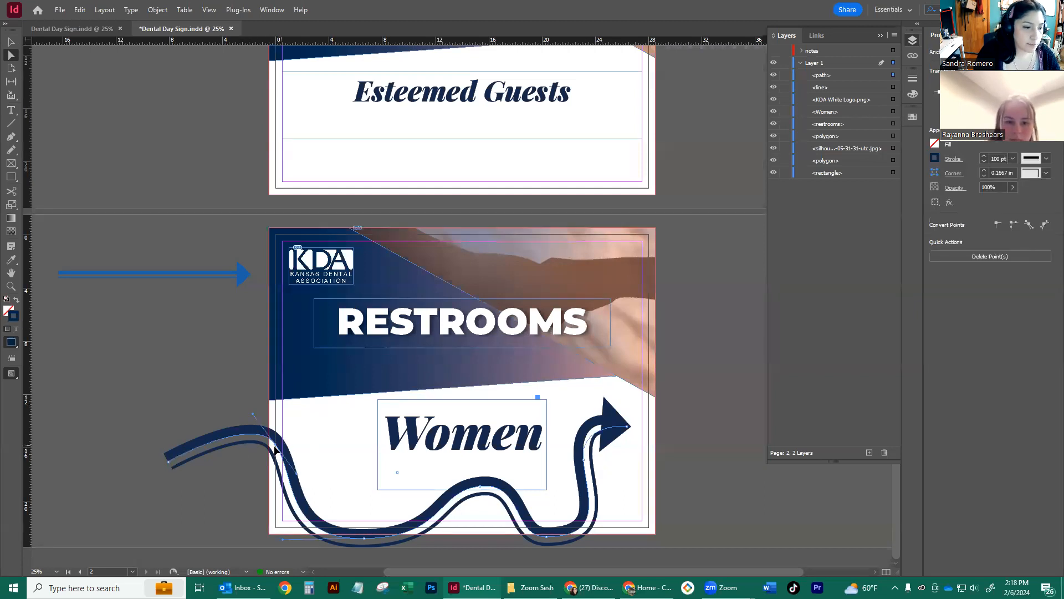
{"action": "left_click_drag", "start_coordinate": [275, 447], "coordinate": [344, 438]}
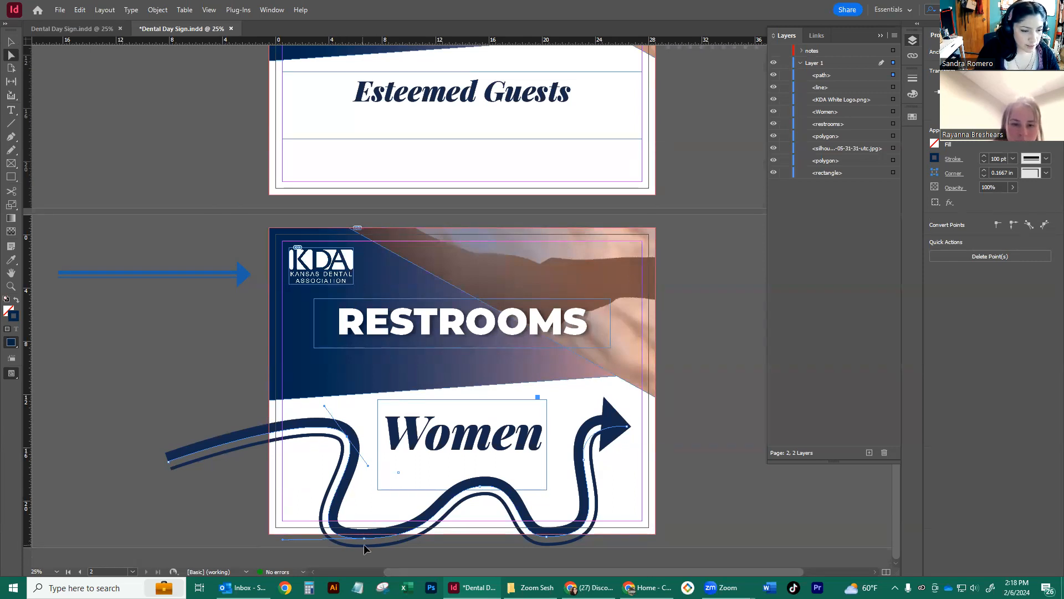
- Shift the arrow's first dip anchor right and adjust its direction handles to form a rounded bend below the Women text
{"action": "left_click_drag", "start_coordinate": [364, 538], "coordinate": [378, 539]}
{"action": "left_click_drag", "start_coordinate": [294, 540], "coordinate": [389, 544]}
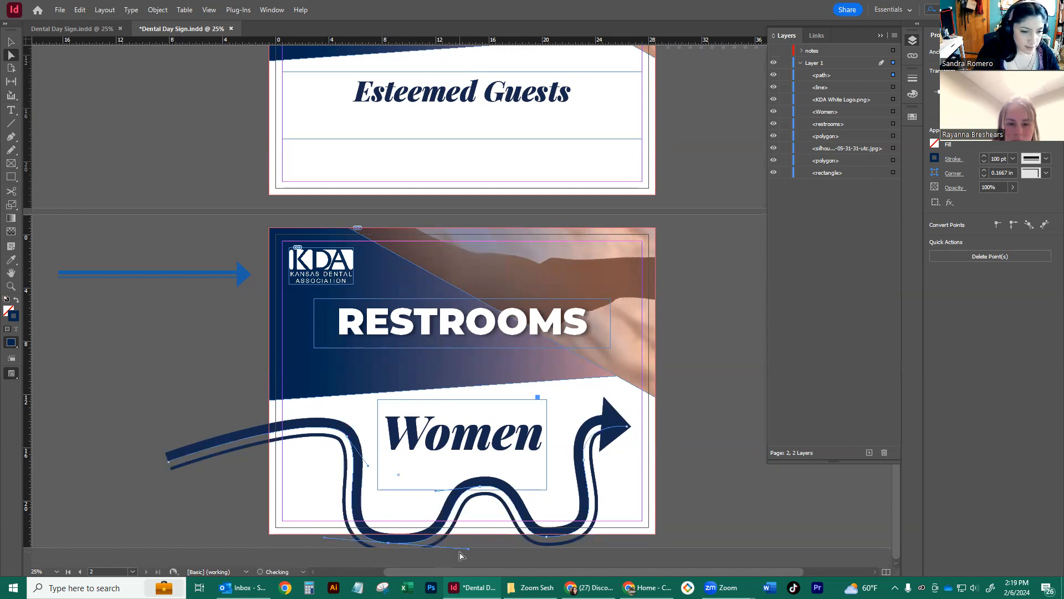
{"action": "left_click_drag", "start_coordinate": [468, 549], "coordinate": [469, 548]}
{"action": "key", "text": "v"}
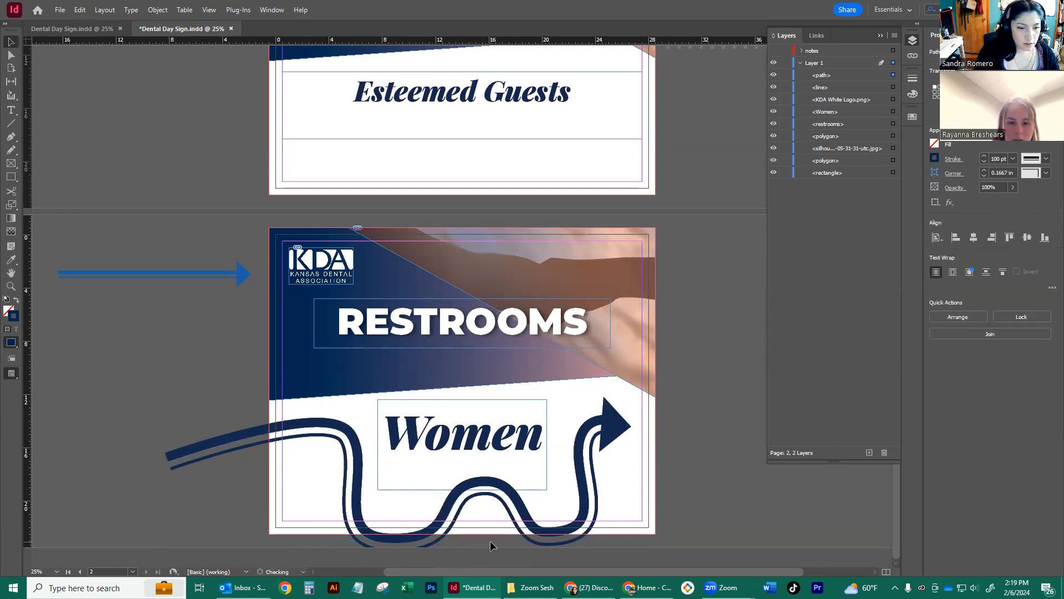
{"action": "left_click", "coordinate": [723, 448]}
- Preview the restroom sign without guides, and compare its layout with the Welcome sign
{"action": "key", "text": "w"}
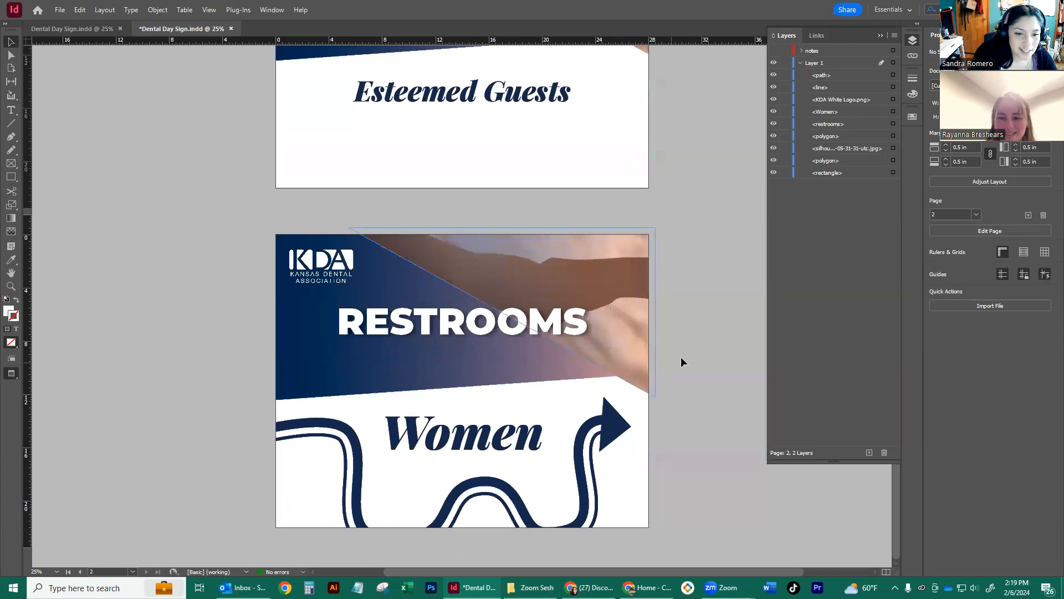
{"action": "key", "text": "w"}
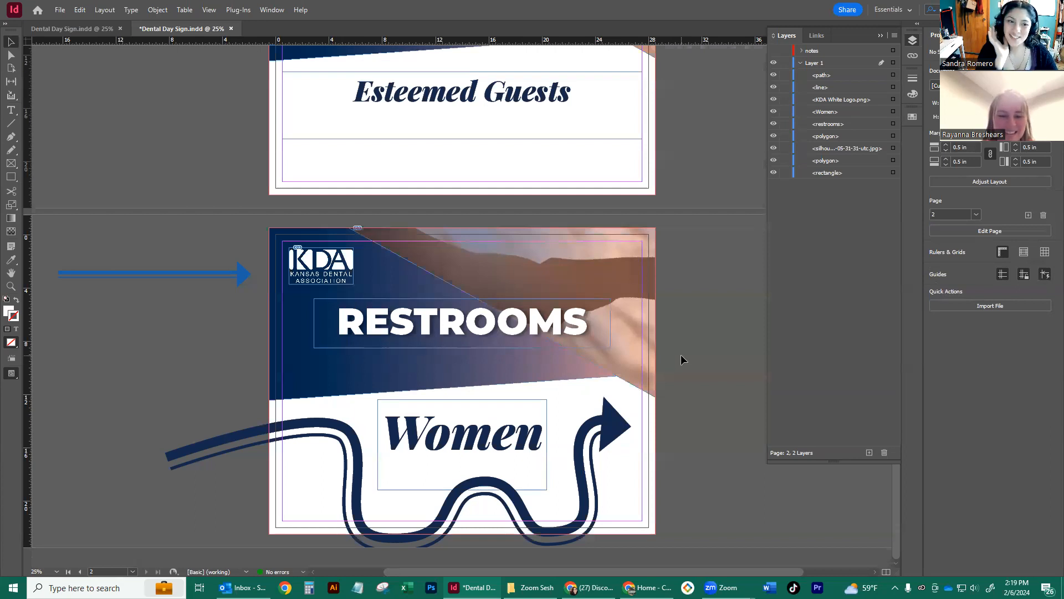
{"action": "scroll", "coordinate": [684, 347], "scroll_direction": "up", "scroll_amount": 5}
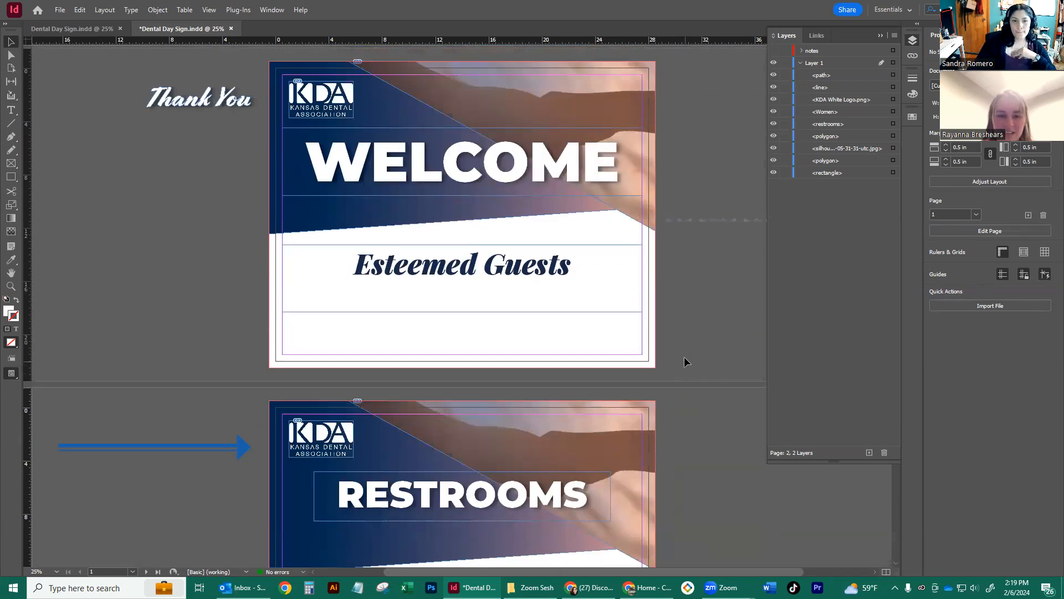
{"action": "scroll", "coordinate": [684, 355], "scroll_direction": "down", "scroll_amount": 5}
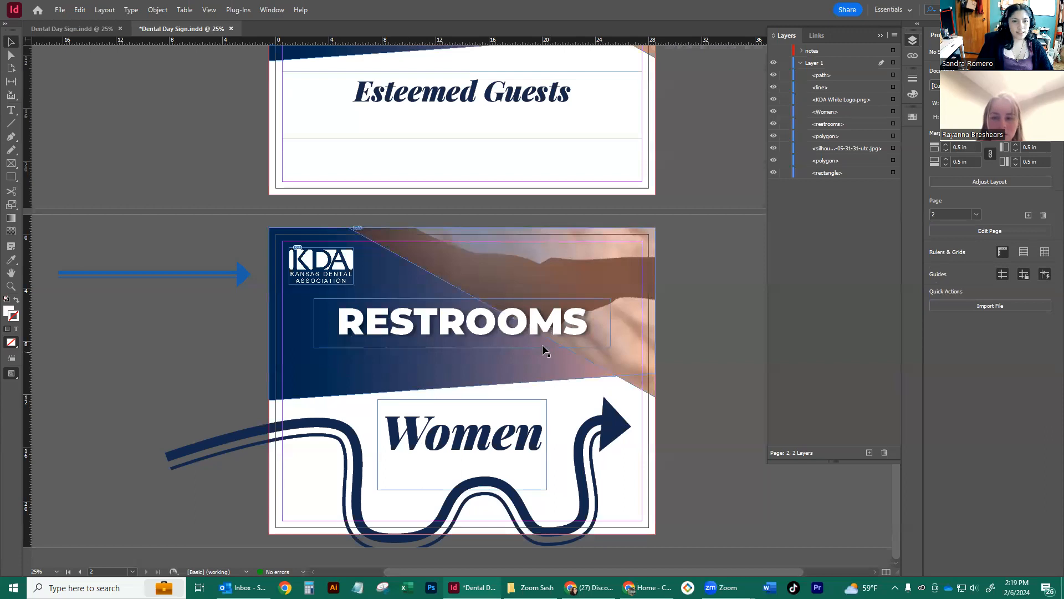
{"action": "scroll", "coordinate": [534, 340], "scroll_direction": "up", "scroll_amount": 3}
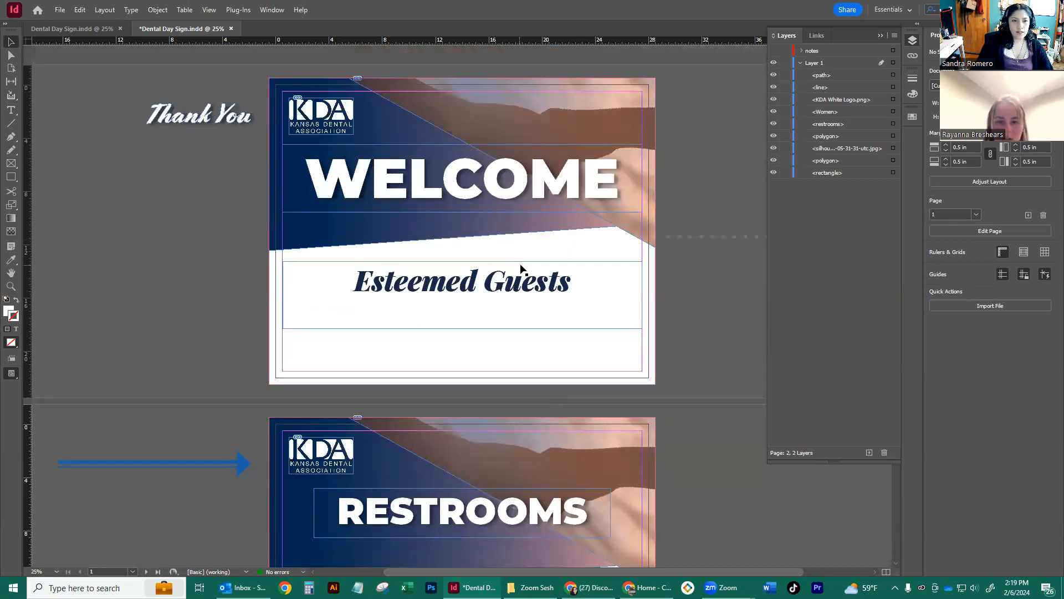
{"action": "scroll", "coordinate": [518, 269], "scroll_direction": "down", "scroll_amount": 3}
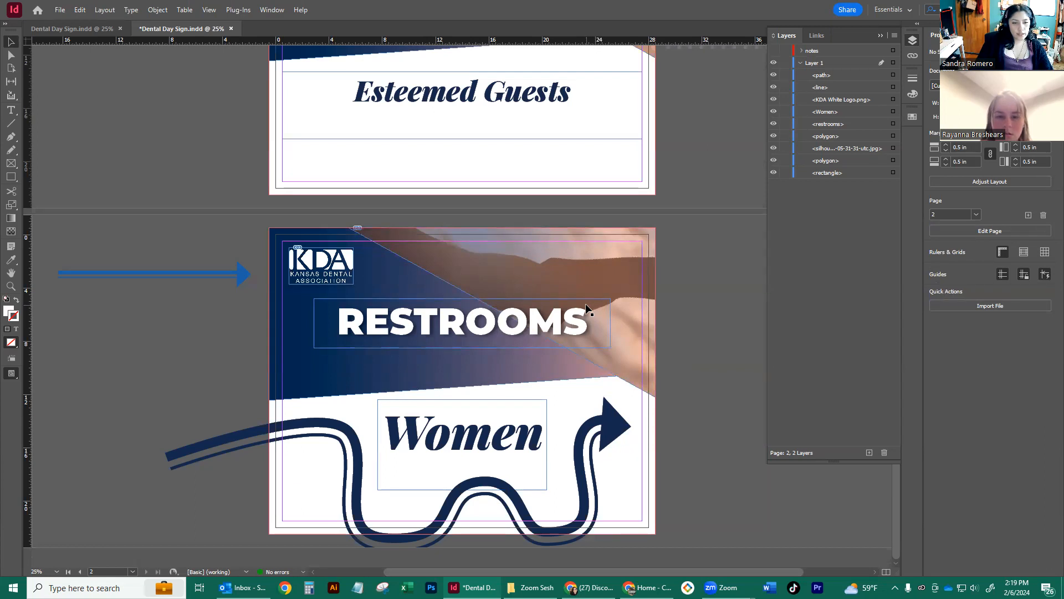
- Dismiss the export and display the document's page thumbnails to check the restroom sign's page number
{"action": "key", "text": "ctrl+e"}
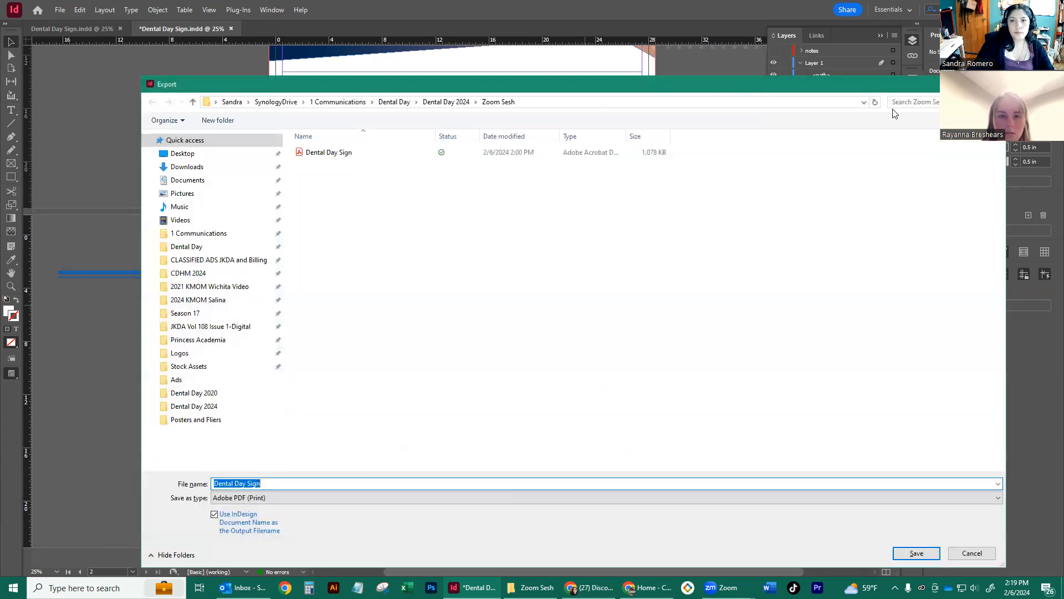
{"action": "key", "text": "Escape"}
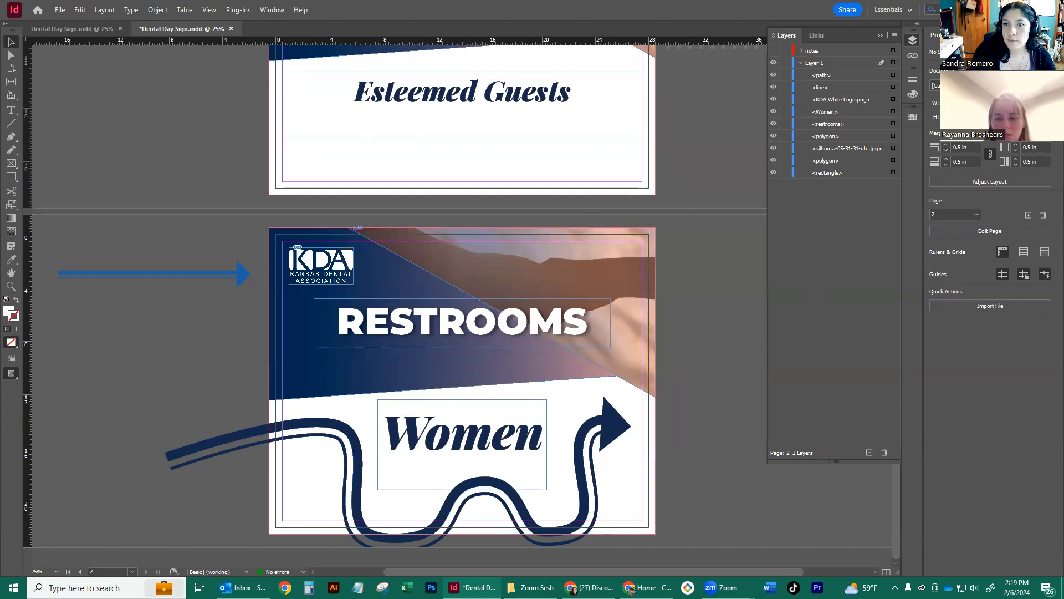
{"action": "left_click", "coordinate": [978, 35]}
{"action": "left_click", "coordinate": [947, 145]}
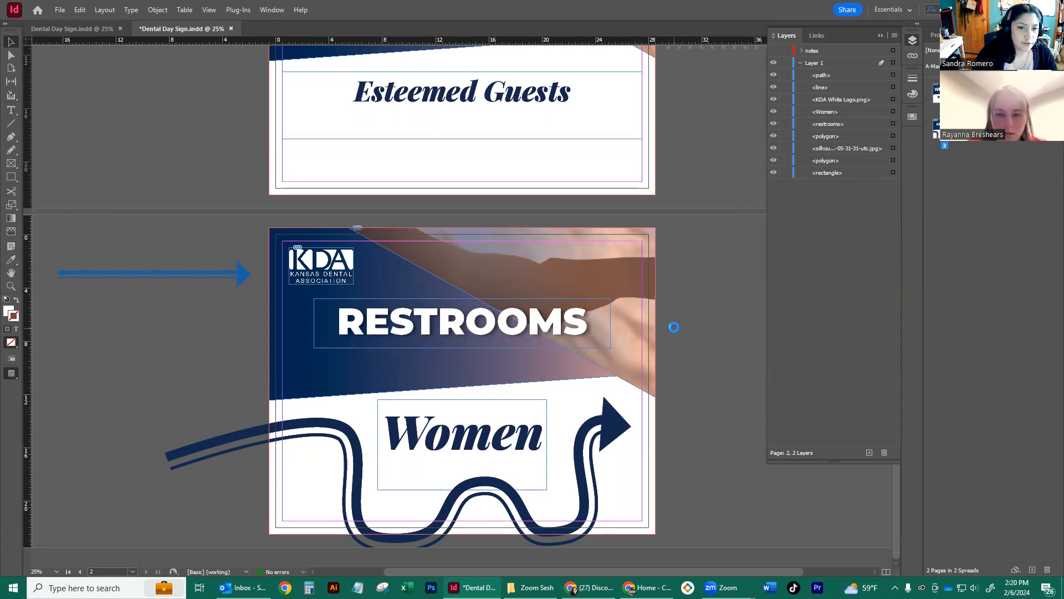
- Start a print PDF export in the Zoom Sesh folder with the file name Dental Day Second sign
{"action": "key", "text": "ctrl+e"}
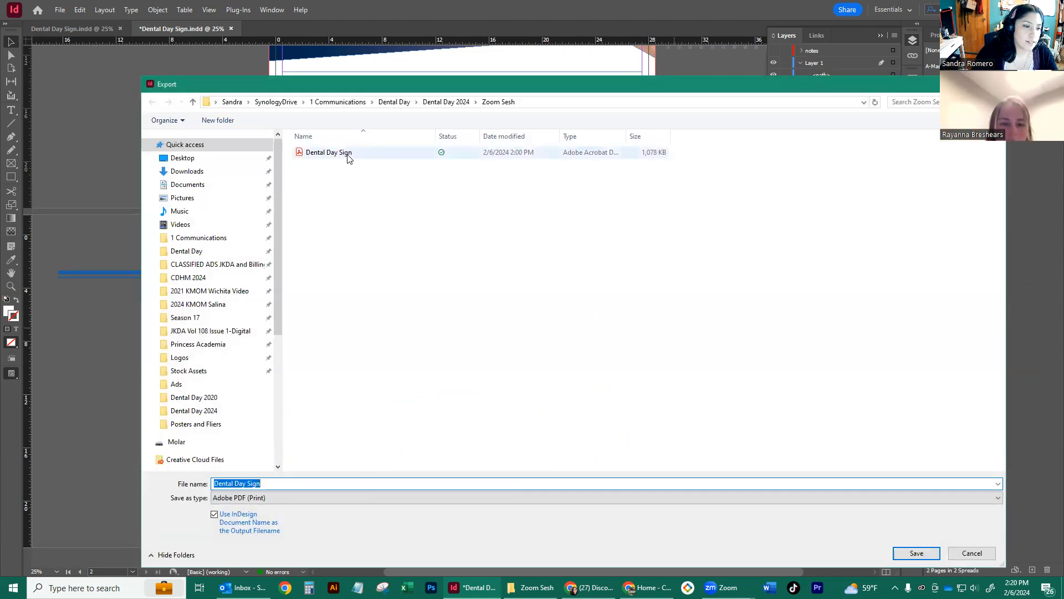
{"action": "left_click", "coordinate": [357, 480]}
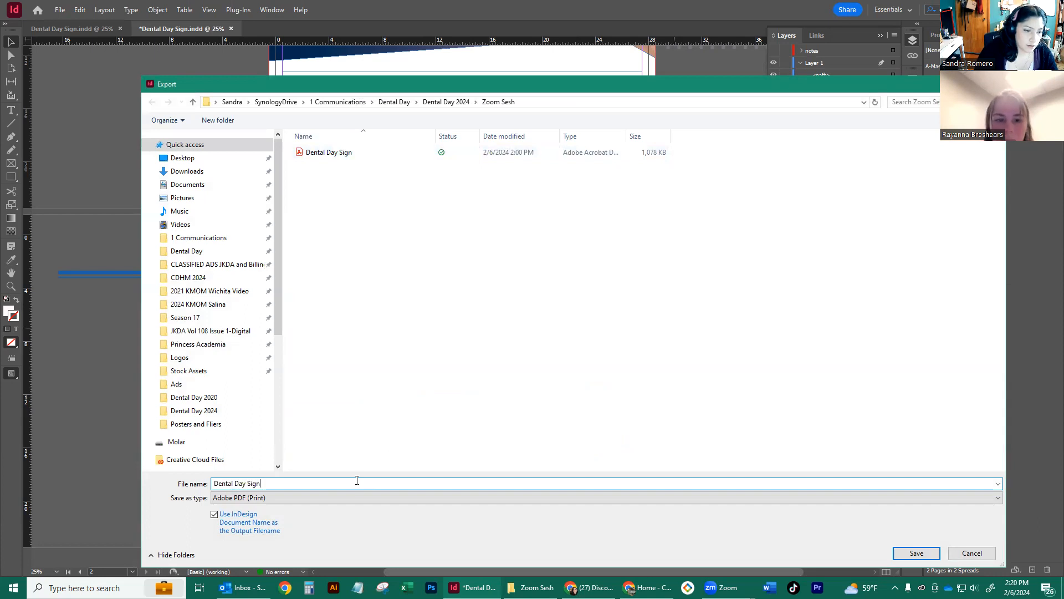
{"action": "type", "text": "-Page 2"}
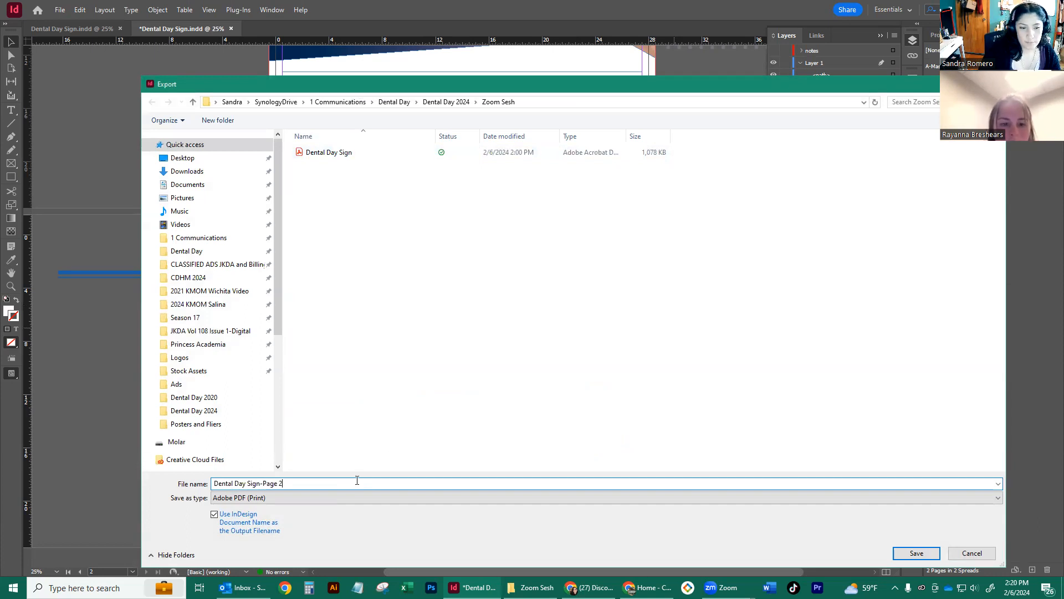
{"action": "key", "text": "BackSpace"}
{"action": "key", "text": "BackSpace"}
{"action": "key", "text": "BackSpace"}
{"action": "key", "text": "BackSpace"}
{"action": "key", "text": "BackSpace"}
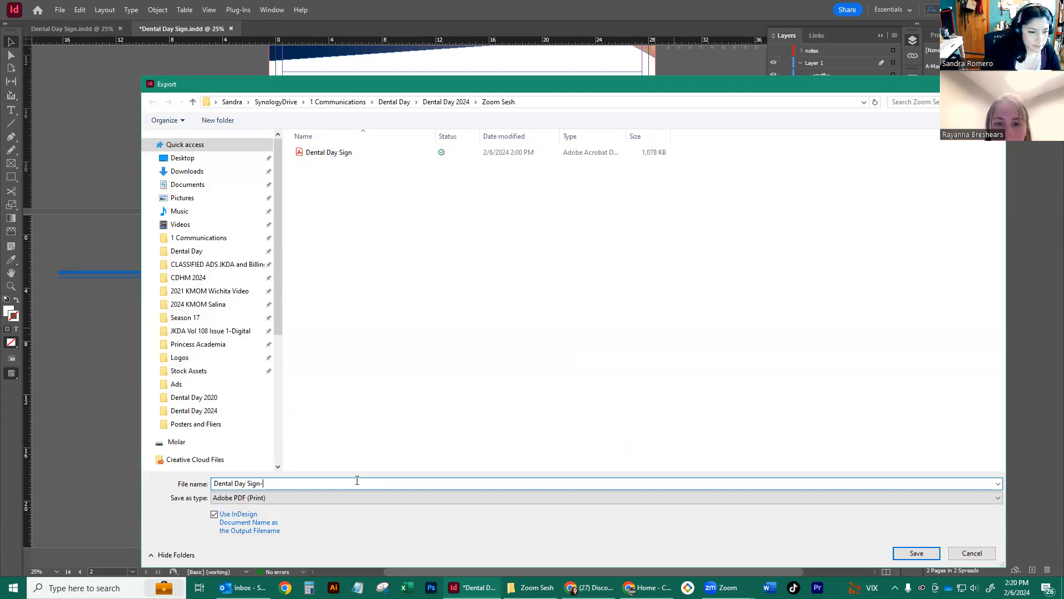
{"action": "key", "text": "BackSpace"}
{"action": "key", "text": "BackSpace"}
{"action": "key", "text": "BackSpace"}
{"action": "key", "text": "BackSpace"}
{"action": "key", "text": "BackSpace"}
{"action": "type", "text": "eco"}
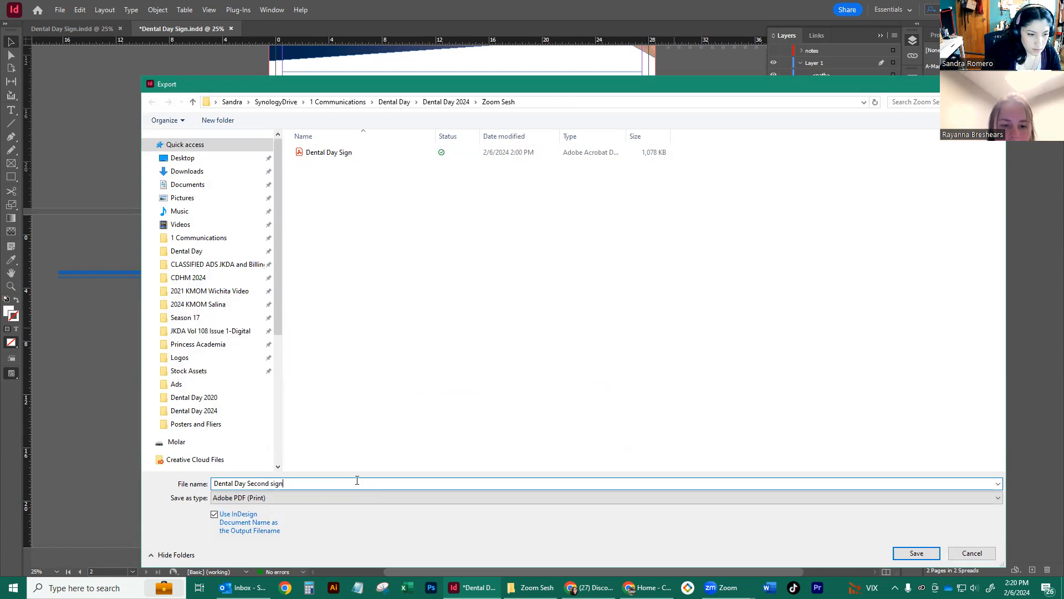
{"action": "type", "text": "nd S"}
{"action": "left_click", "coordinate": [917, 553]}
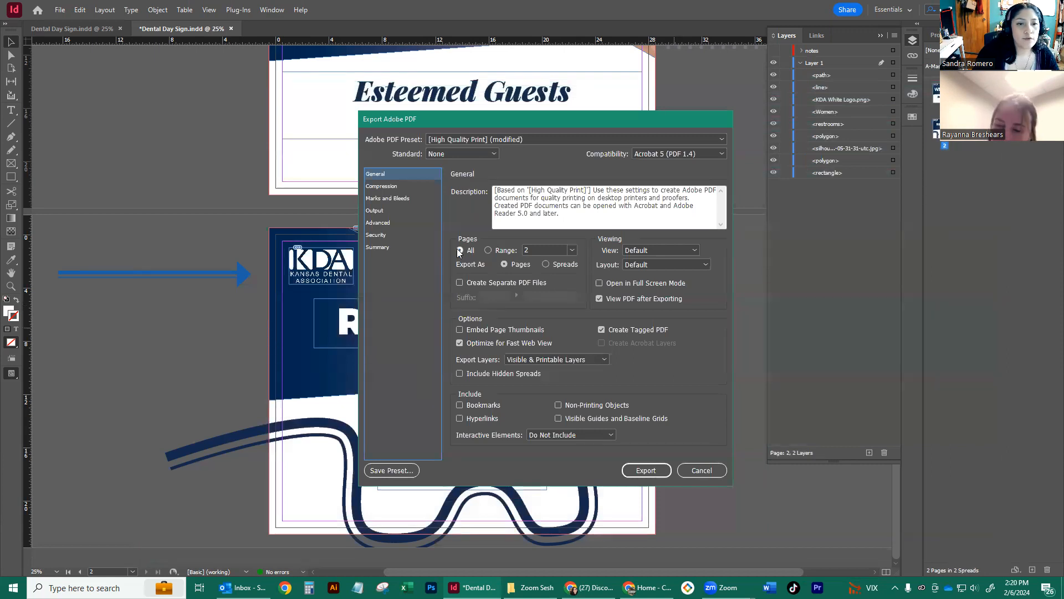
- Limit the PDF export to page 2 with the document bleed settings, export it, and close the resulting PDF
{"action": "left_click", "coordinate": [488, 250]}
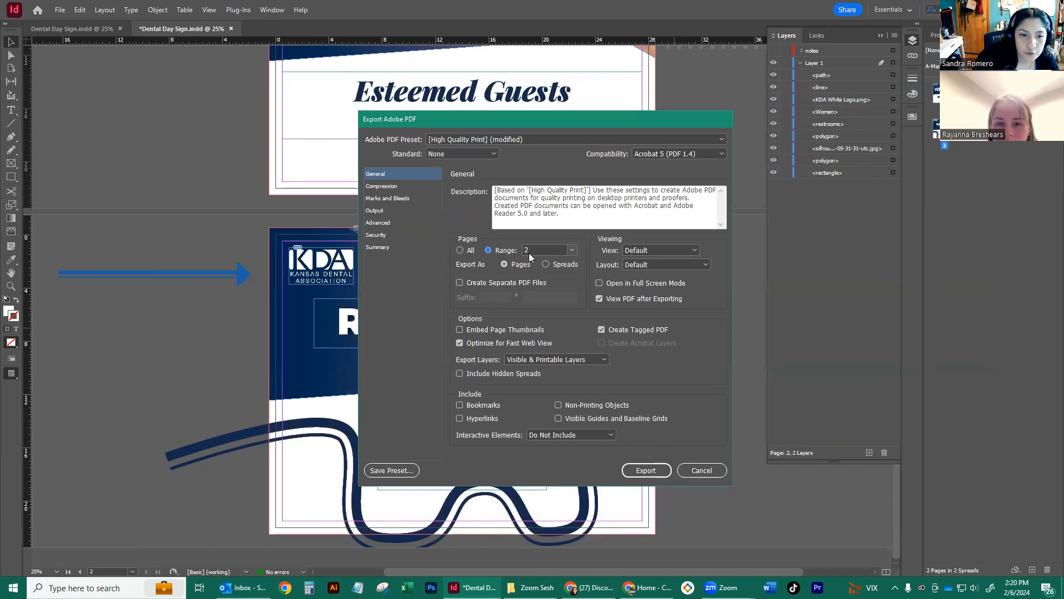
{"action": "left_click", "coordinate": [552, 248]}
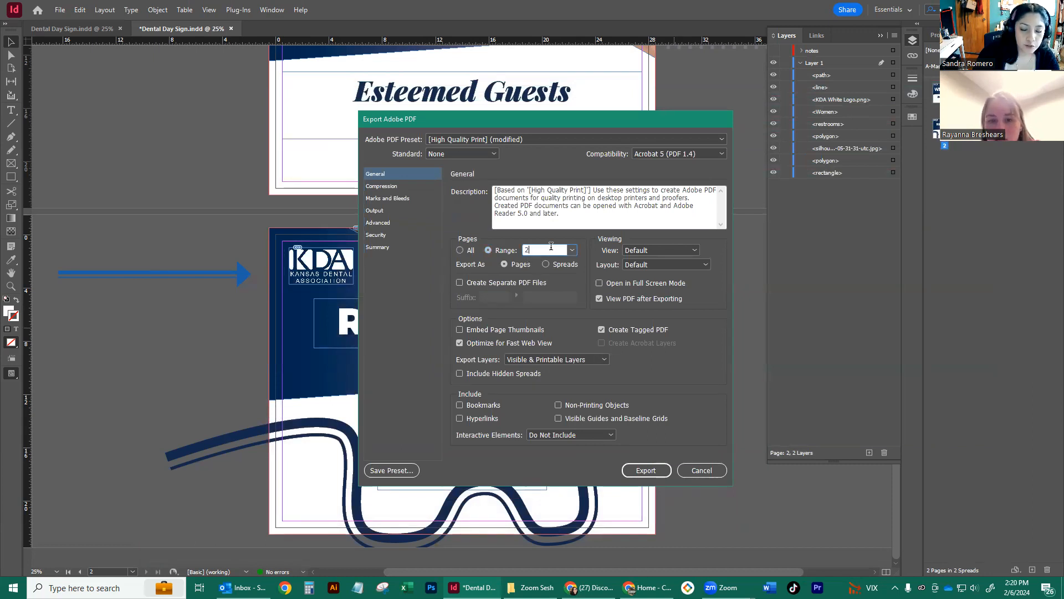
{"action": "type", "text": "All Pages"}
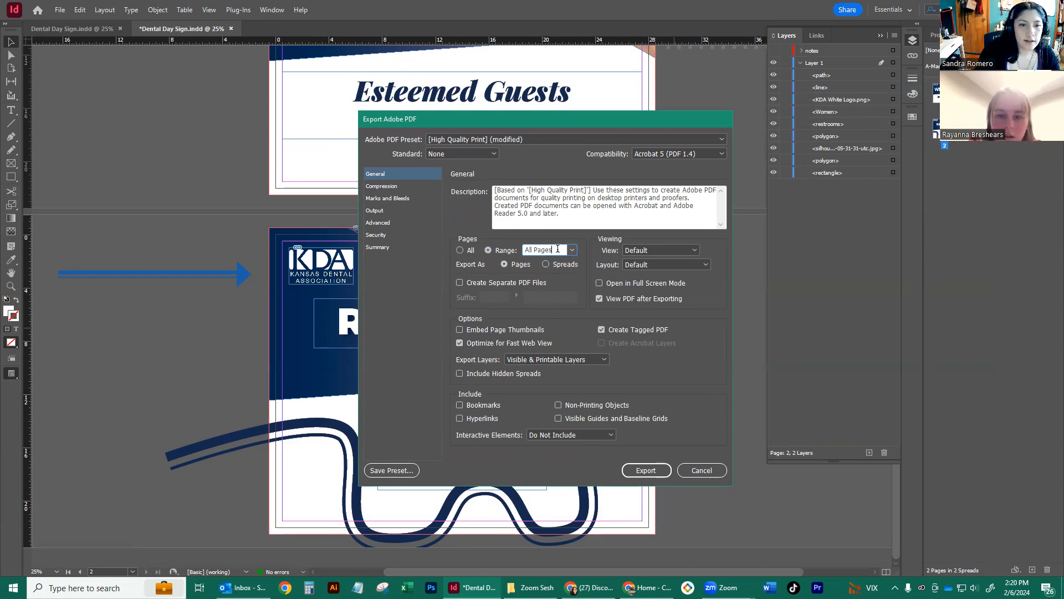
{"action": "left_click", "coordinate": [487, 250]}
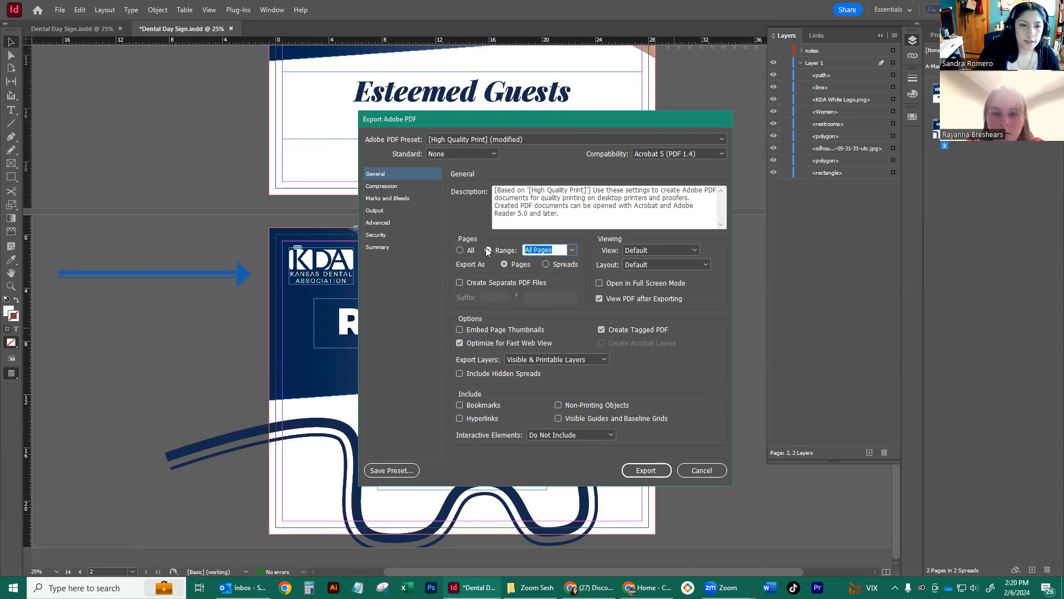
{"action": "key", "text": "BackSpace"}
{"action": "type", "text": "2"}
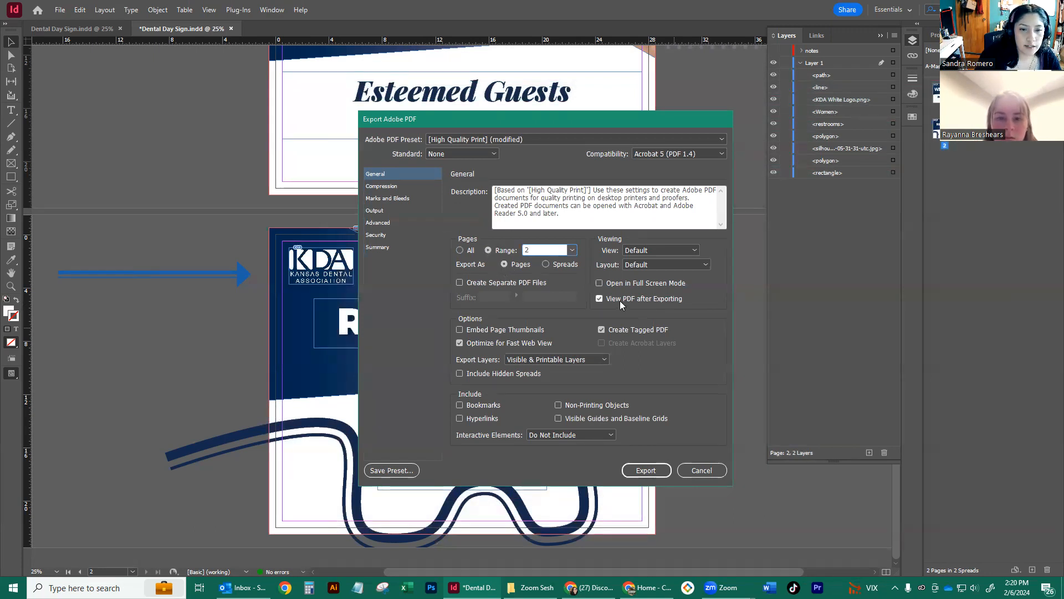
{"action": "left_click", "coordinate": [388, 198]}
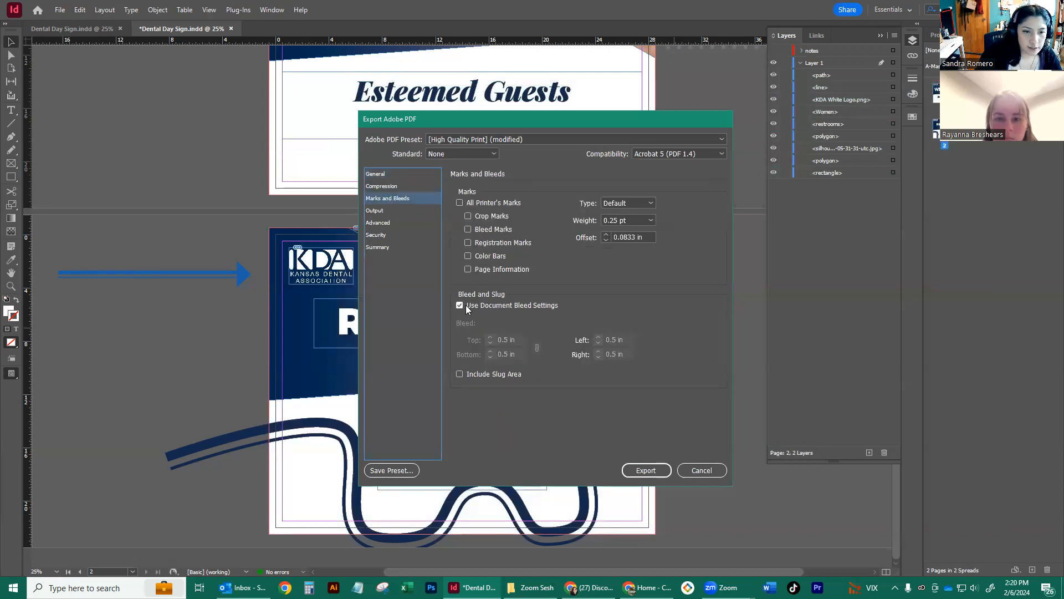
{"action": "left_click", "coordinate": [644, 471]}
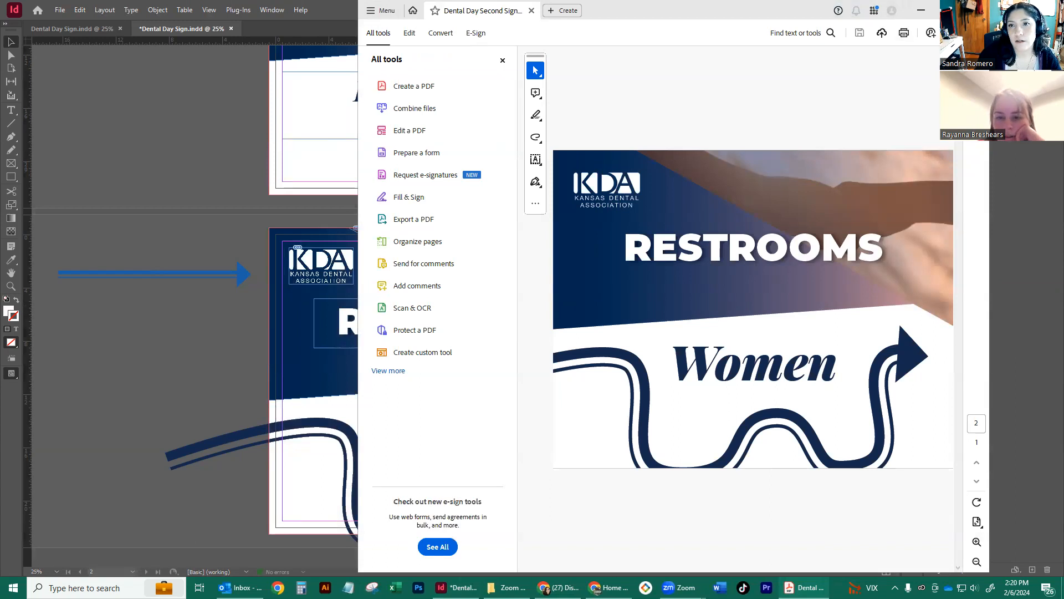
{"action": "left_click", "coordinate": [975, 10]}
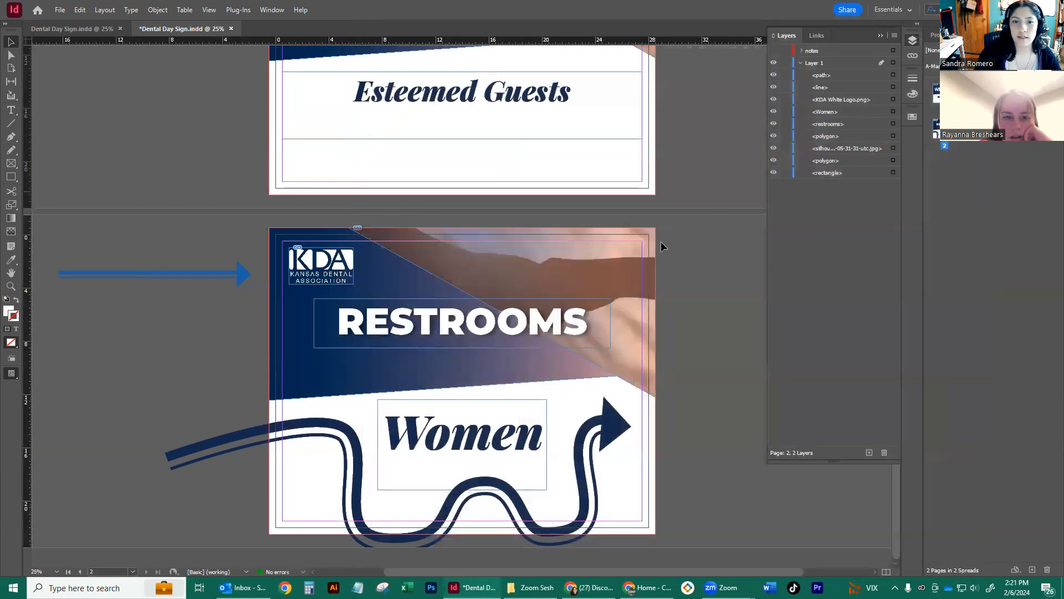
- Add a blank third page below the restroom sign and make it the active page
{"action": "scroll", "coordinate": [630, 319], "scroll_direction": "up", "scroll_amount": 3}
{"action": "scroll", "coordinate": [630, 319], "scroll_direction": "down", "scroll_amount": 3}
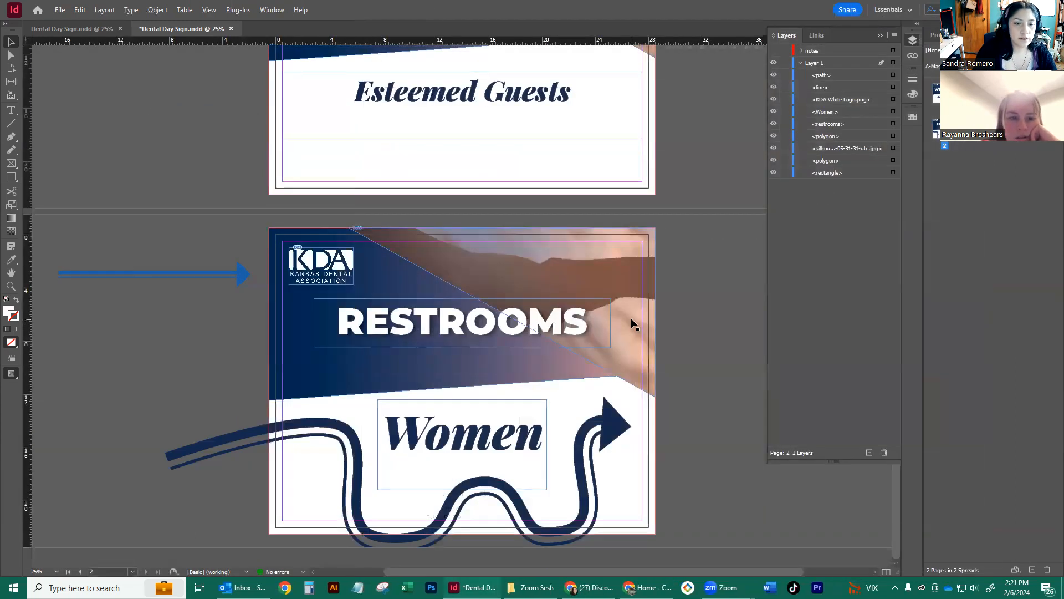
{"action": "key", "text": "ctrl+minus"}
{"action": "scroll", "coordinate": [546, 333], "scroll_direction": "up", "scroll_amount": 1}
{"action": "scroll", "coordinate": [545, 332], "scroll_direction": "down", "scroll_amount": 1}
{"action": "scroll", "coordinate": [501, 394], "scroll_direction": "up", "scroll_amount": 1}
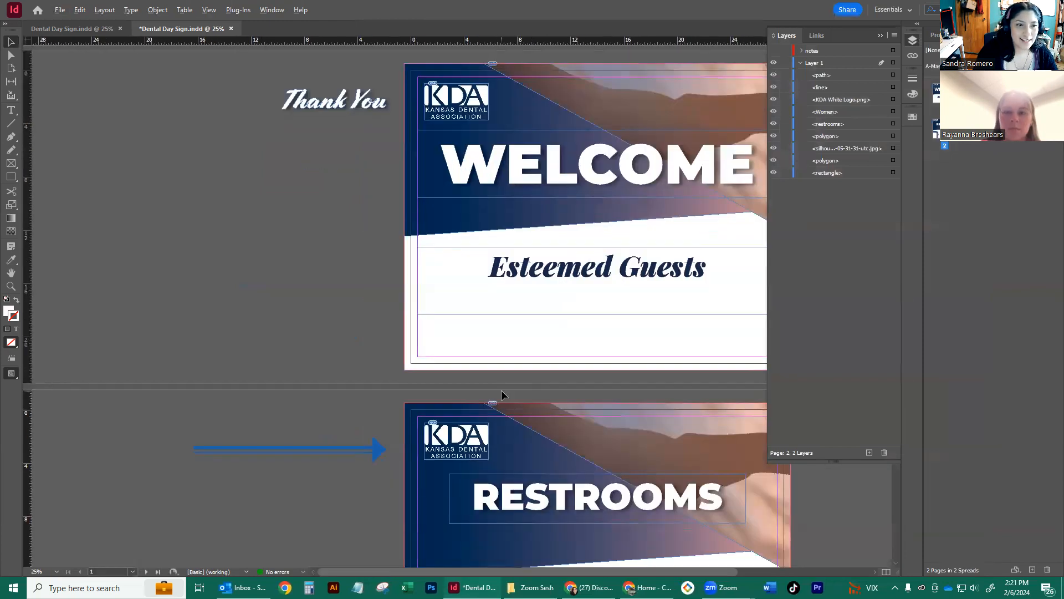
{"action": "scroll", "coordinate": [501, 395], "scroll_direction": "down", "scroll_amount": 1}
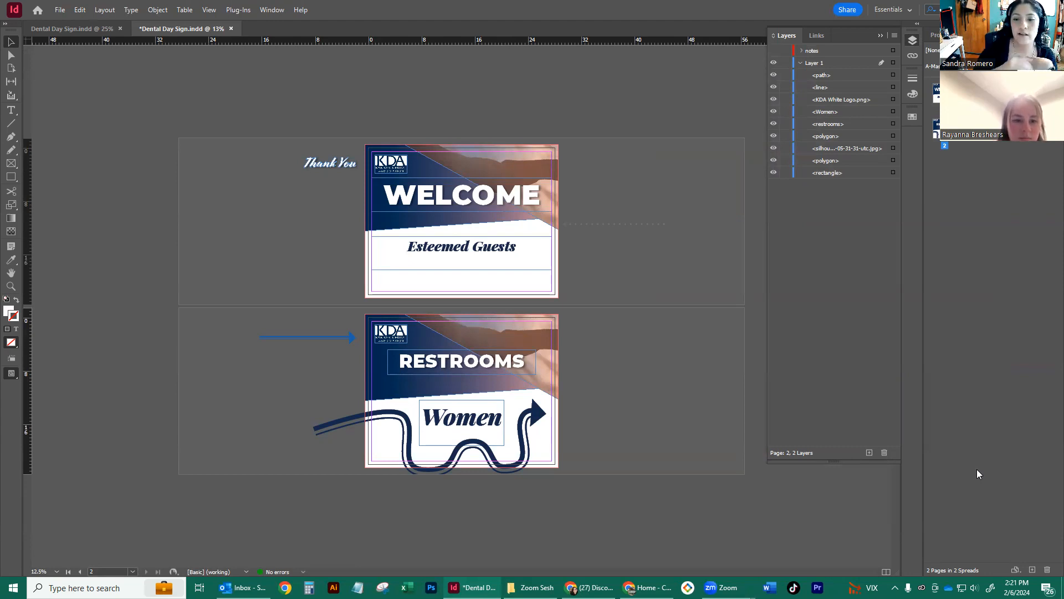
{"action": "left_click", "coordinate": [1032, 570]}
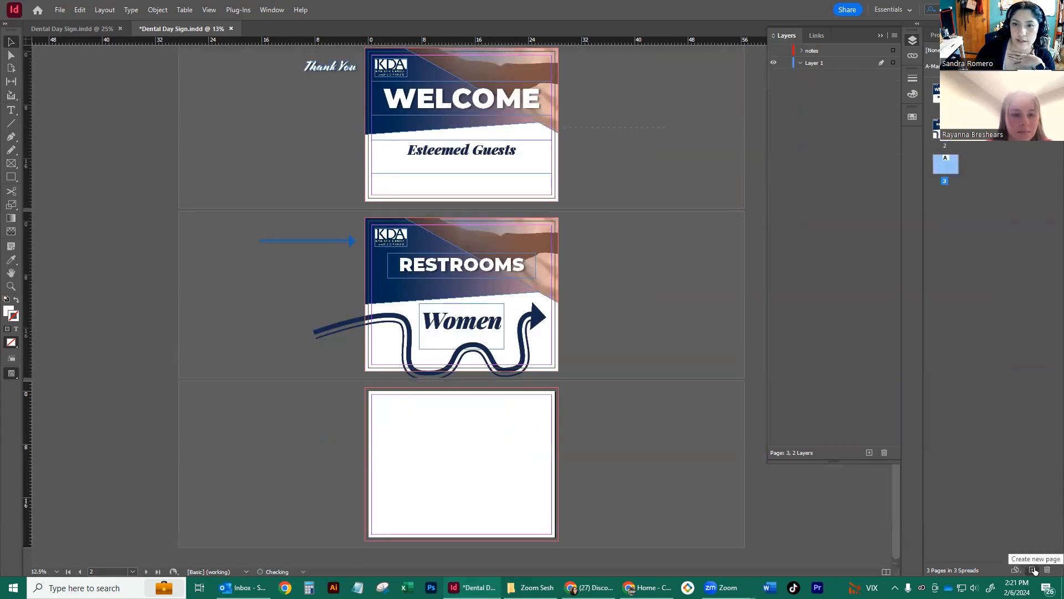
{"action": "left_click", "coordinate": [621, 328]}
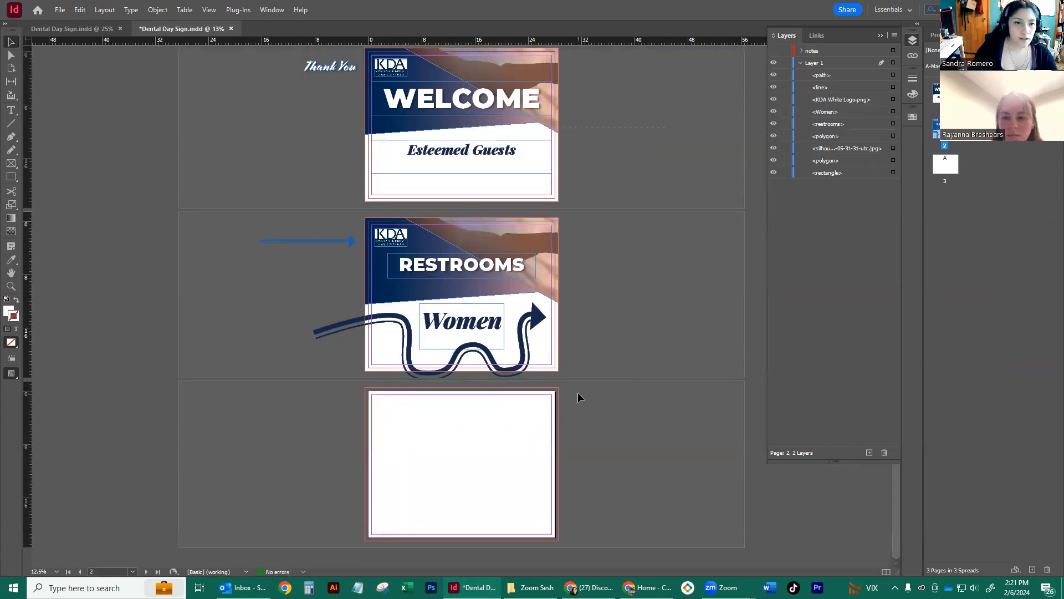
{"action": "scroll", "coordinate": [552, 480], "scroll_direction": "up", "scroll_amount": 1}
{"action": "scroll", "coordinate": [552, 484], "scroll_direction": "down", "scroll_amount": 1}
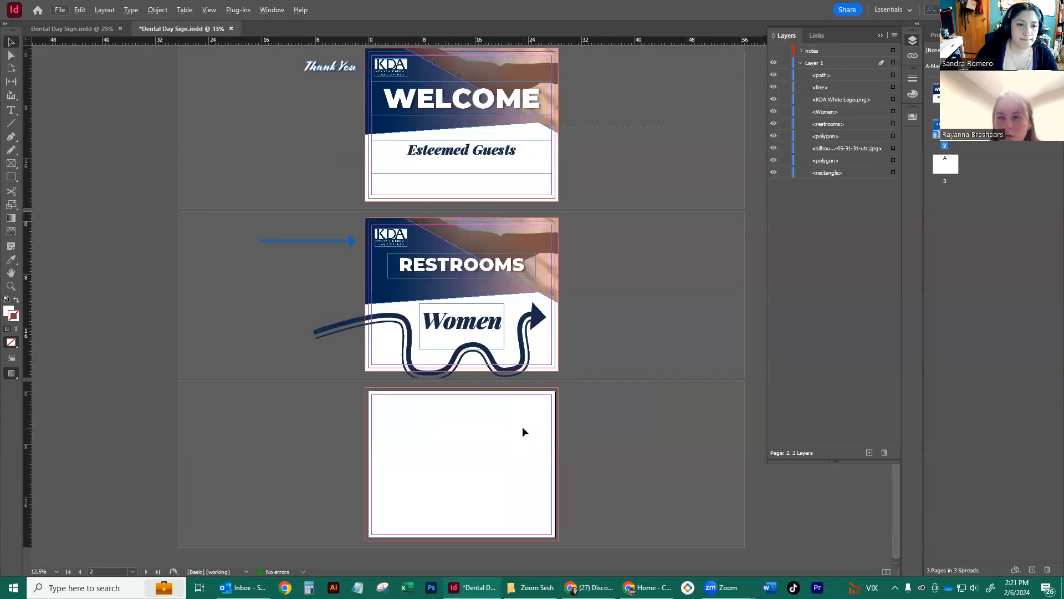
{"action": "left_click", "coordinate": [945, 164]}
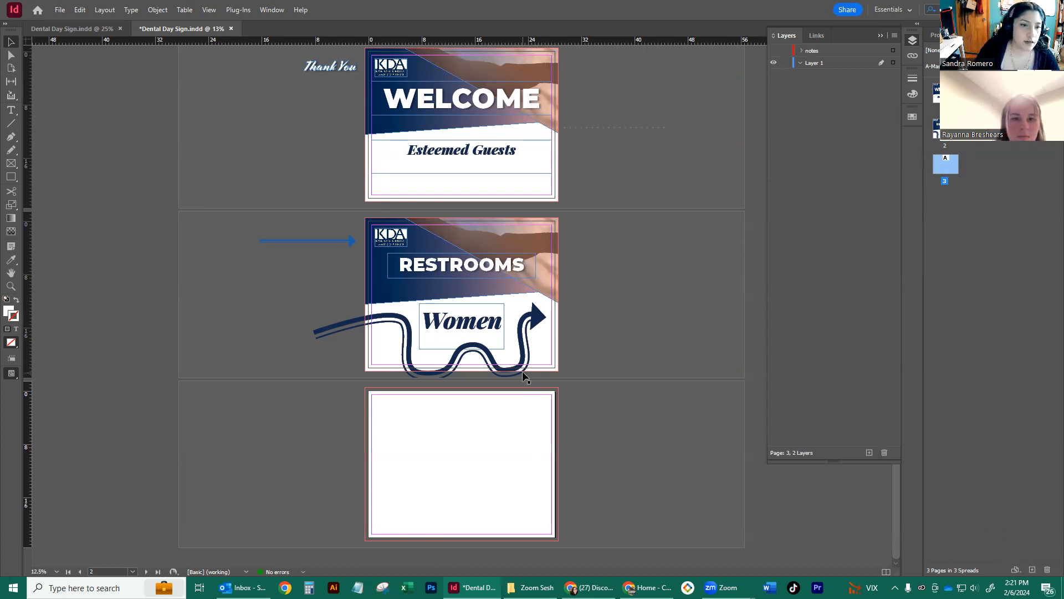
- Copy all the artwork of the Women's restroom sign, including the winding arrow, and target the blank third page
{"action": "left_click_drag", "start_coordinate": [580, 216], "coordinate": [363, 370]}
{"action": "left_click_drag", "start_coordinate": [361, 378], "coordinate": [361, 379]}
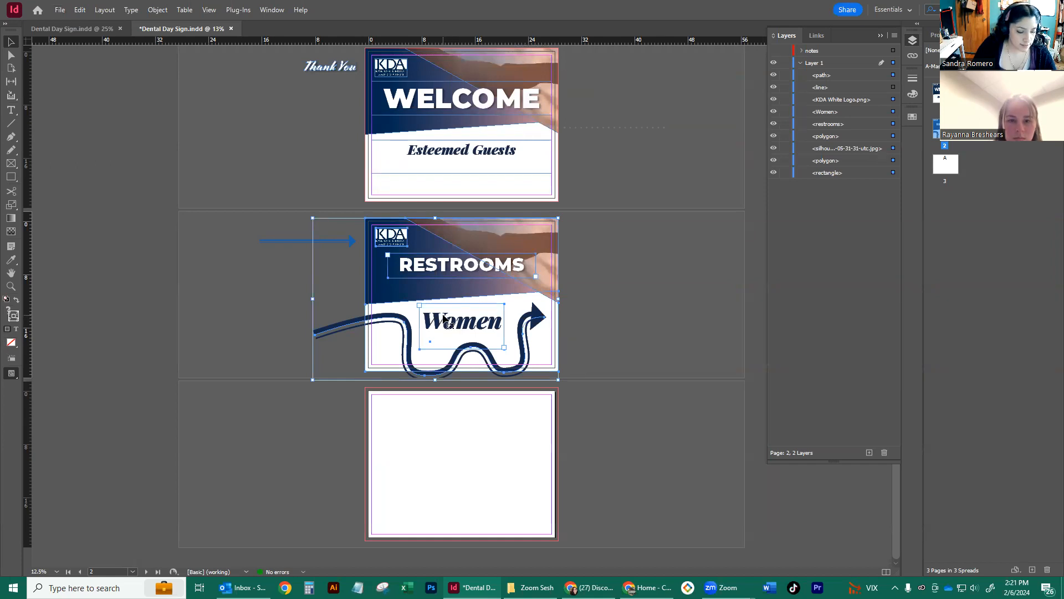
{"action": "left_click", "coordinate": [482, 454]}
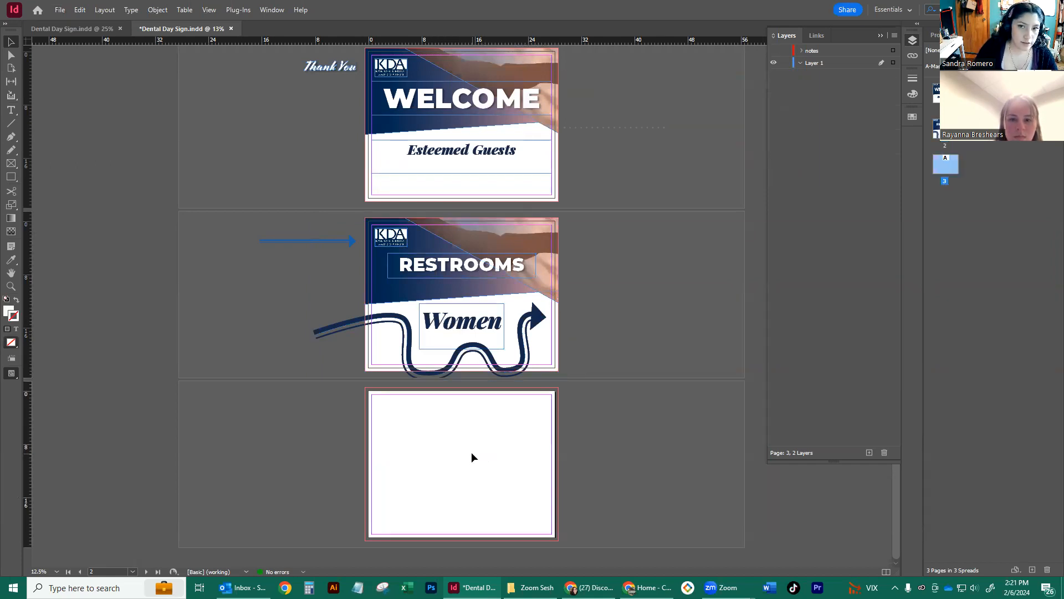
- Try a regular paste of the restroom sign artwork onto the blank third page, and undo it
{"action": "scroll", "coordinate": [476, 453], "scroll_direction": "down", "scroll_amount": 3}
{"action": "scroll", "coordinate": [471, 400], "scroll_direction": "up", "scroll_amount": 7}
{"action": "scroll", "coordinate": [477, 409], "scroll_direction": "down", "scroll_amount": 2}
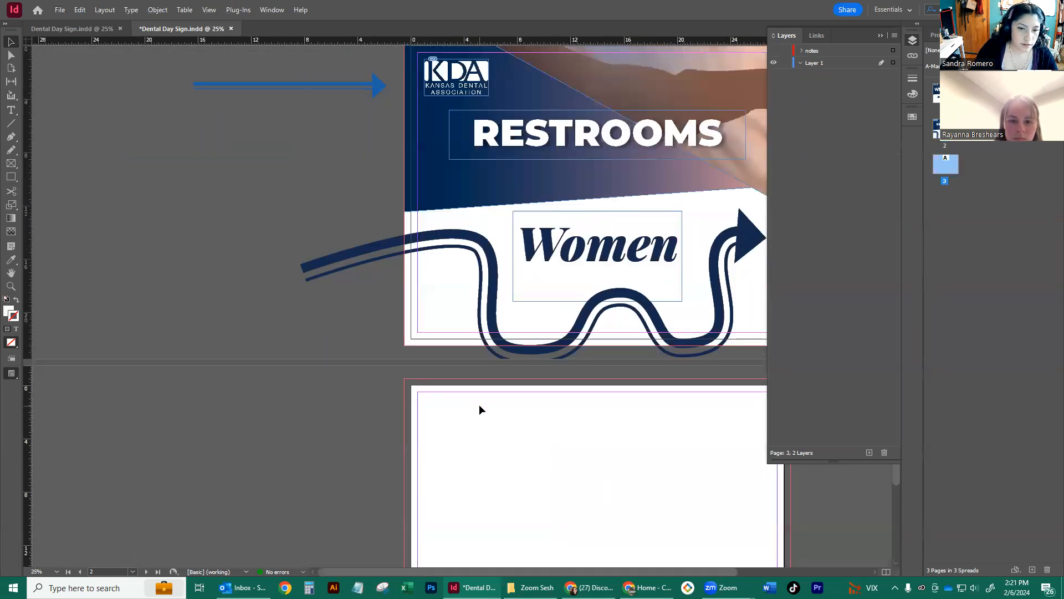
{"action": "scroll", "coordinate": [480, 409], "scroll_direction": "down", "scroll_amount": 3}
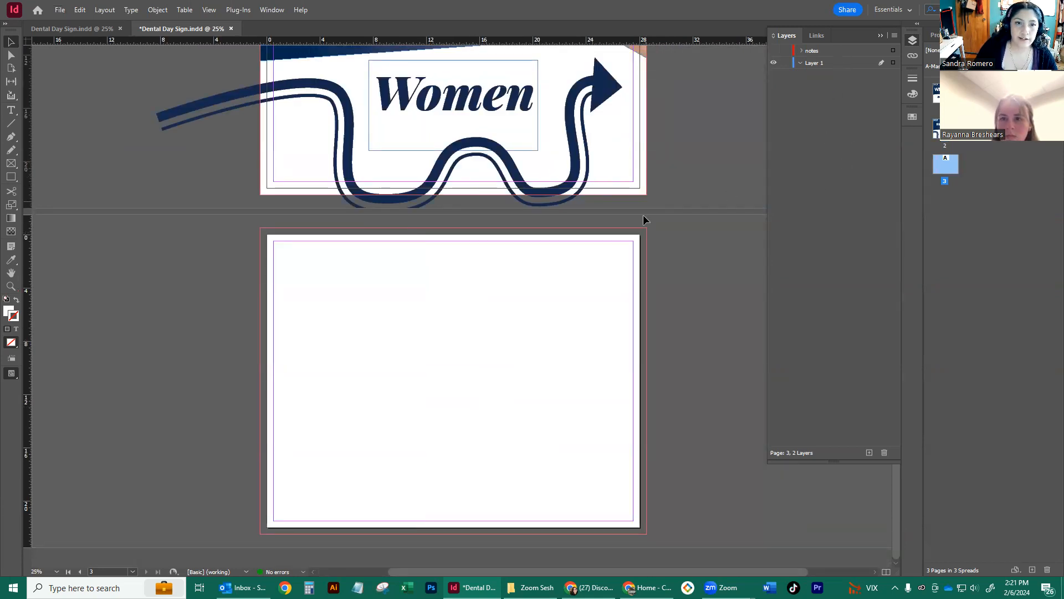
{"action": "scroll", "coordinate": [643, 220], "scroll_direction": "up", "scroll_amount": 4}
{"action": "left_click", "coordinate": [590, 138]}
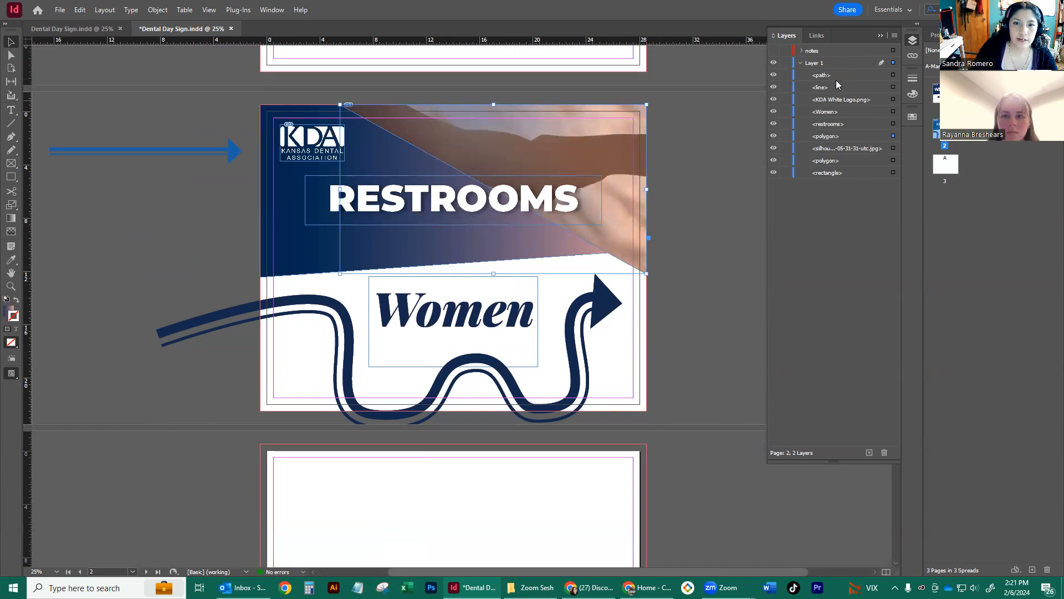
{"action": "scroll", "coordinate": [561, 266], "scroll_direction": "down", "scroll_amount": 4}
{"action": "left_click", "coordinate": [591, 305]}
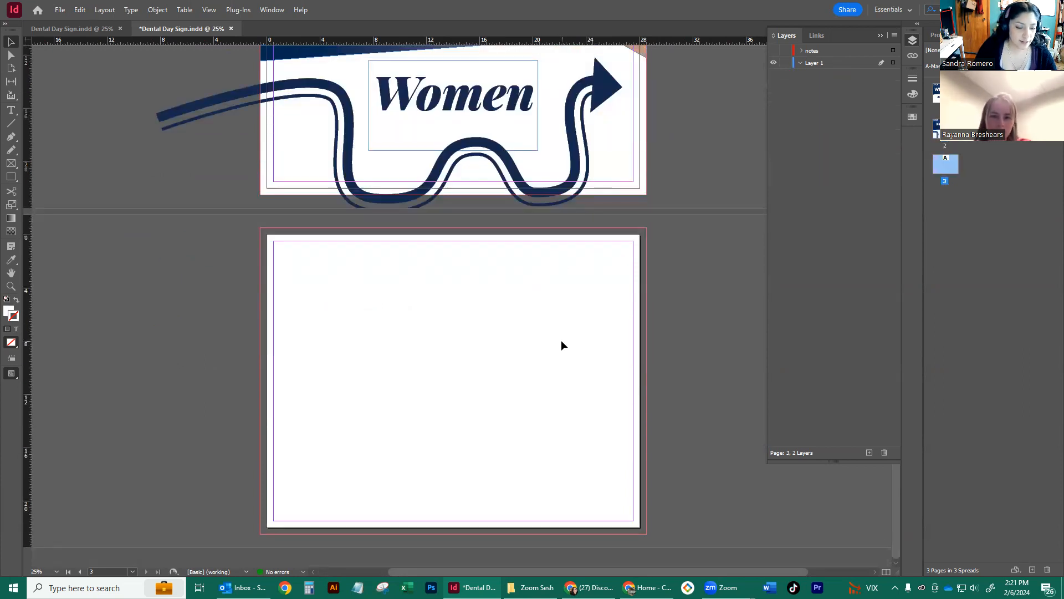
{"action": "key", "text": "ctrl+v"}
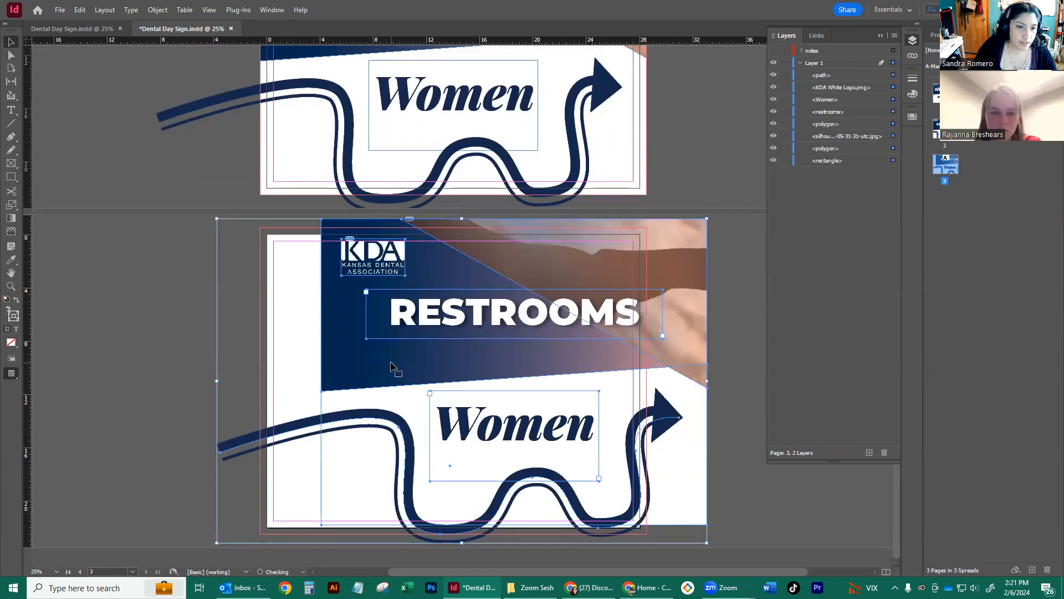
{"action": "key", "text": "ctrl+z"}
- Paste the restroom sign artwork in place on page 3 so it keeps its original page position
{"action": "right_click", "coordinate": [424, 336]}
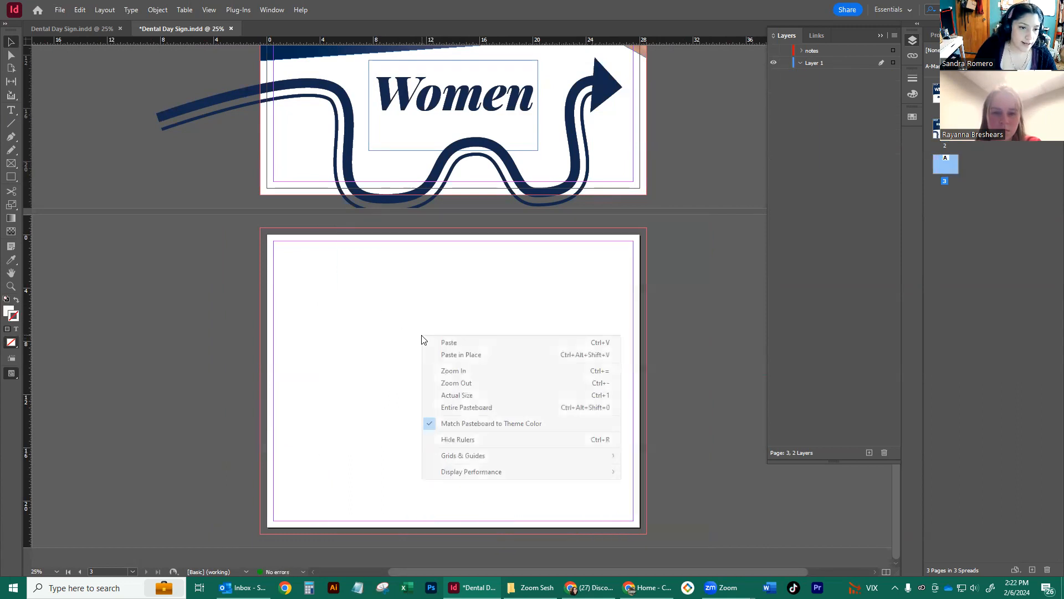
{"action": "left_click", "coordinate": [483, 354]}
{"action": "left_click", "coordinate": [713, 251]}
- Replace the text Women with Men on the page 3 restroom sign
{"action": "key", "text": "t"}
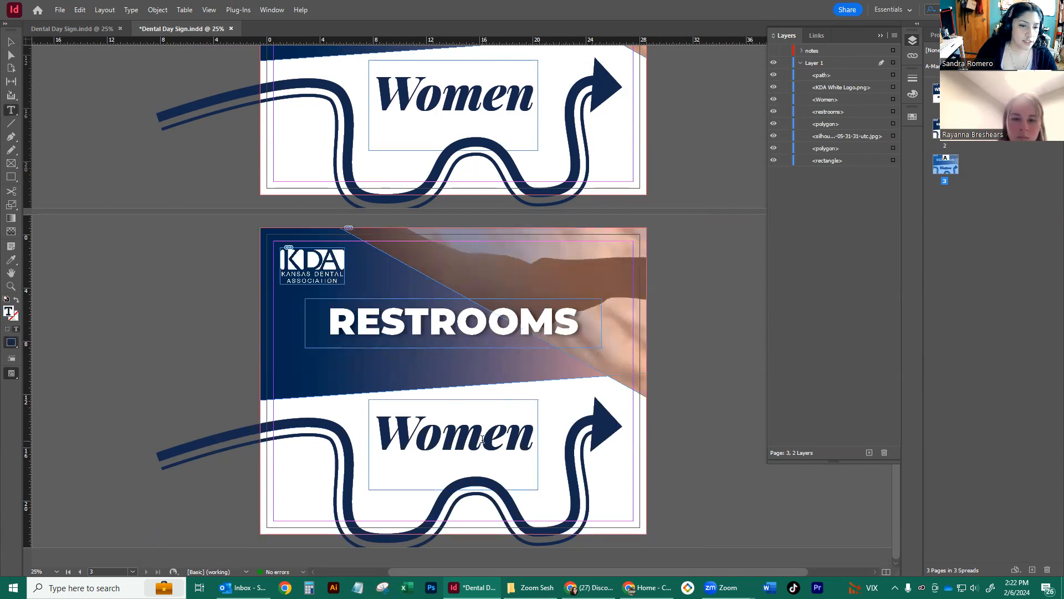
{"action": "double_click", "coordinate": [482, 438]}
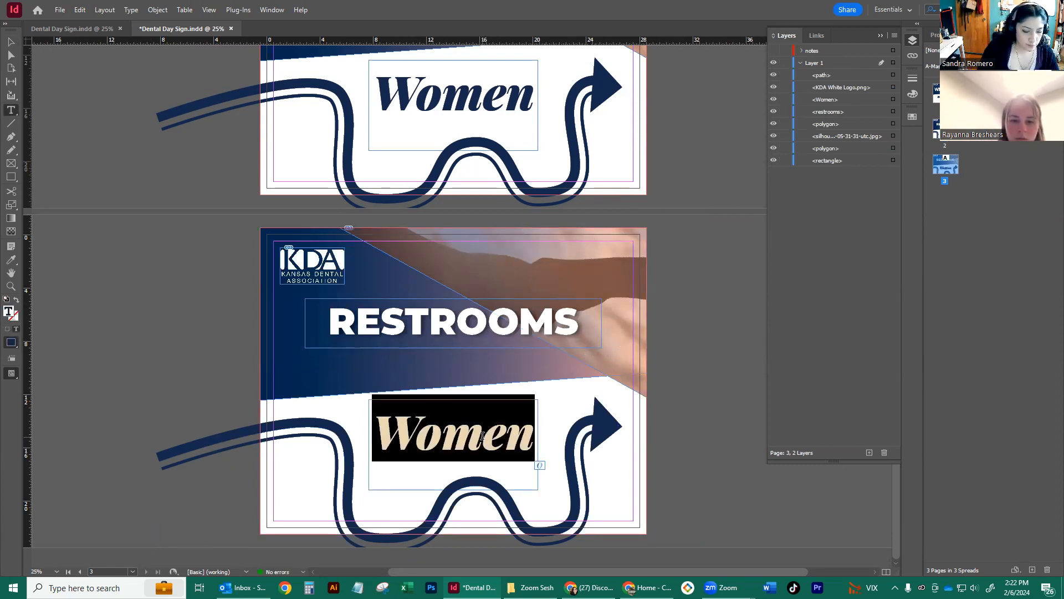
{"action": "type", "text": "Men"}
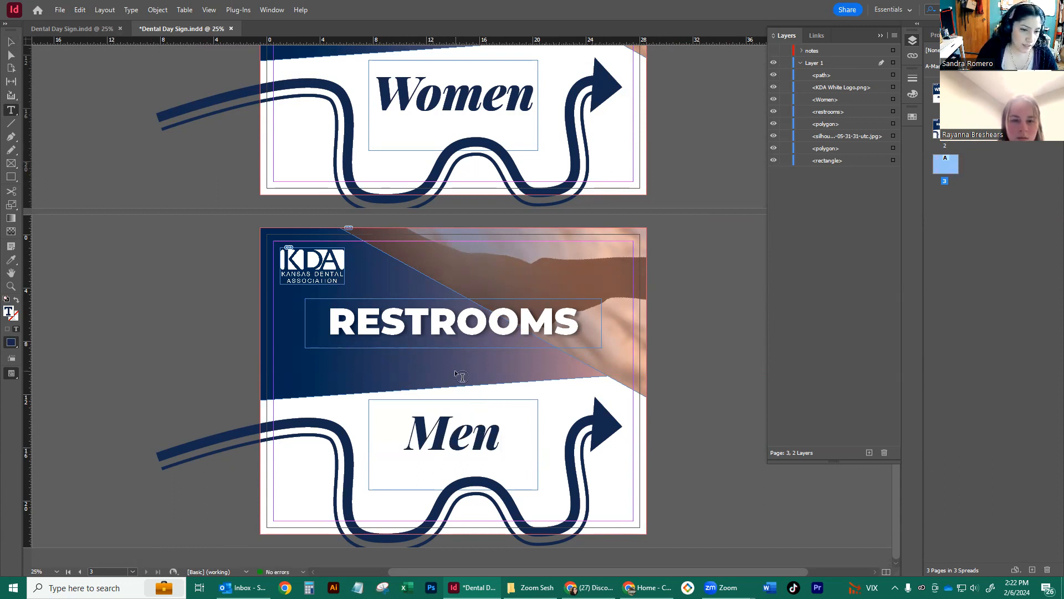
{"action": "type", "text": "v"}
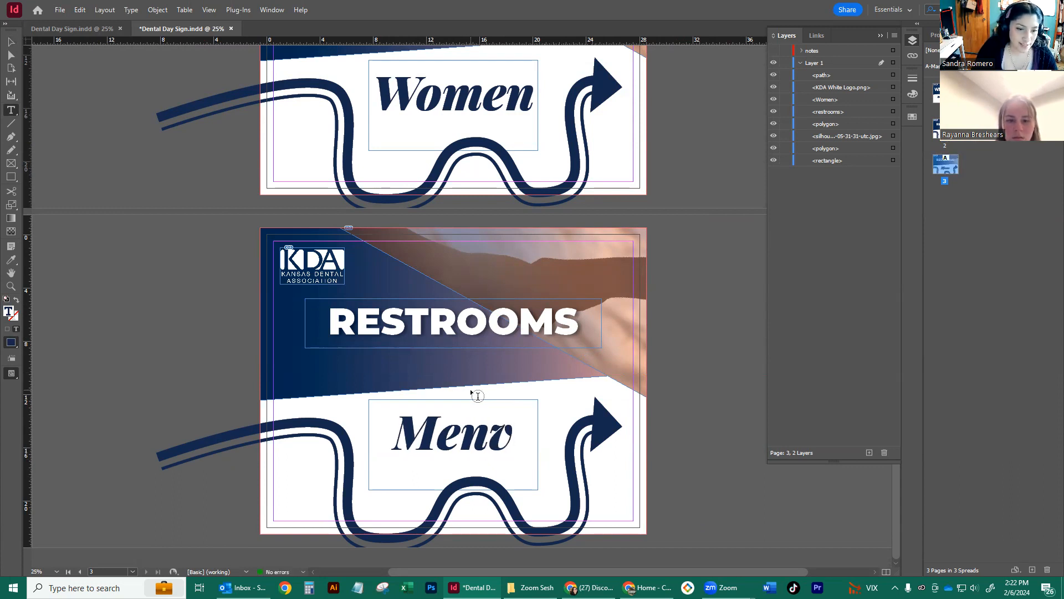
{"action": "key", "text": "BackSpace"}
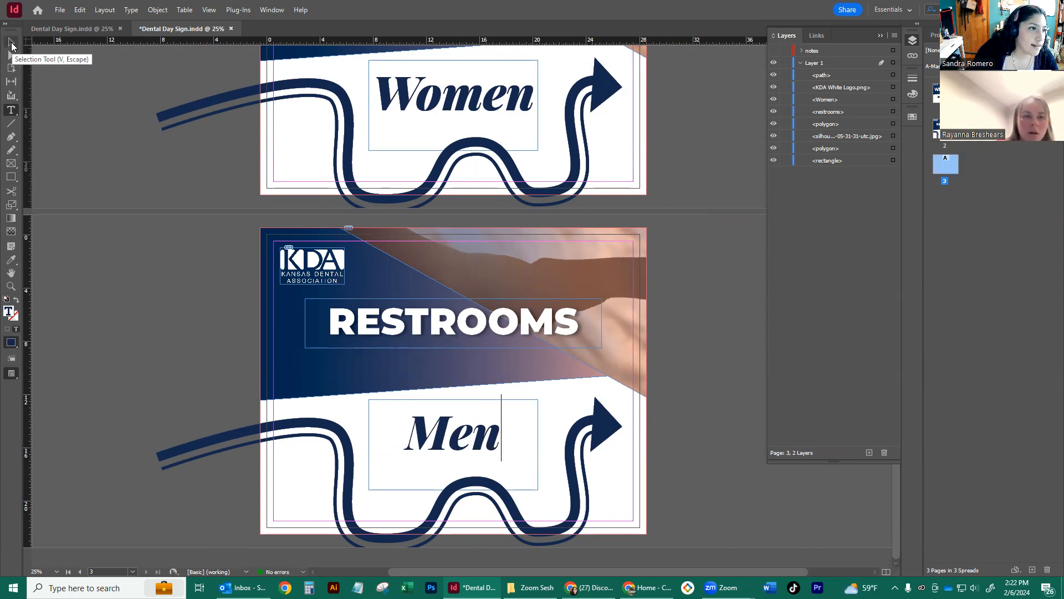
{"action": "left_click", "coordinate": [12, 43]}
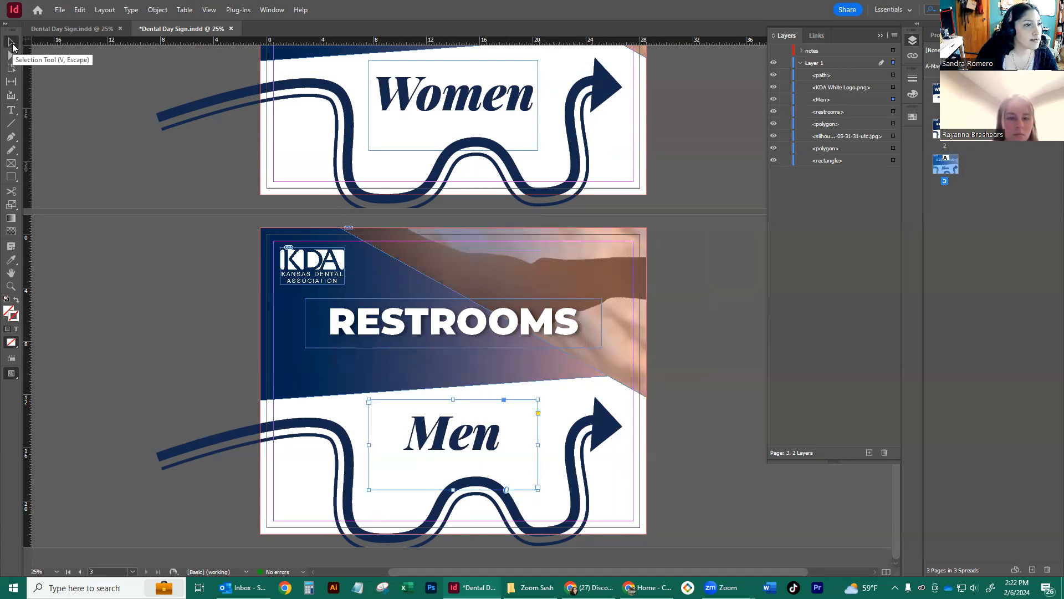
{"action": "double_click", "coordinate": [493, 437]}
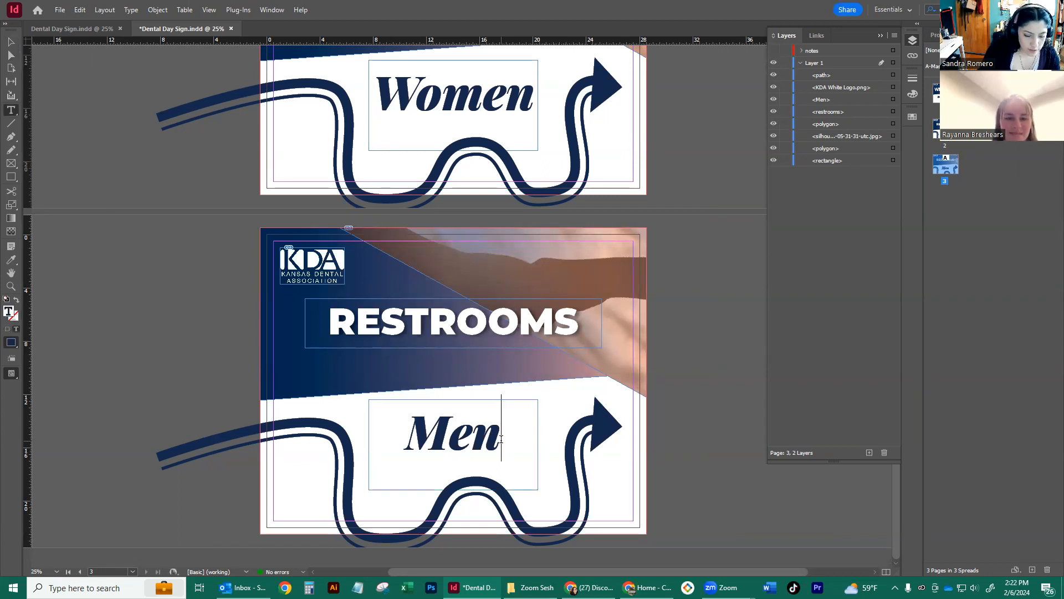
{"action": "key", "text": "BackSpace"}
{"action": "key", "text": "BackSpace"}
{"action": "type", "text": "en"}
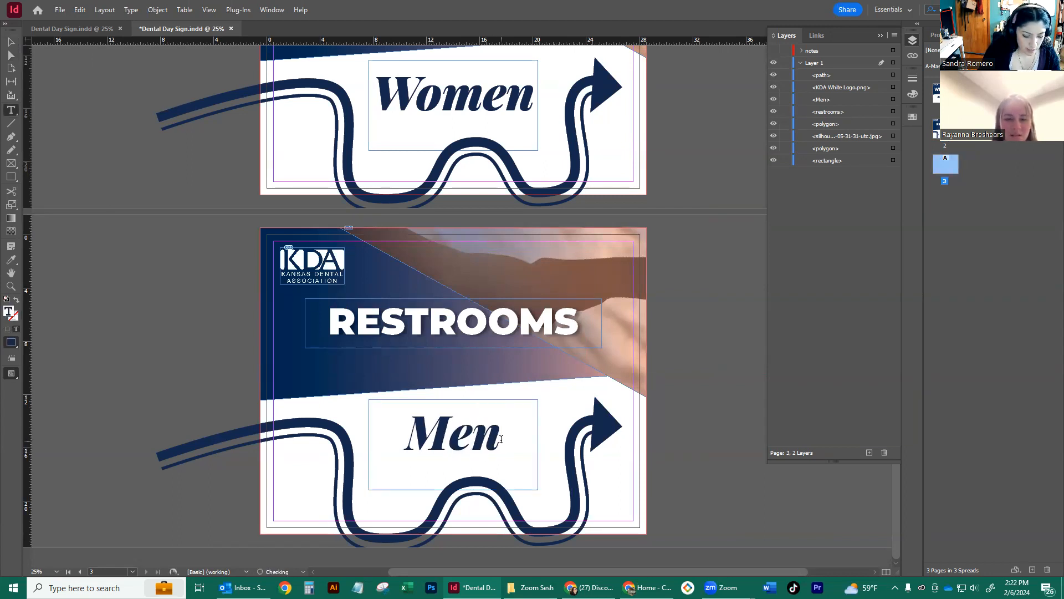
- Finish editing the Men text and flip the winding arrow on the page 3 sign horizontally
{"action": "key", "text": "Escape"}
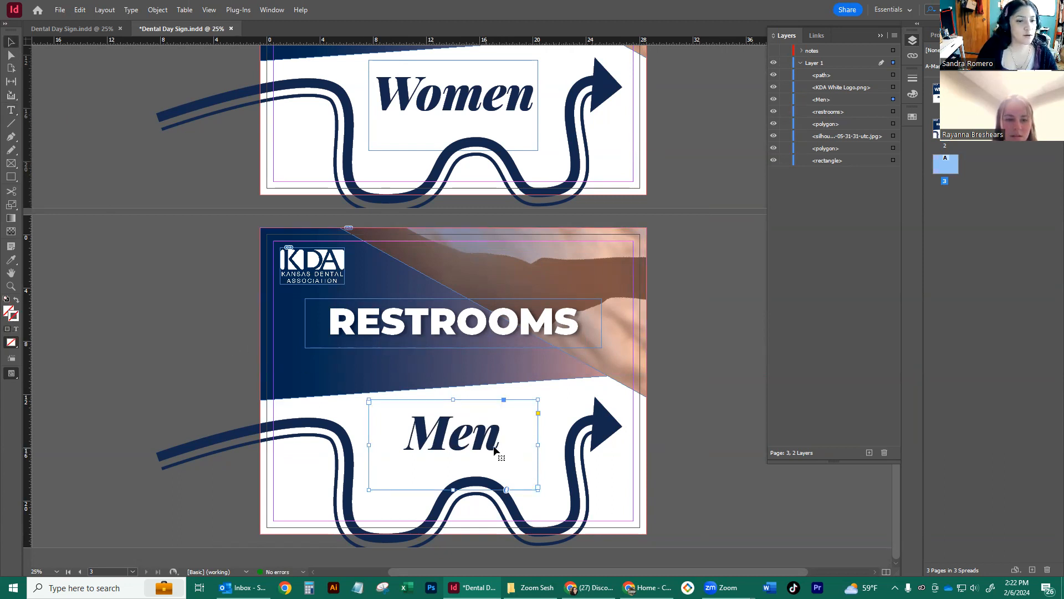
{"action": "left_click", "coordinate": [188, 306]}
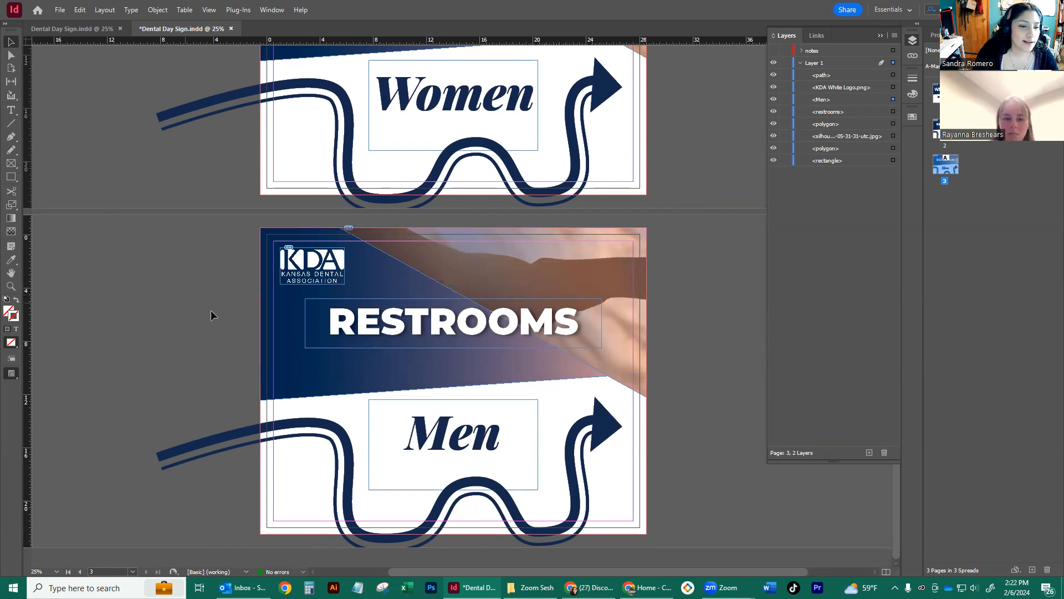
{"action": "left_click", "coordinate": [601, 430]}
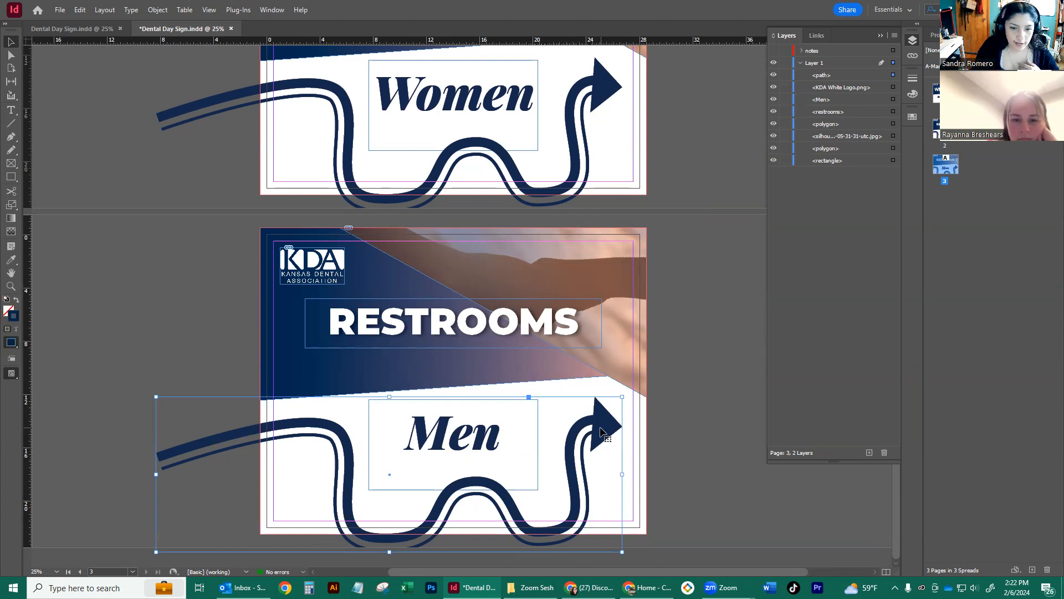
{"action": "right_click", "coordinate": [601, 431]}
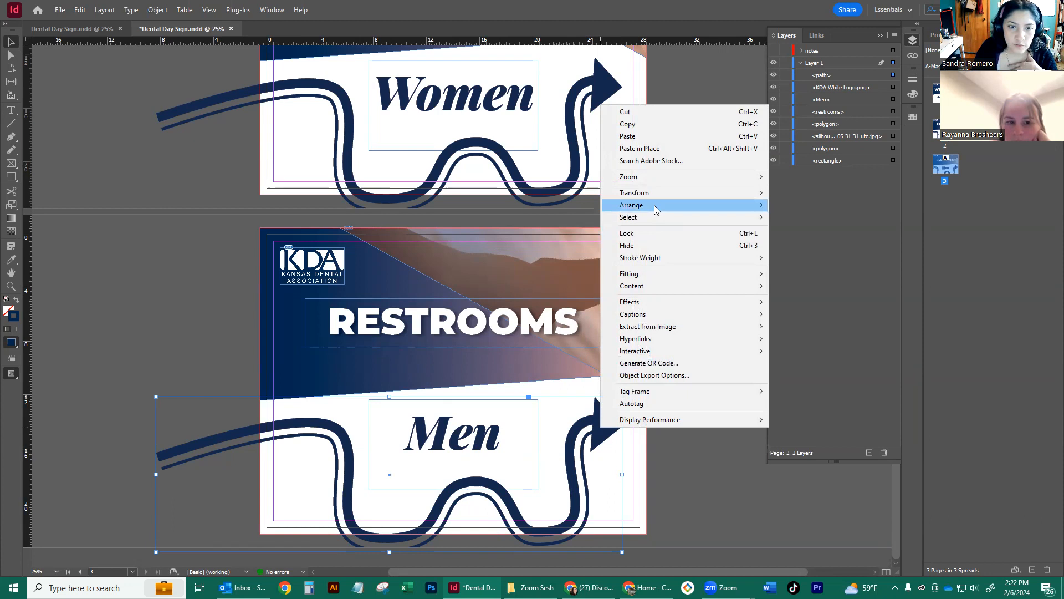
{"action": "mouse_move", "coordinate": [652, 195]}
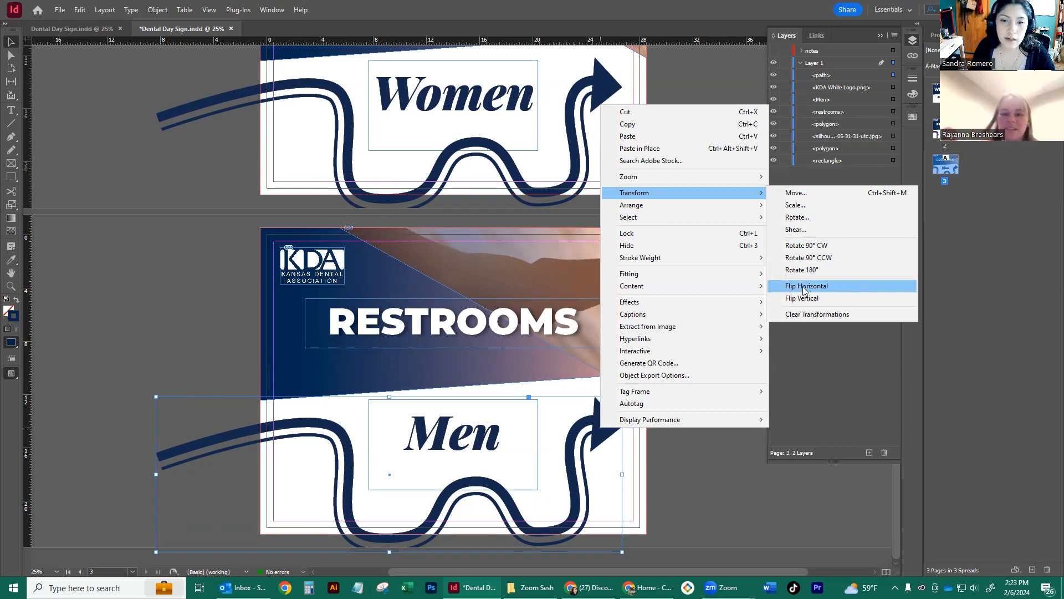
{"action": "left_click", "coordinate": [841, 290]}
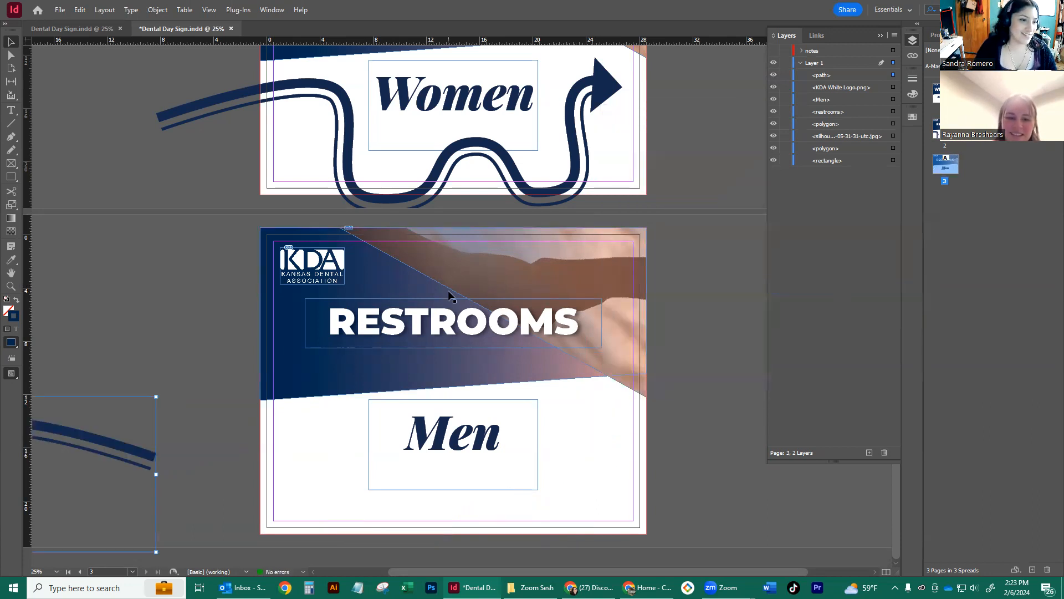
- Try to move the flipped arrow up beside the Women's restroom sign, and undo the move
{"action": "key", "text": "ctrl+minus"}
{"action": "key", "text": "ctrl+minus"}
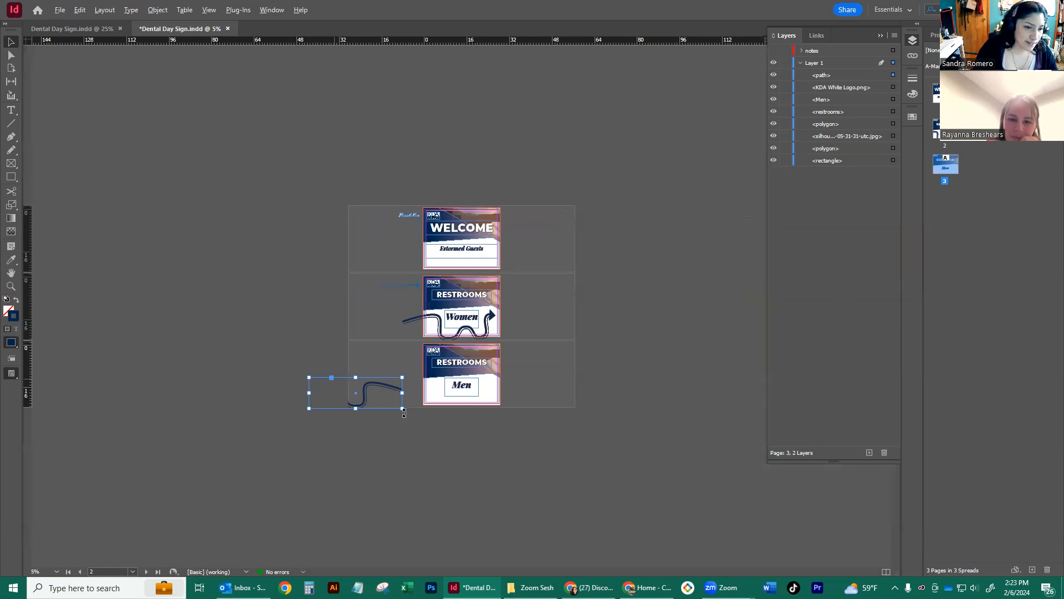
{"action": "key", "text": "ctrl+equal"}
{"action": "scroll", "coordinate": [256, 471], "scroll_direction": "down", "scroll_amount": 1}
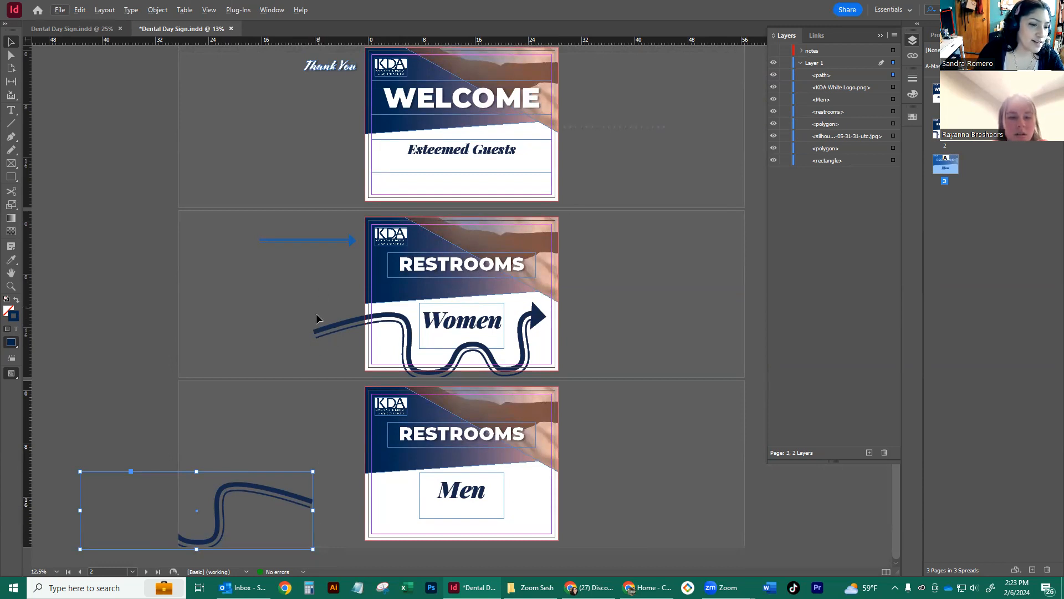
{"action": "left_click_drag", "start_coordinate": [271, 497], "coordinate": [295, 333]}
{"action": "key", "text": "ctrl+z"}
{"action": "key", "text": "ctrl+z"}
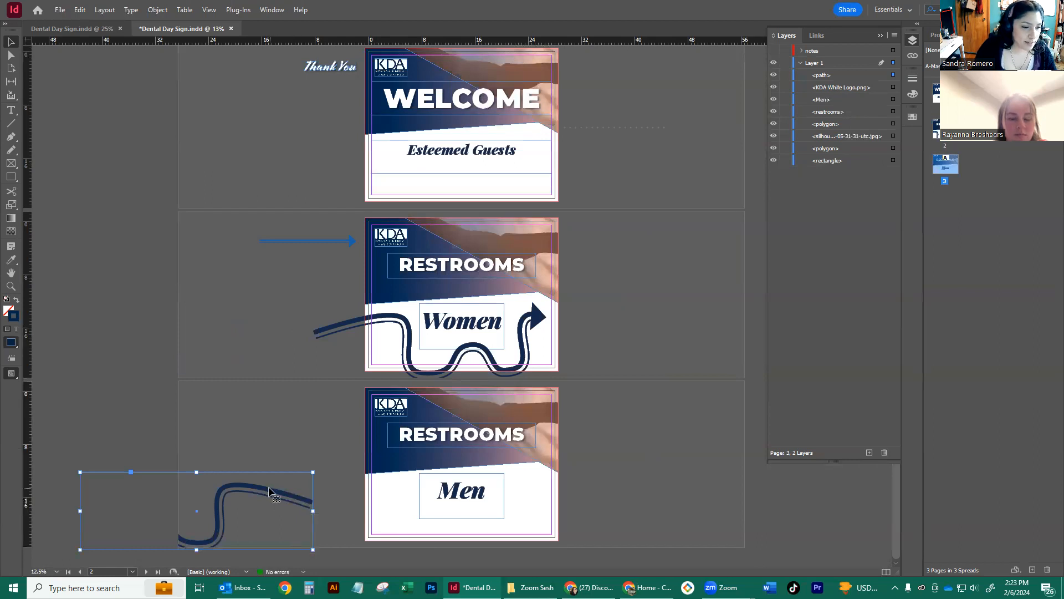
- Move the flipped arrow onto the page 3 sign so it winds beneath the word Men, with its arrowhead on the sign's left side
{"action": "left_click_drag", "start_coordinate": [270, 495], "coordinate": [547, 491]}
{"action": "left_click", "coordinate": [618, 431]}
{"action": "scroll", "coordinate": [499, 489], "scroll_direction": "up", "scroll_amount": 1}
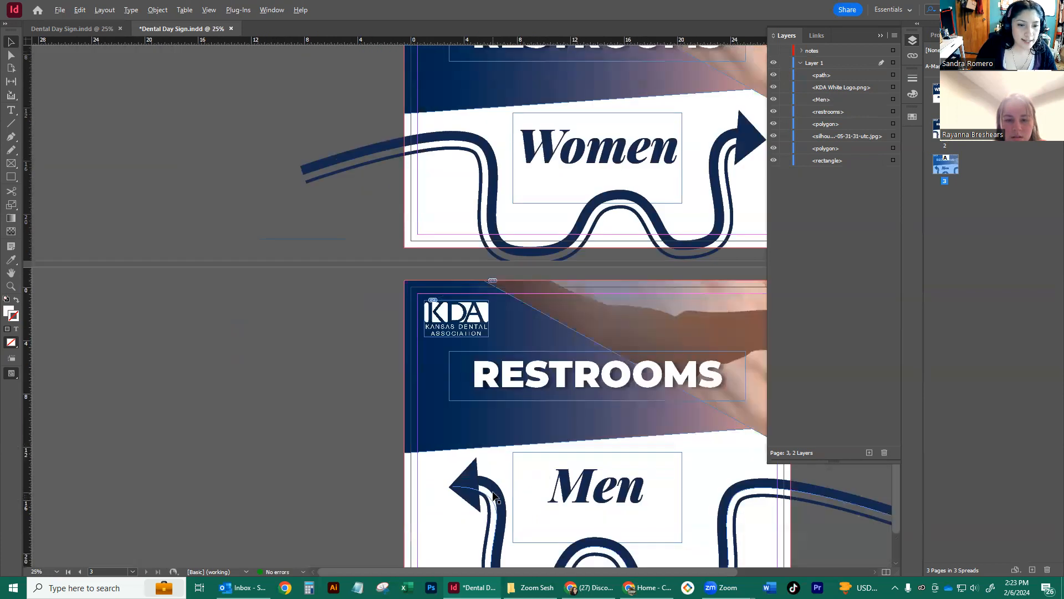
{"action": "scroll", "coordinate": [501, 486], "scroll_direction": "down", "scroll_amount": 1}
{"action": "scroll", "coordinate": [500, 483], "scroll_direction": "right", "scroll_amount": 2}
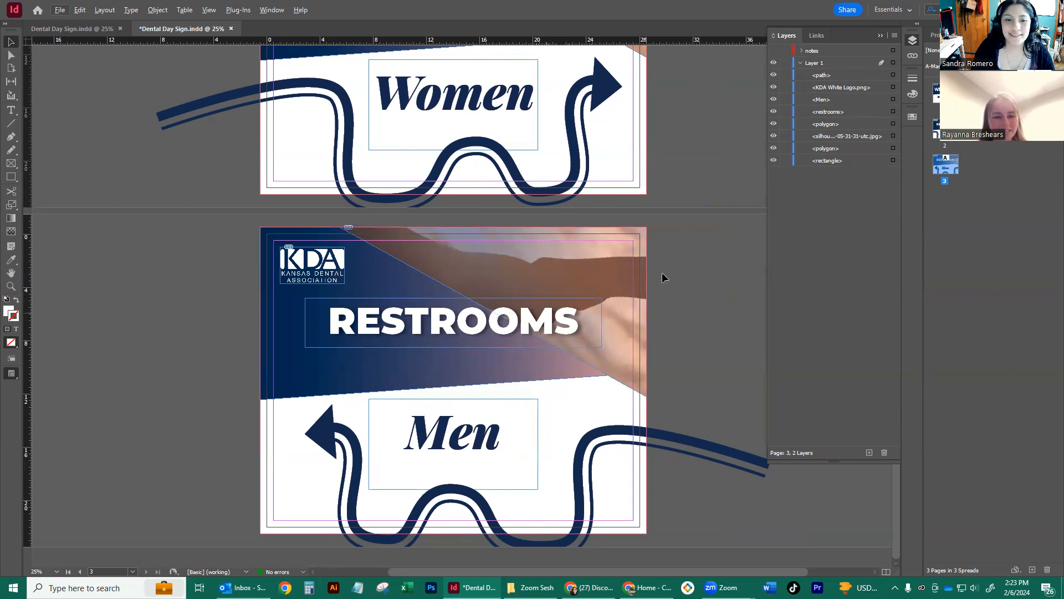
{"action": "scroll", "coordinate": [553, 374], "scroll_direction": "down", "scroll_amount": 1}
{"action": "scroll", "coordinate": [552, 375], "scroll_direction": "up", "scroll_amount": 1}
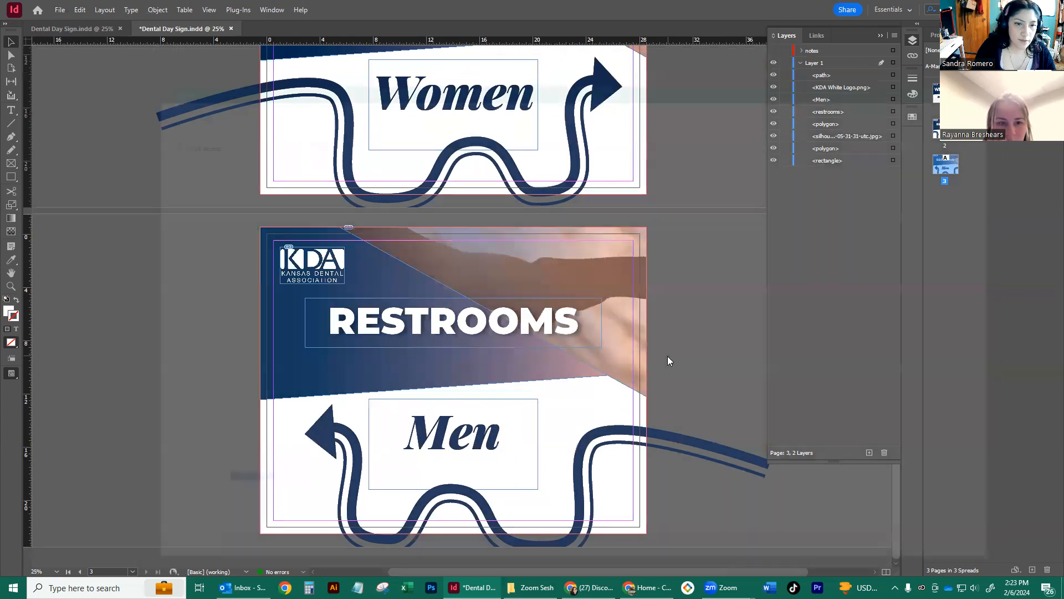
- Start an Adobe PDF (Print) export named Dental Day Restroom Mens in the Zoom Sesh folder
{"action": "key", "text": "ctrl+e"}
{"action": "left_click", "coordinate": [285, 483]}
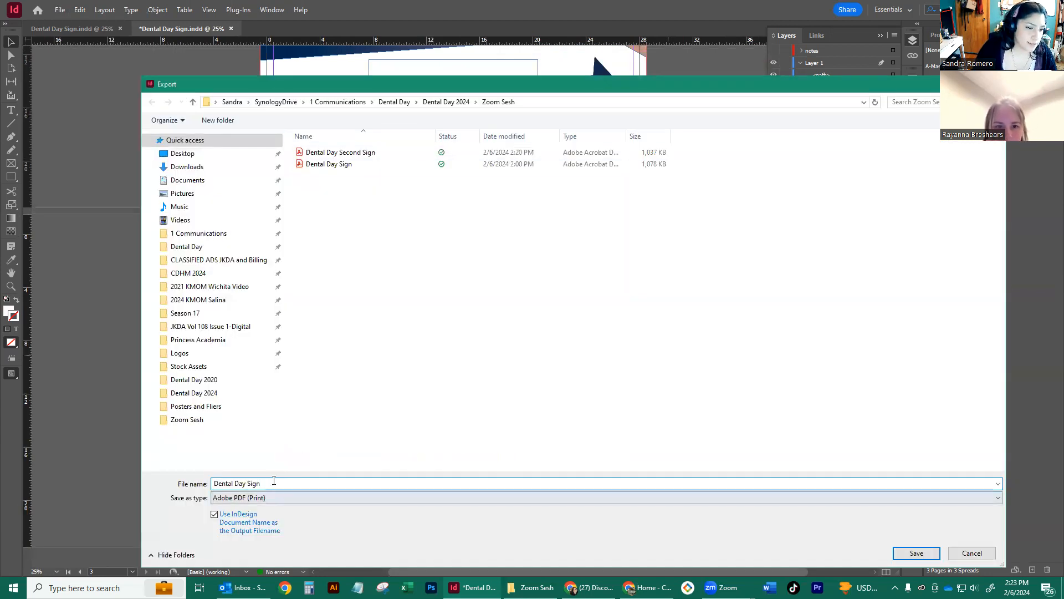
{"action": "key", "text": "BackSpace"}
{"action": "key", "text": "BackSpace"}
{"action": "key", "text": "BackSpace"}
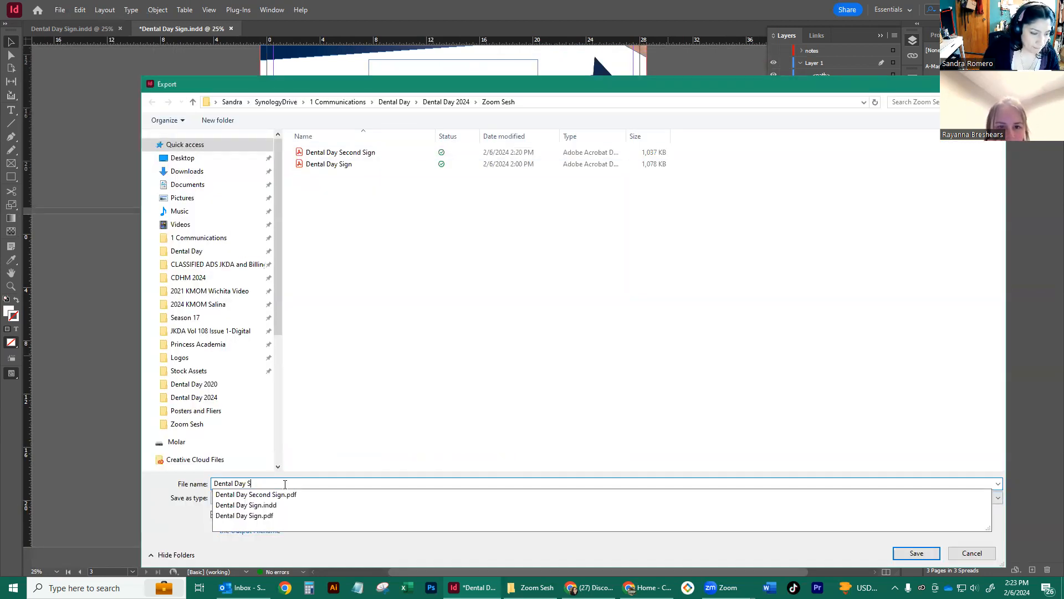
{"action": "type", "text": "Restroom Mens"}
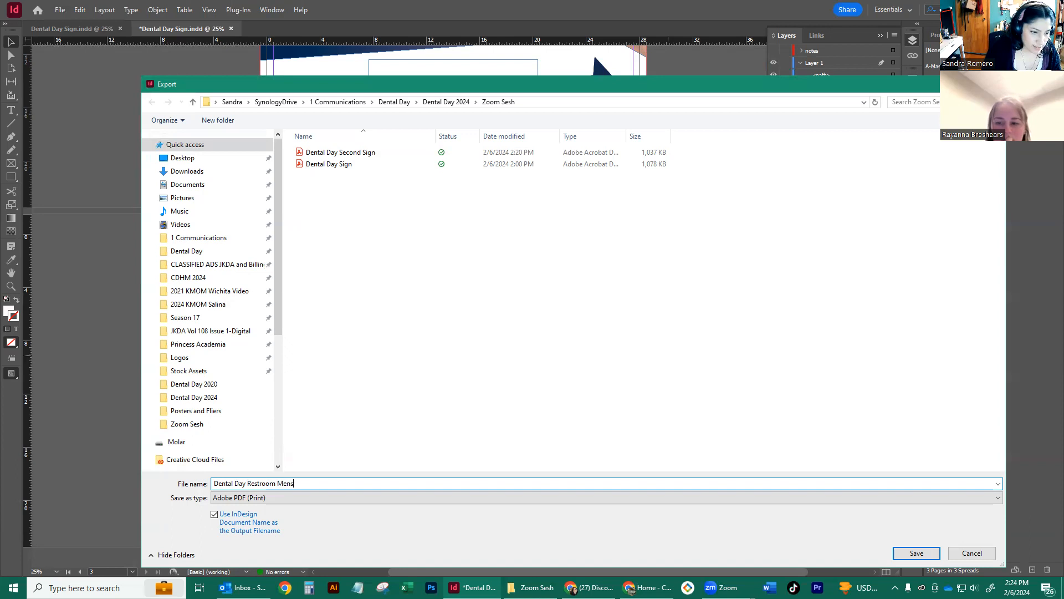
{"action": "left_click", "coordinate": [915, 553]}
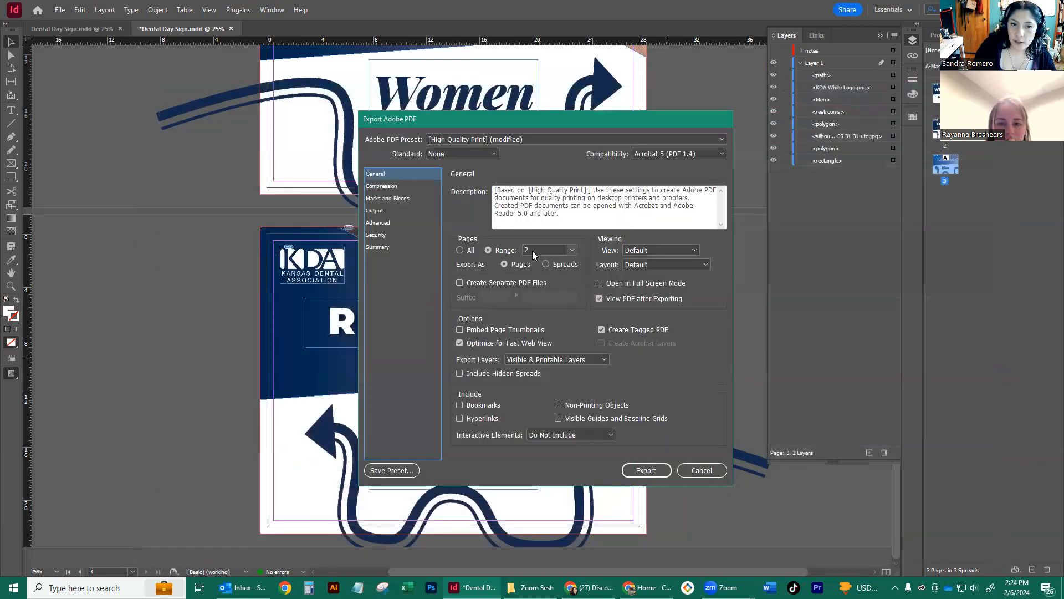
- Export only page 3 with the document bleed settings, and close the resulting PDF
{"action": "left_click", "coordinate": [534, 250]}
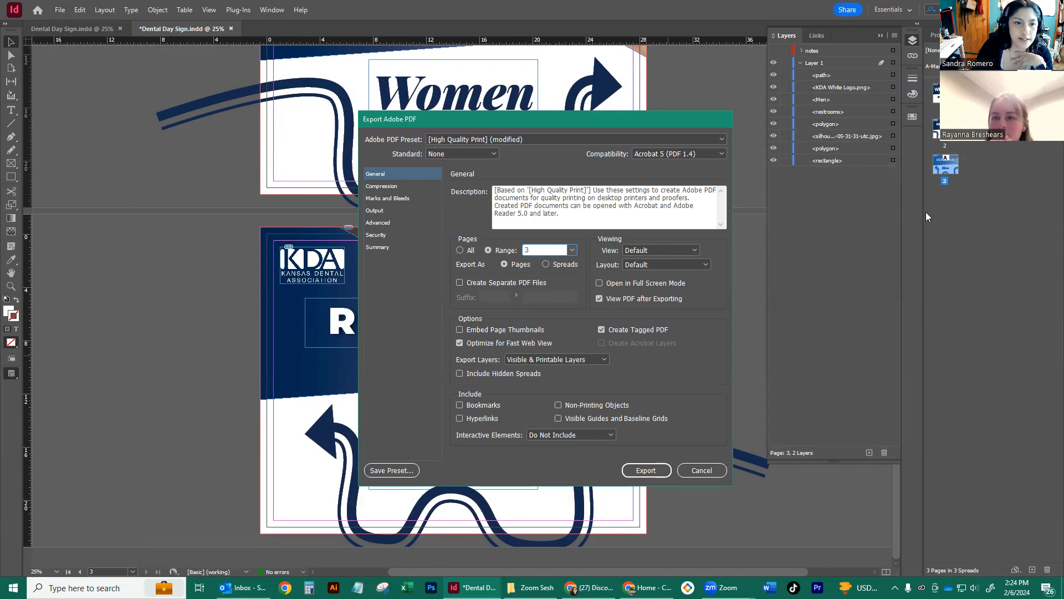
{"action": "left_click", "coordinate": [535, 254]}
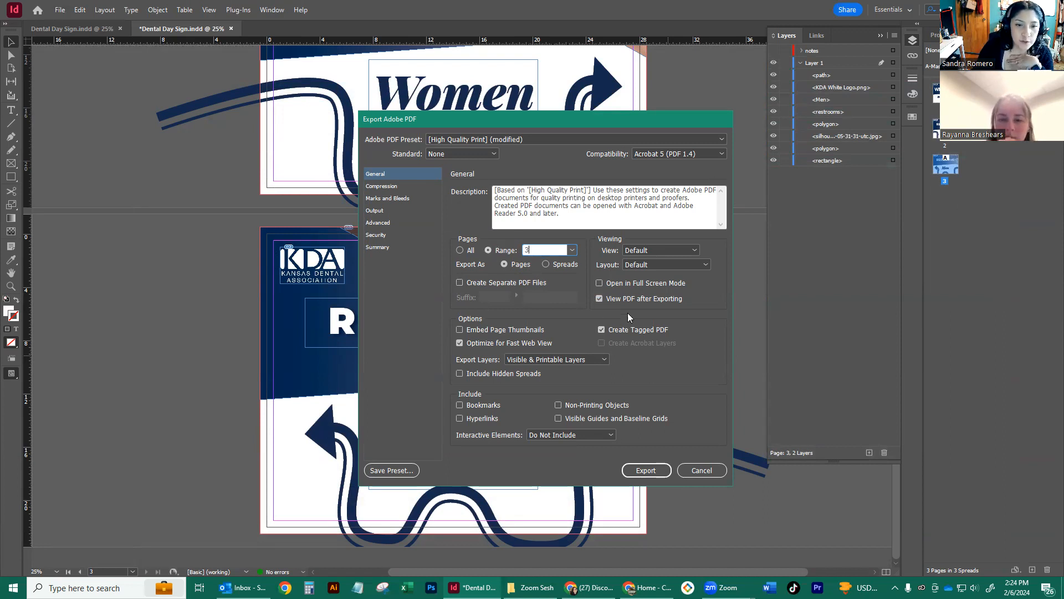
{"action": "left_click", "coordinate": [387, 199]}
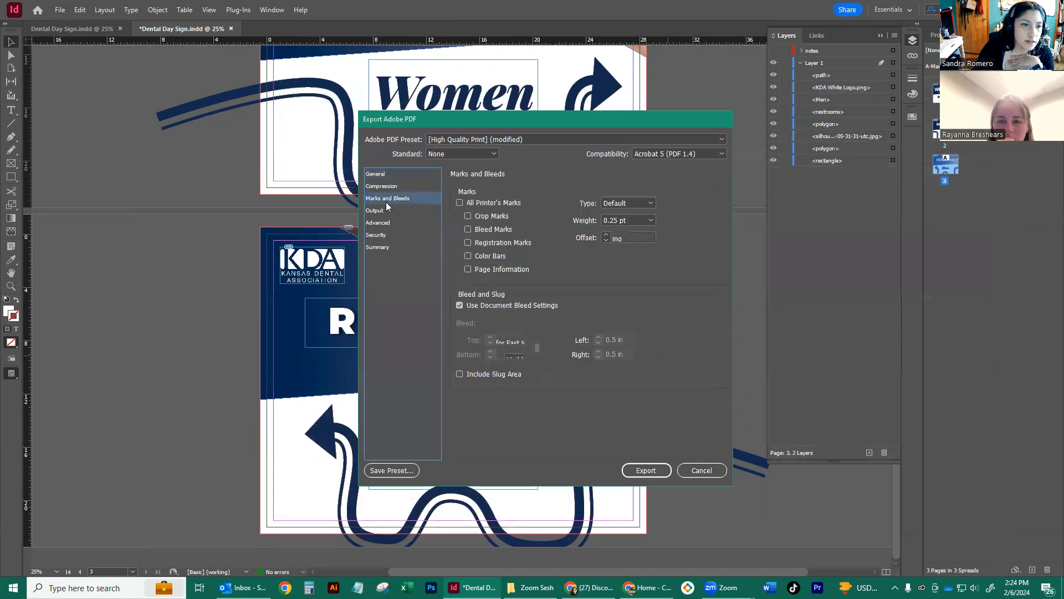
{"action": "left_click", "coordinate": [645, 470]}
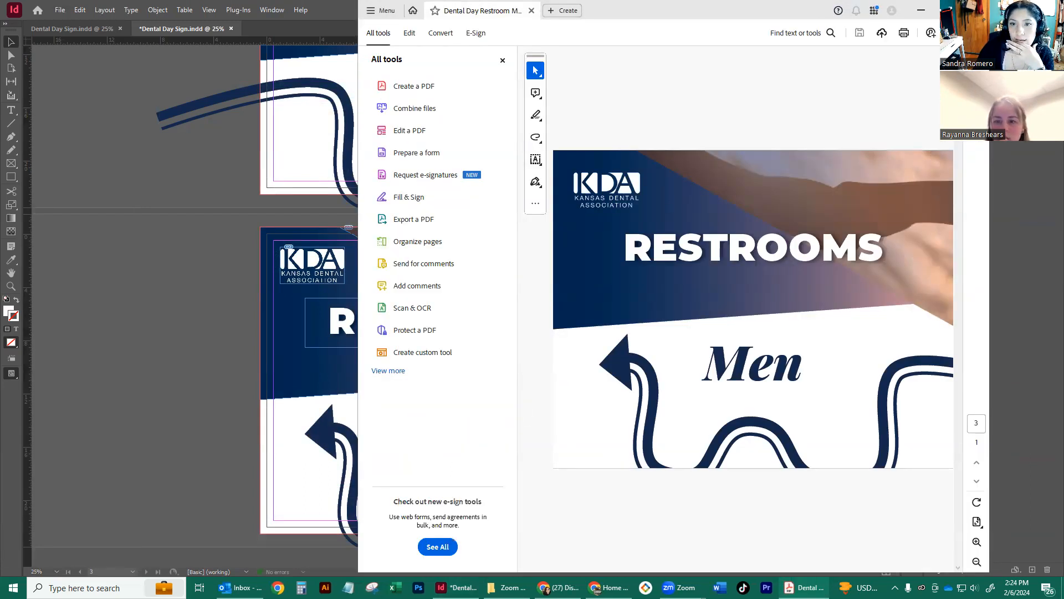
{"action": "left_click", "coordinate": [975, 11]}
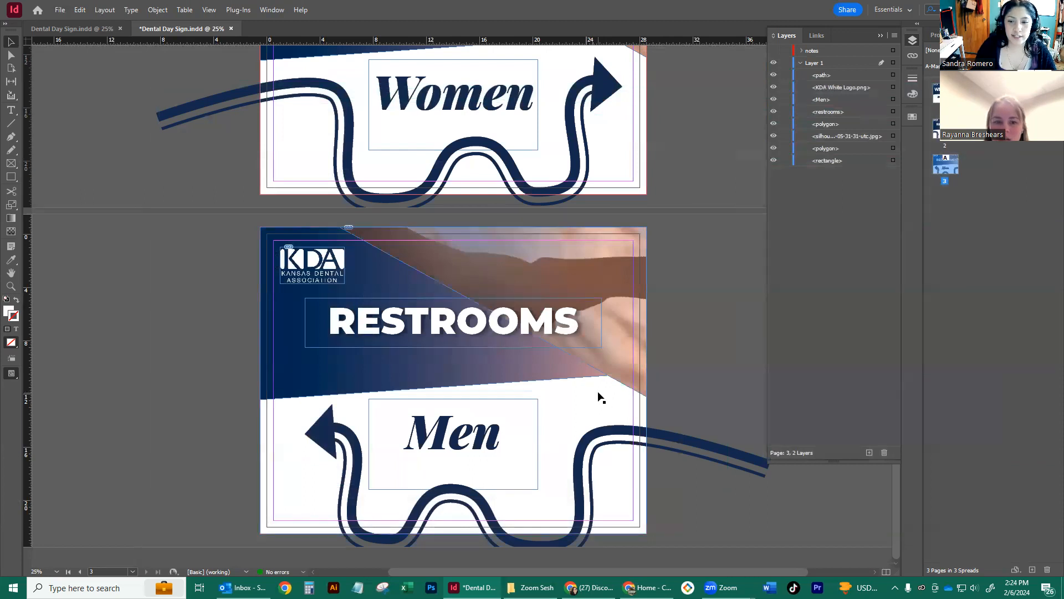
- Save the three-page Dental Day Sign document
{"action": "scroll", "coordinate": [593, 391], "scroll_direction": "up", "scroll_amount": 8}
{"action": "scroll", "coordinate": [596, 390], "scroll_direction": "down", "scroll_amount": 8}
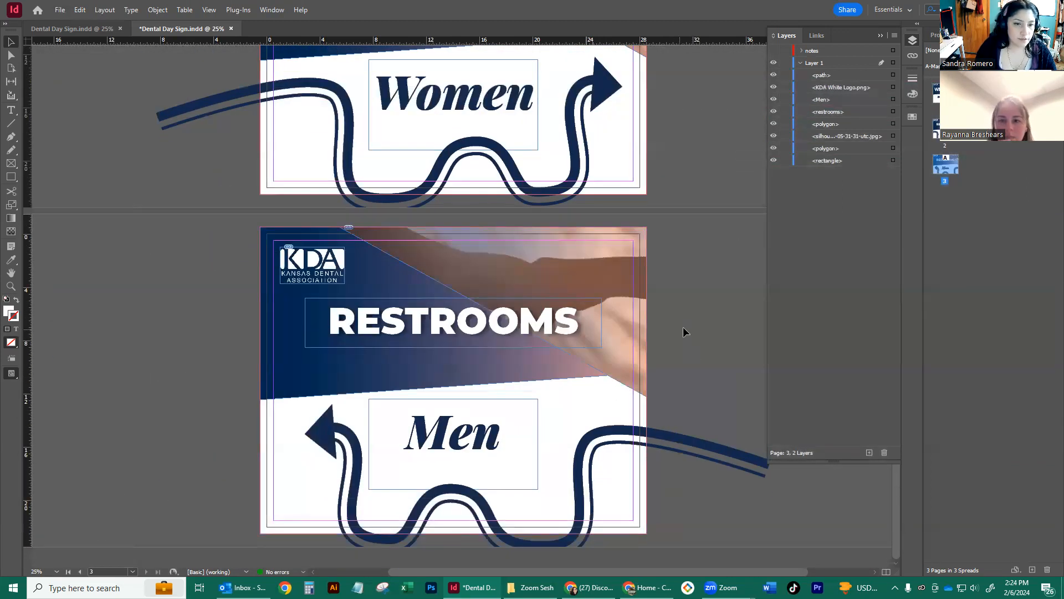
{"action": "key", "text": "ctrl+s"}
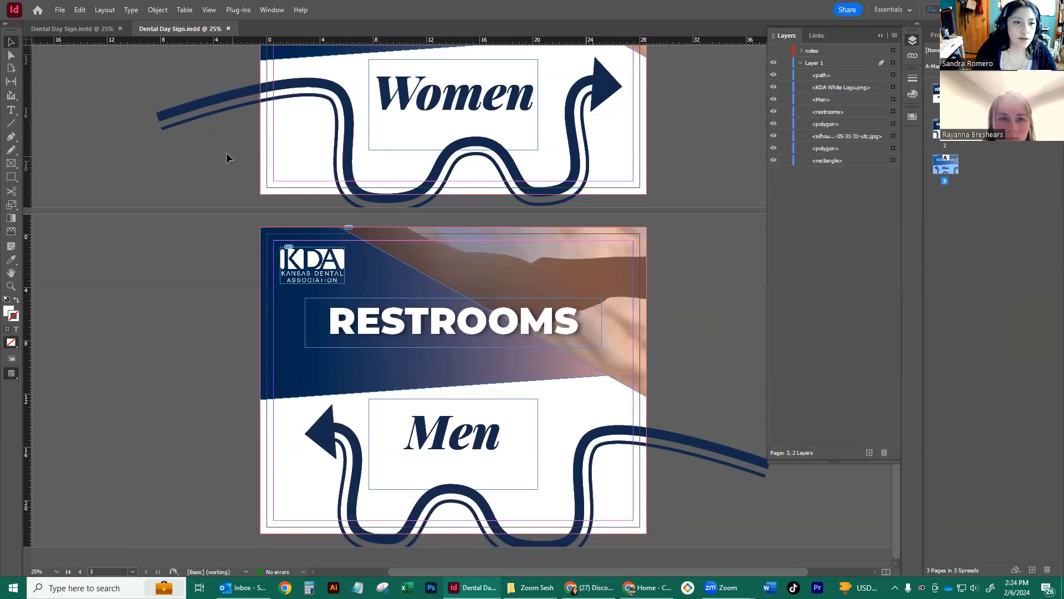
{"action": "scroll", "coordinate": [238, 211], "scroll_direction": "up", "scroll_amount": 4}
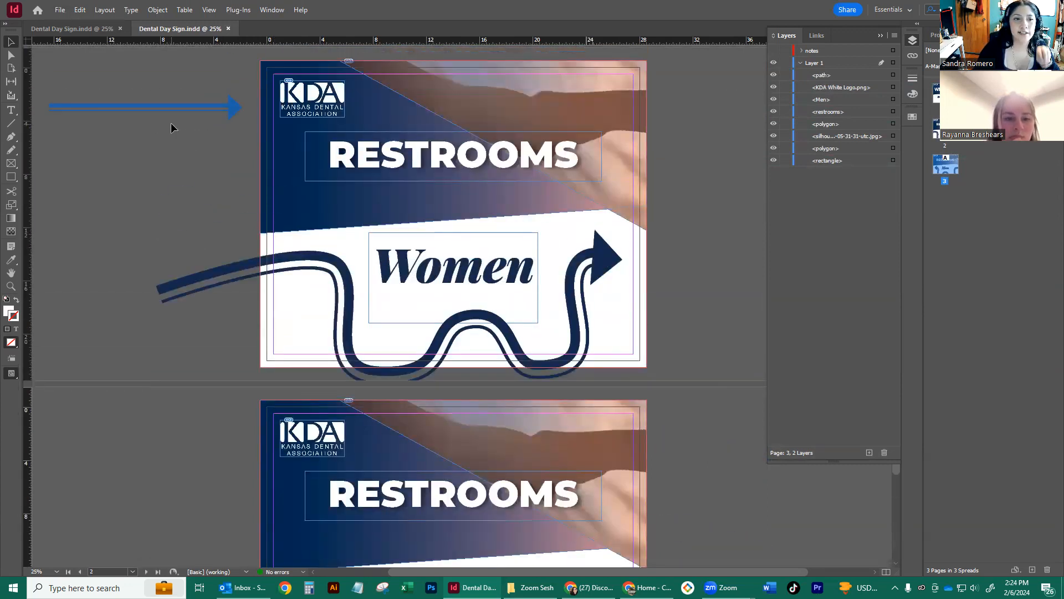
{"action": "left_click", "coordinate": [59, 11]}
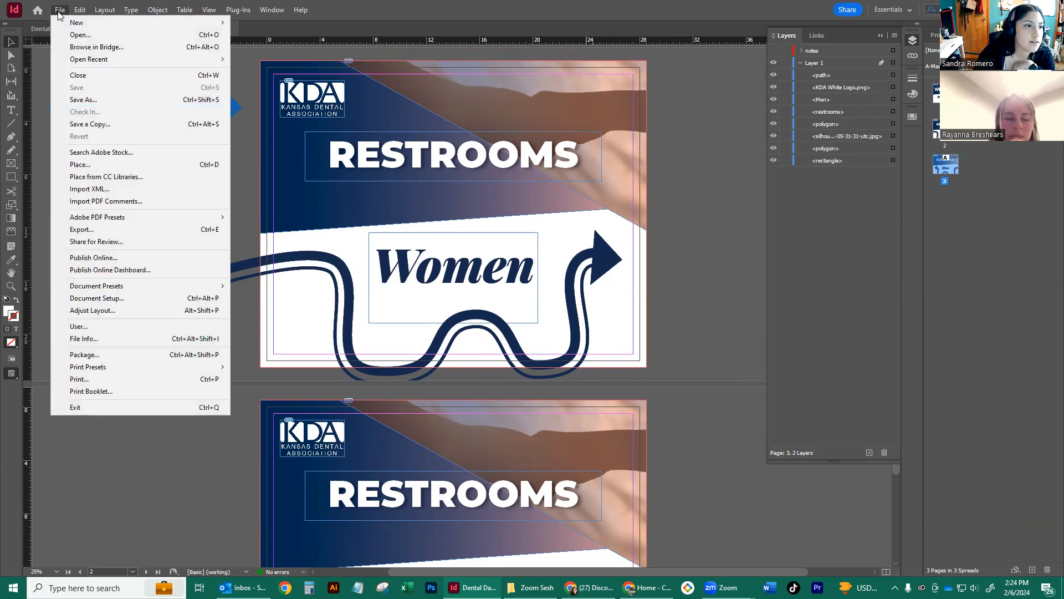
{"action": "left_click", "coordinate": [83, 100]}
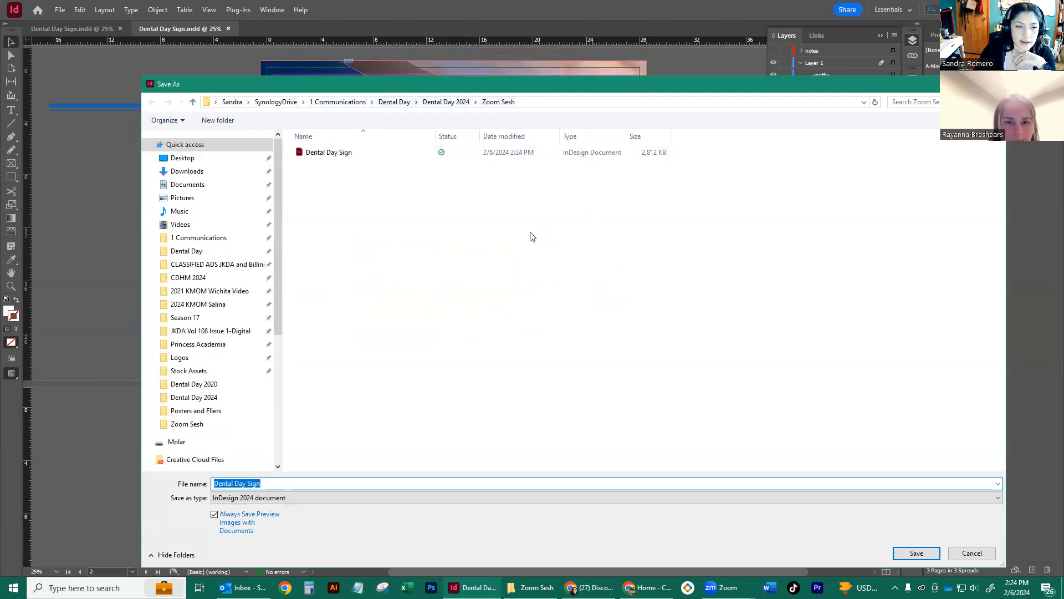
{"action": "left_click", "coordinate": [973, 553]}
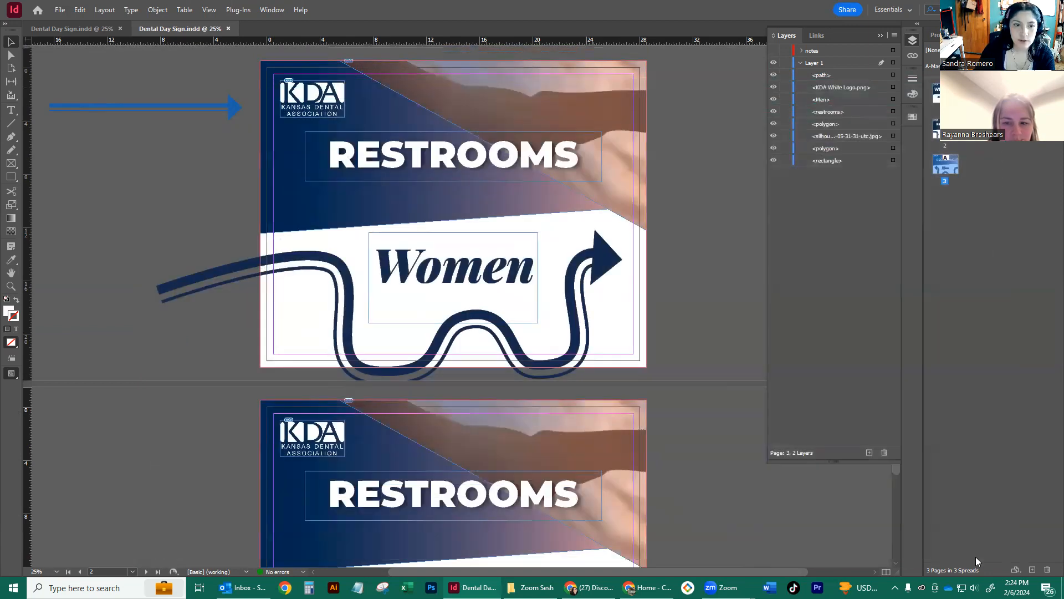
- Close the saved document containing the restroom signs
{"action": "left_click", "coordinate": [140, 156]}
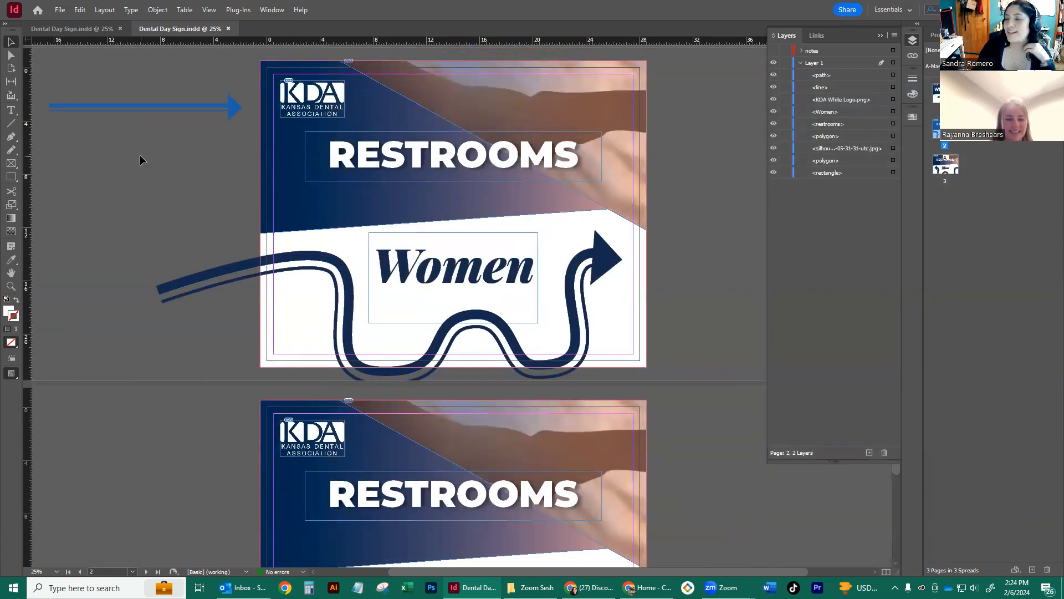
{"action": "left_click", "coordinate": [228, 28]}
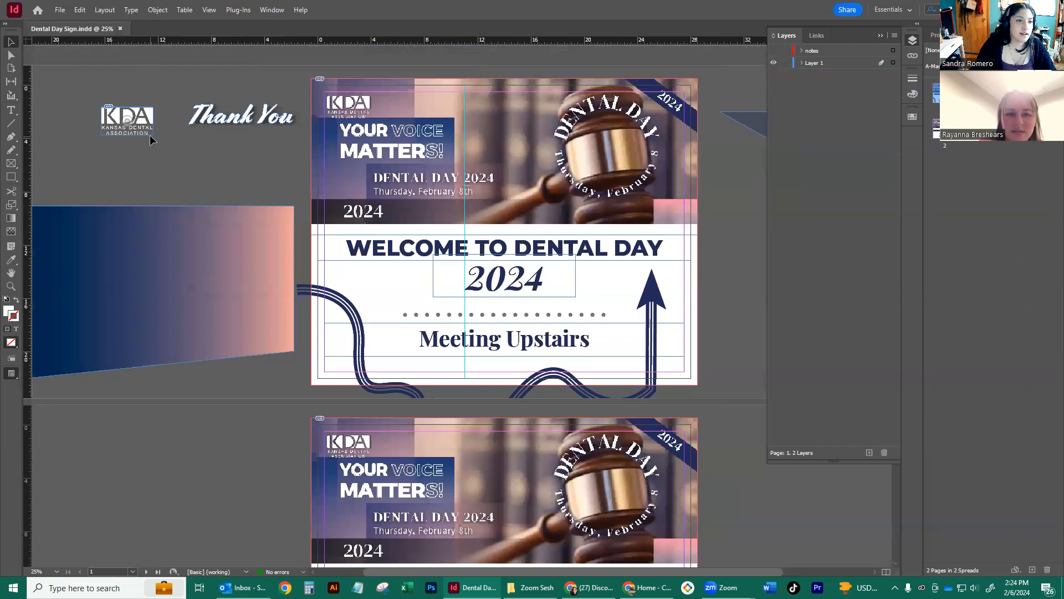
- Move the dark triangular shape on the page 1 pasteboard slightly farther from the page and downward, and deselect it
{"action": "scroll", "coordinate": [247, 225], "scroll_direction": "down", "scroll_amount": 5}
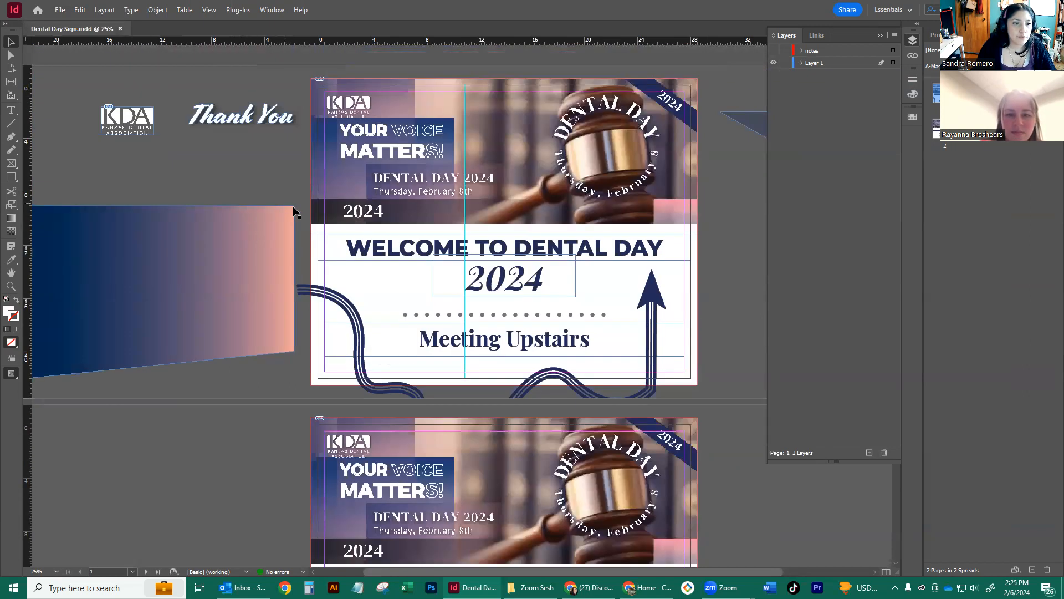
{"action": "scroll", "coordinate": [699, 160], "scroll_direction": "right", "scroll_amount": 5}
{"action": "left_click_drag", "start_coordinate": [697, 155], "coordinate": [722, 174]}
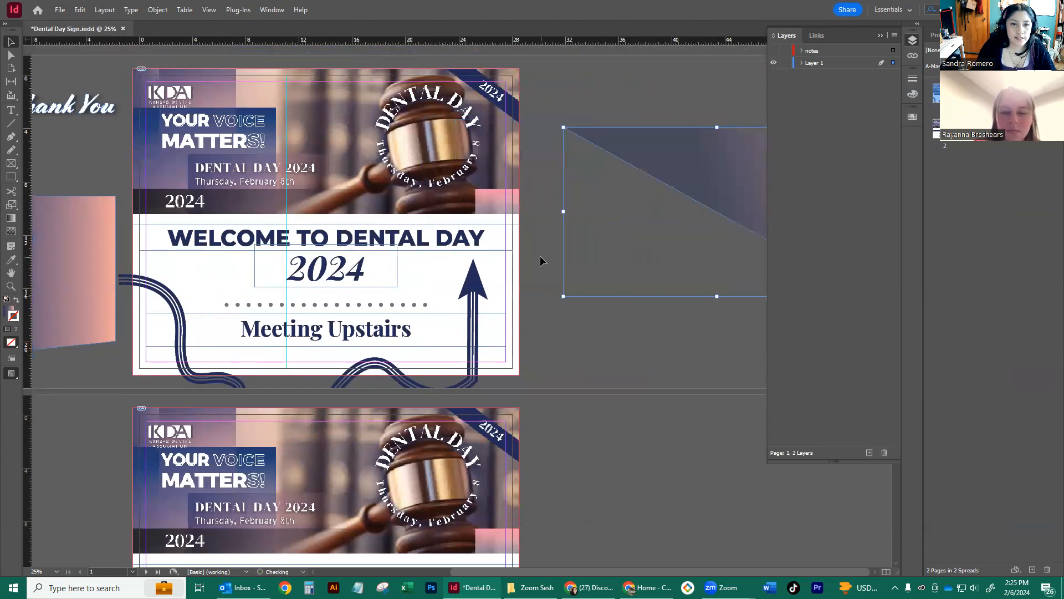
{"action": "left_click", "coordinate": [558, 107]}
- Examine the Meeting Upstairs sign on page 1 and the spare artwork on the pasteboard around it
{"action": "scroll", "coordinate": [572, 195], "scroll_direction": "up", "scroll_amount": 1}
{"action": "scroll", "coordinate": [566, 207], "scroll_direction": "left", "scroll_amount": 8}
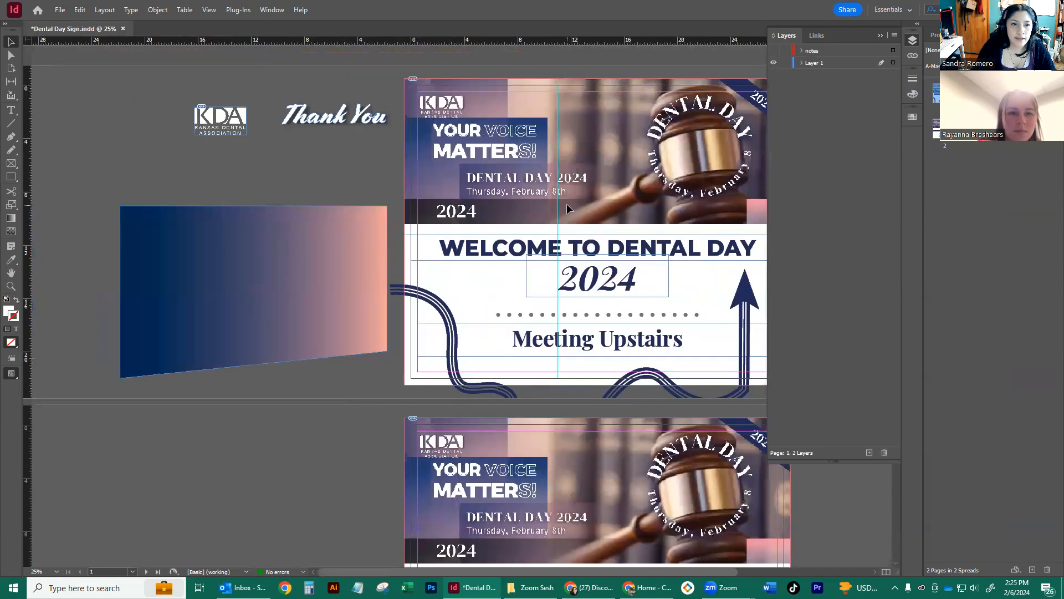
{"action": "scroll", "coordinate": [563, 206], "scroll_direction": "right", "scroll_amount": 8}
{"action": "scroll", "coordinate": [561, 208], "scroll_direction": "left", "scroll_amount": 2}
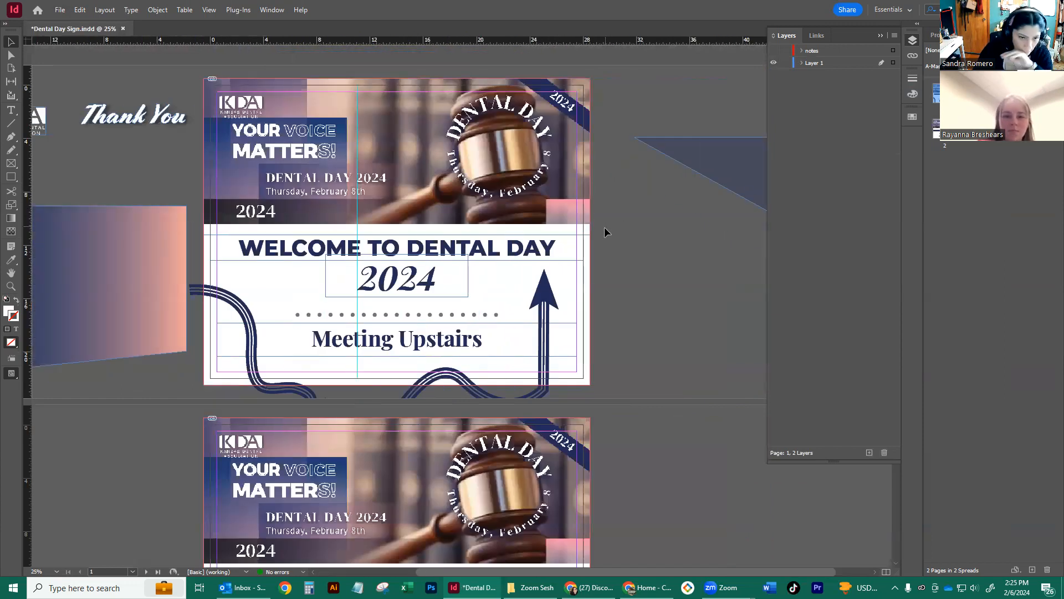
{"action": "scroll", "coordinate": [602, 230], "scroll_direction": "down", "scroll_amount": 1}
{"action": "scroll", "coordinate": [601, 235], "scroll_direction": "left", "scroll_amount": 4}
{"action": "scroll", "coordinate": [600, 241], "scroll_direction": "right", "scroll_amount": 4}
{"action": "scroll", "coordinate": [599, 238], "scroll_direction": "left", "scroll_amount": 4}
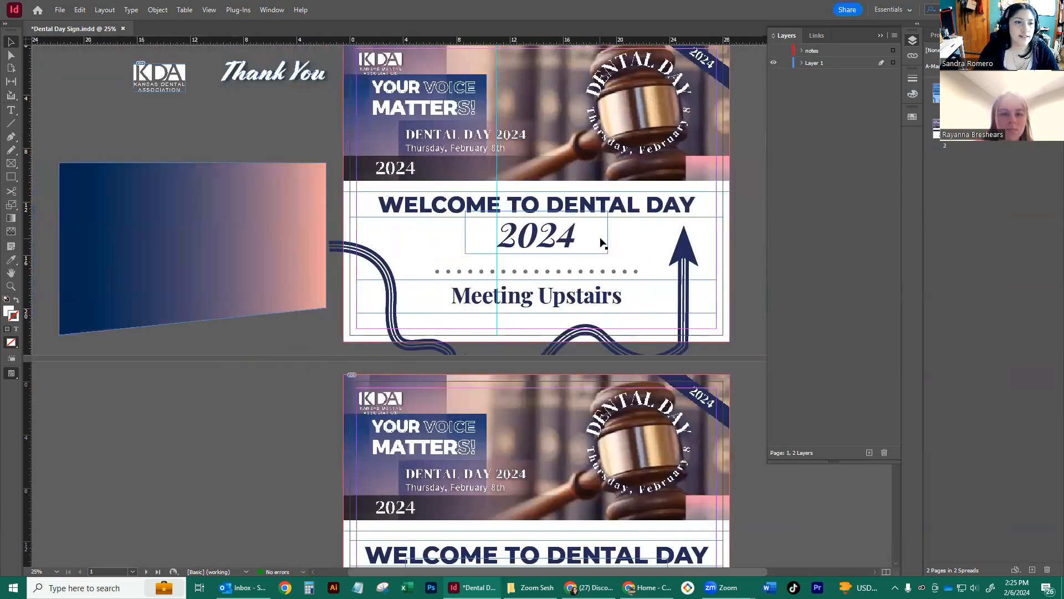